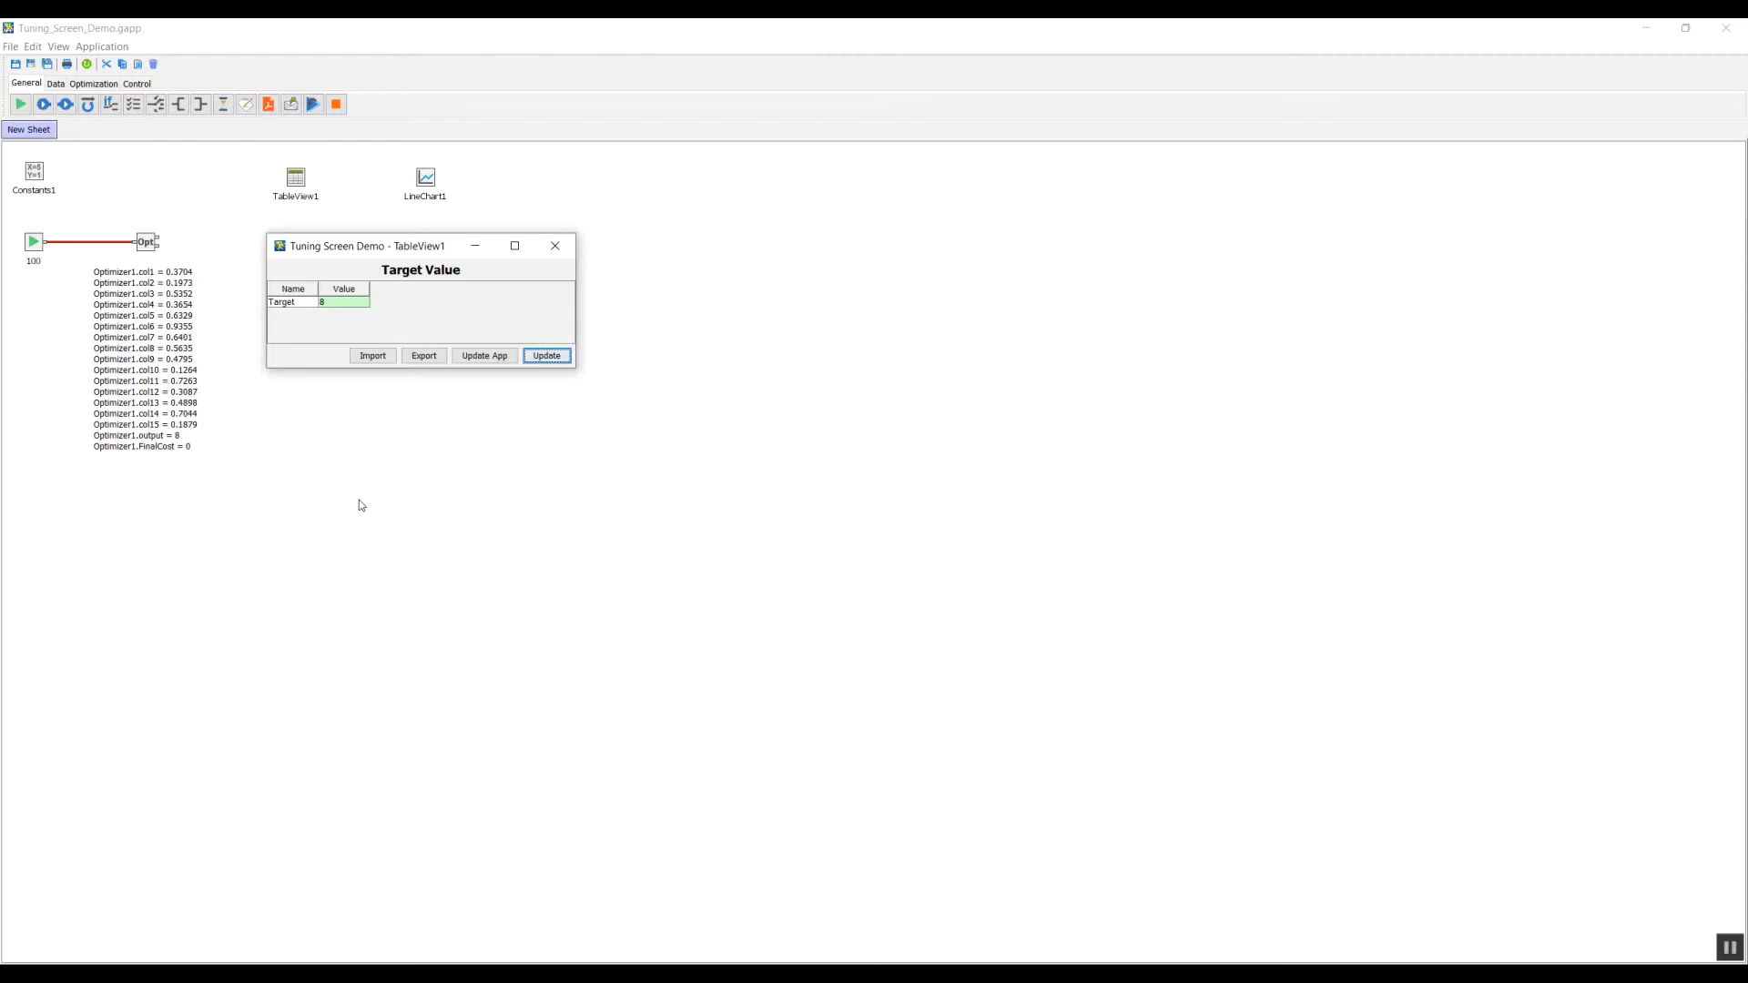
Set the Target value to 10 in the Target Value table and update the running application with it
mouse_move(367, 251)
mouse_down()
mouse_move(372, 265)
mouse_move(367, 244)
mouse_up()
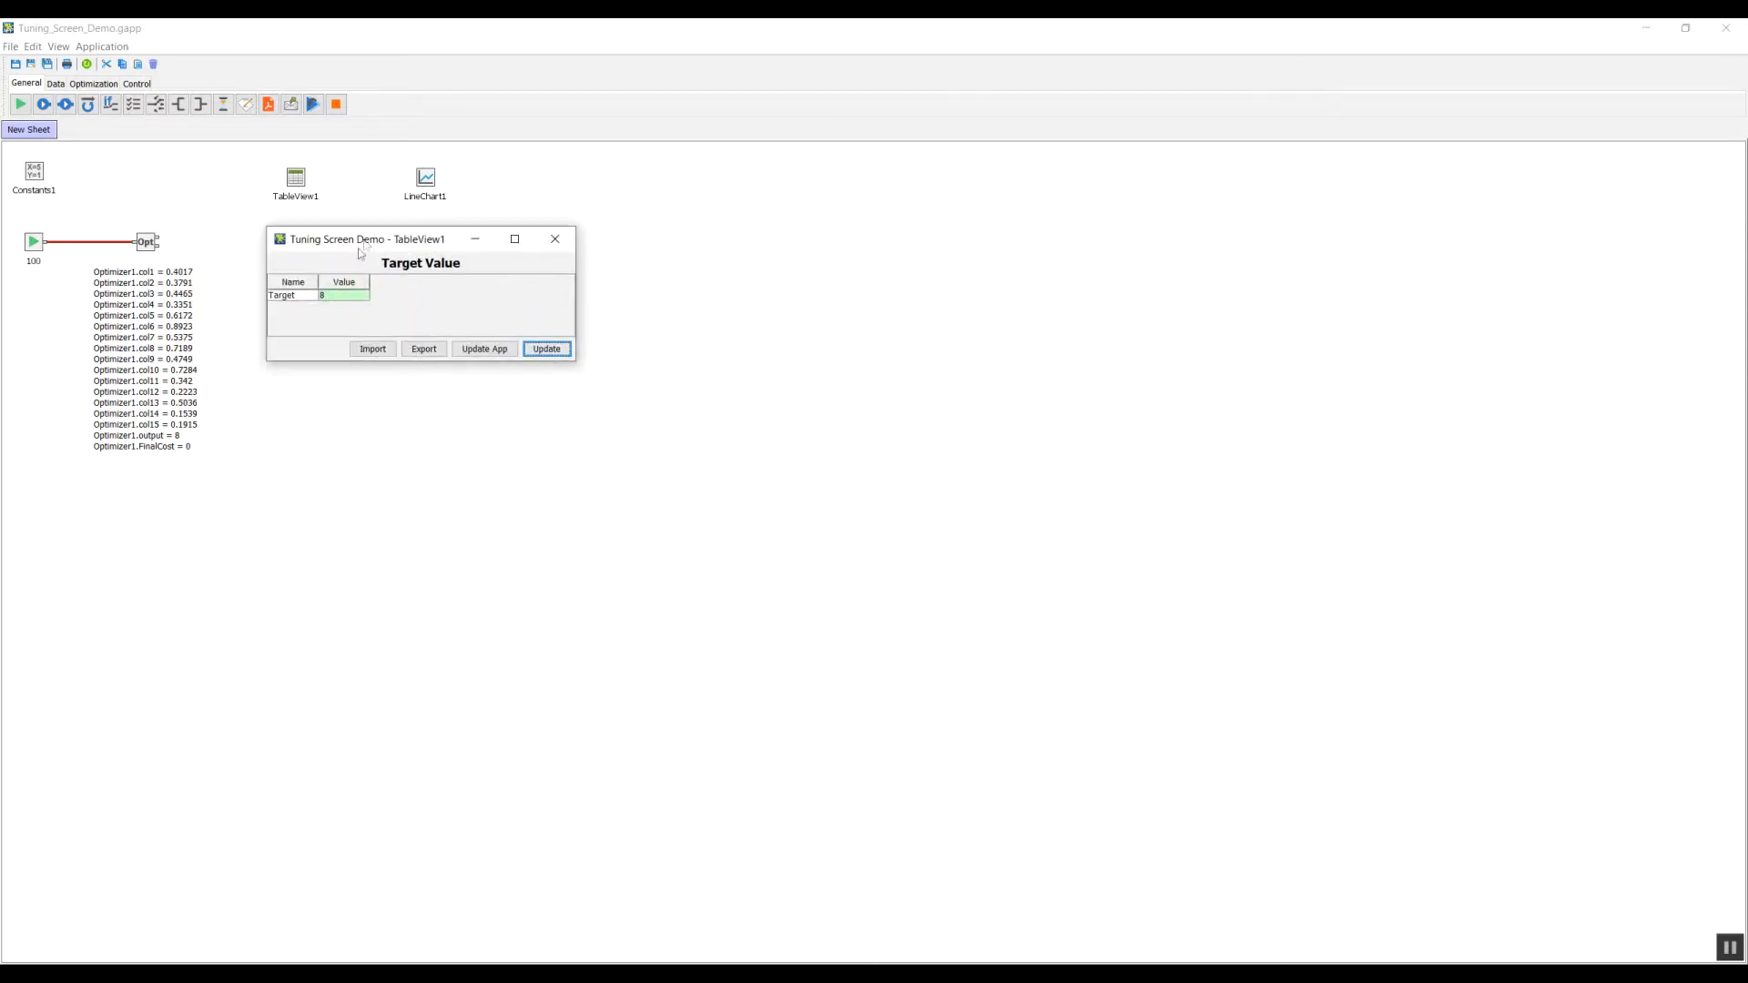
click(334, 297)
click(336, 298)
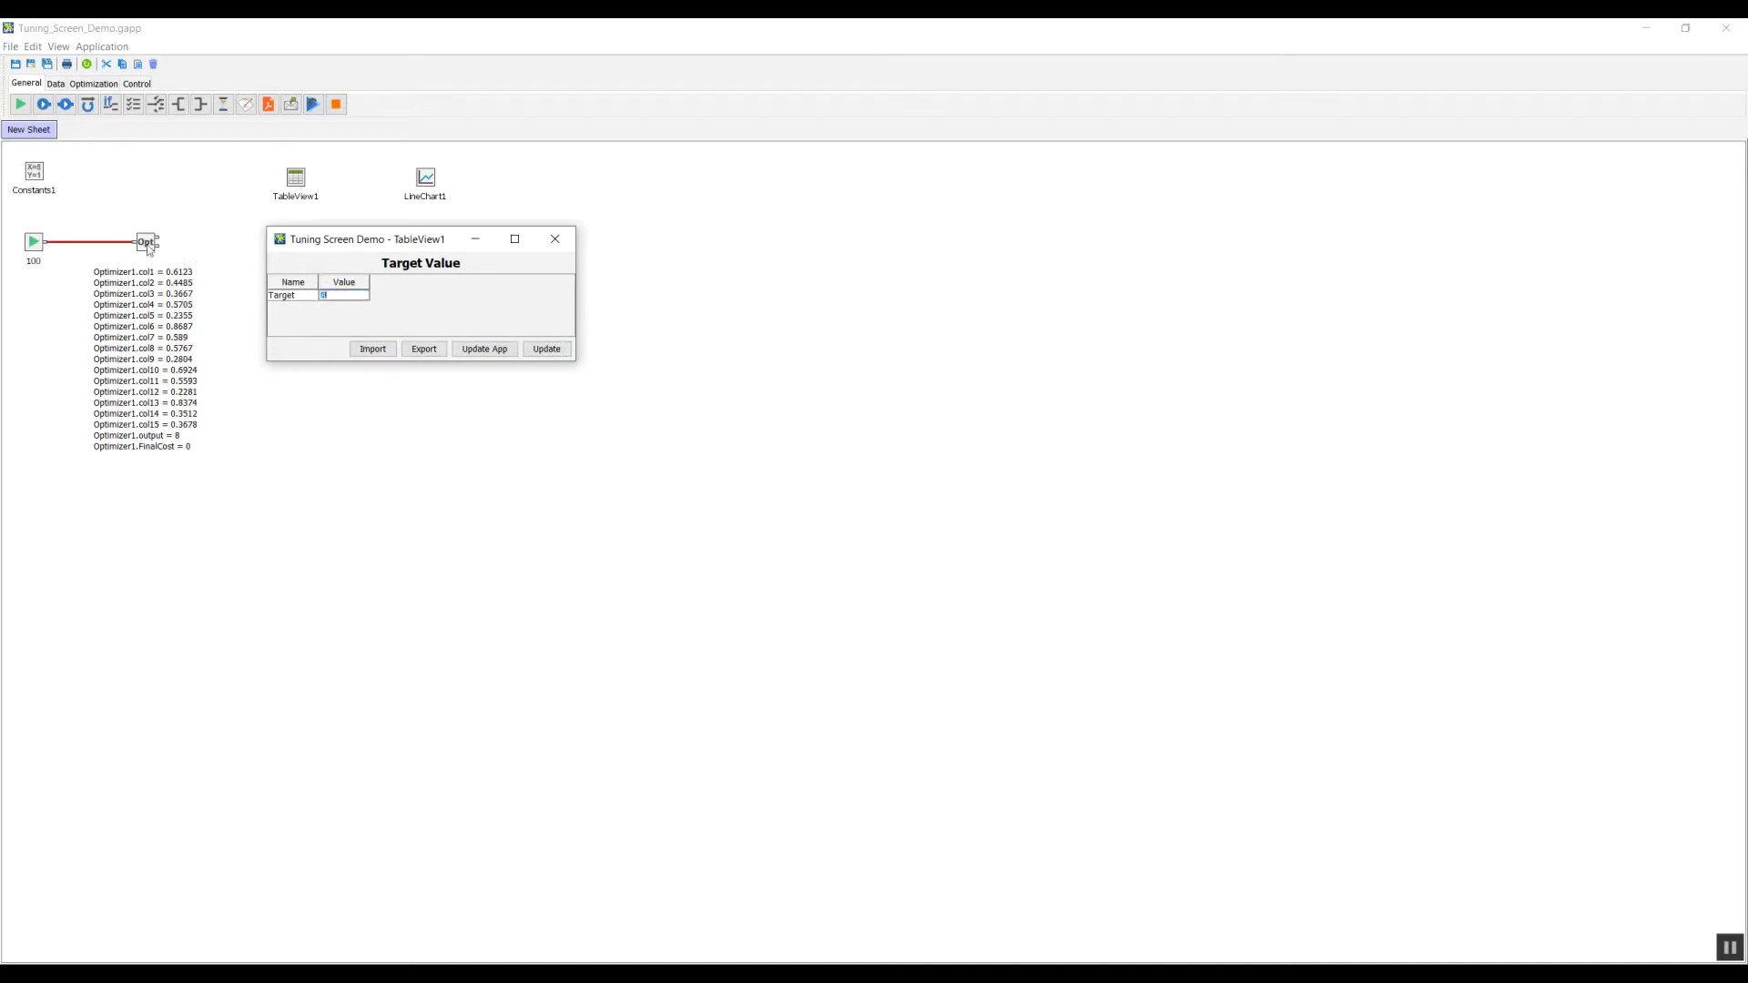
drag(332, 297, 310, 302)
text(10)
key(Return)
click(547, 349)
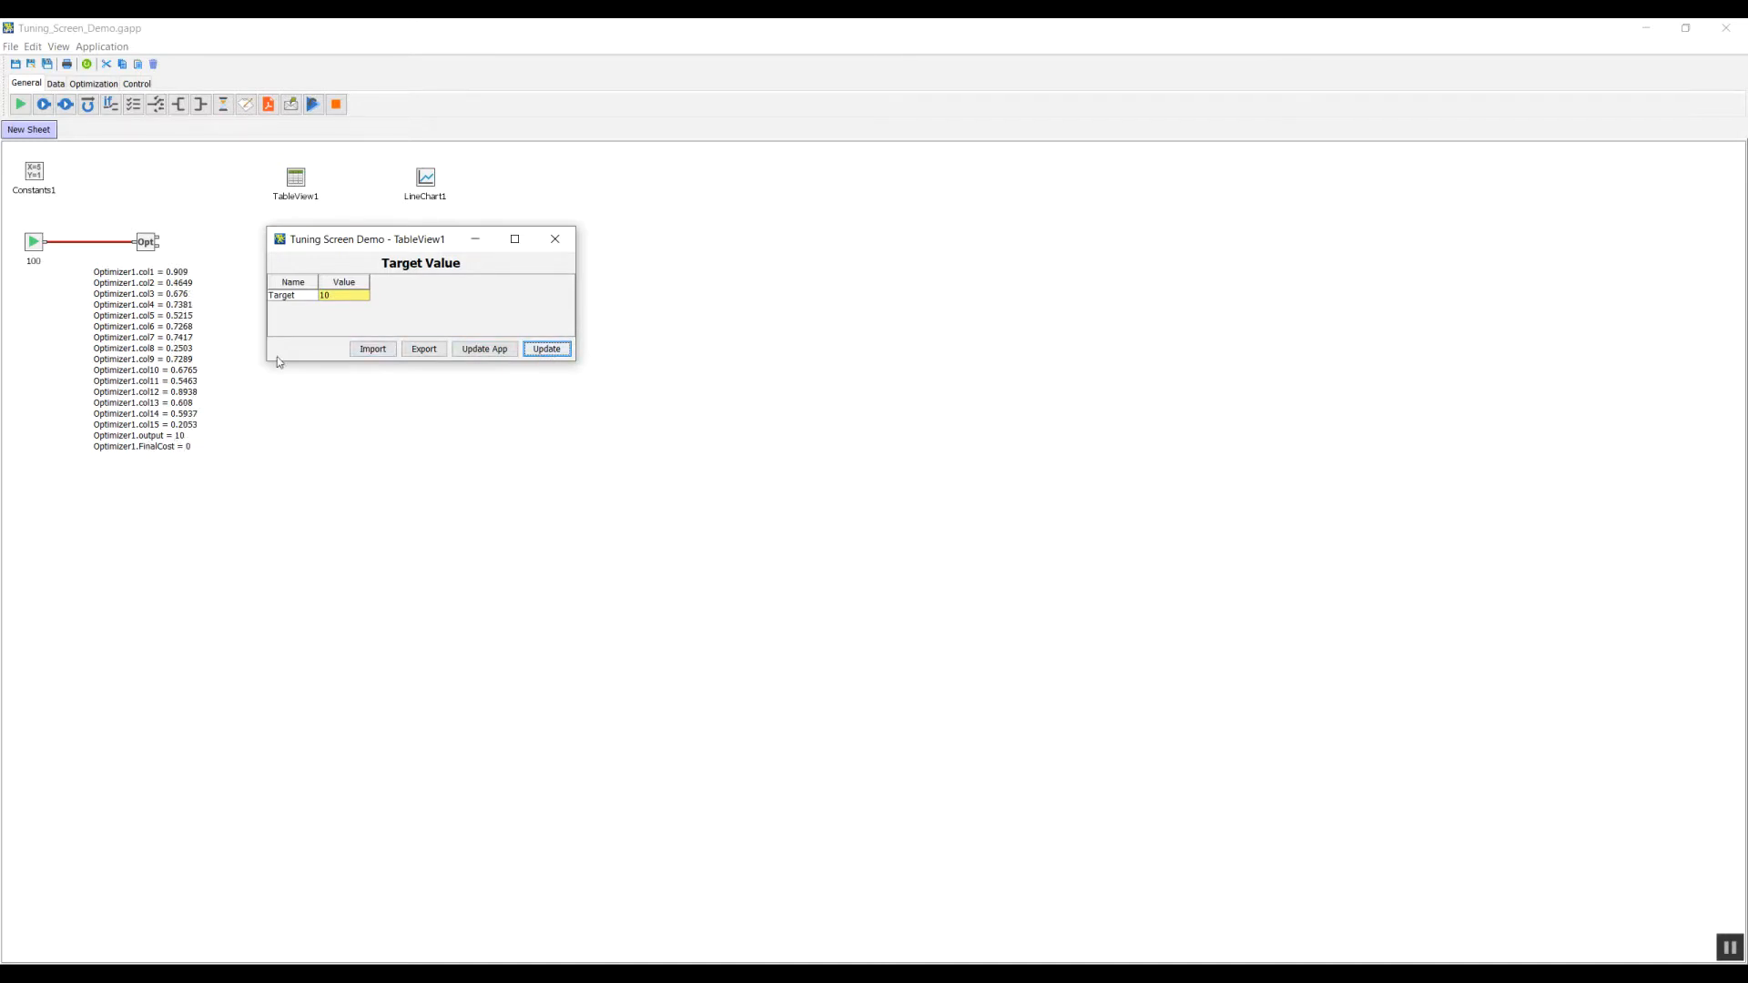
Open the Optimizer1 properties and review its optimizer targets and input constraints
right_click(148, 244)
click(191, 253)
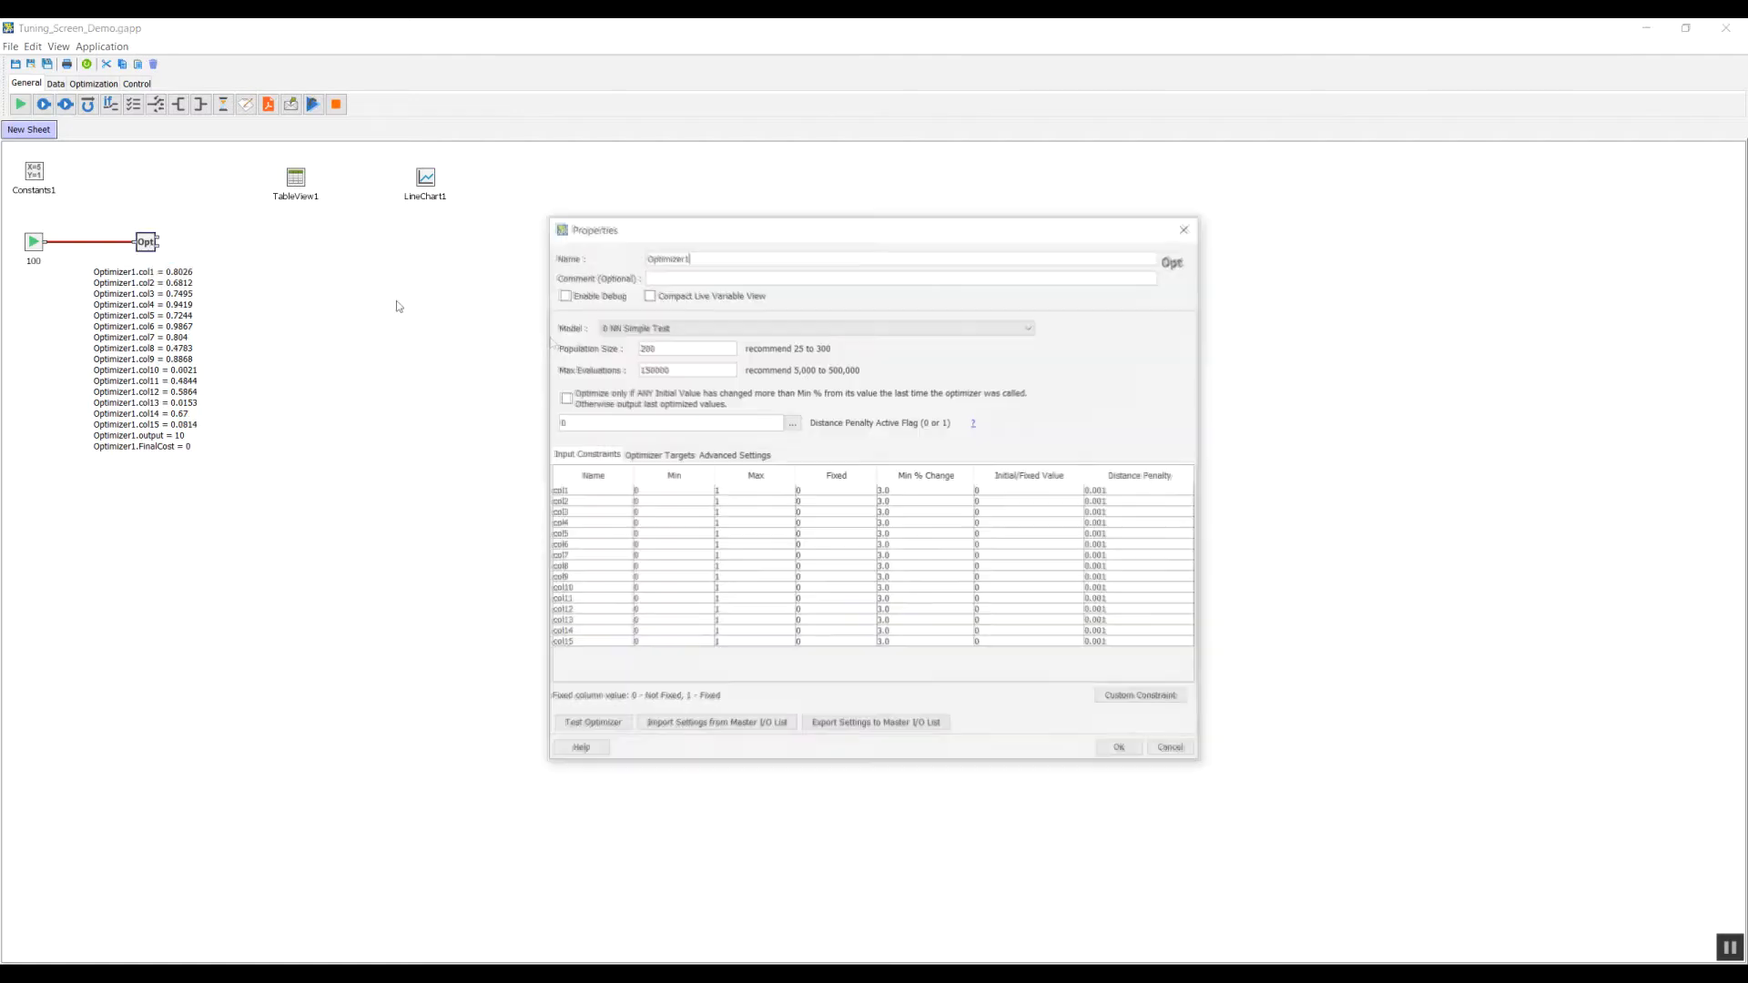
drag(733, 240, 296, 326)
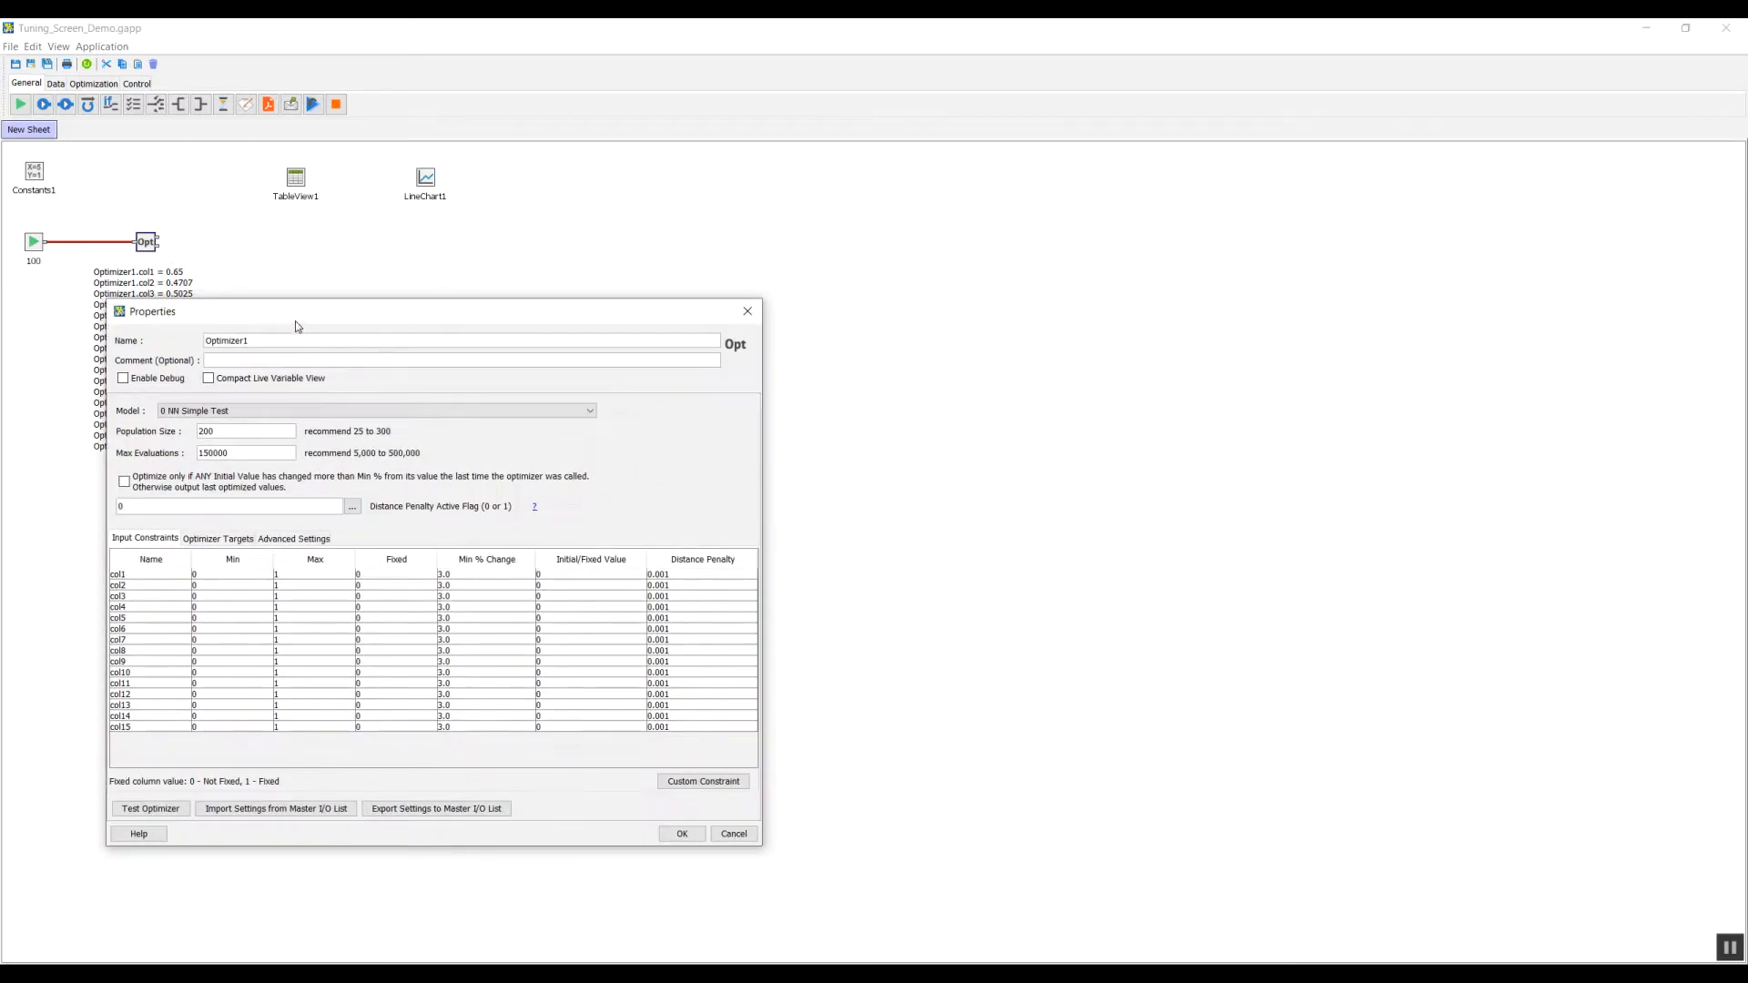
click(218, 538)
click(393, 576)
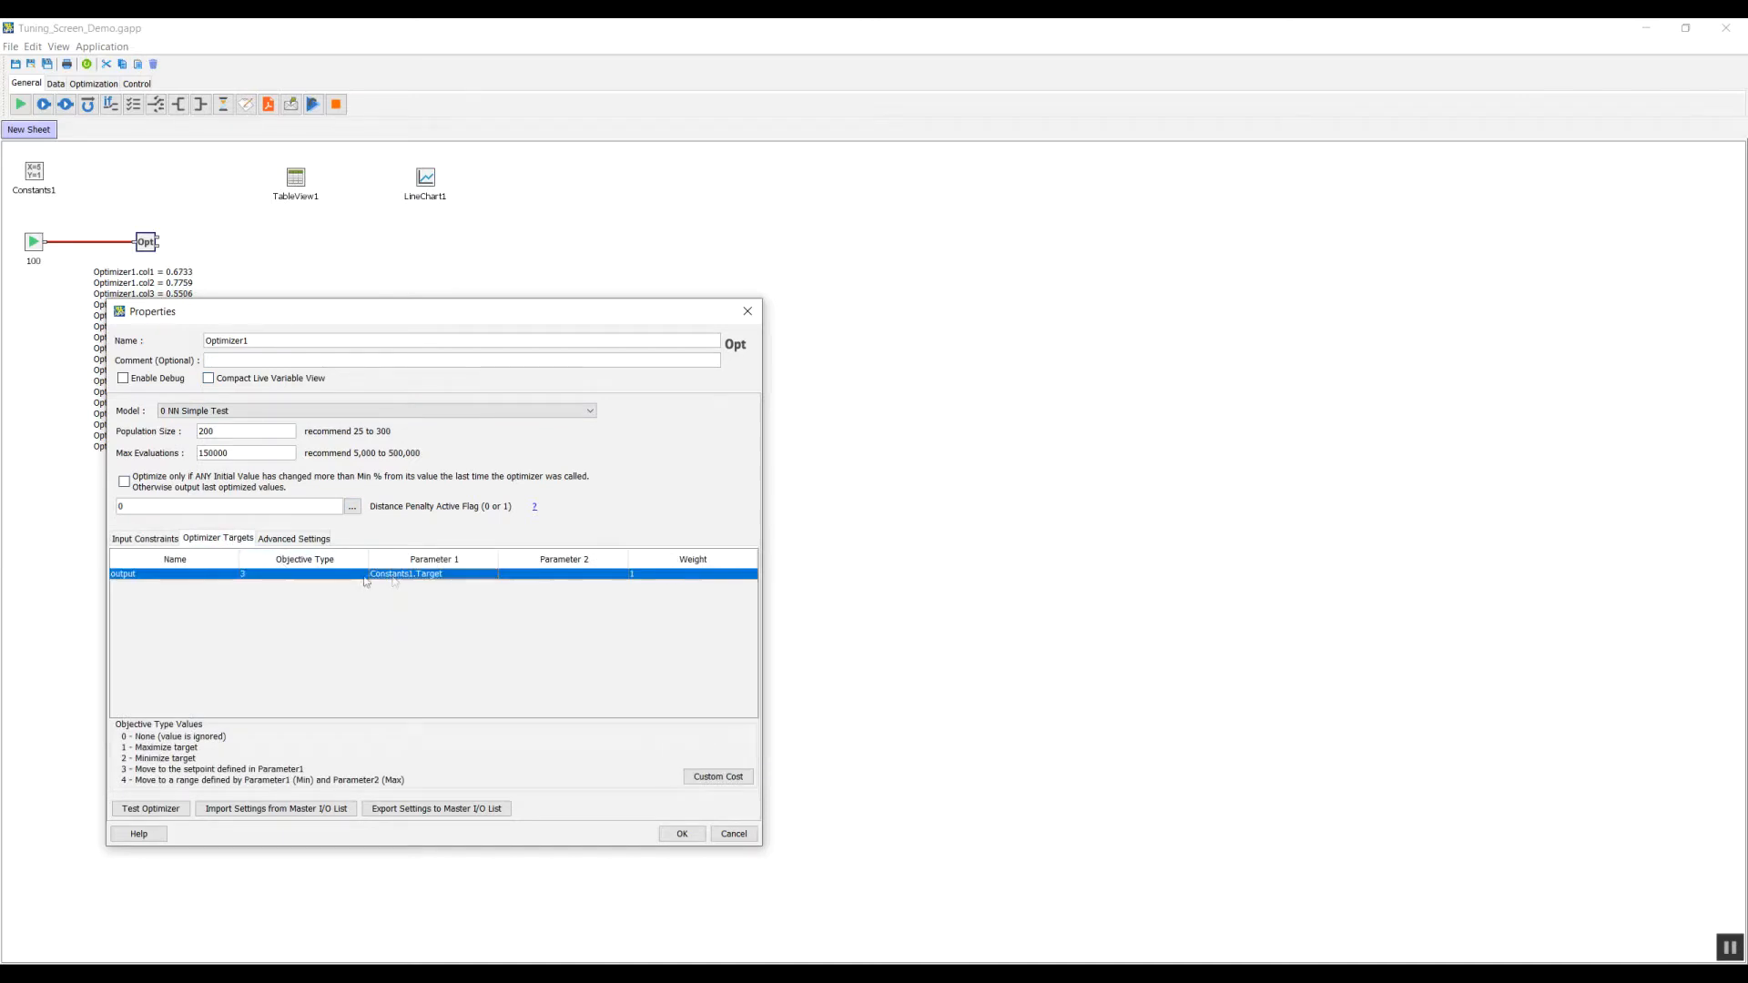
click(145, 538)
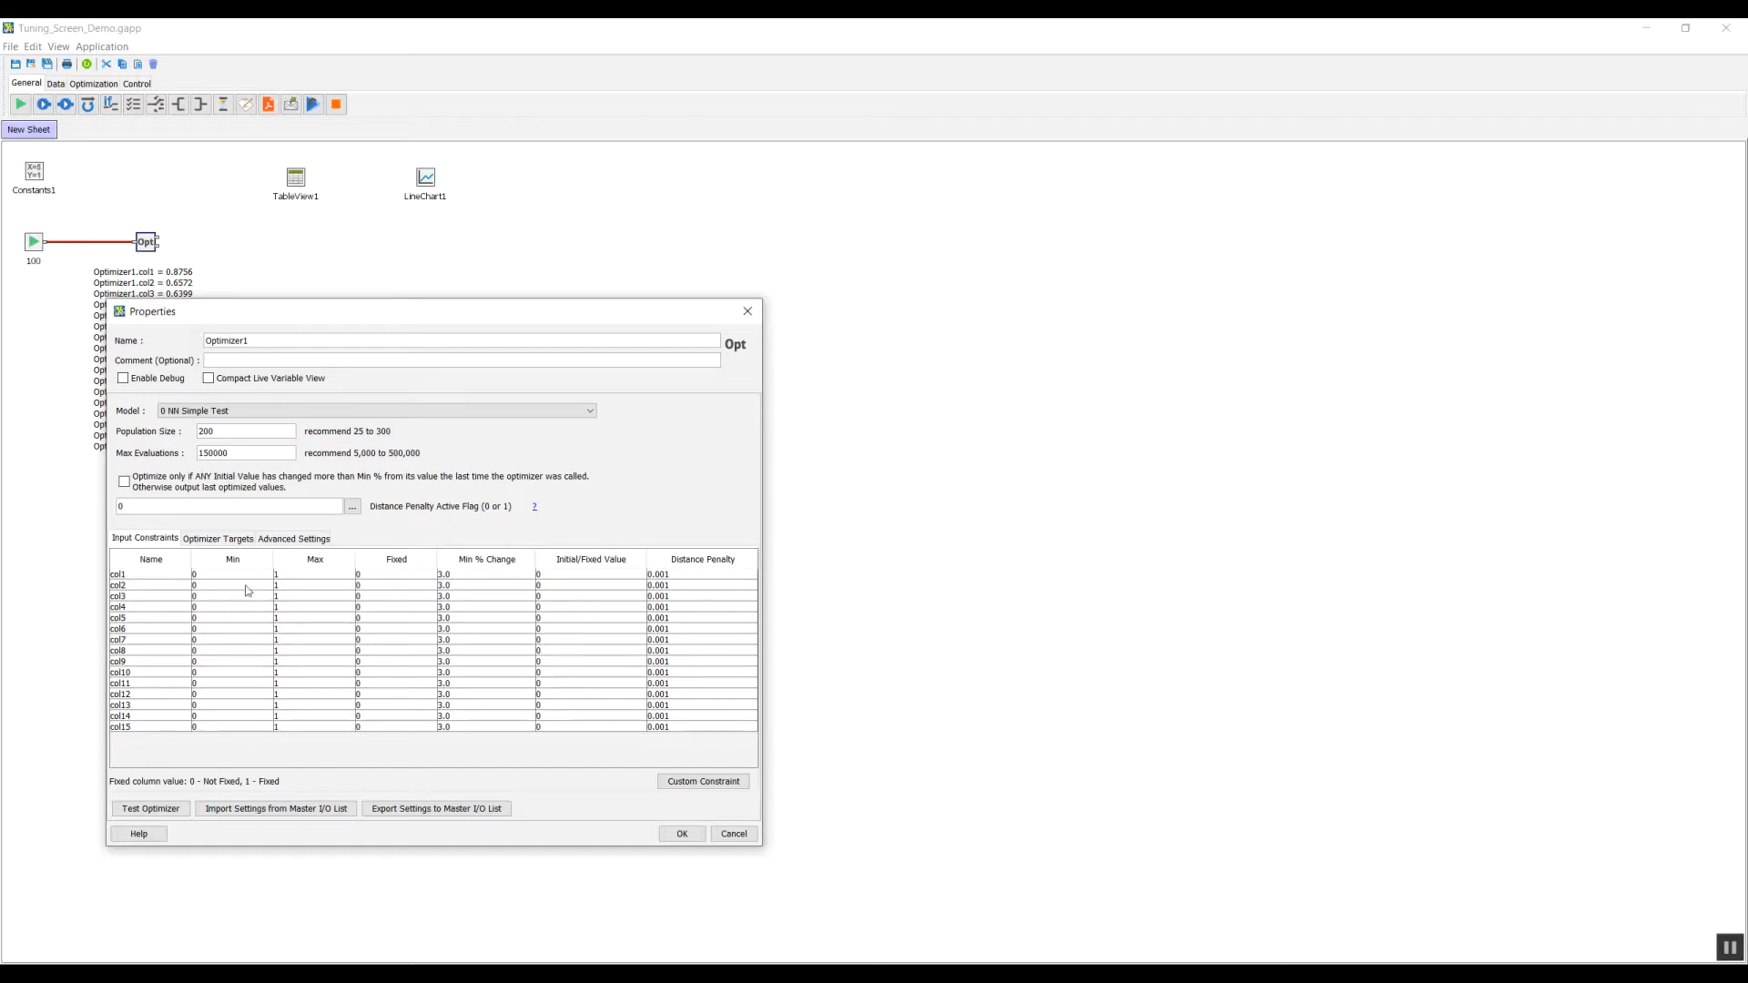
drag(312, 314, 504, 241)
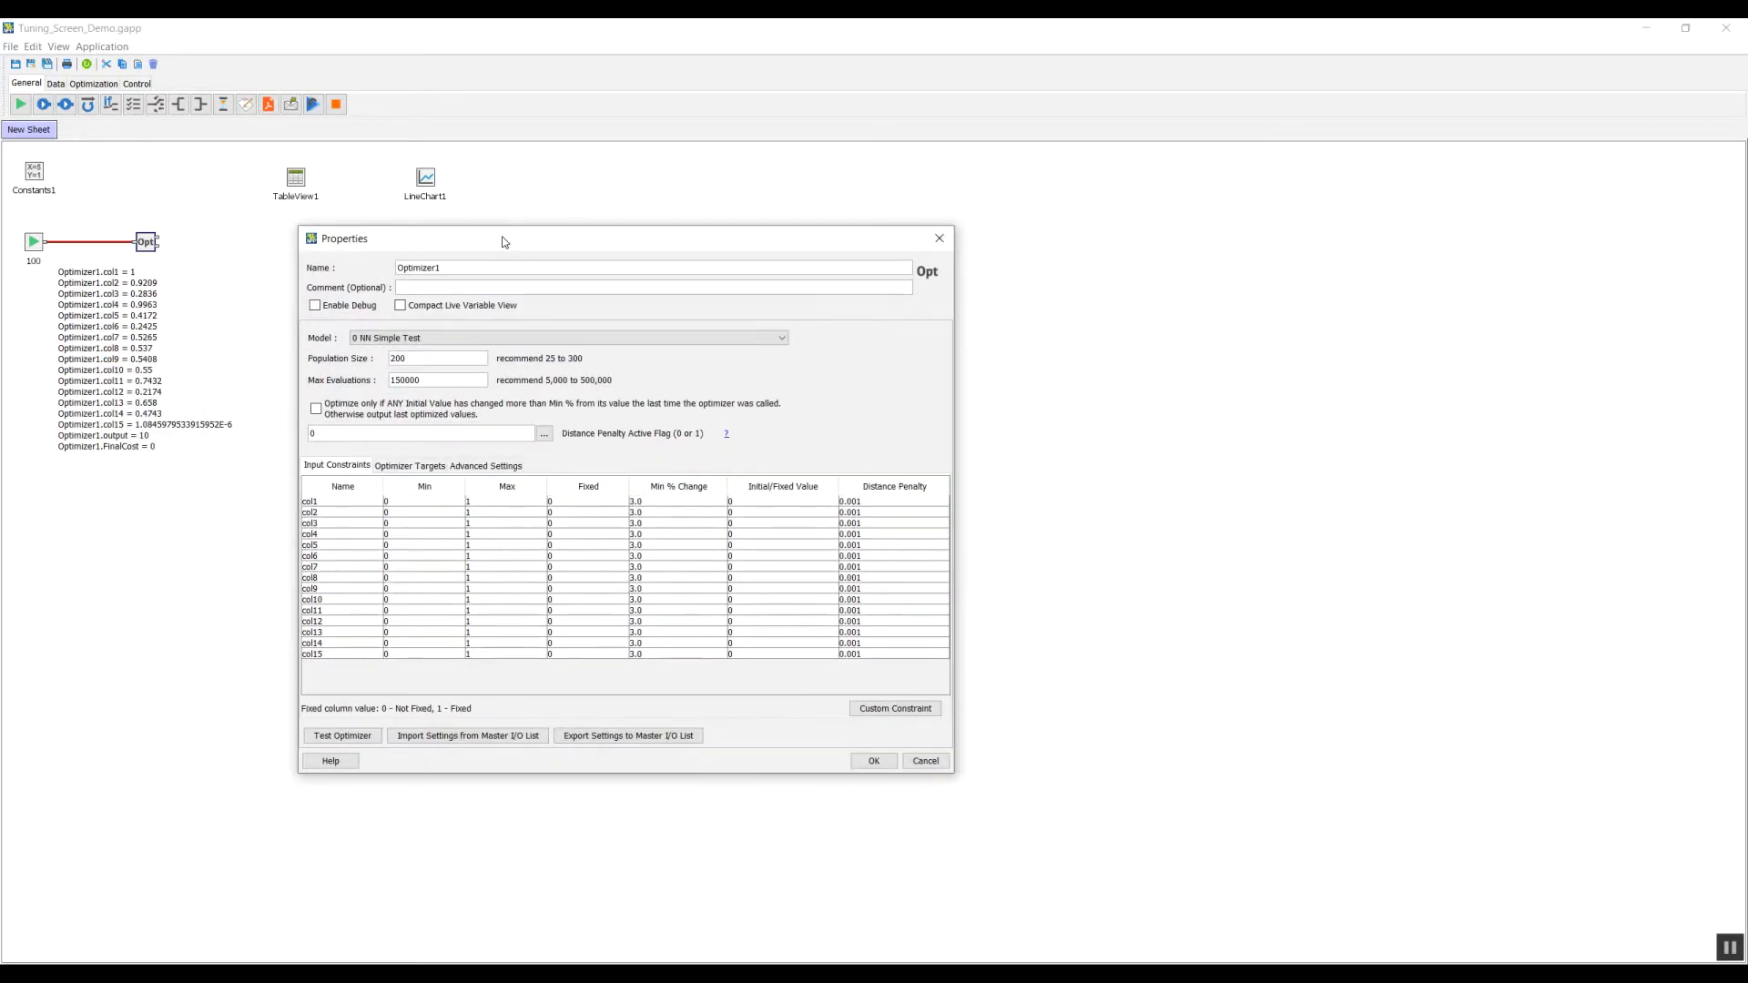
drag(504, 241, 467, 278)
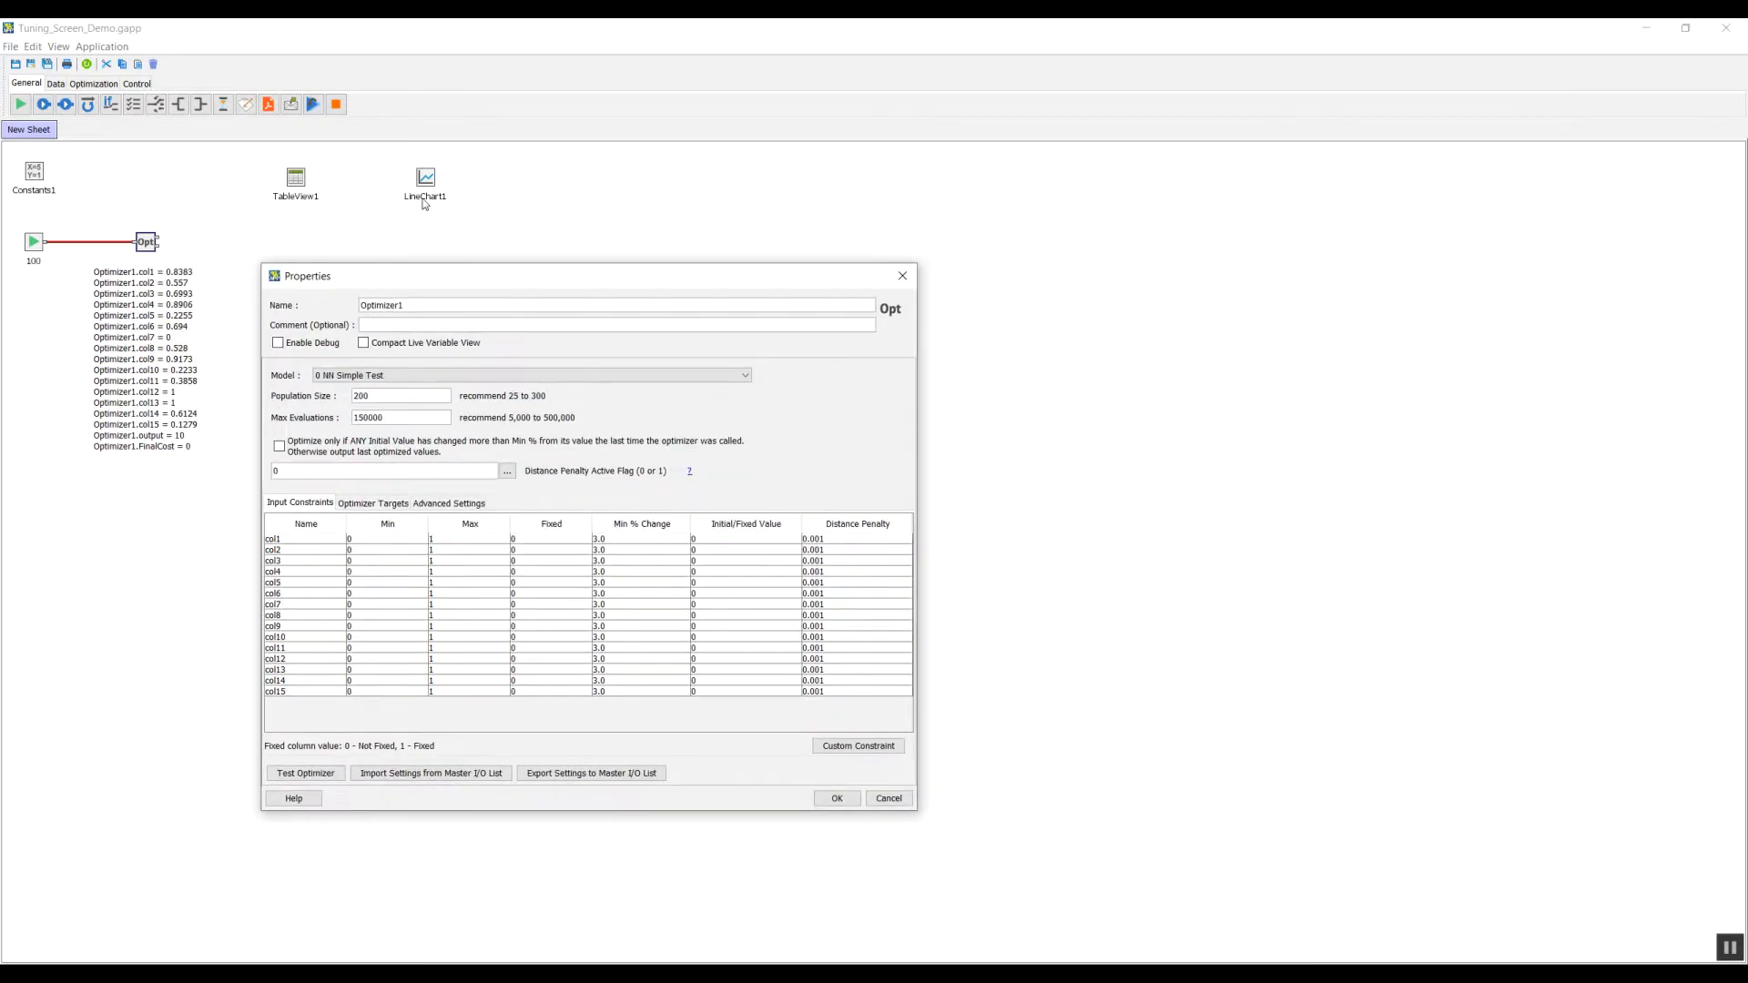
Inspect the TableView1 block's properties and close them, keeping the Optimizer1 properties open
right_click(298, 183)
click(342, 193)
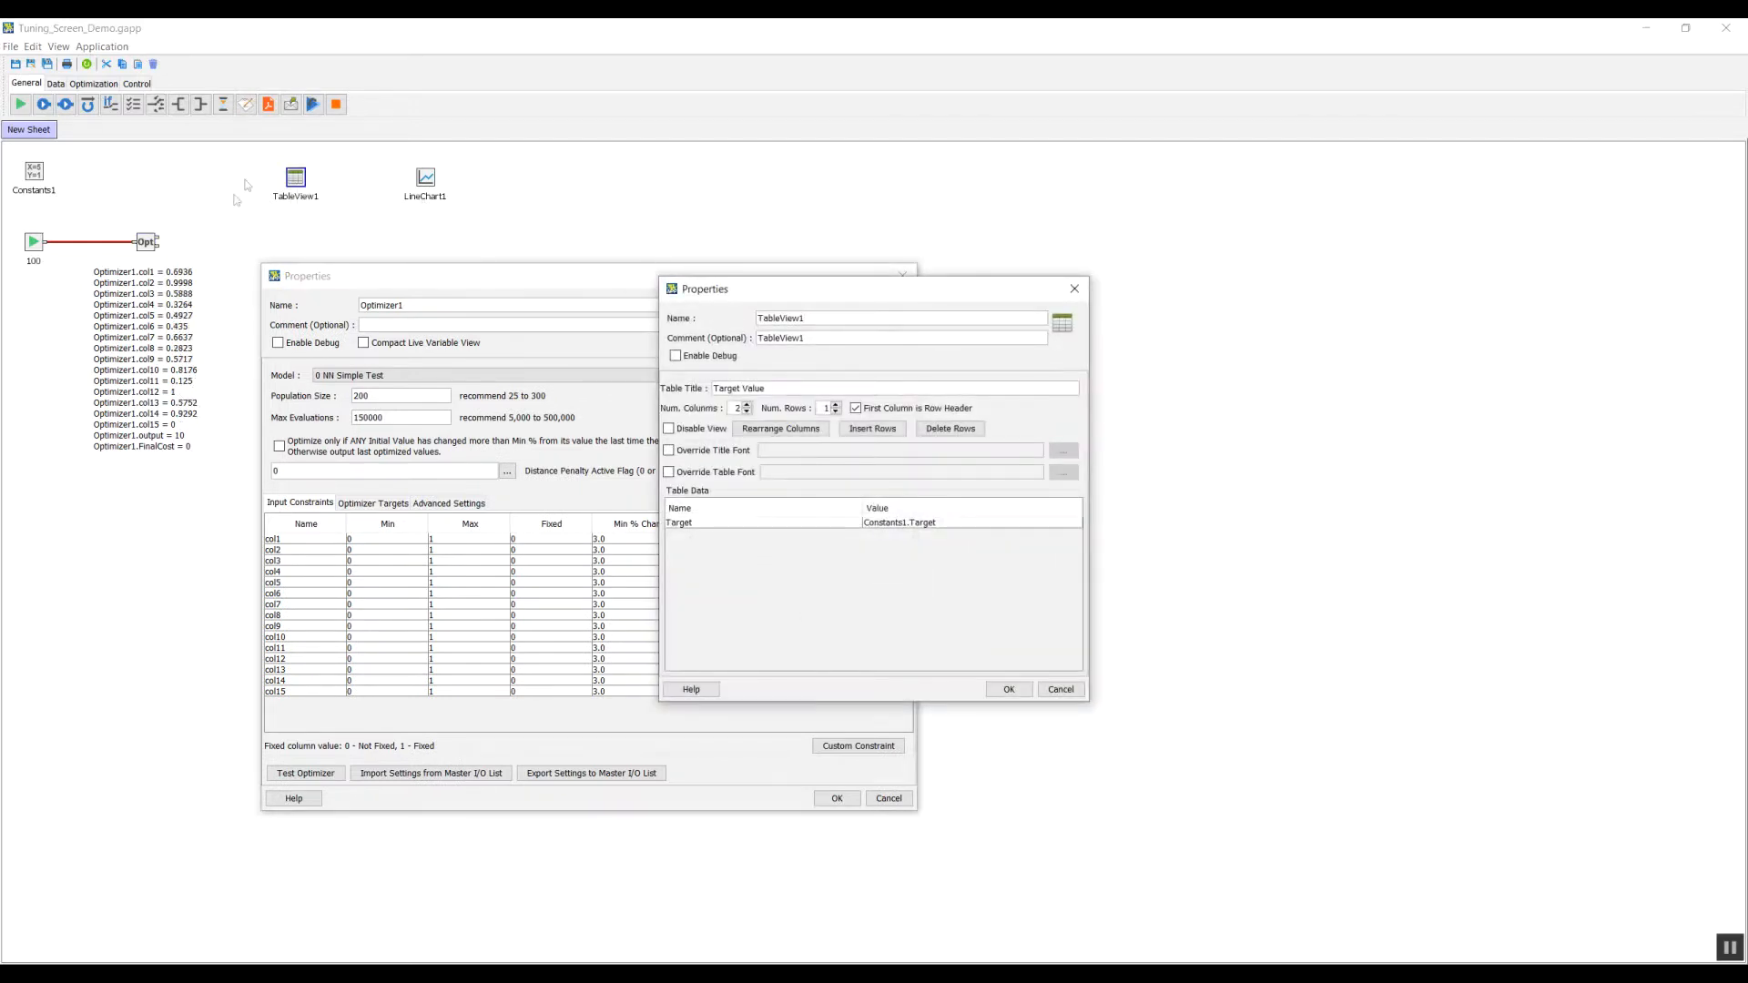
click(55, 83)
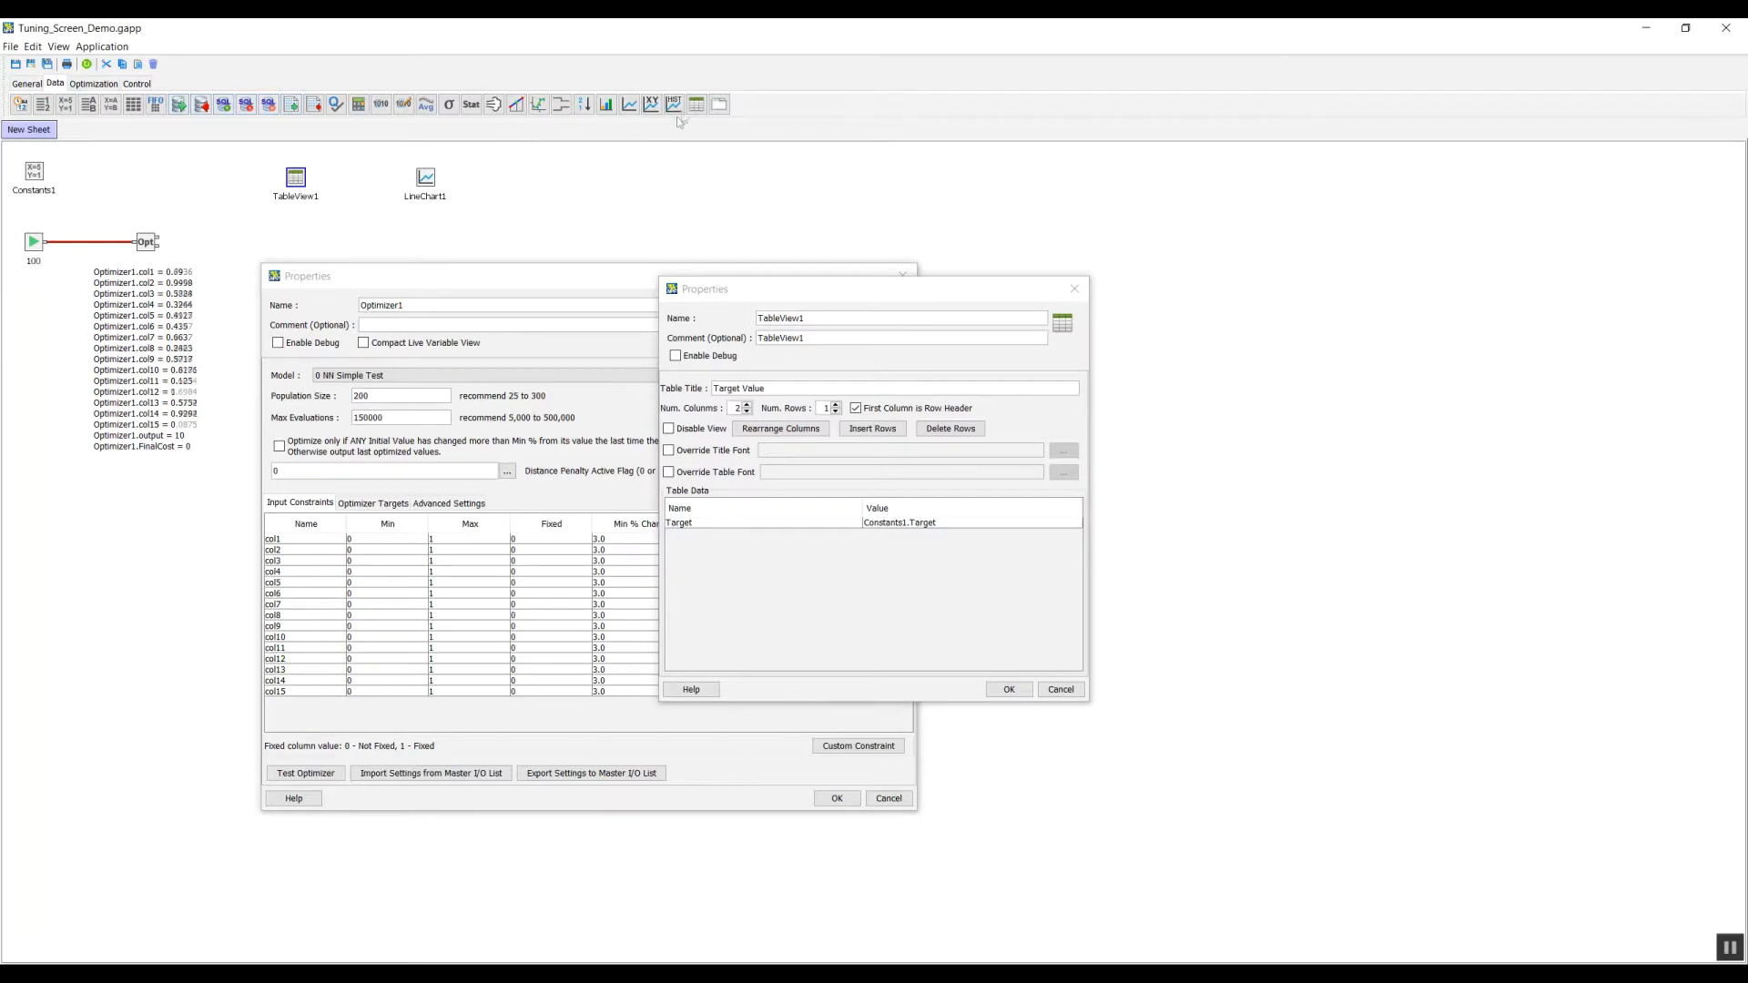
click(1074, 289)
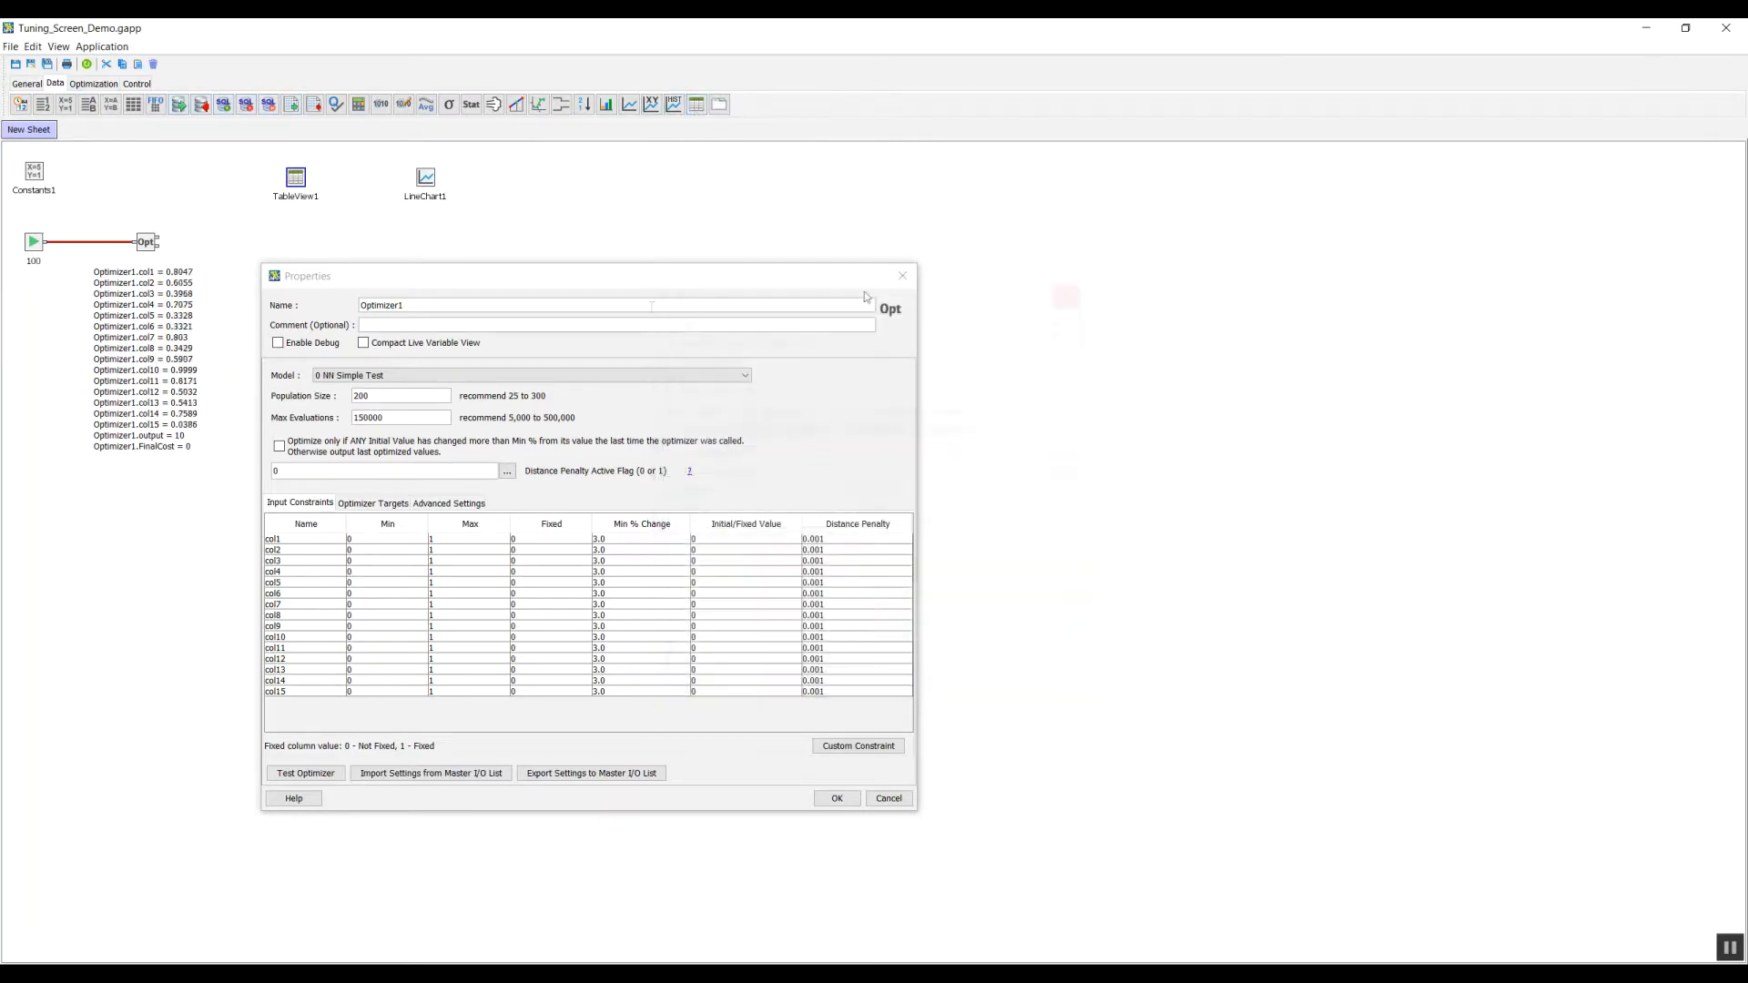
drag(423, 278, 407, 257)
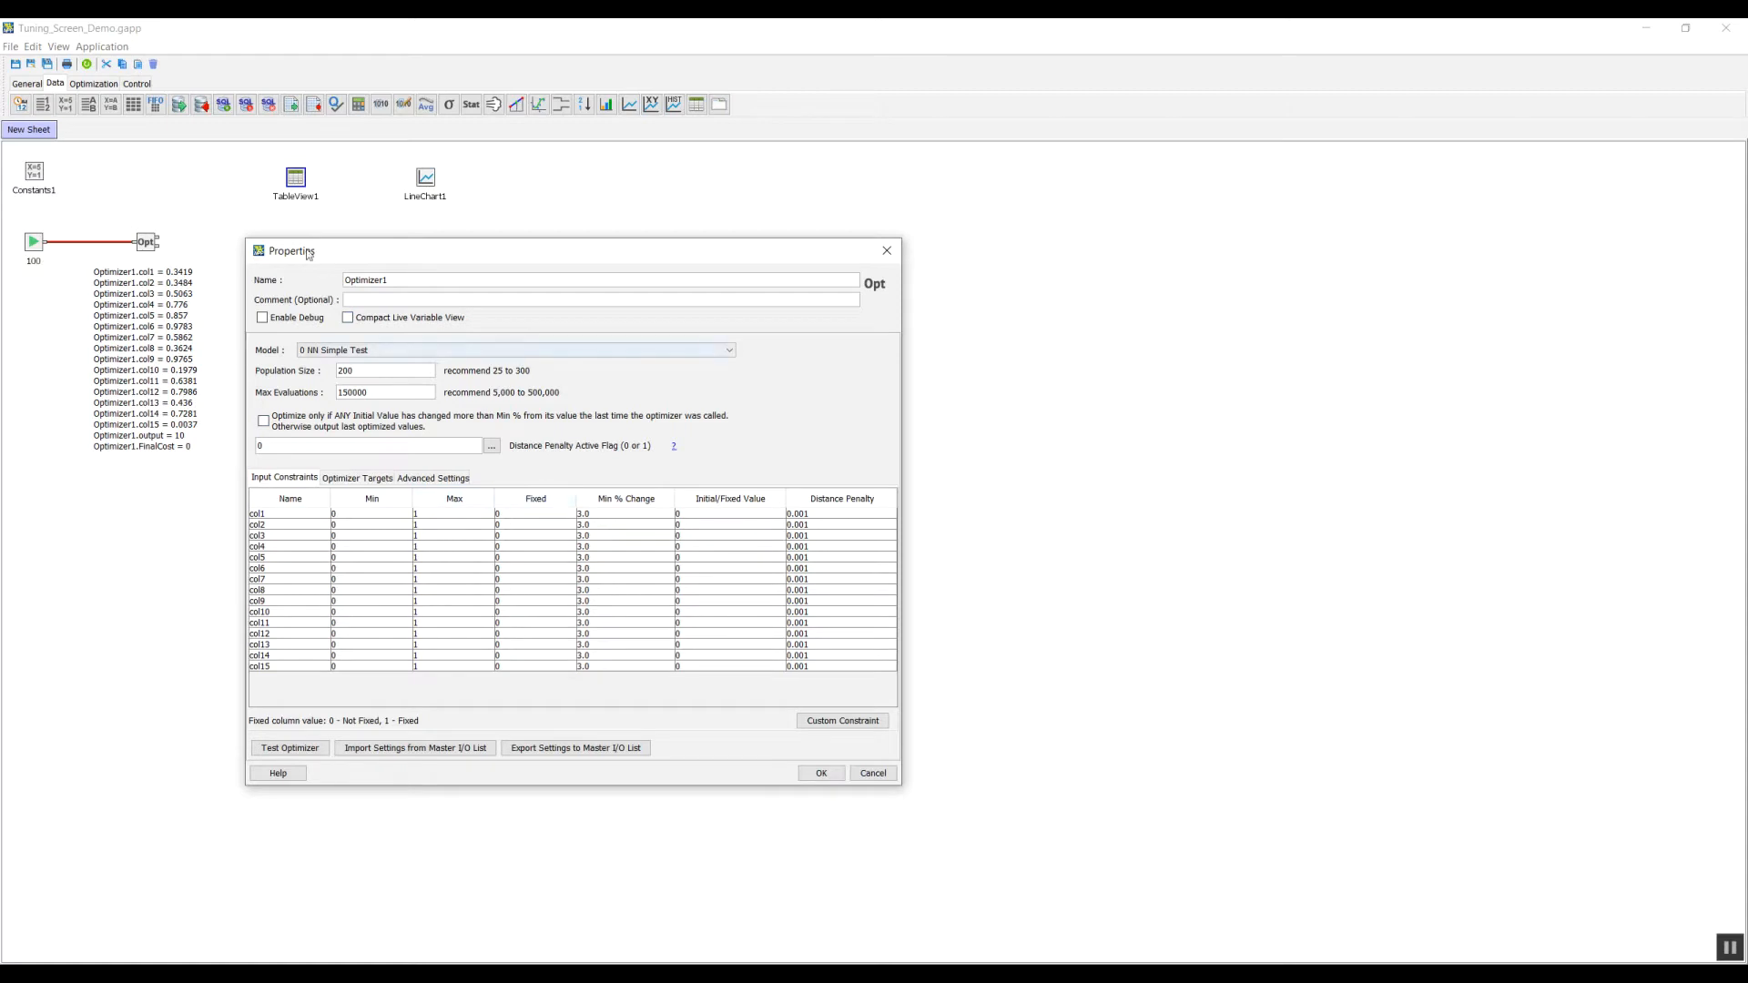
Add a Matrix block between Constants1 and TableView1 and set its number of rows to 15
click(136, 105)
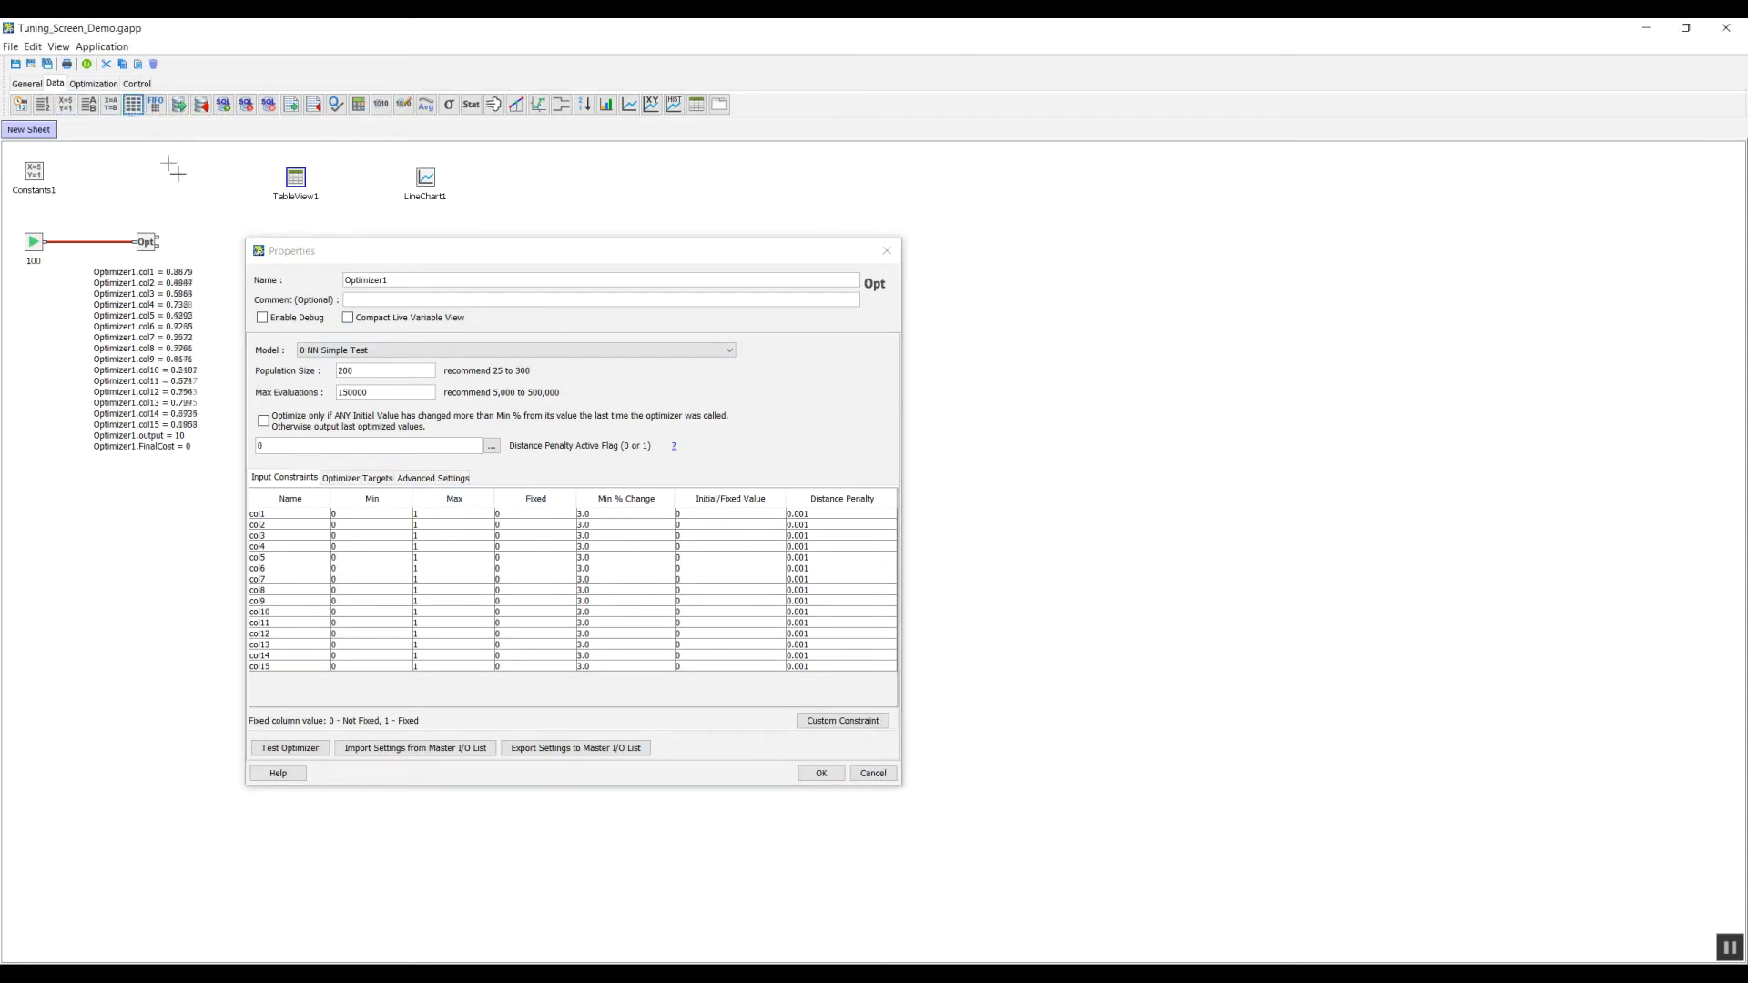
click(115, 167)
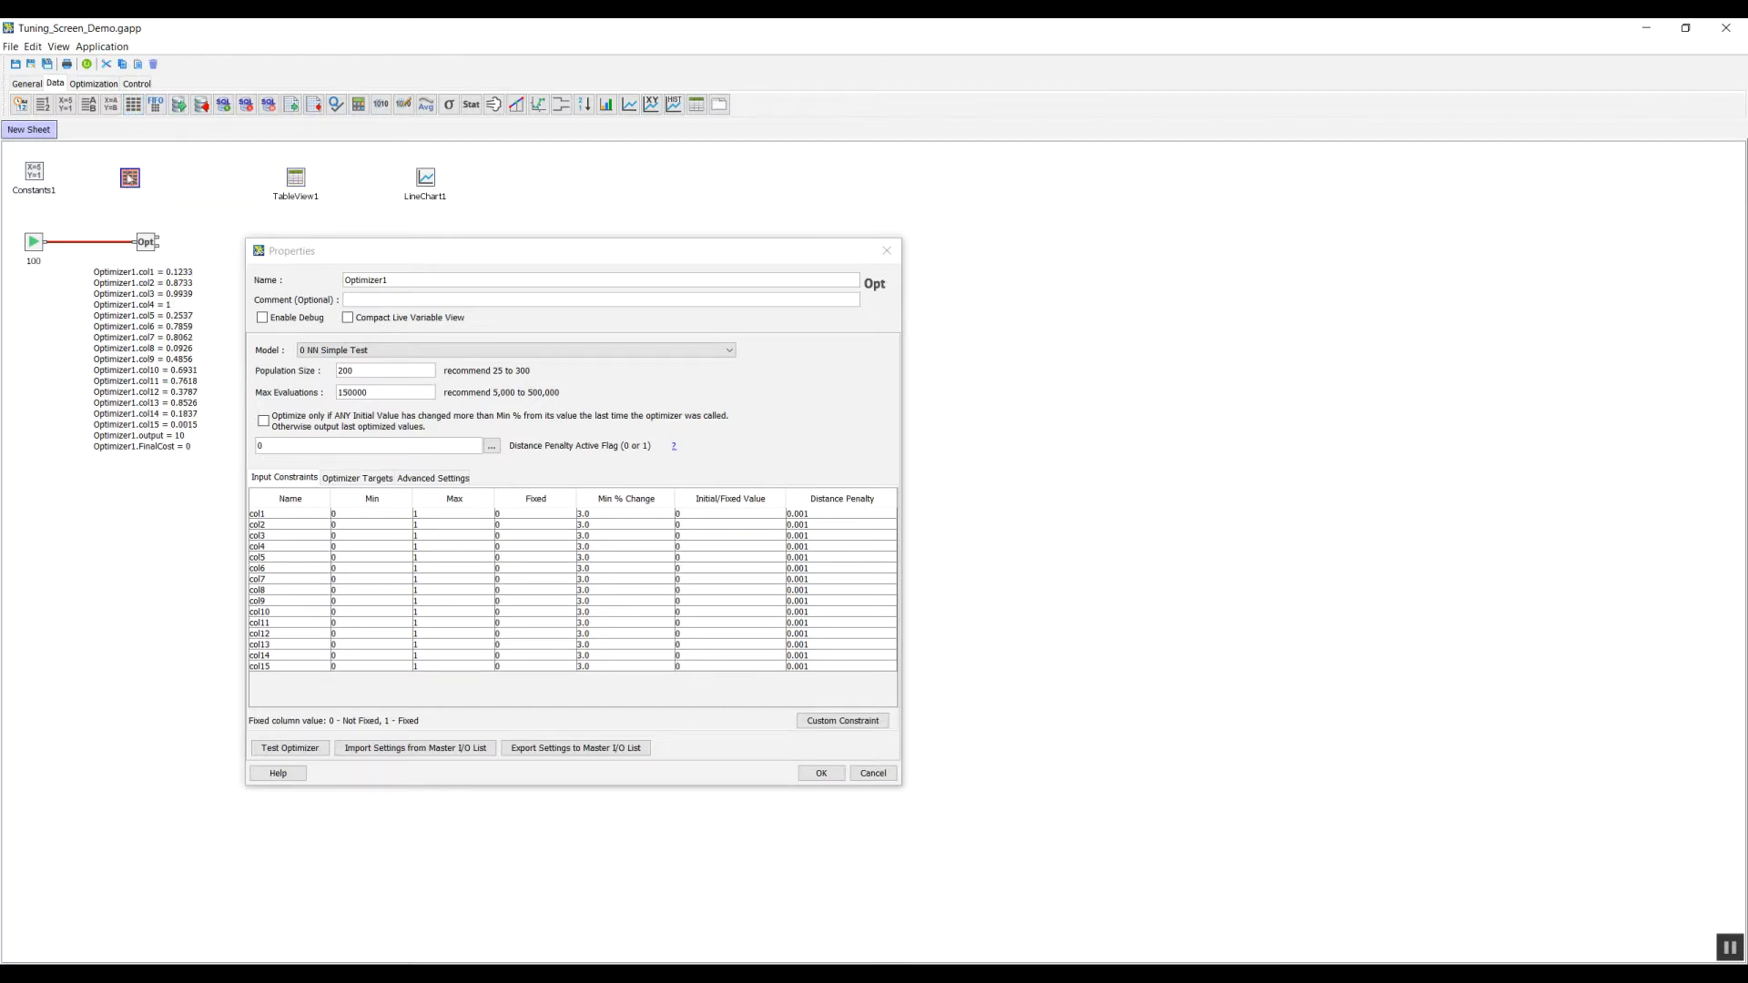
right_click(126, 172)
click(166, 179)
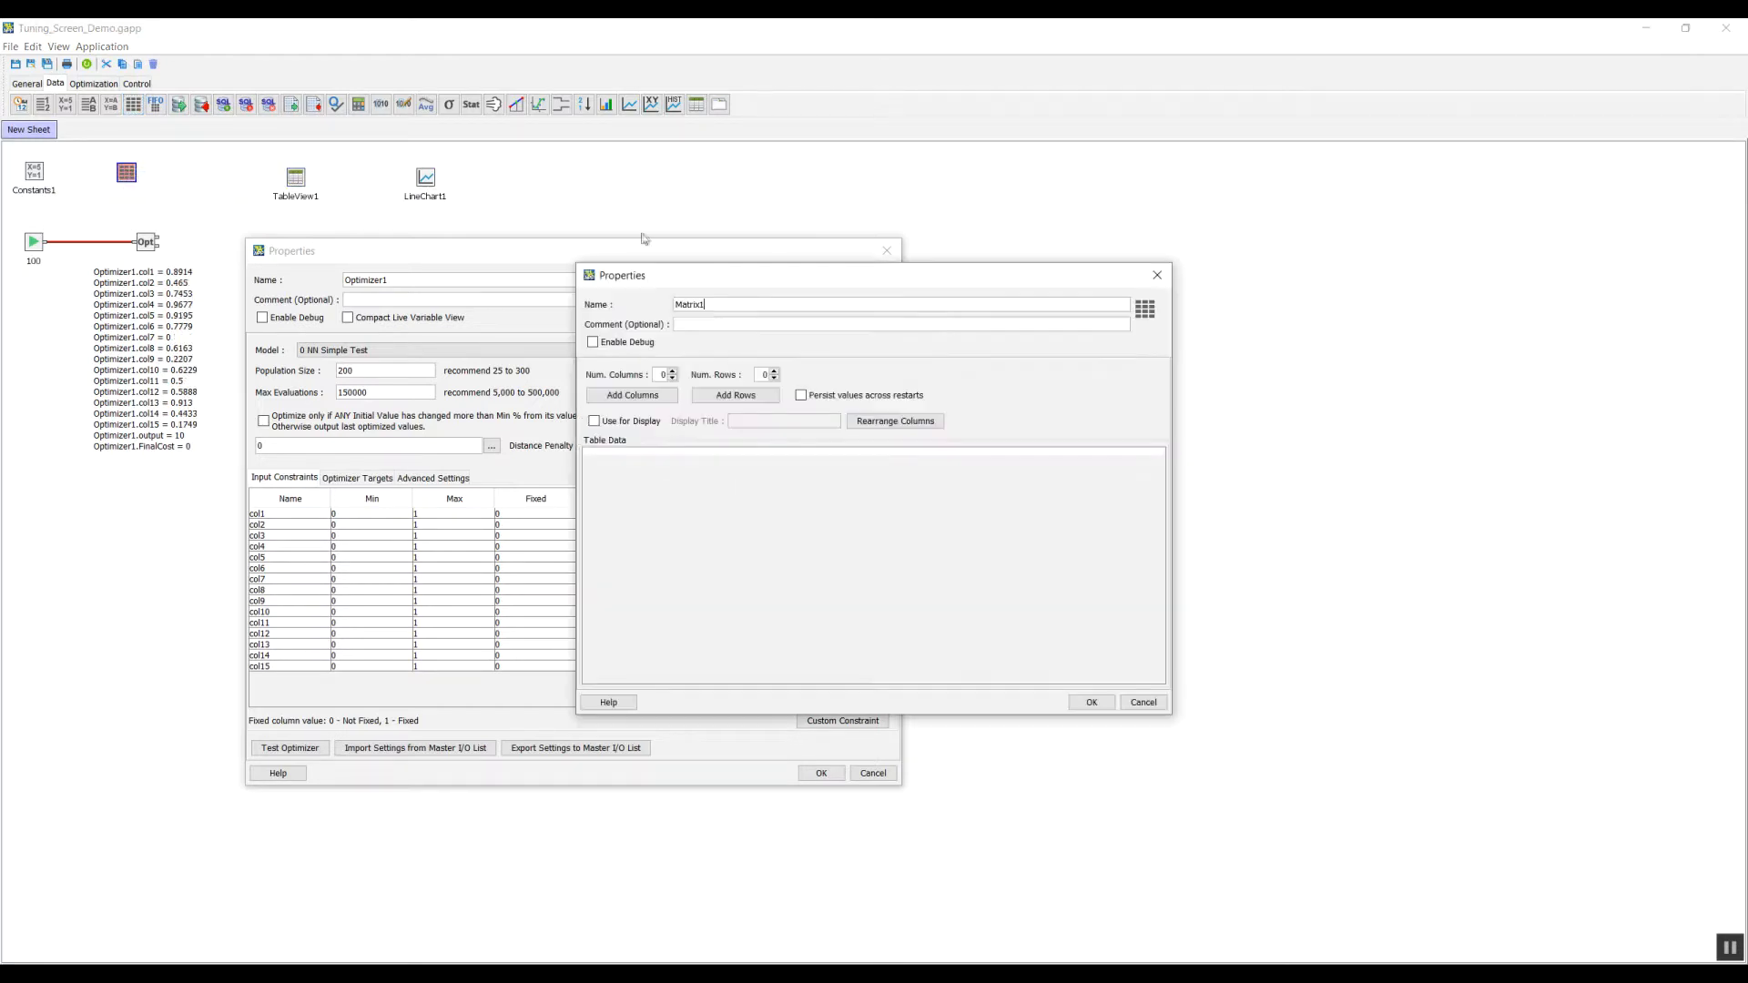
drag(669, 274, 1019, 255)
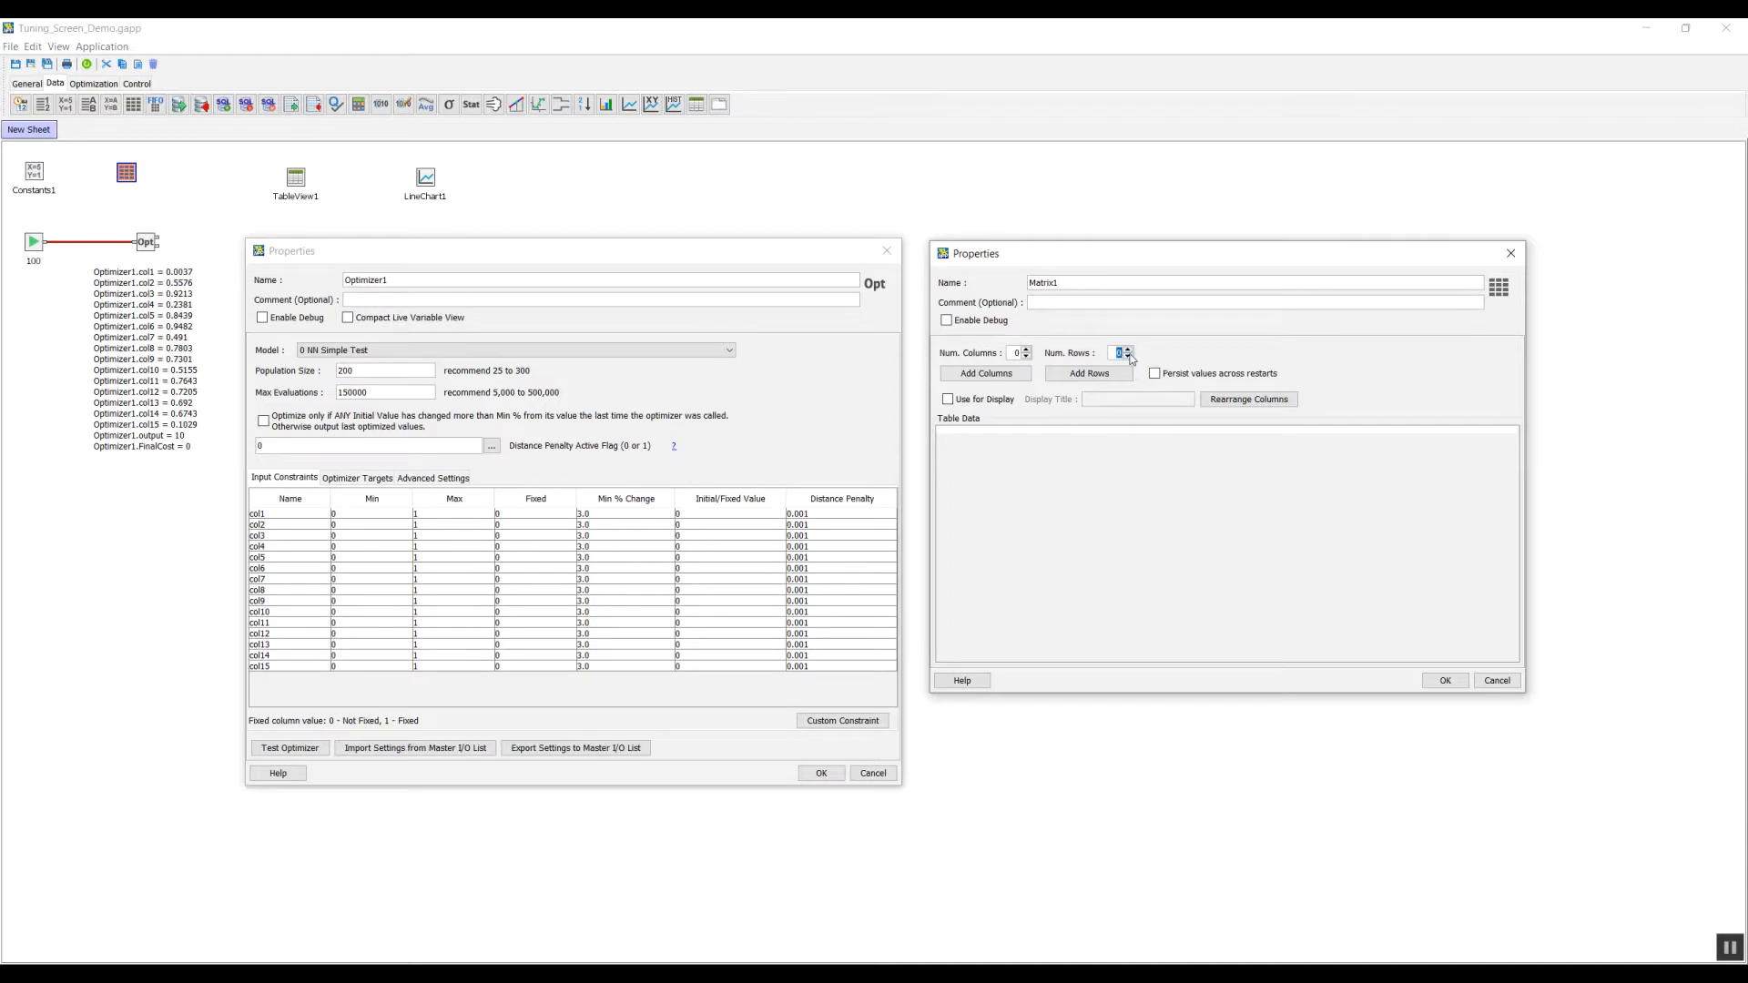
text(15)
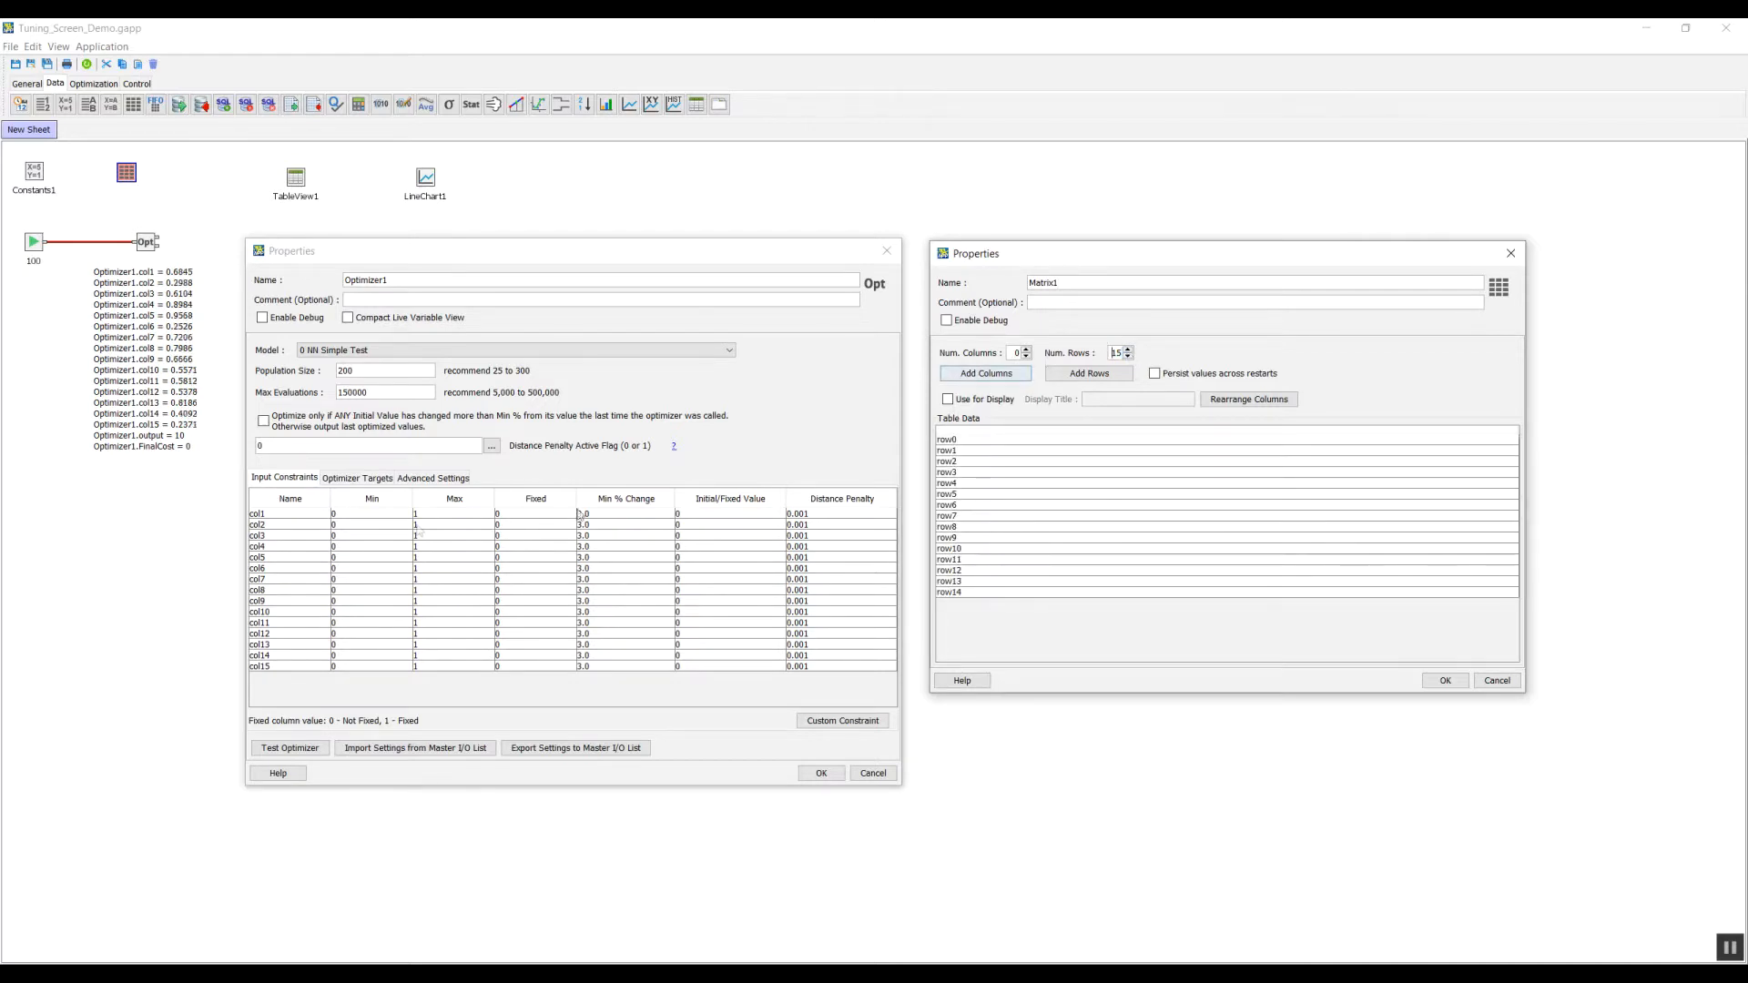
Copy all input constraint rows, col1 to col15, from Optimizer1 and paste their names as the matrix row names
click(287, 518)
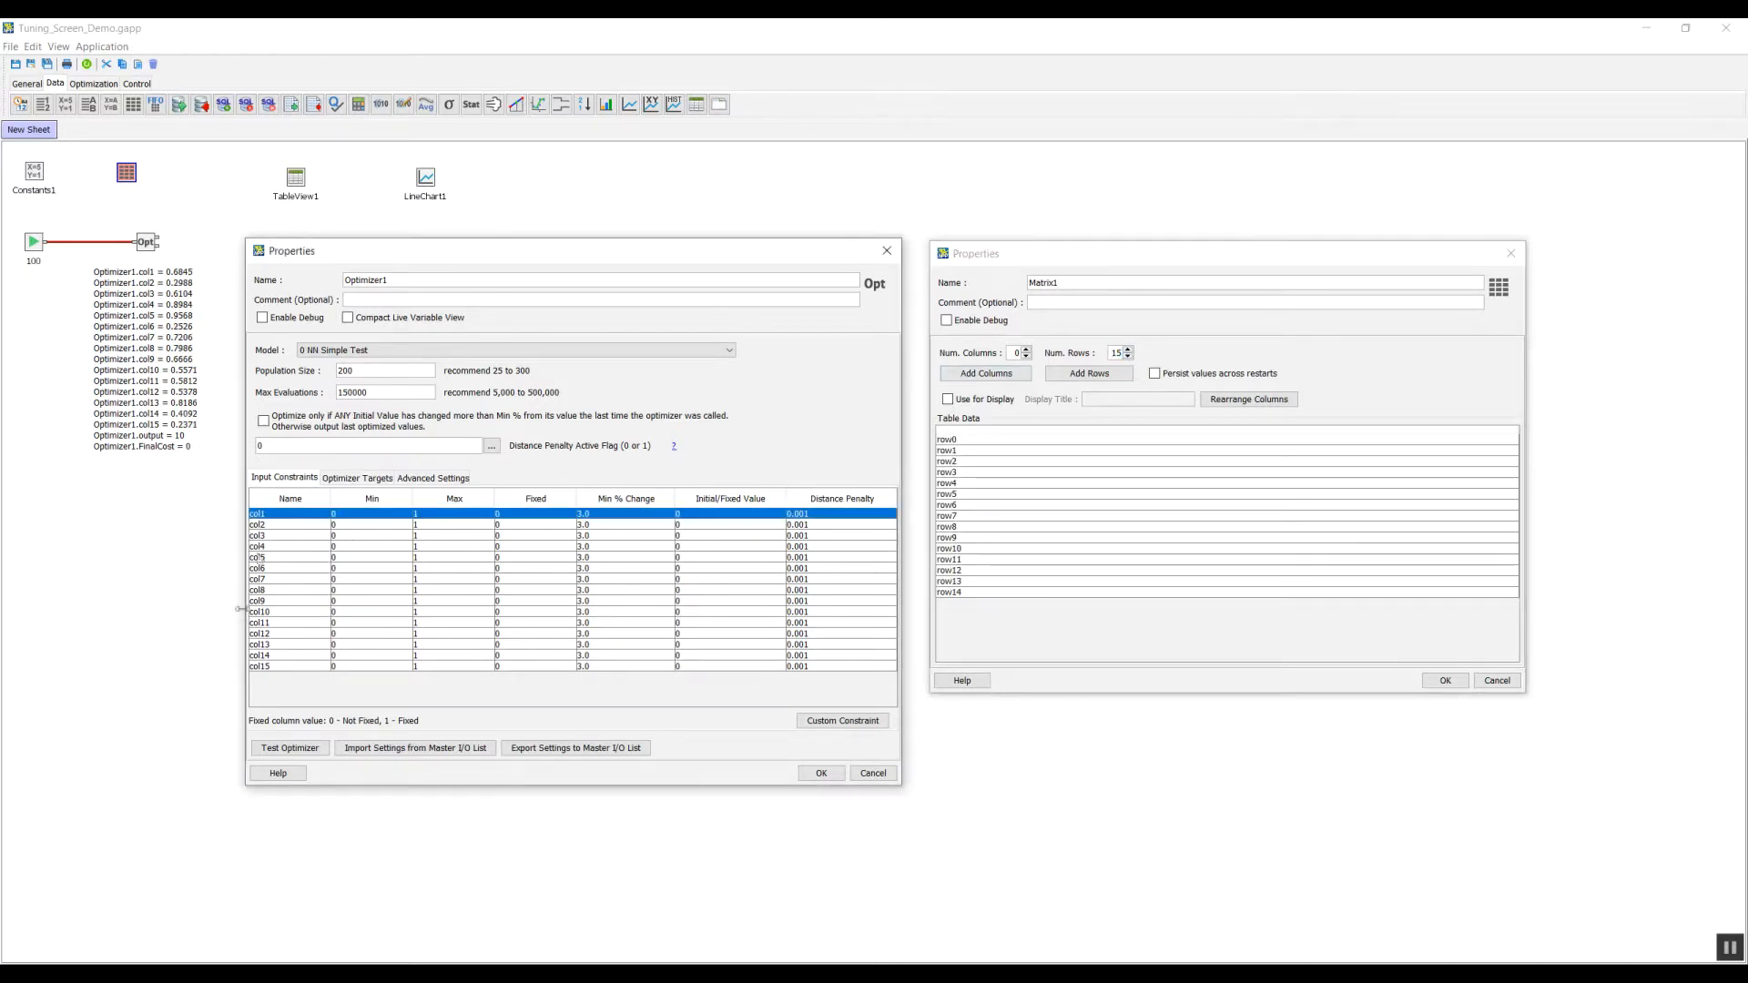
shift+click(279, 664)
key(ctrl+c)
click(970, 441)
key(ctrl+v)
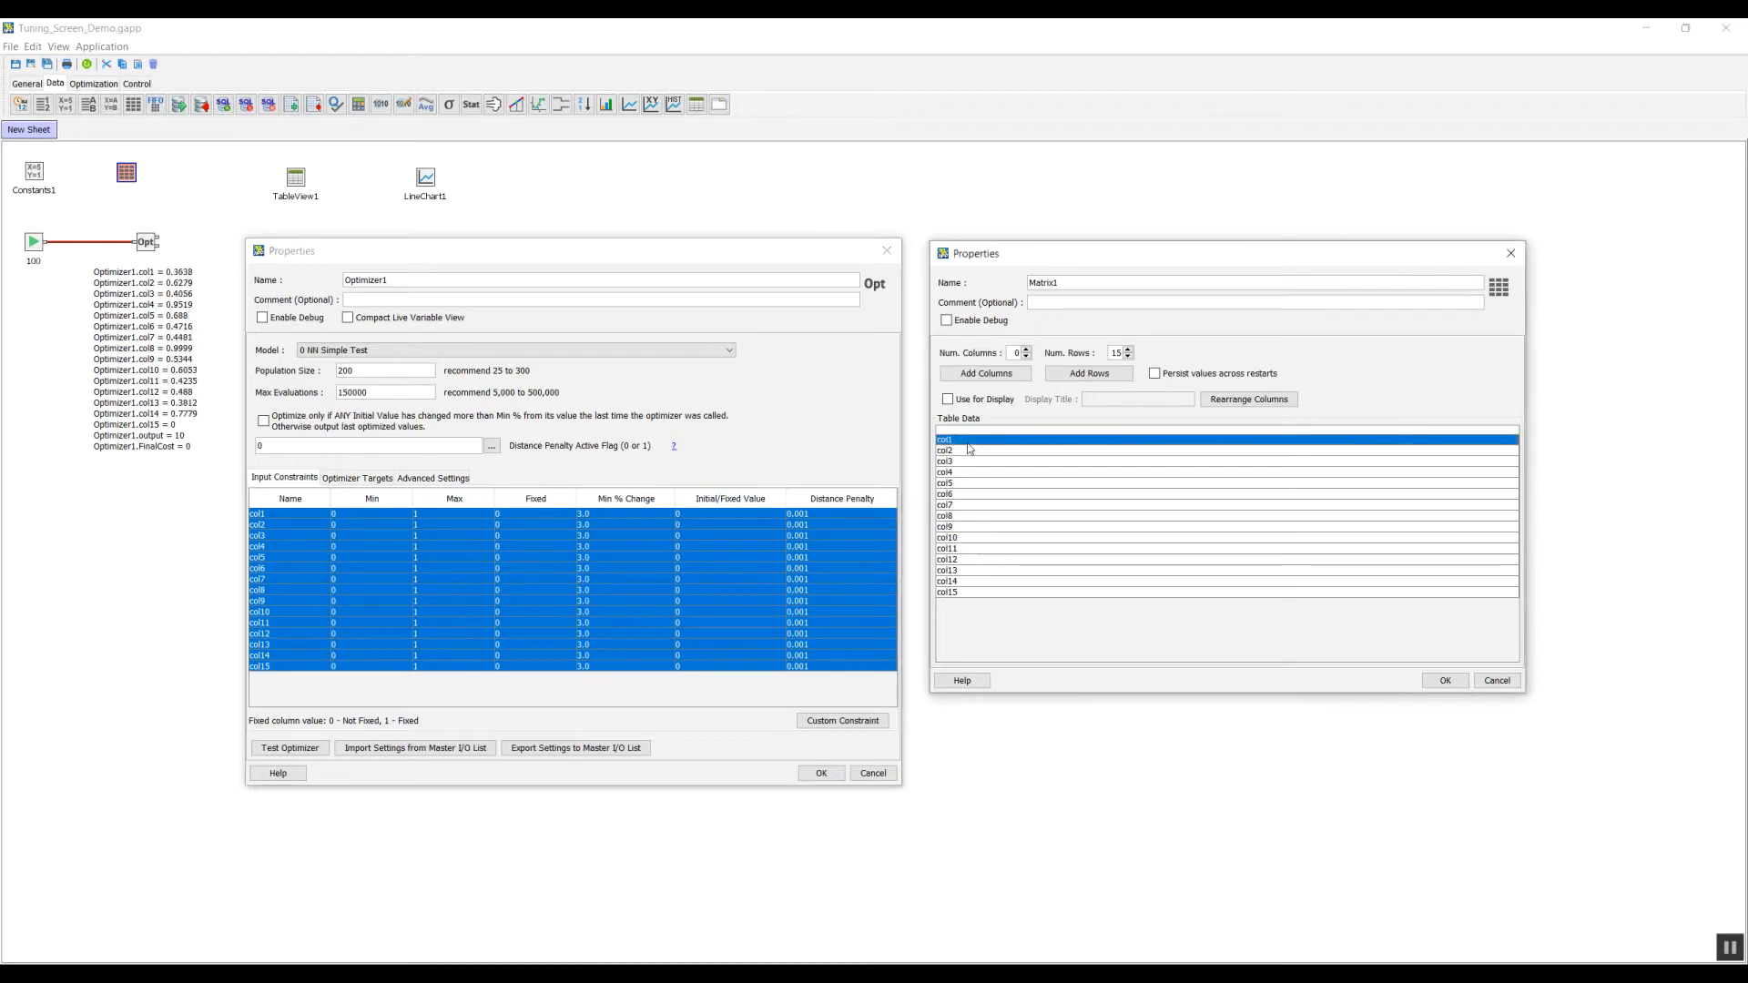
Set the matrix's number of columns to 3
click(1027, 350)
click(1027, 350)
click(1027, 350)
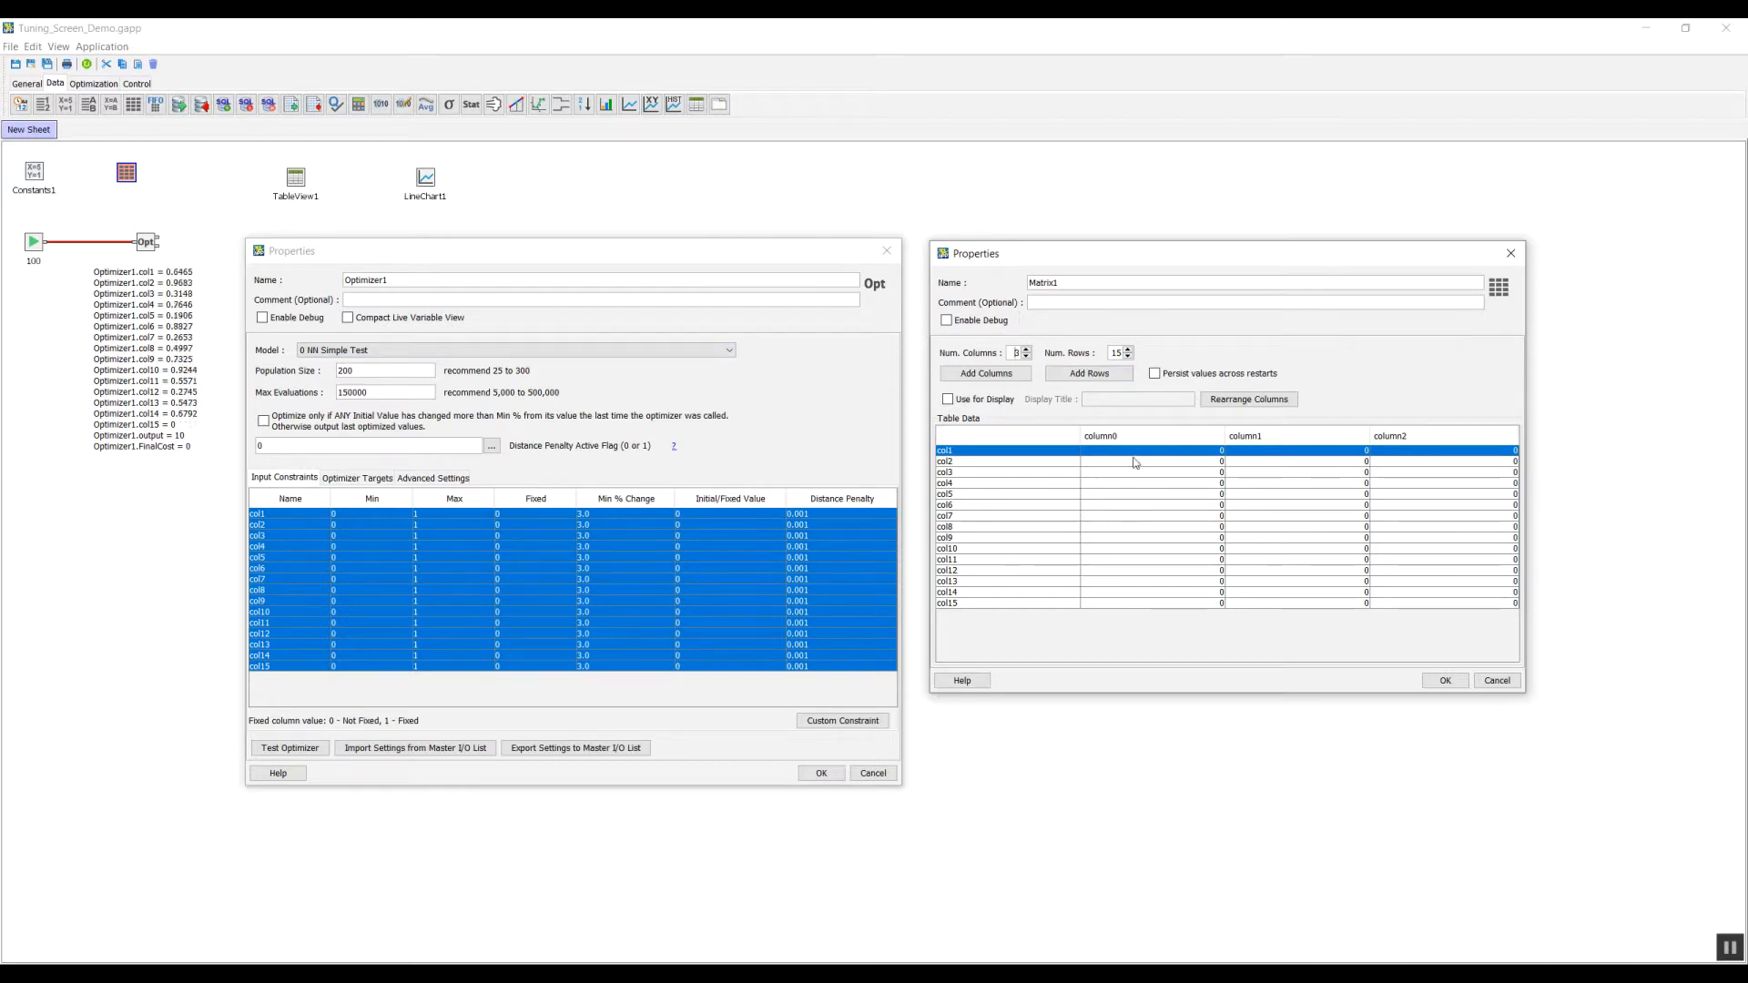
Enable the matrix for display and title it "Optimizer Tuning Screen"
click(967, 402)
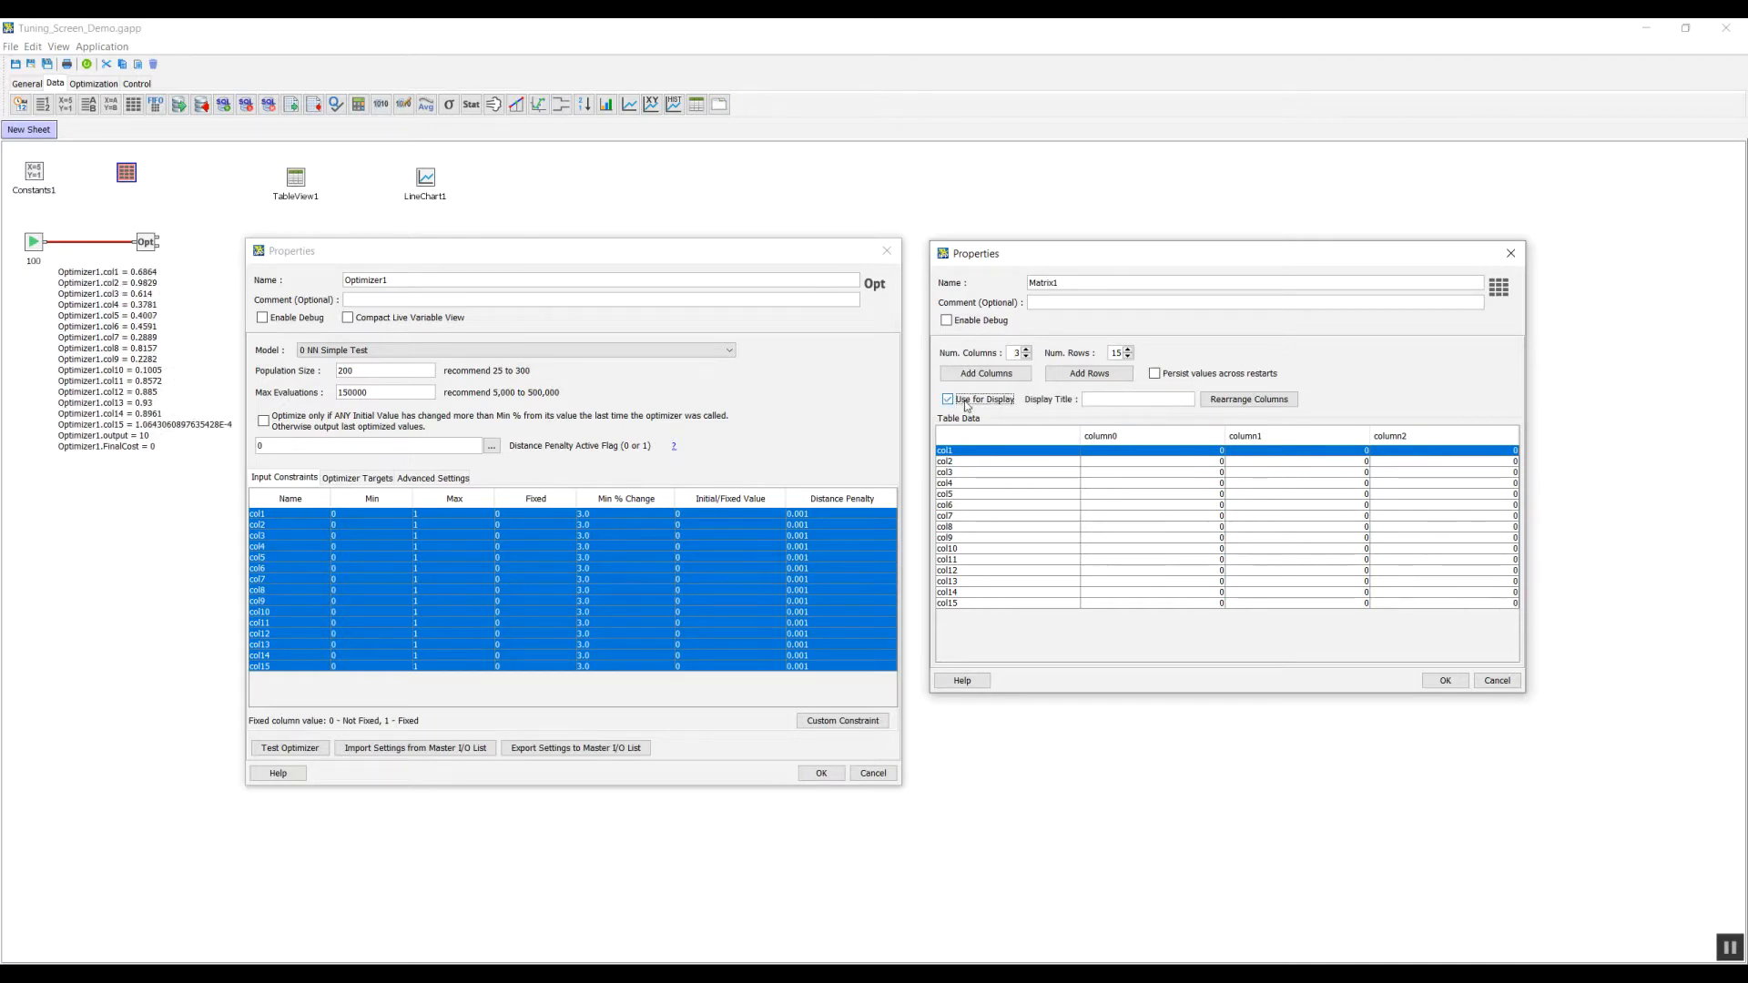
click(1094, 398)
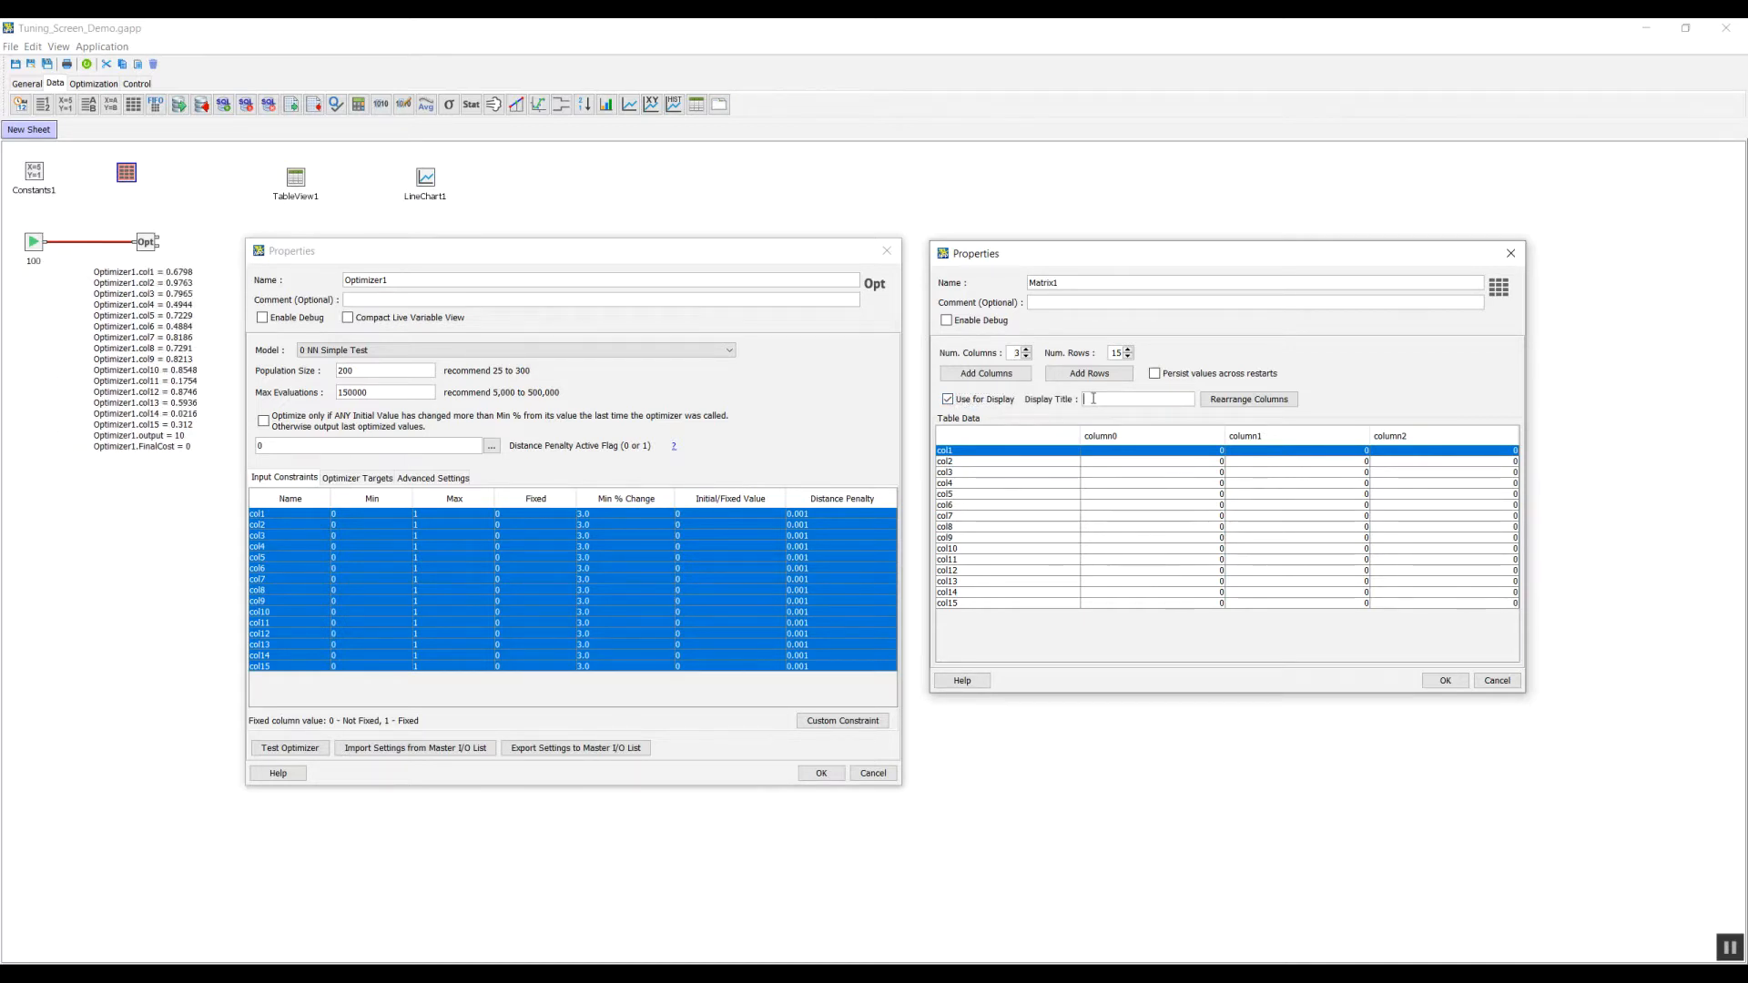
text(Test Tun)
text(ing Screen)
key(Home)
key(Delete)
key(Delete)
key(Delete)
key(Delete)
key(Delete)
text(Optimizer)
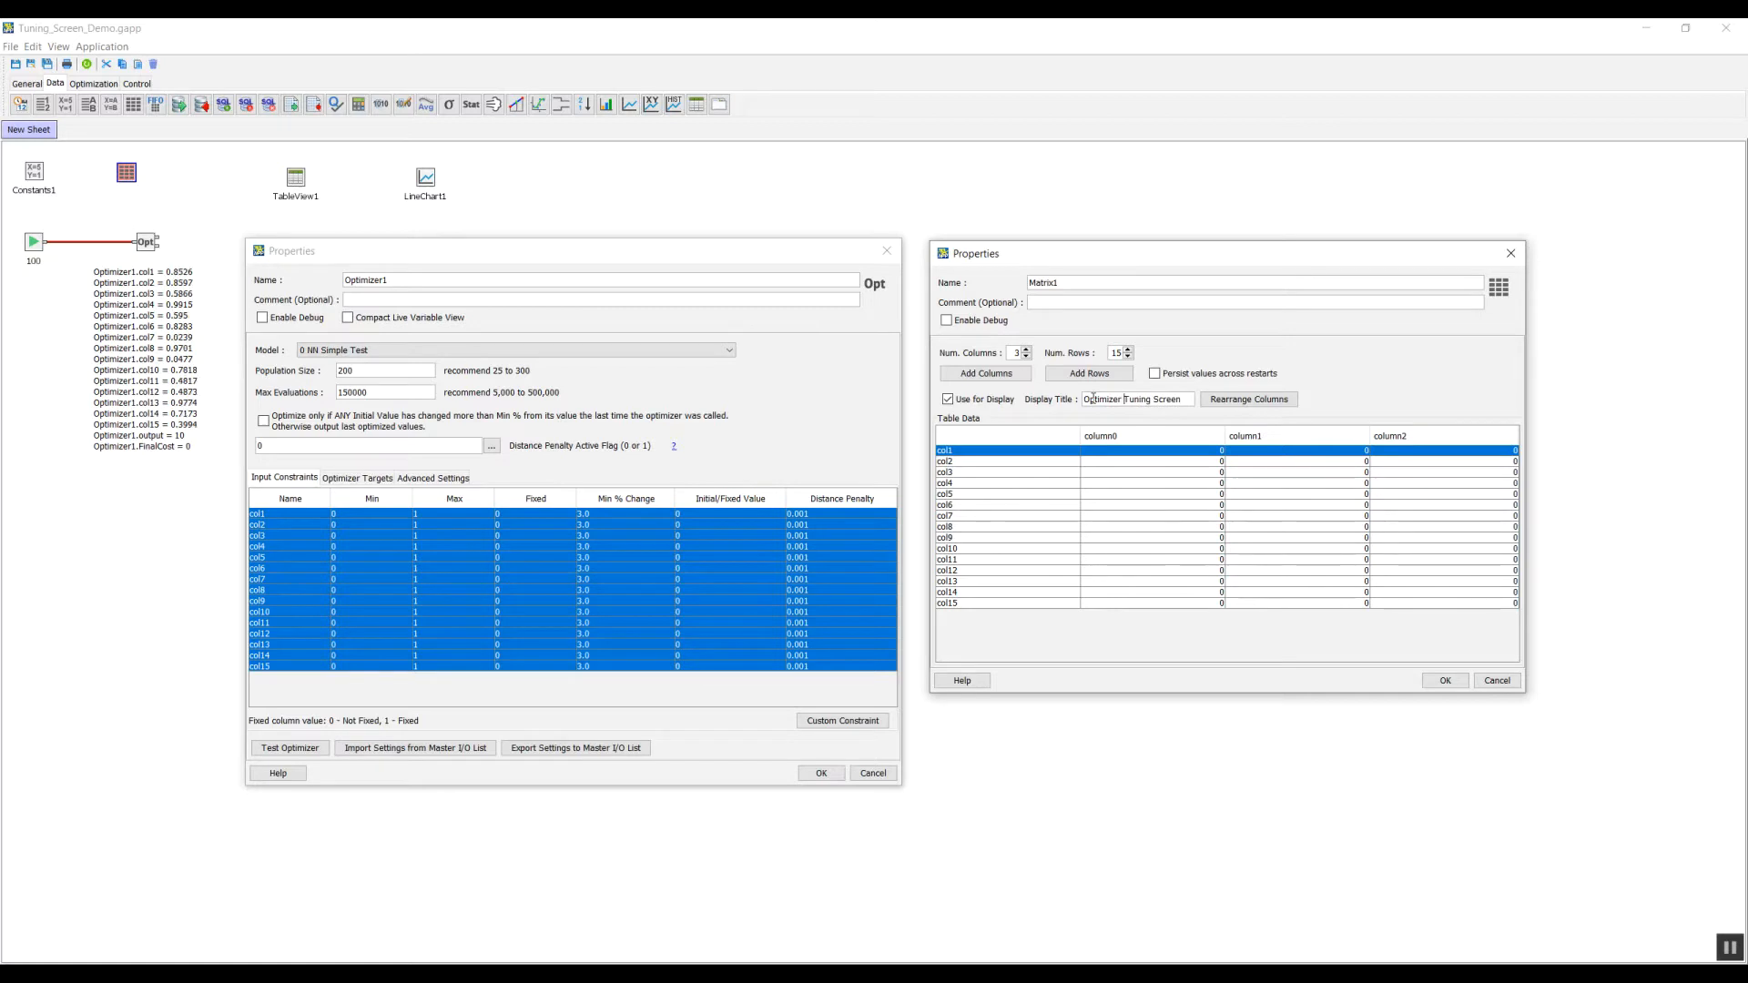
Name the first matrix column and its display header Min, and allow users to update its values
double_click(1170, 437)
drag(1173, 317, 679, 257)
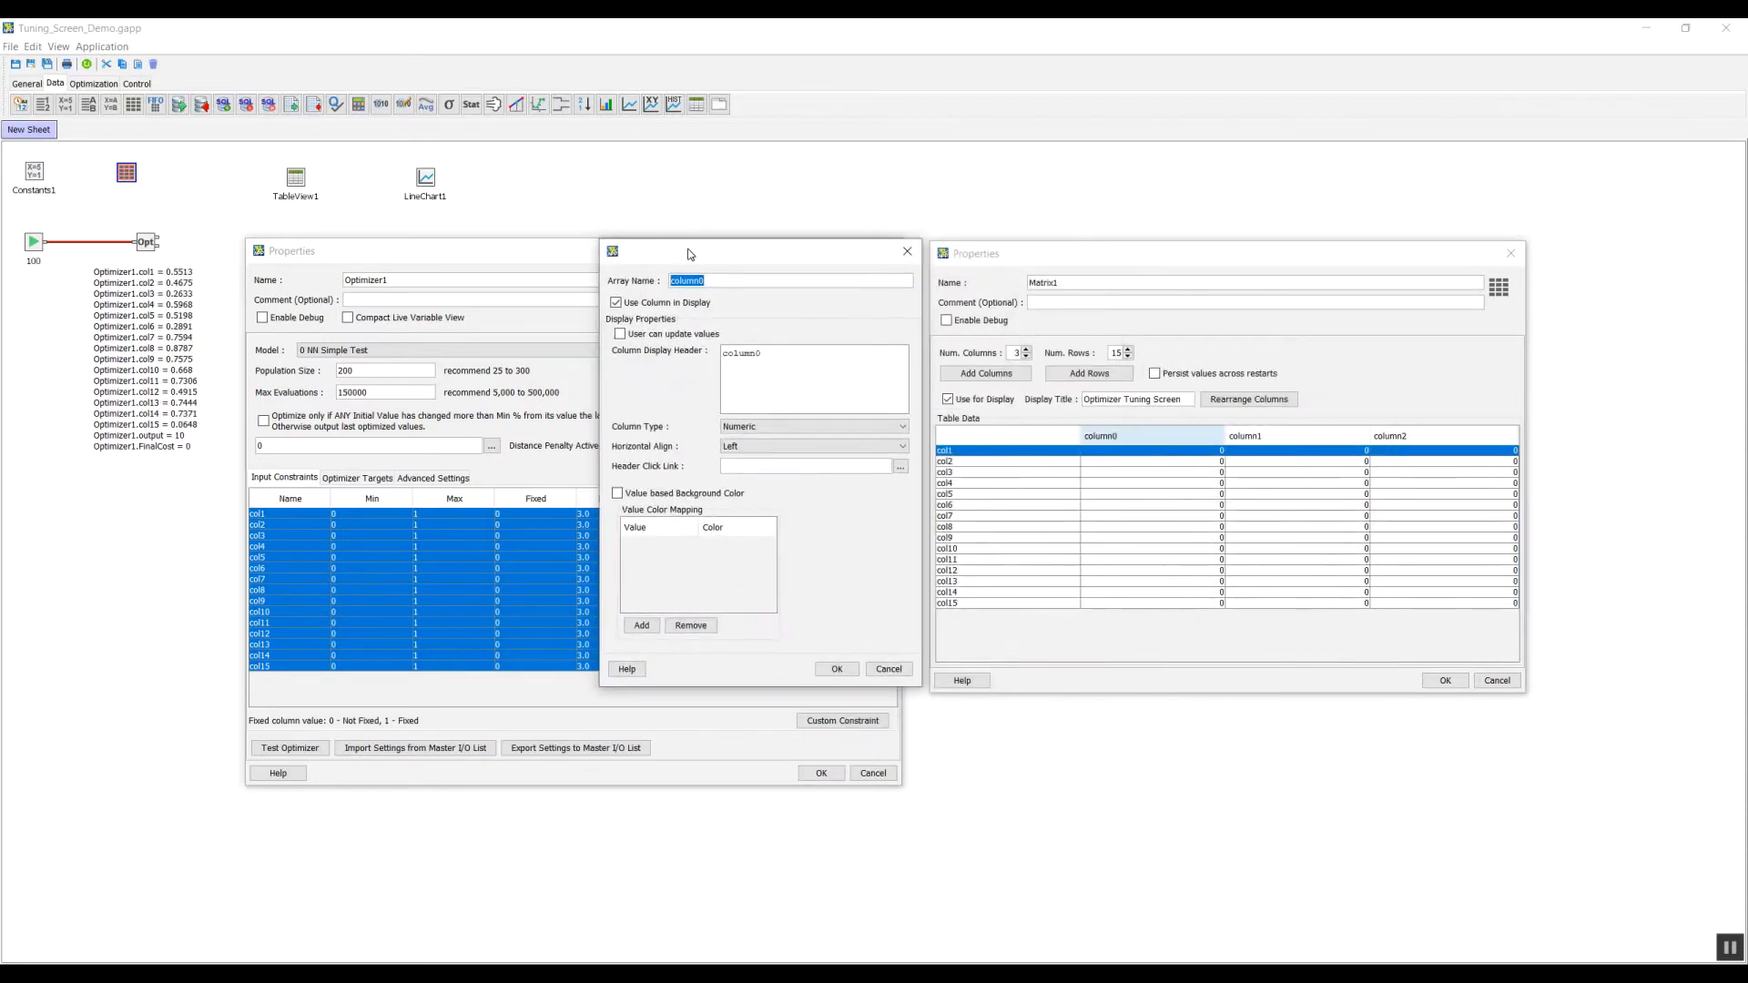
text(Mi)
drag(818, 362, 608, 348)
text(Min)
text(Value)
key(BackSpace)
key(BackSpace)
key(BackSpace)
key(BackSpace)
key(BackSpace)
drag(719, 282, 638, 282)
click(708, 279)
click(648, 305)
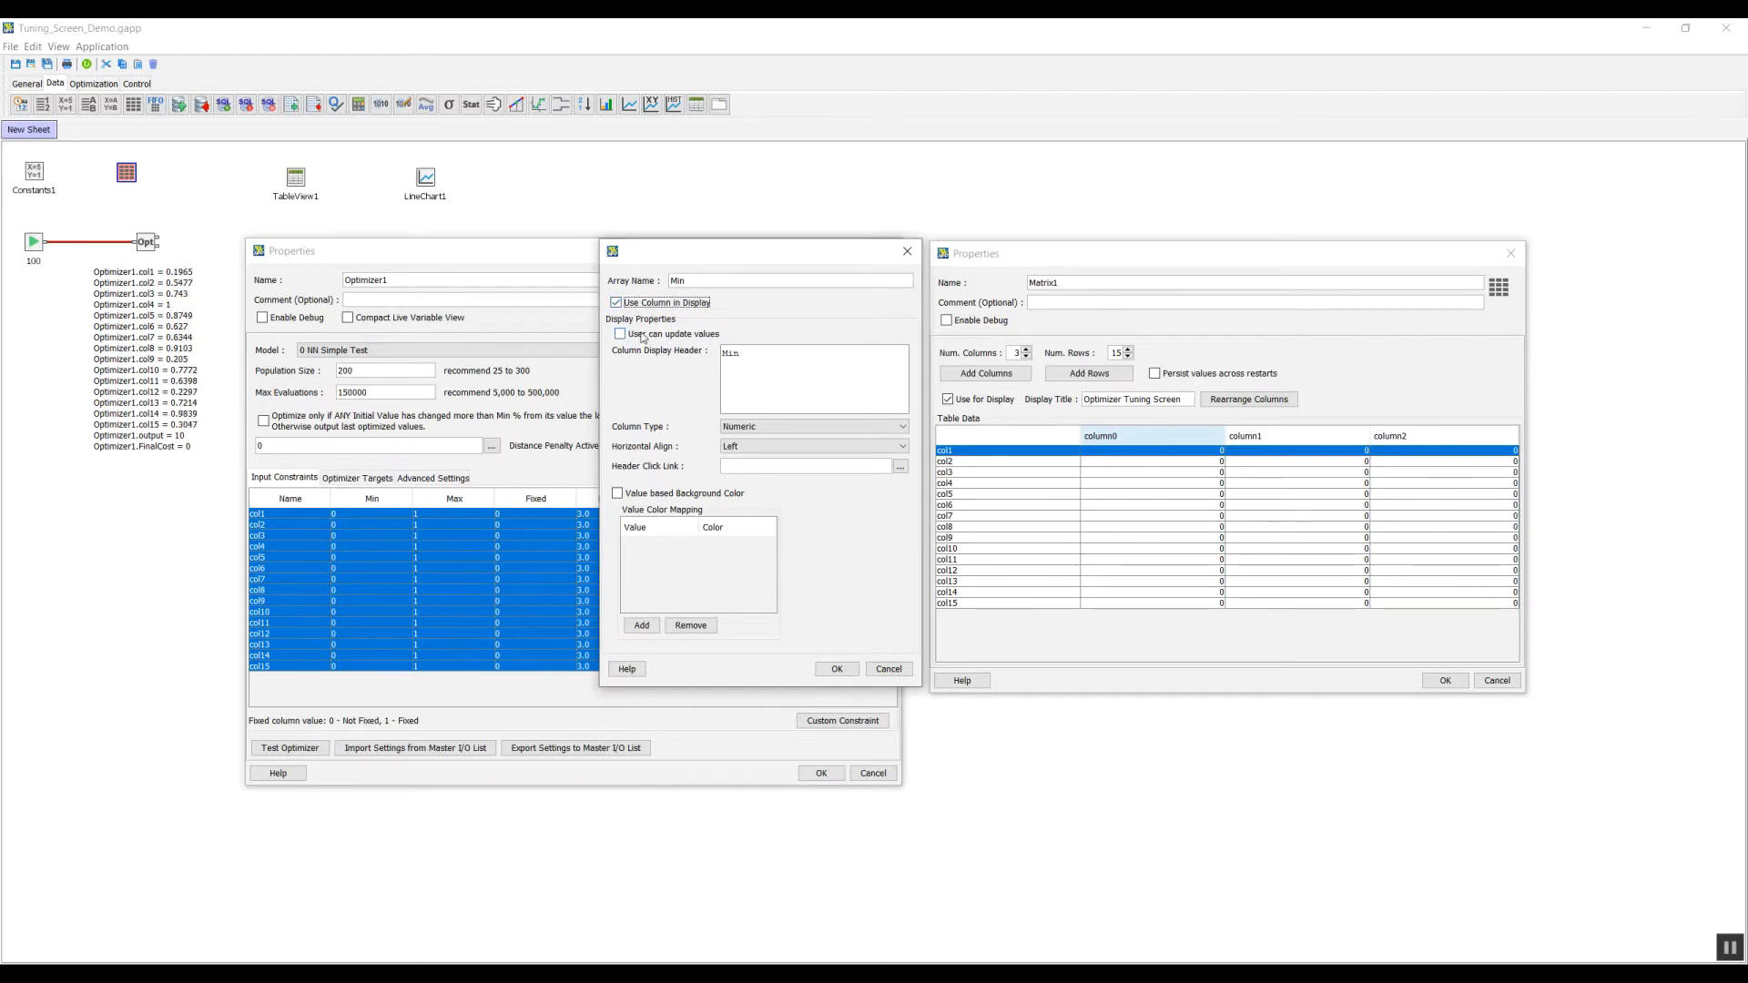
click(642, 335)
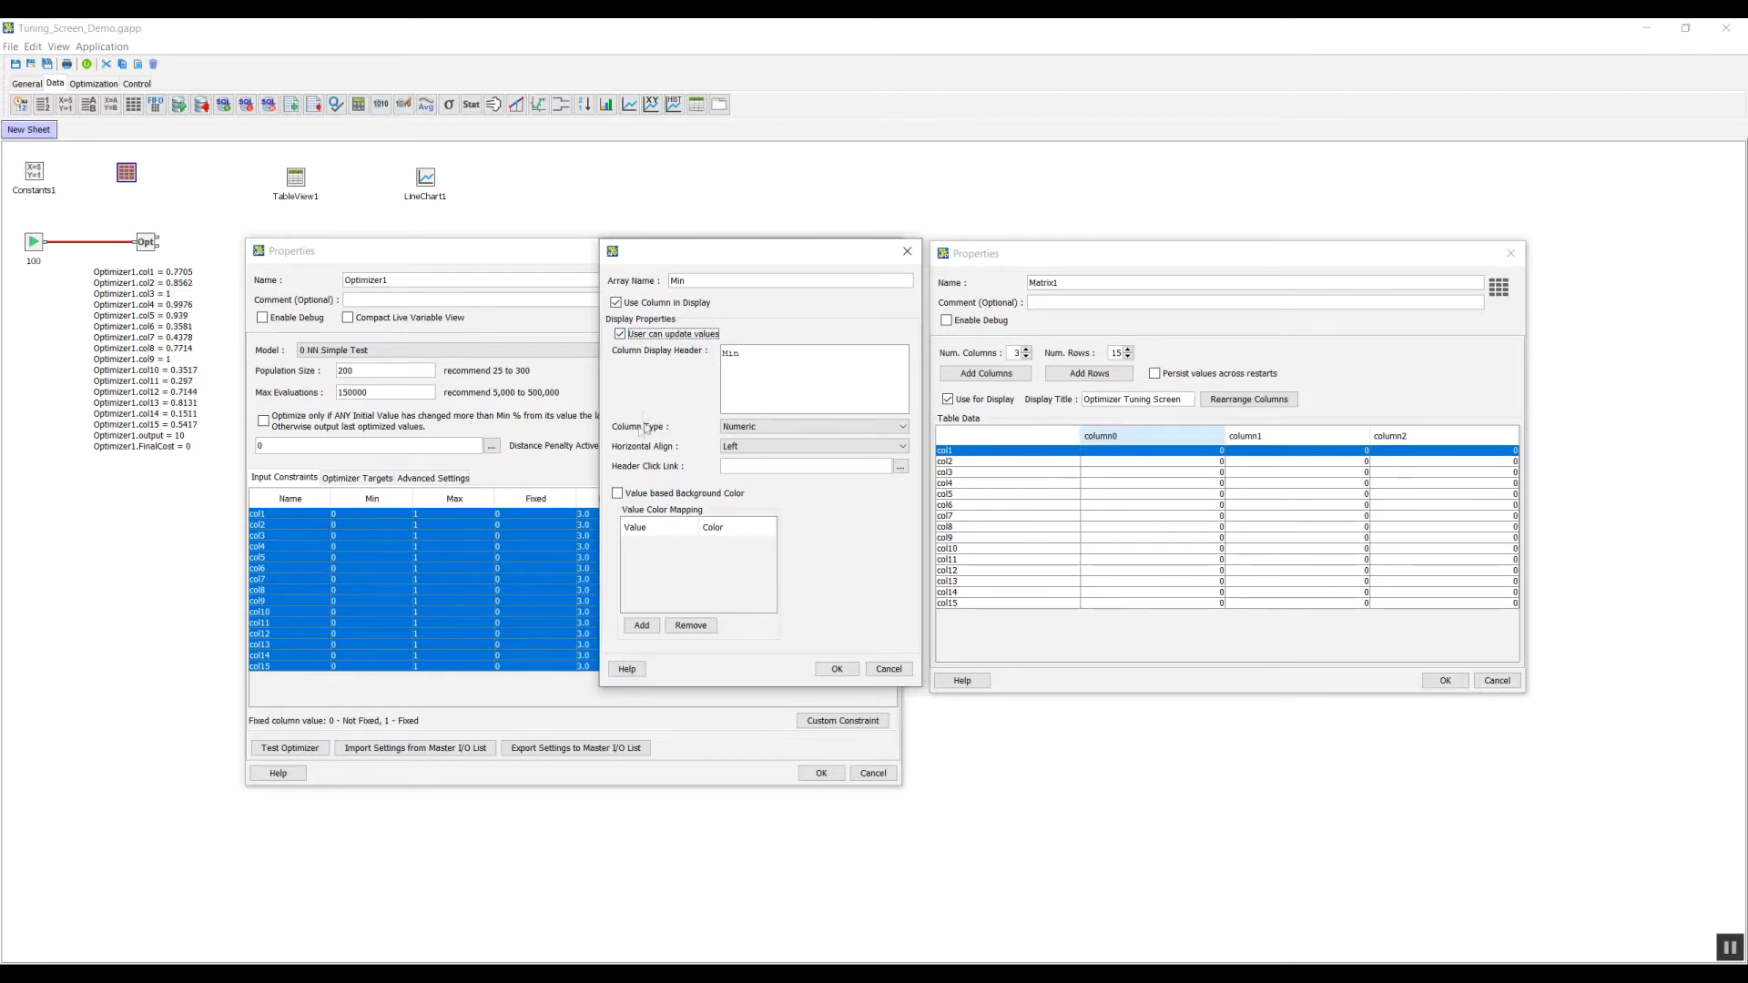
click(744, 350)
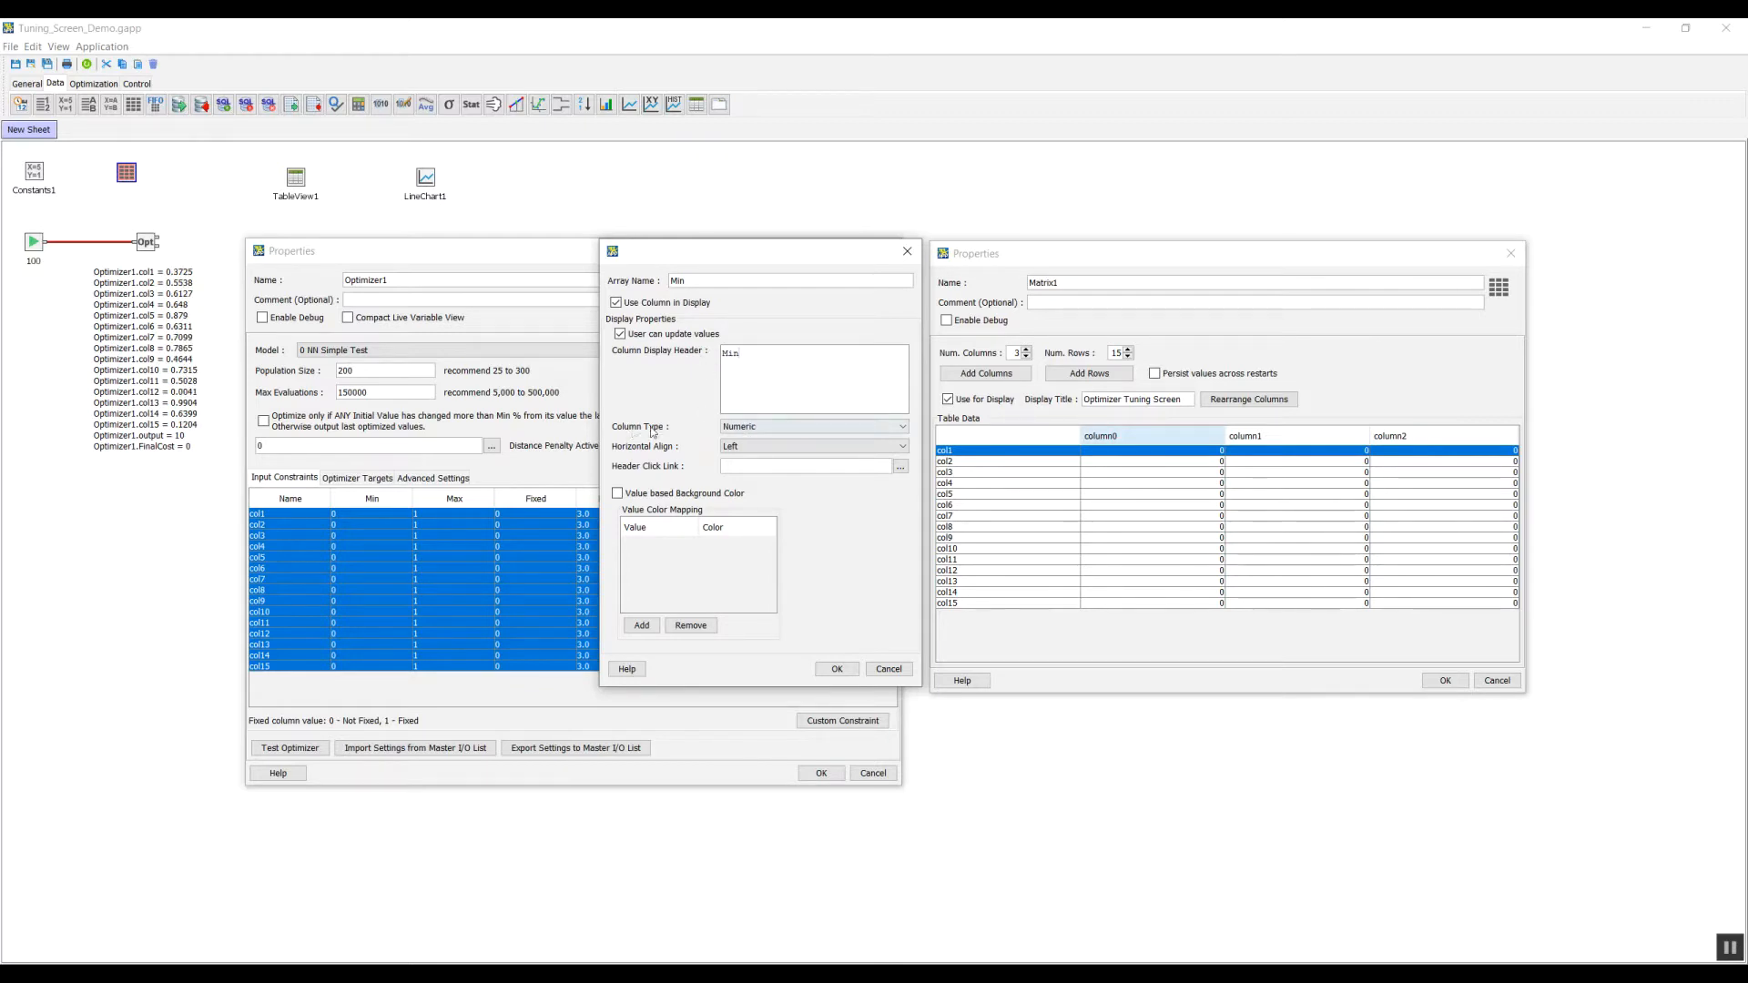
Try the Date Time type for the first matrix column and close its settings without saving
click(762, 429)
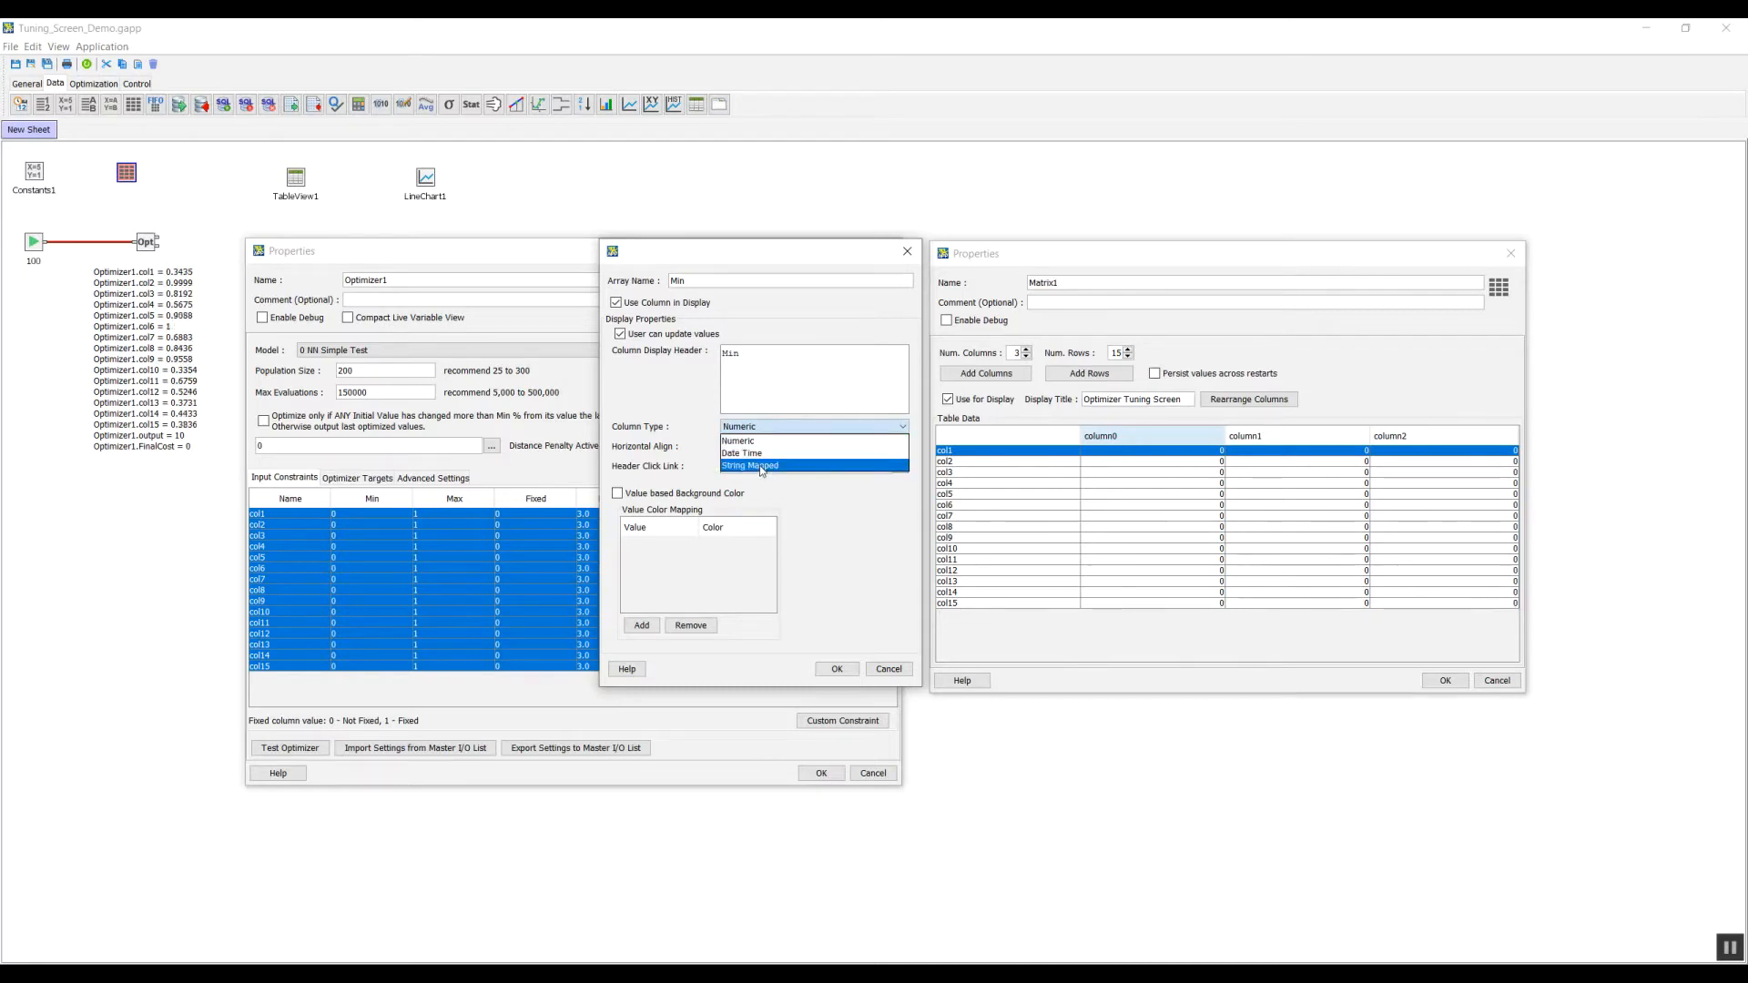
click(770, 443)
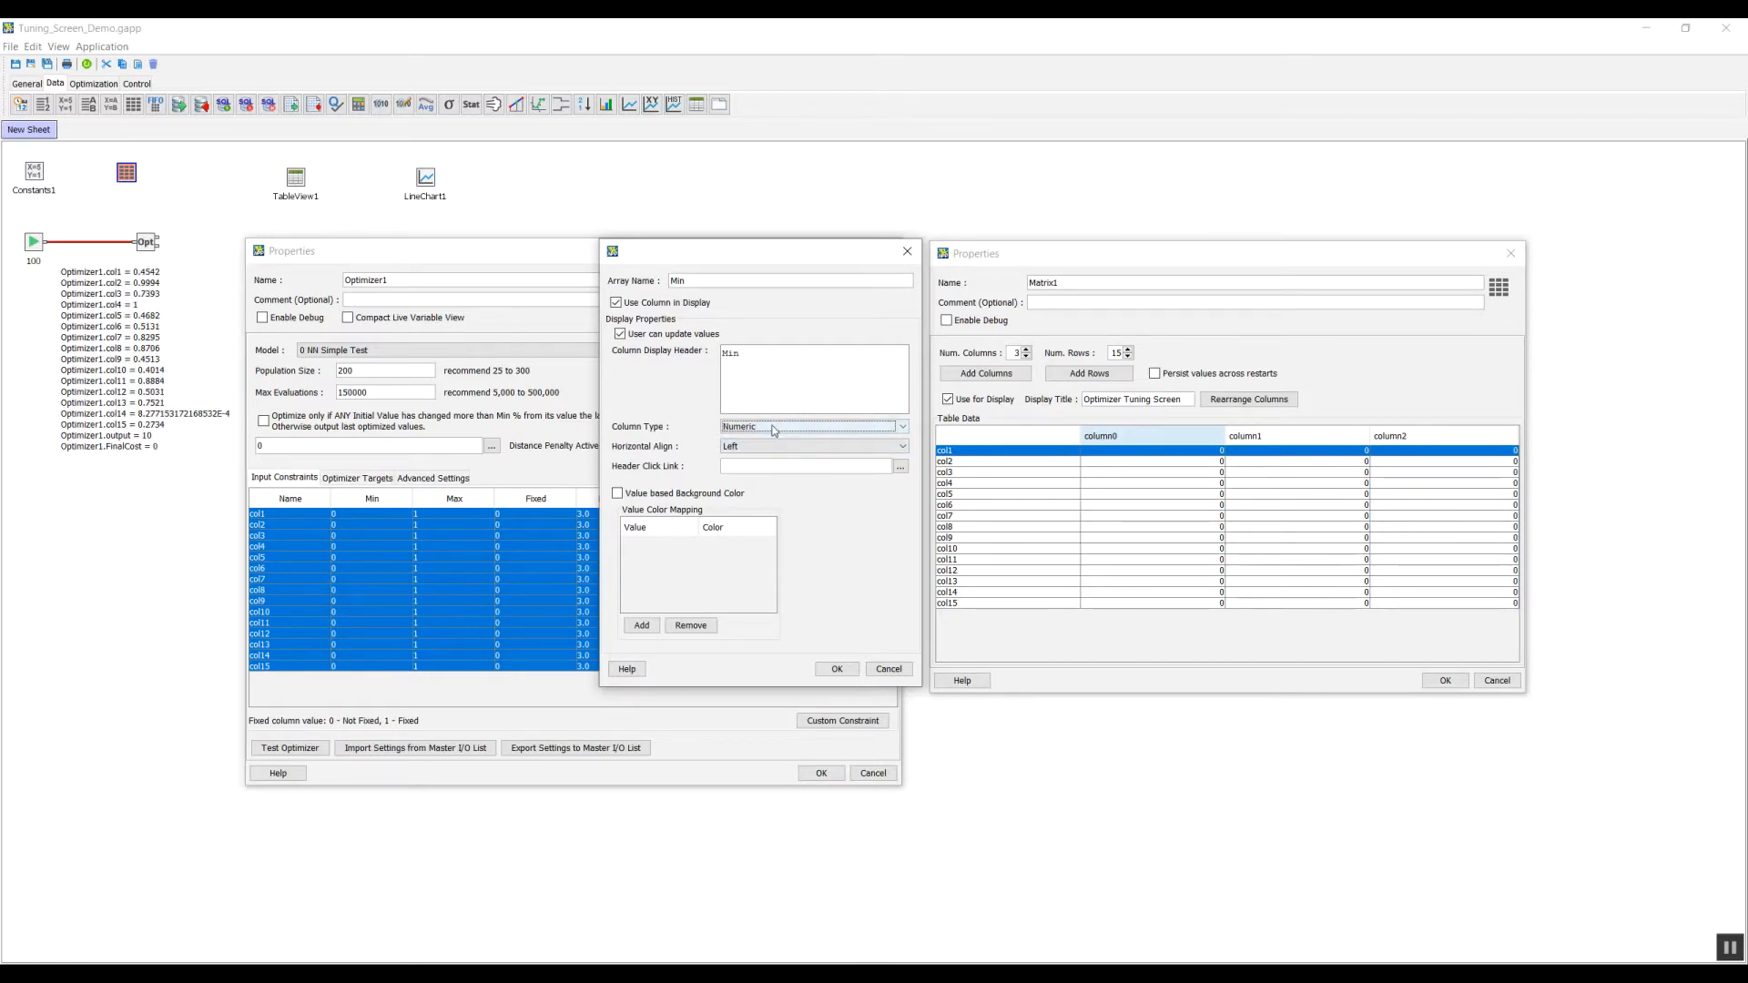
click(774, 428)
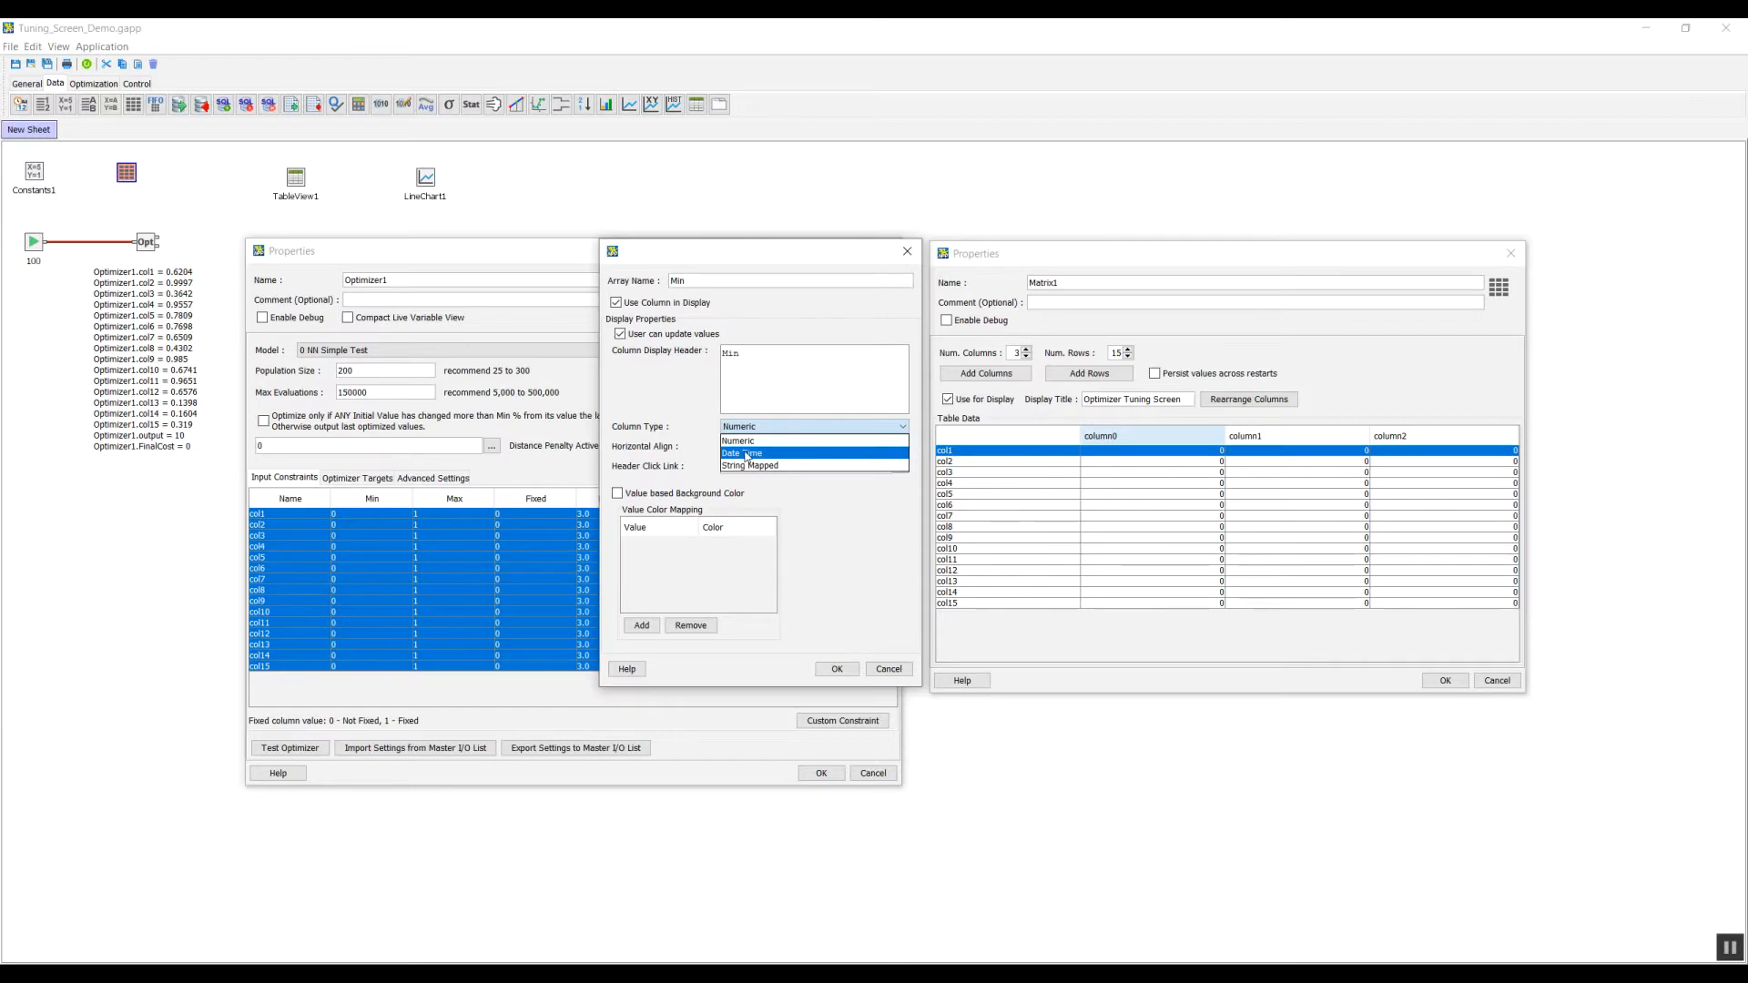
click(746, 453)
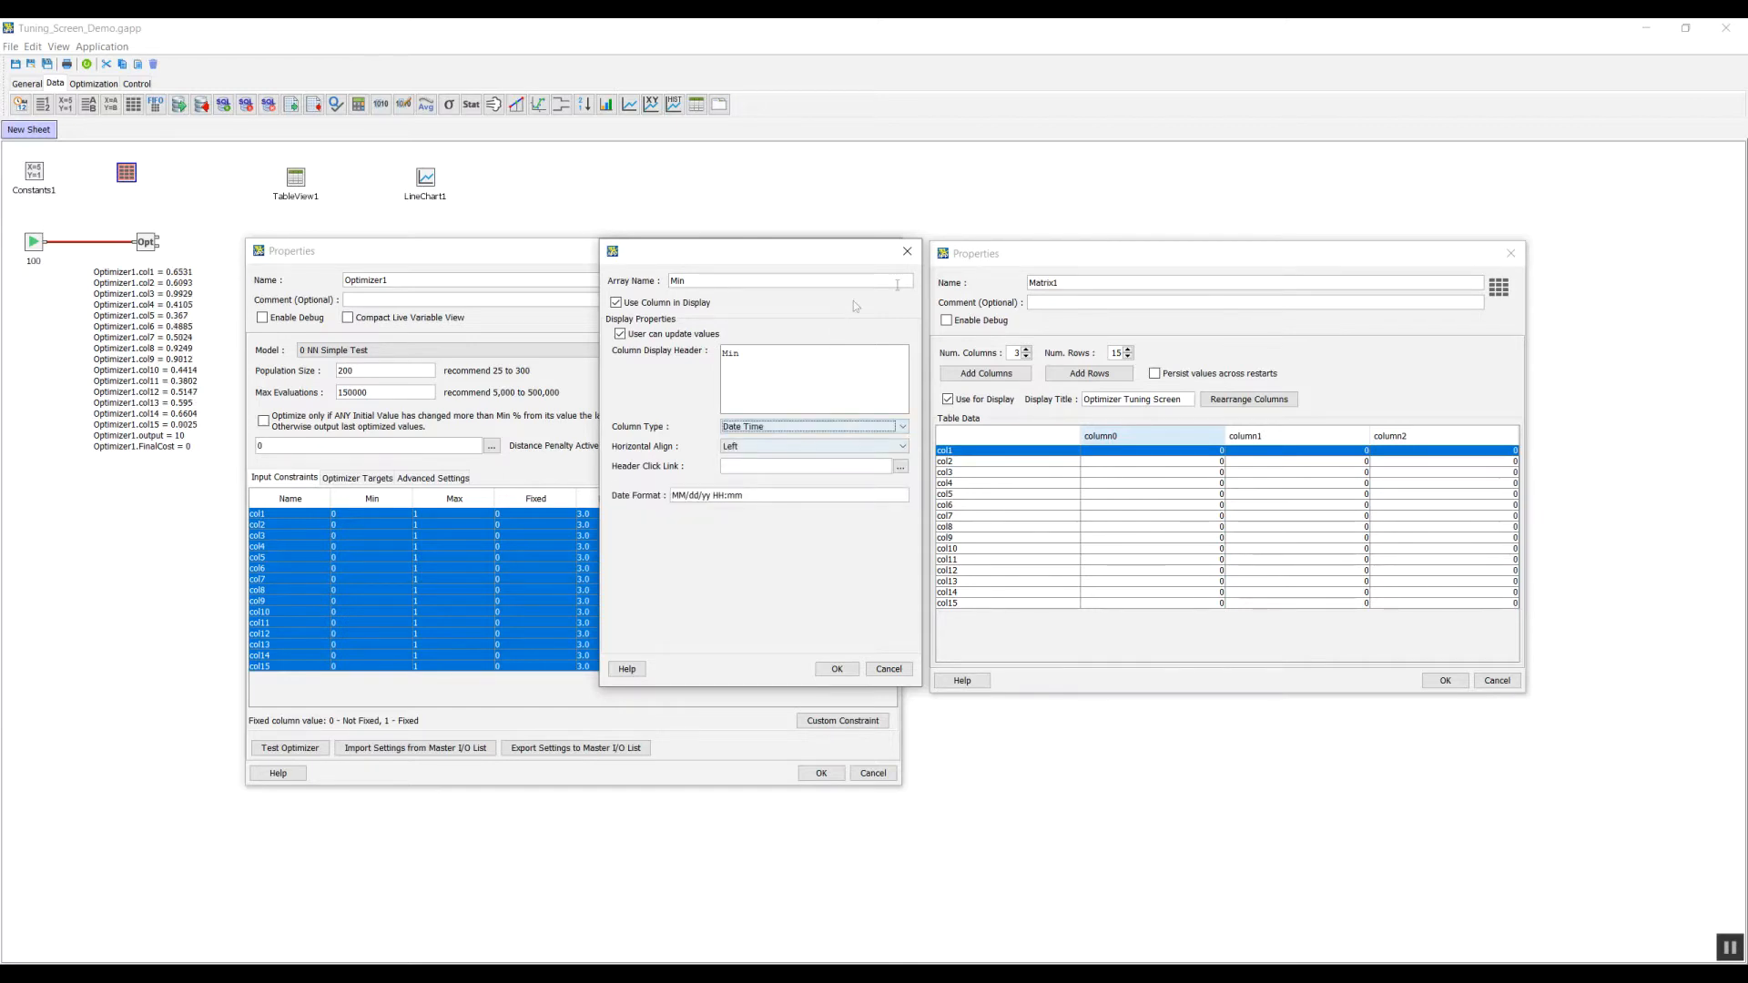
click(907, 251)
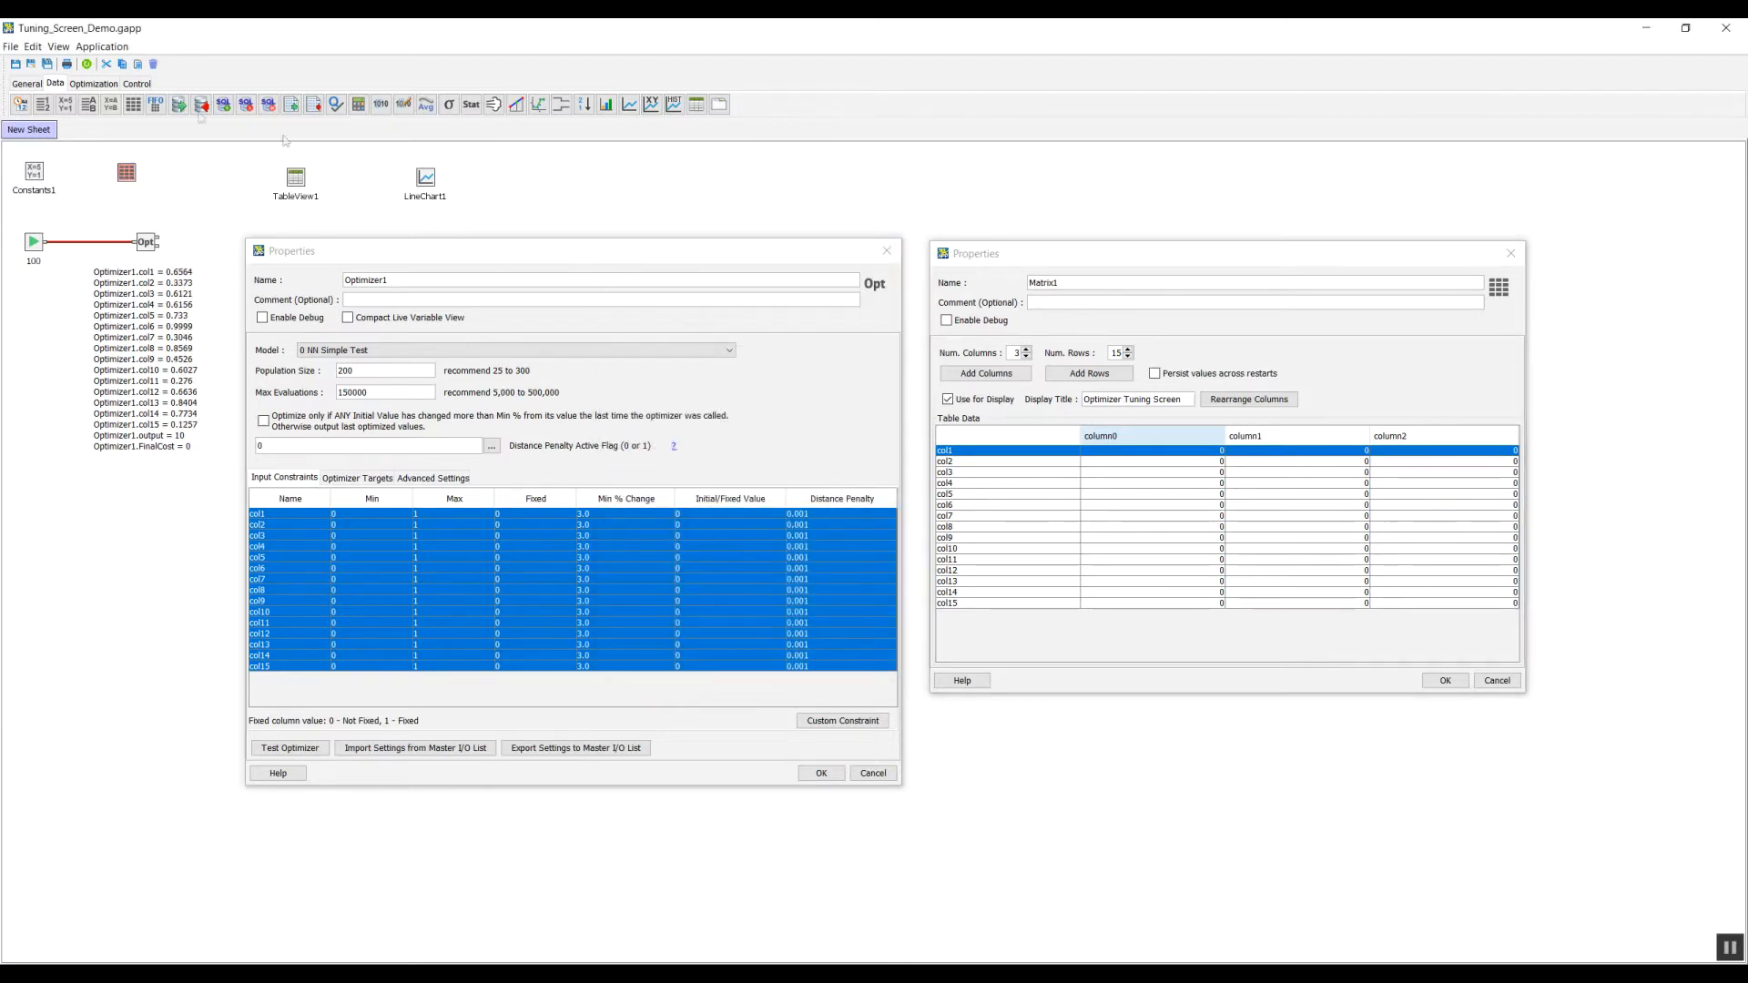
Add a date-time component to the sheet below the optimizer and view its properties without changing them
click(20, 106)
click(69, 521)
right_click(75, 529)
click(114, 539)
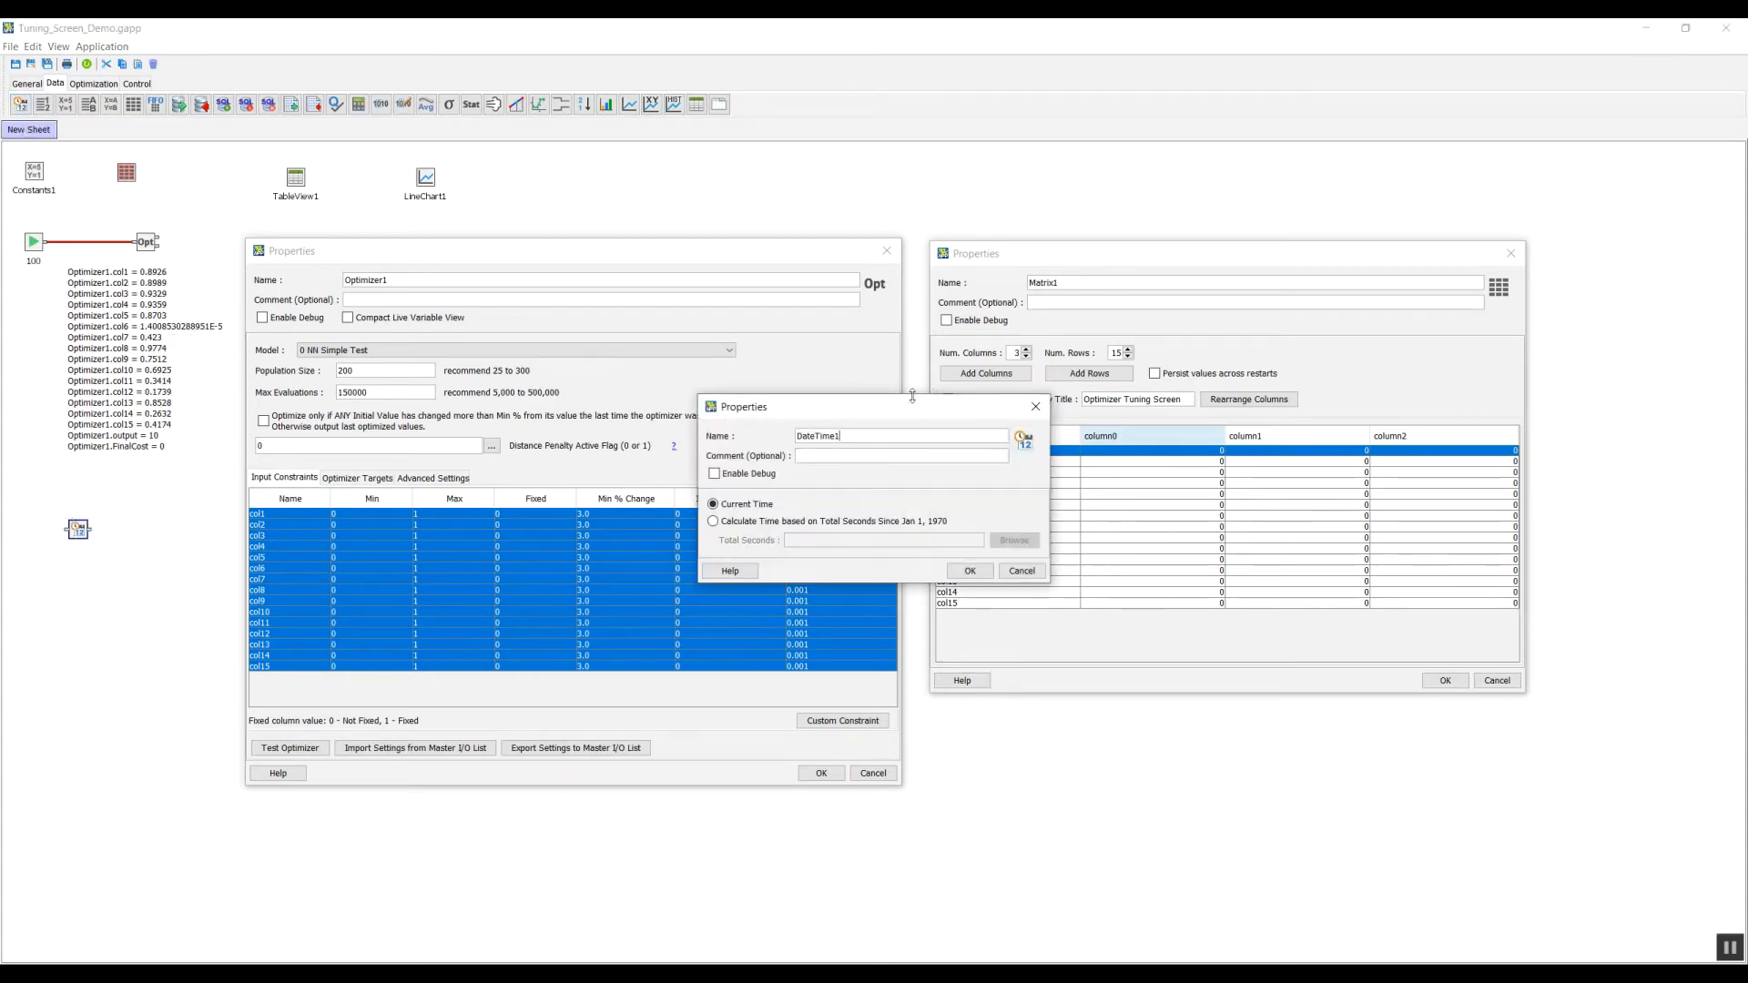
drag(912, 412, 589, 439)
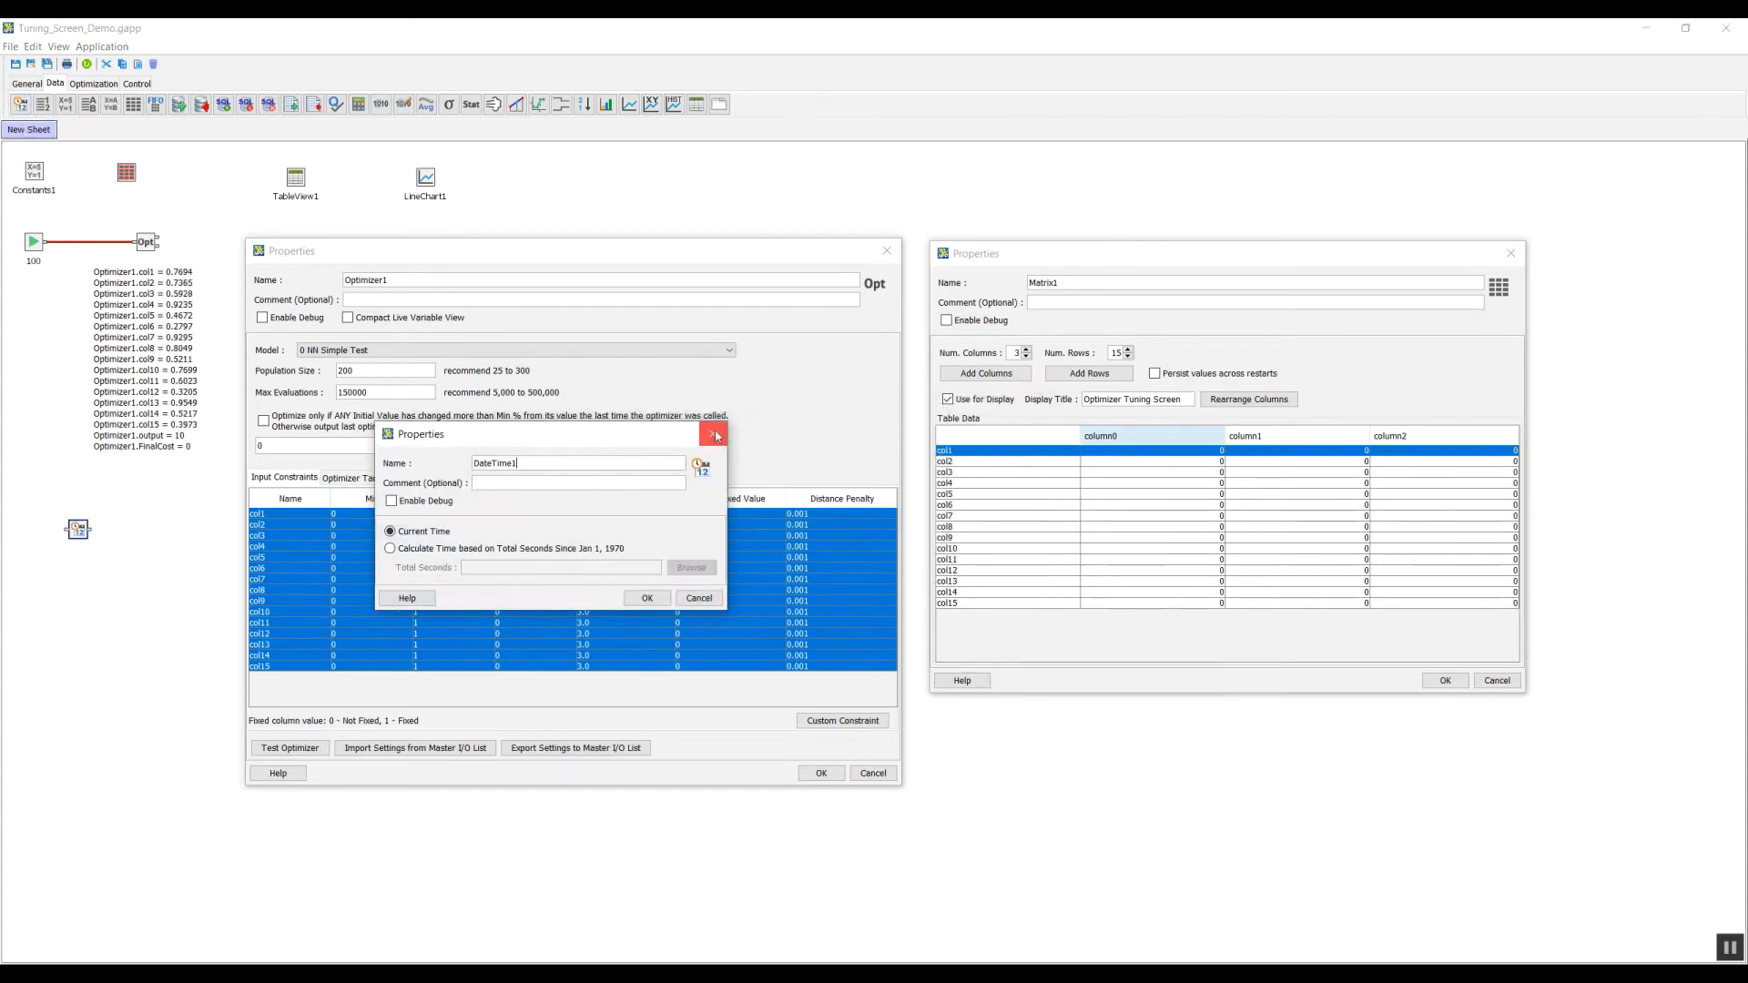
click(713, 435)
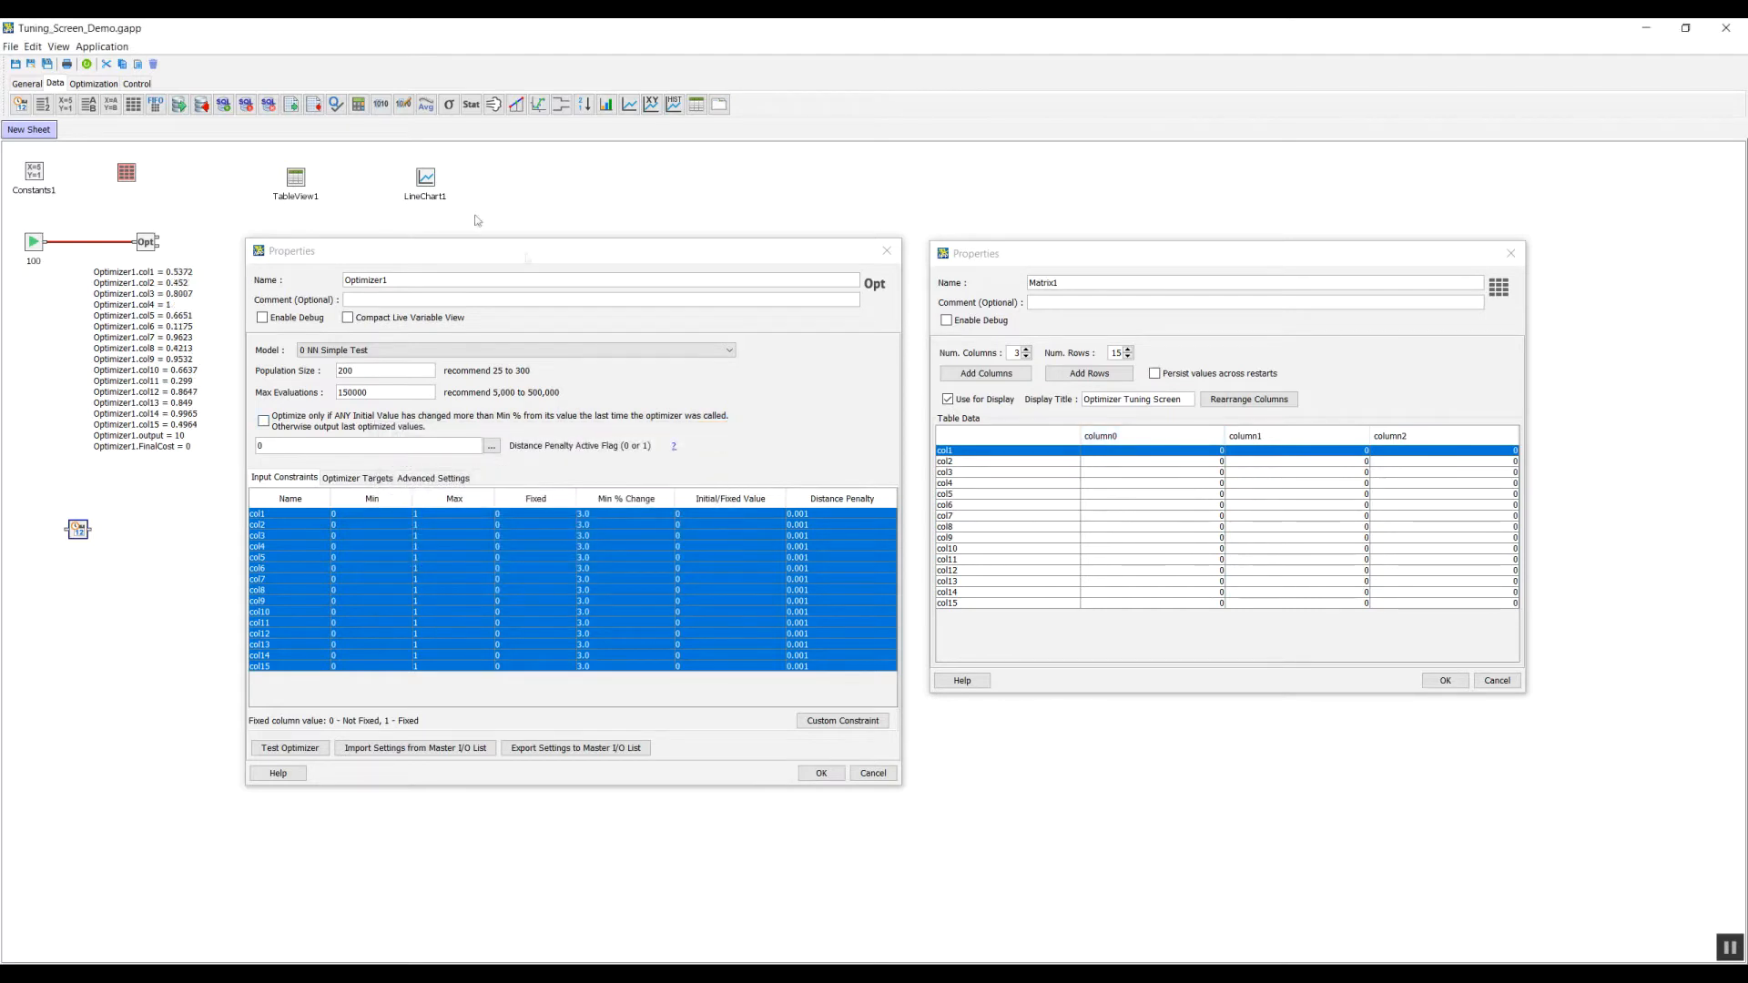
Add a calculator below the date-time component and inspect DateTime1's SecondsSince1970 among its equation variables without inserting it
click(359, 103)
click(117, 584)
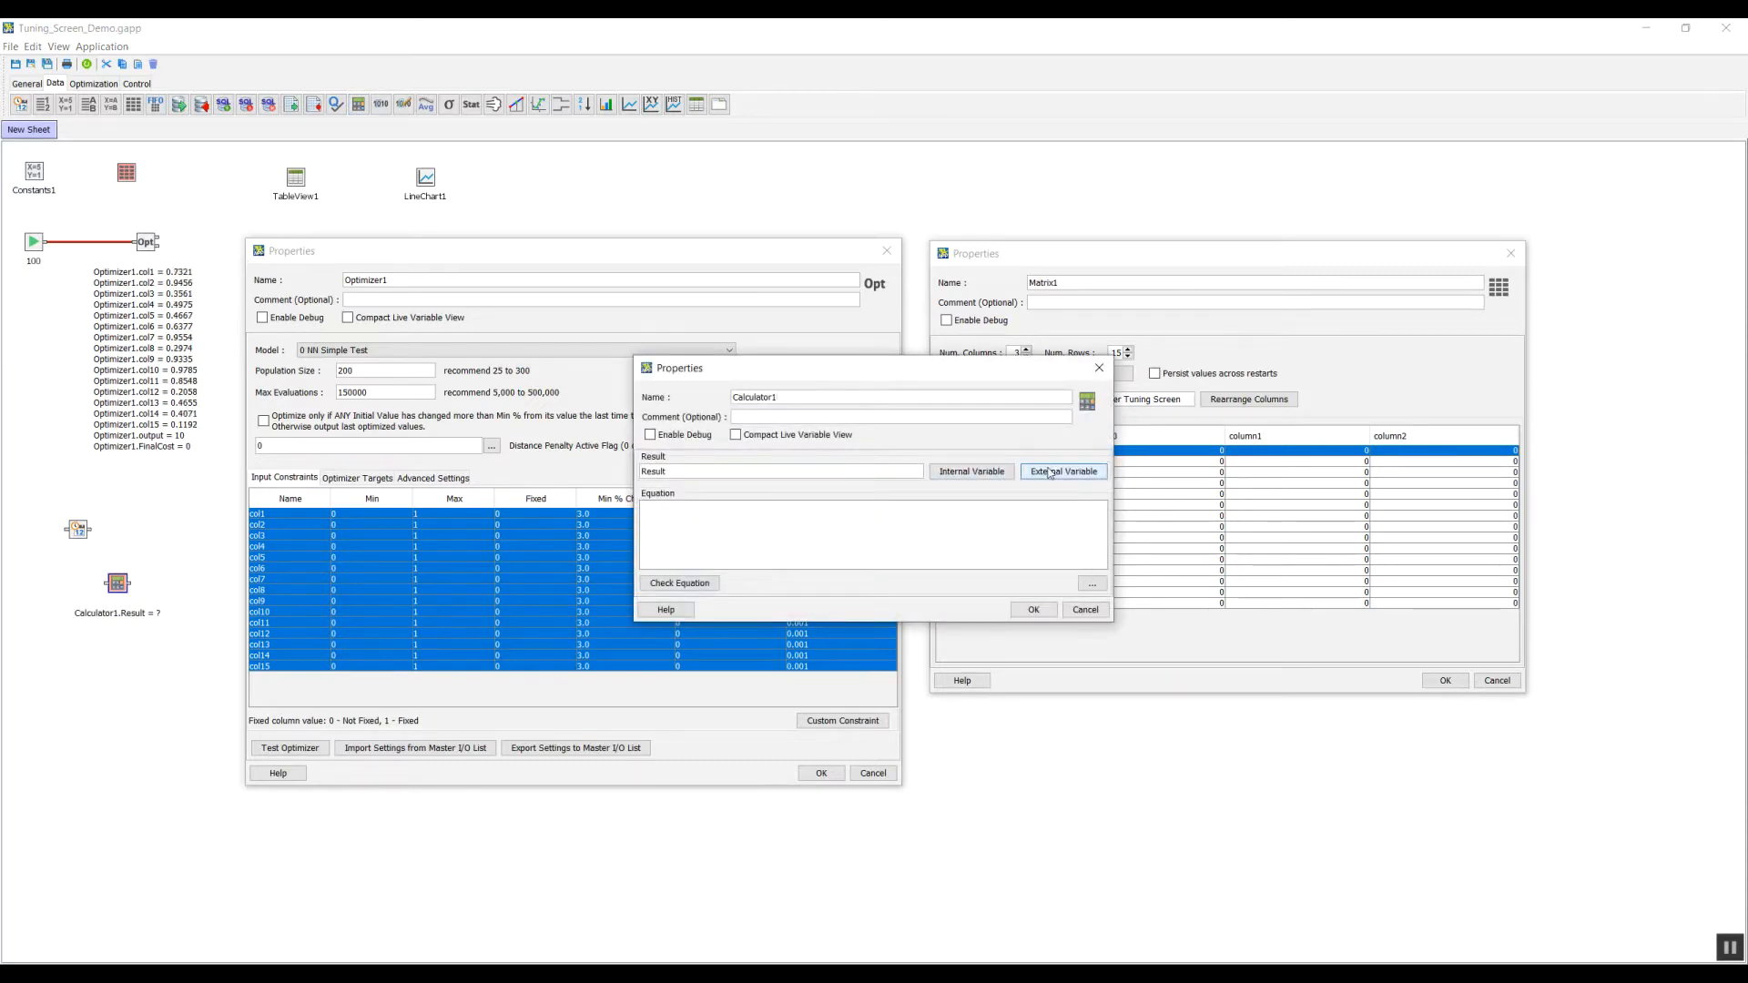
drag(1027, 372, 714, 374)
click(780, 585)
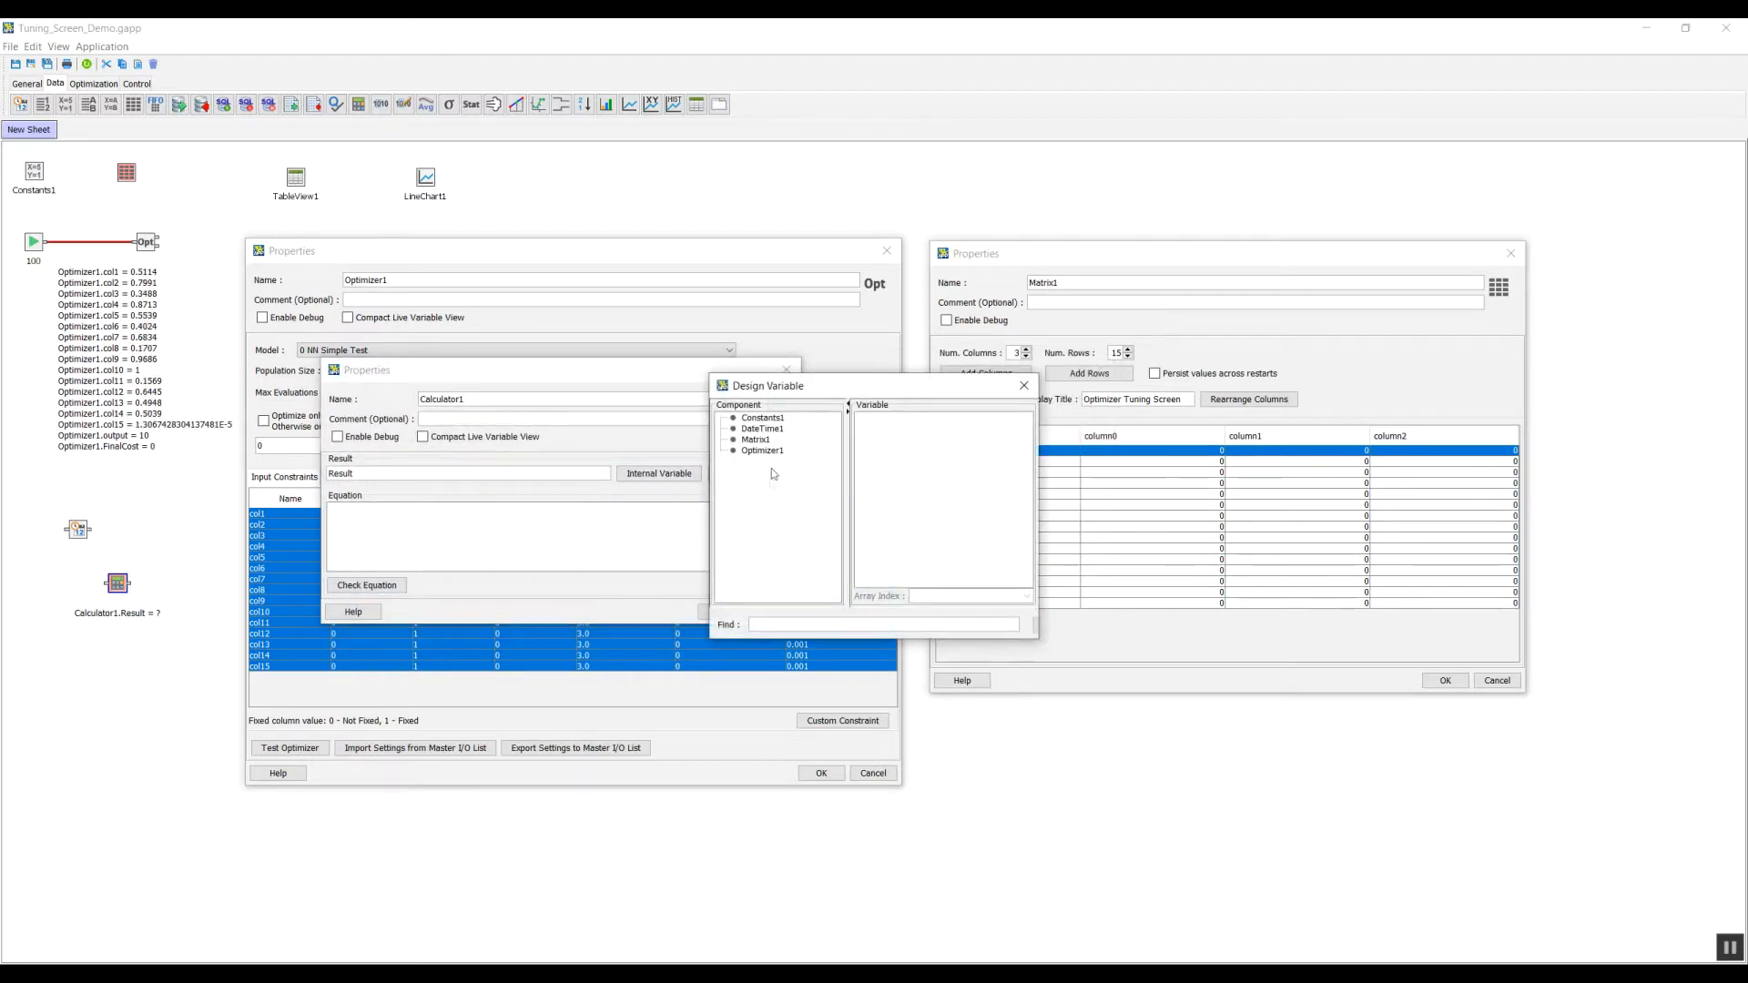
click(764, 429)
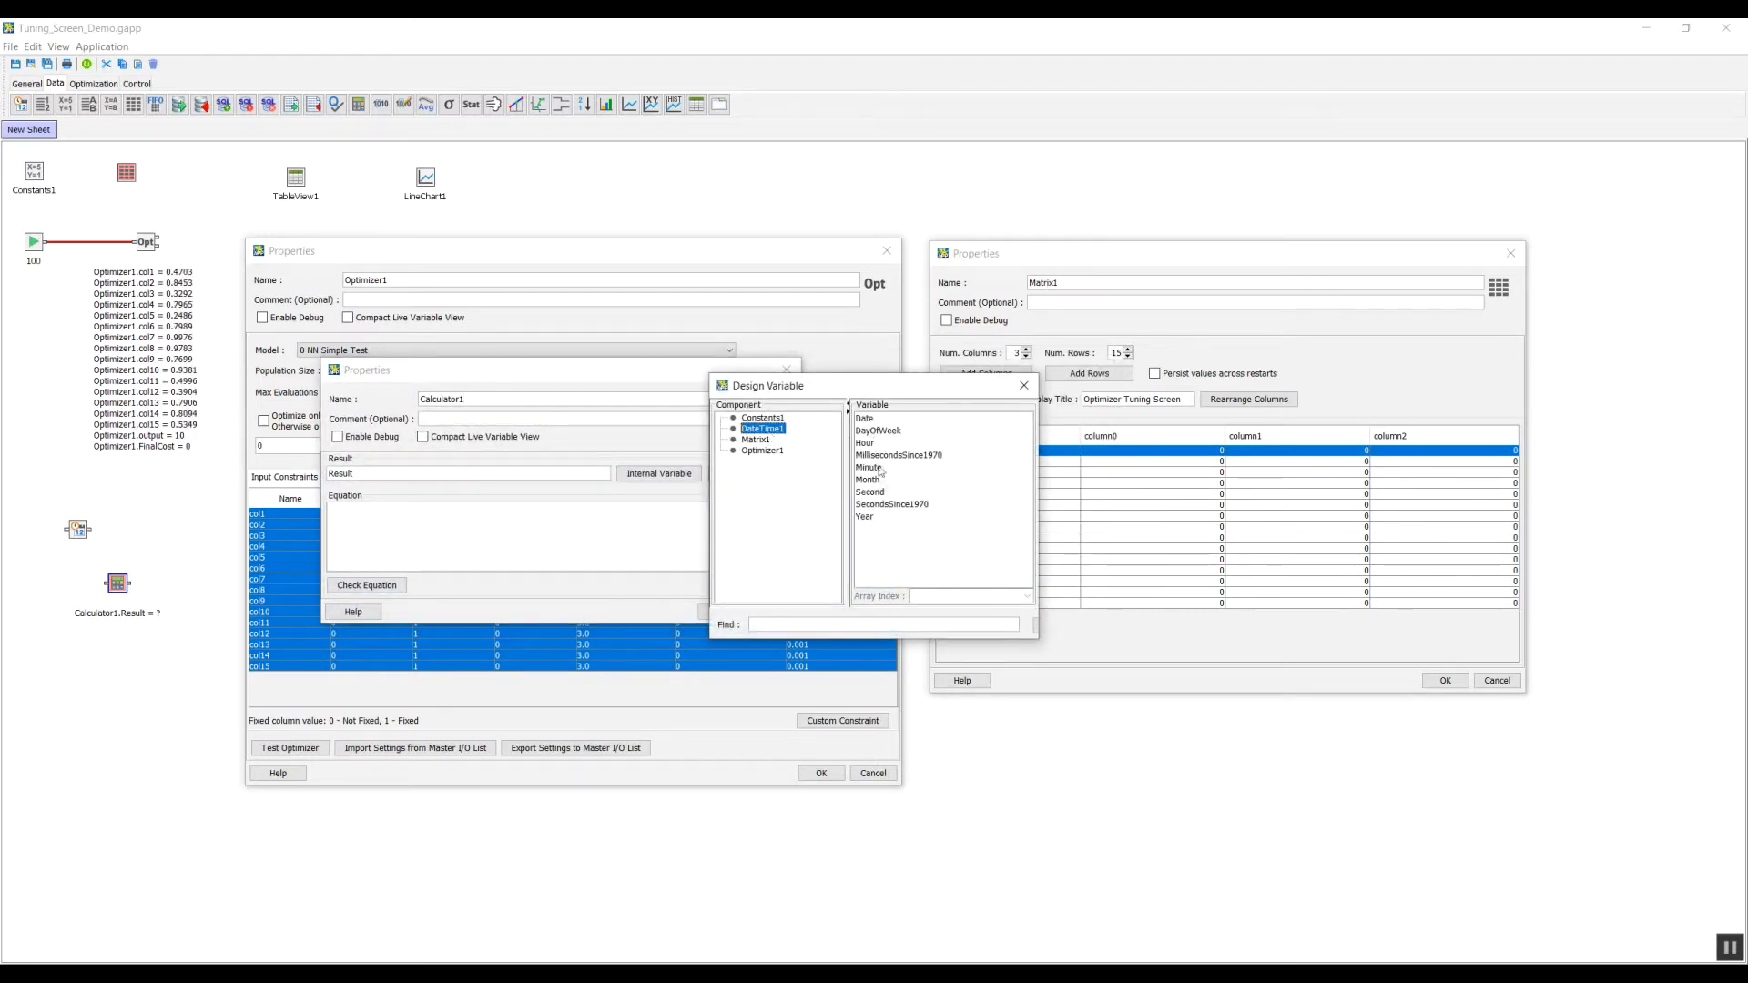
click(884, 507)
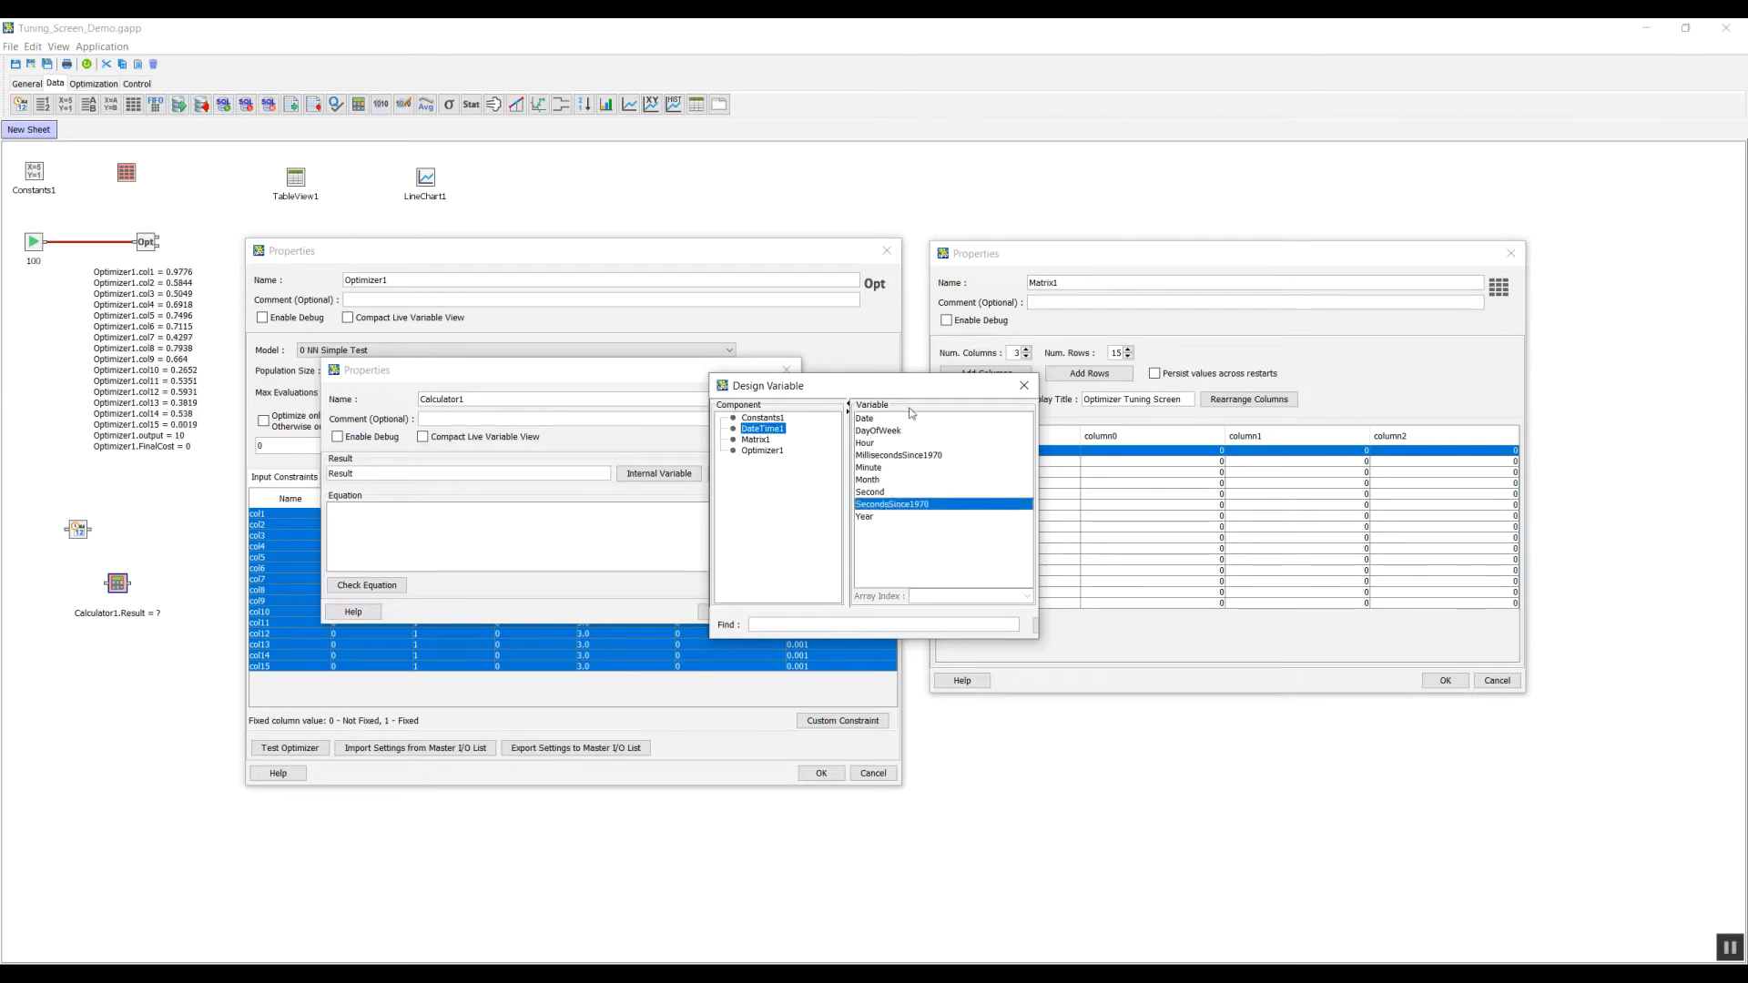
drag(911, 388, 589, 466)
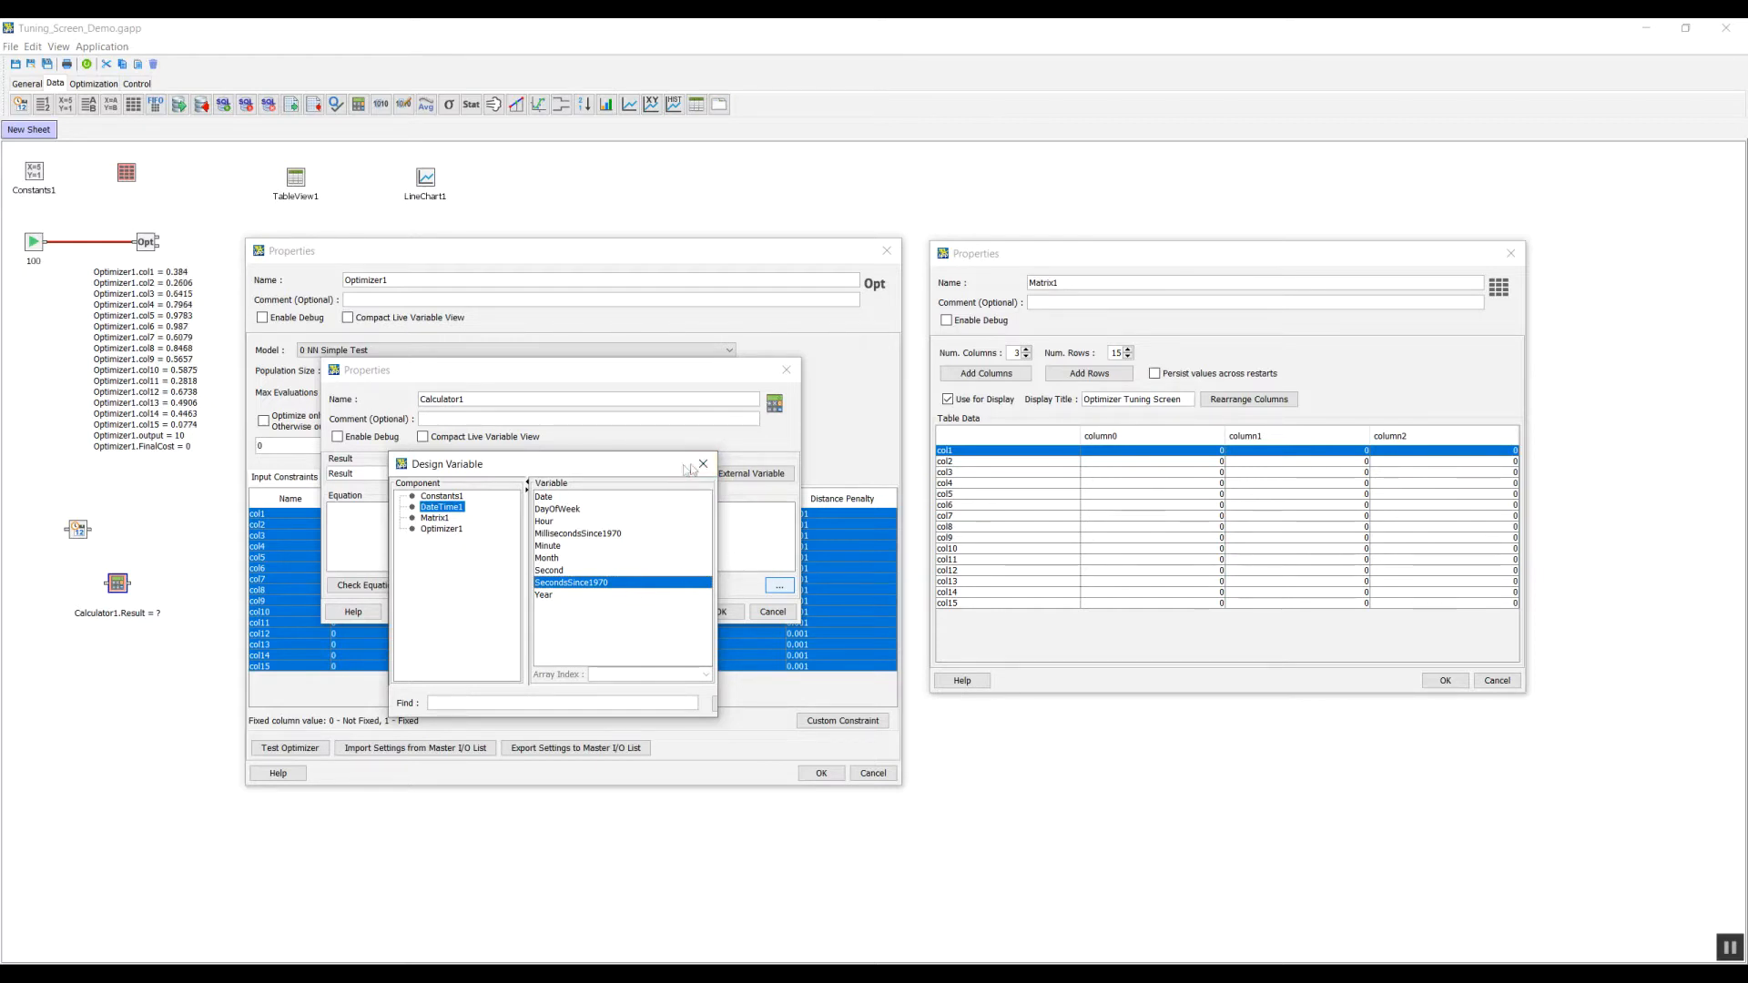
click(702, 464)
click(787, 370)
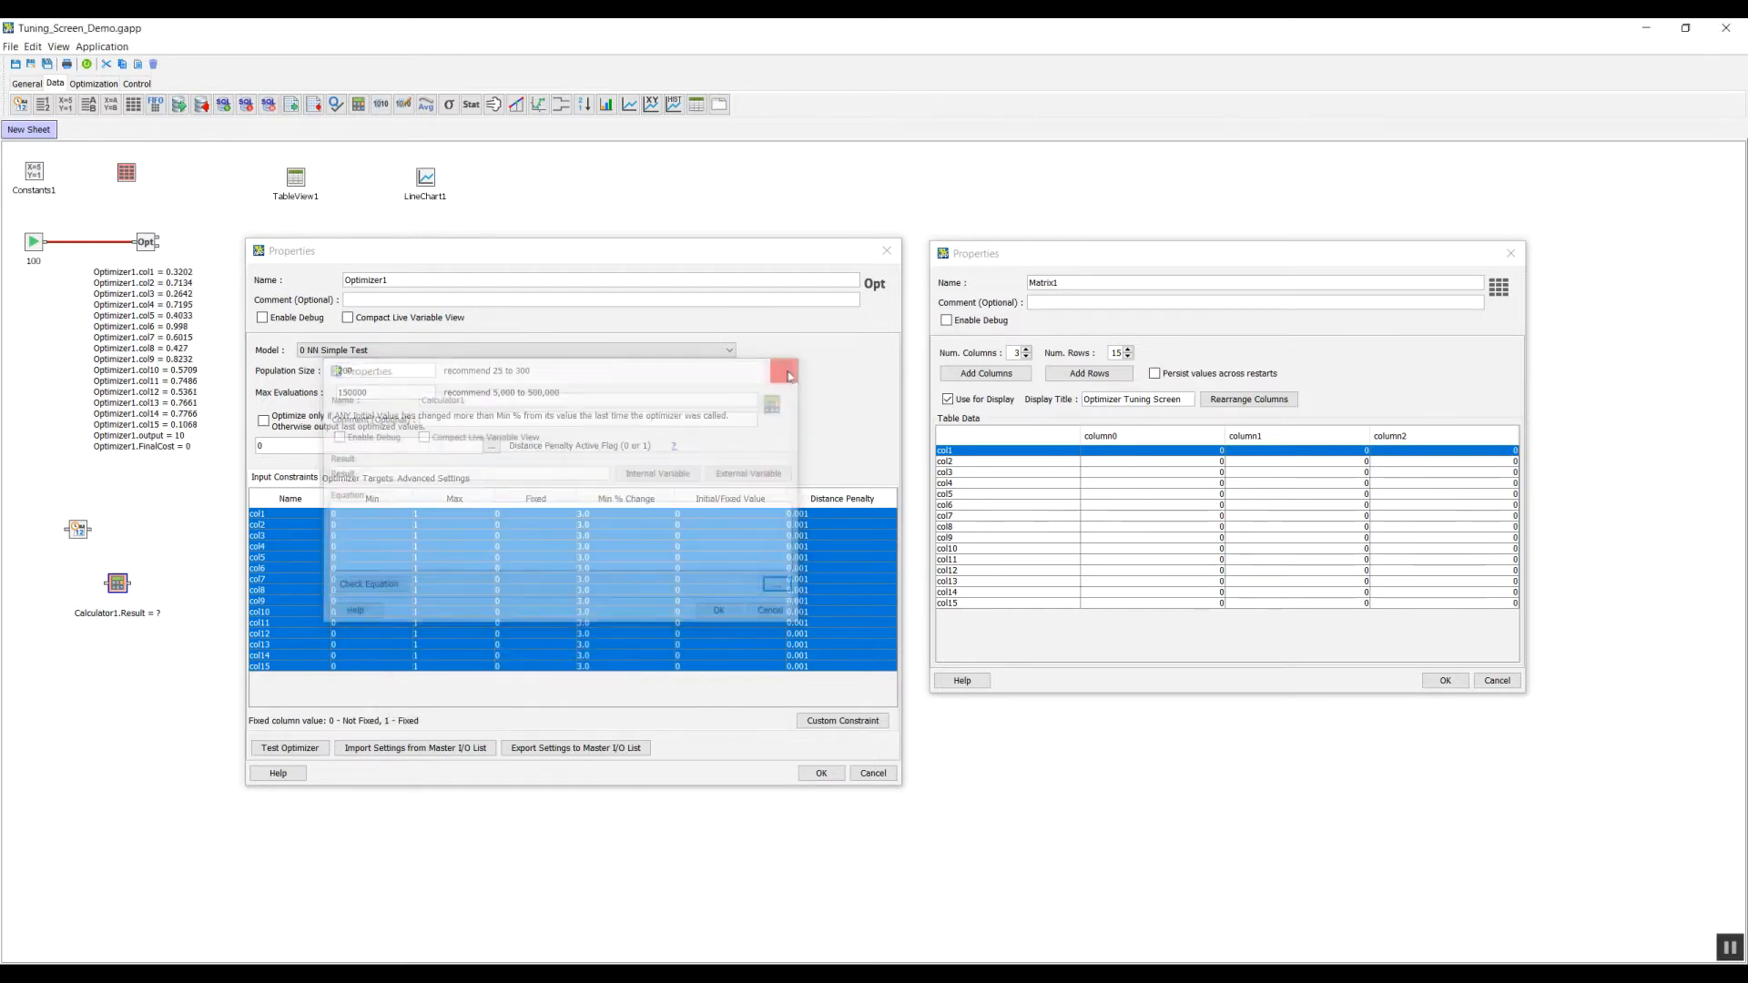
Try the Date Time type for the first matrix column and consult the help on date format letters
double_click(1138, 436)
click(1242, 466)
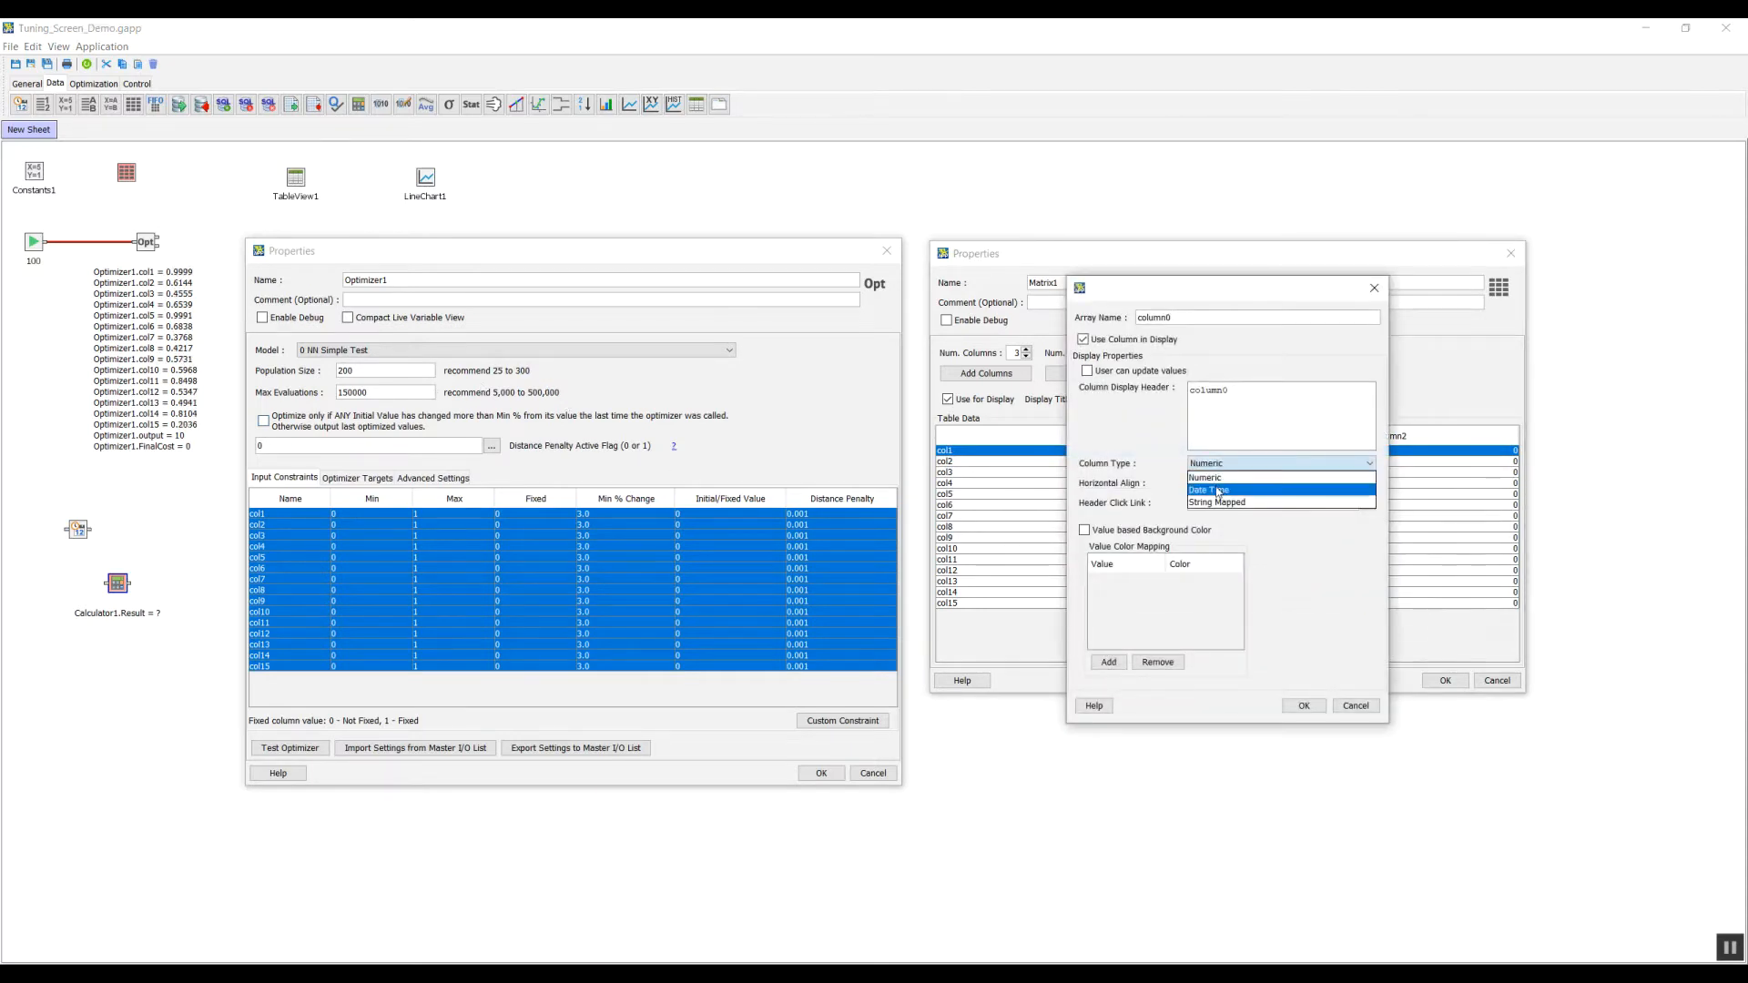
click(1220, 486)
drag(1222, 531, 1116, 539)
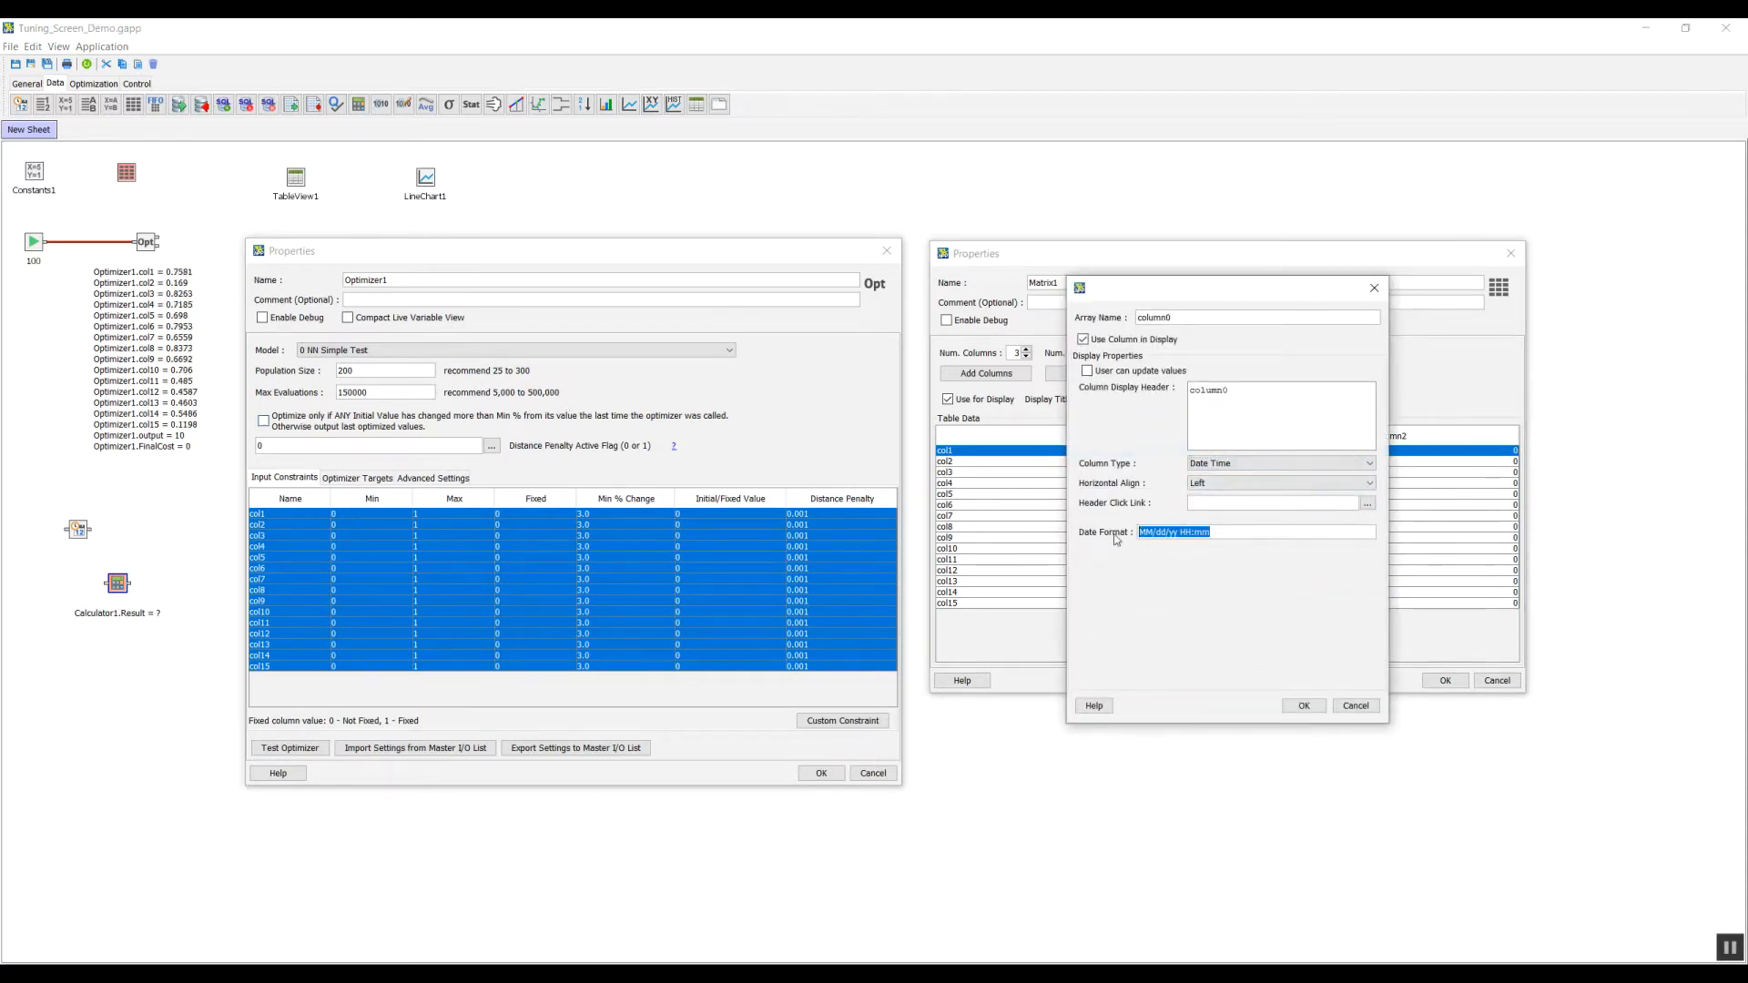
click(1094, 705)
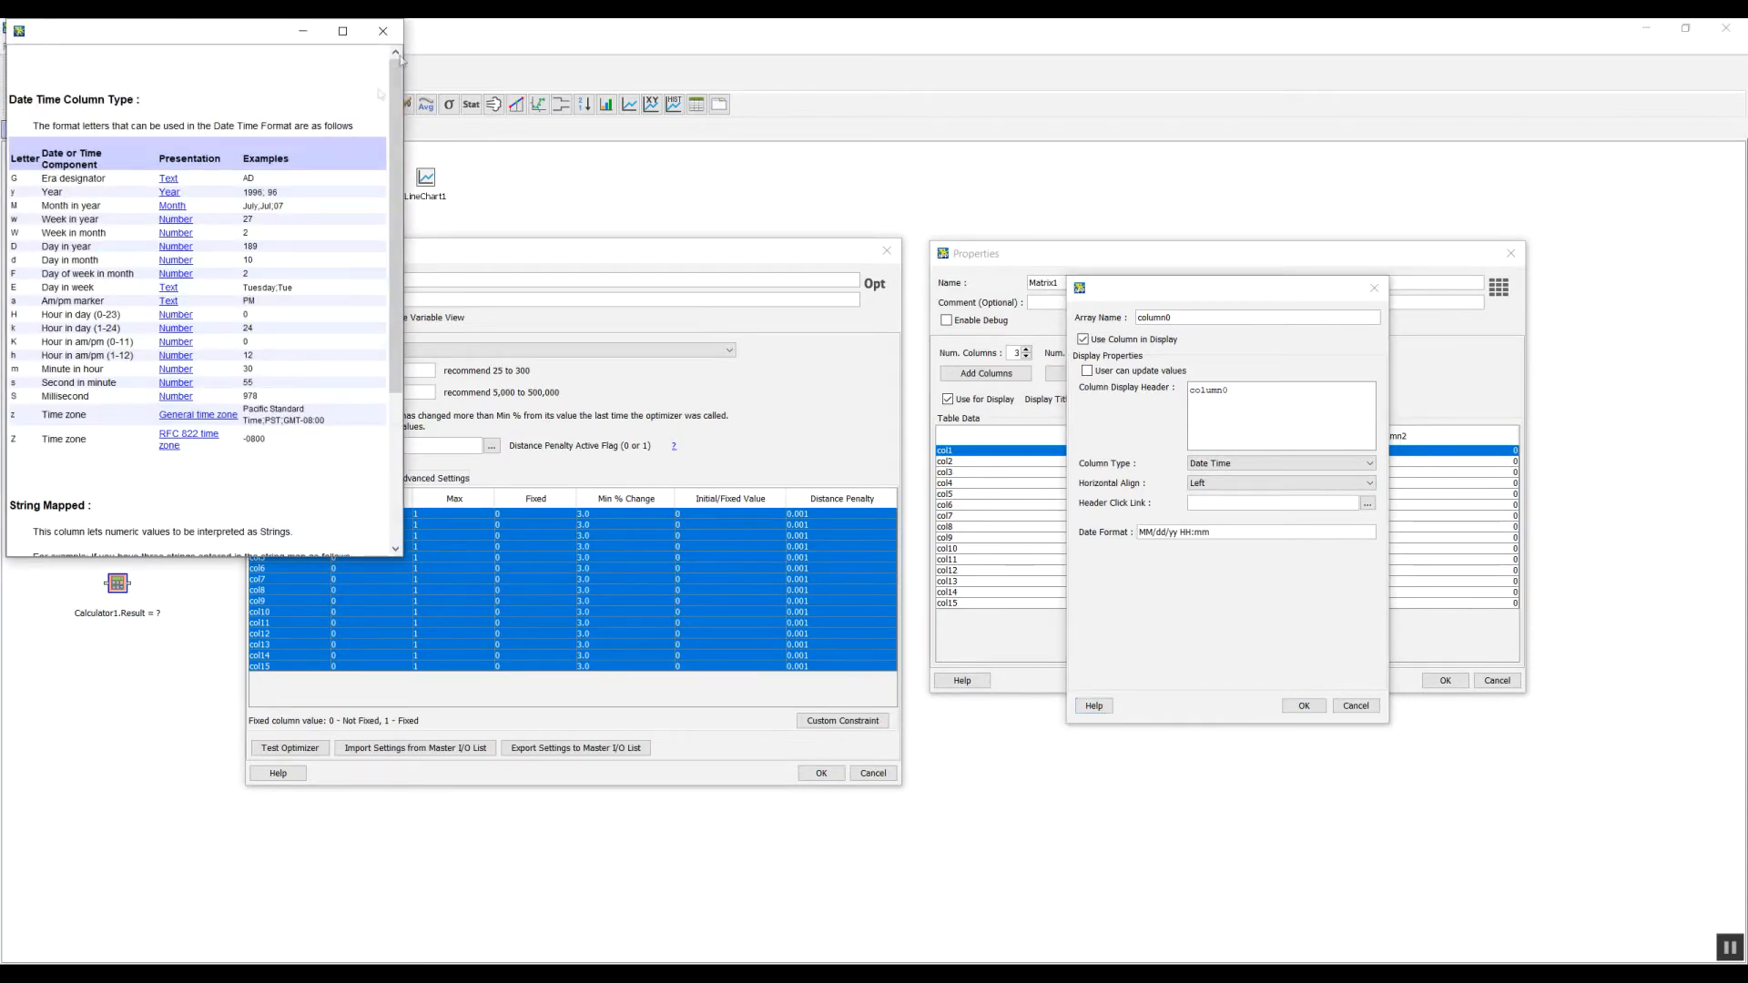
click(382, 30)
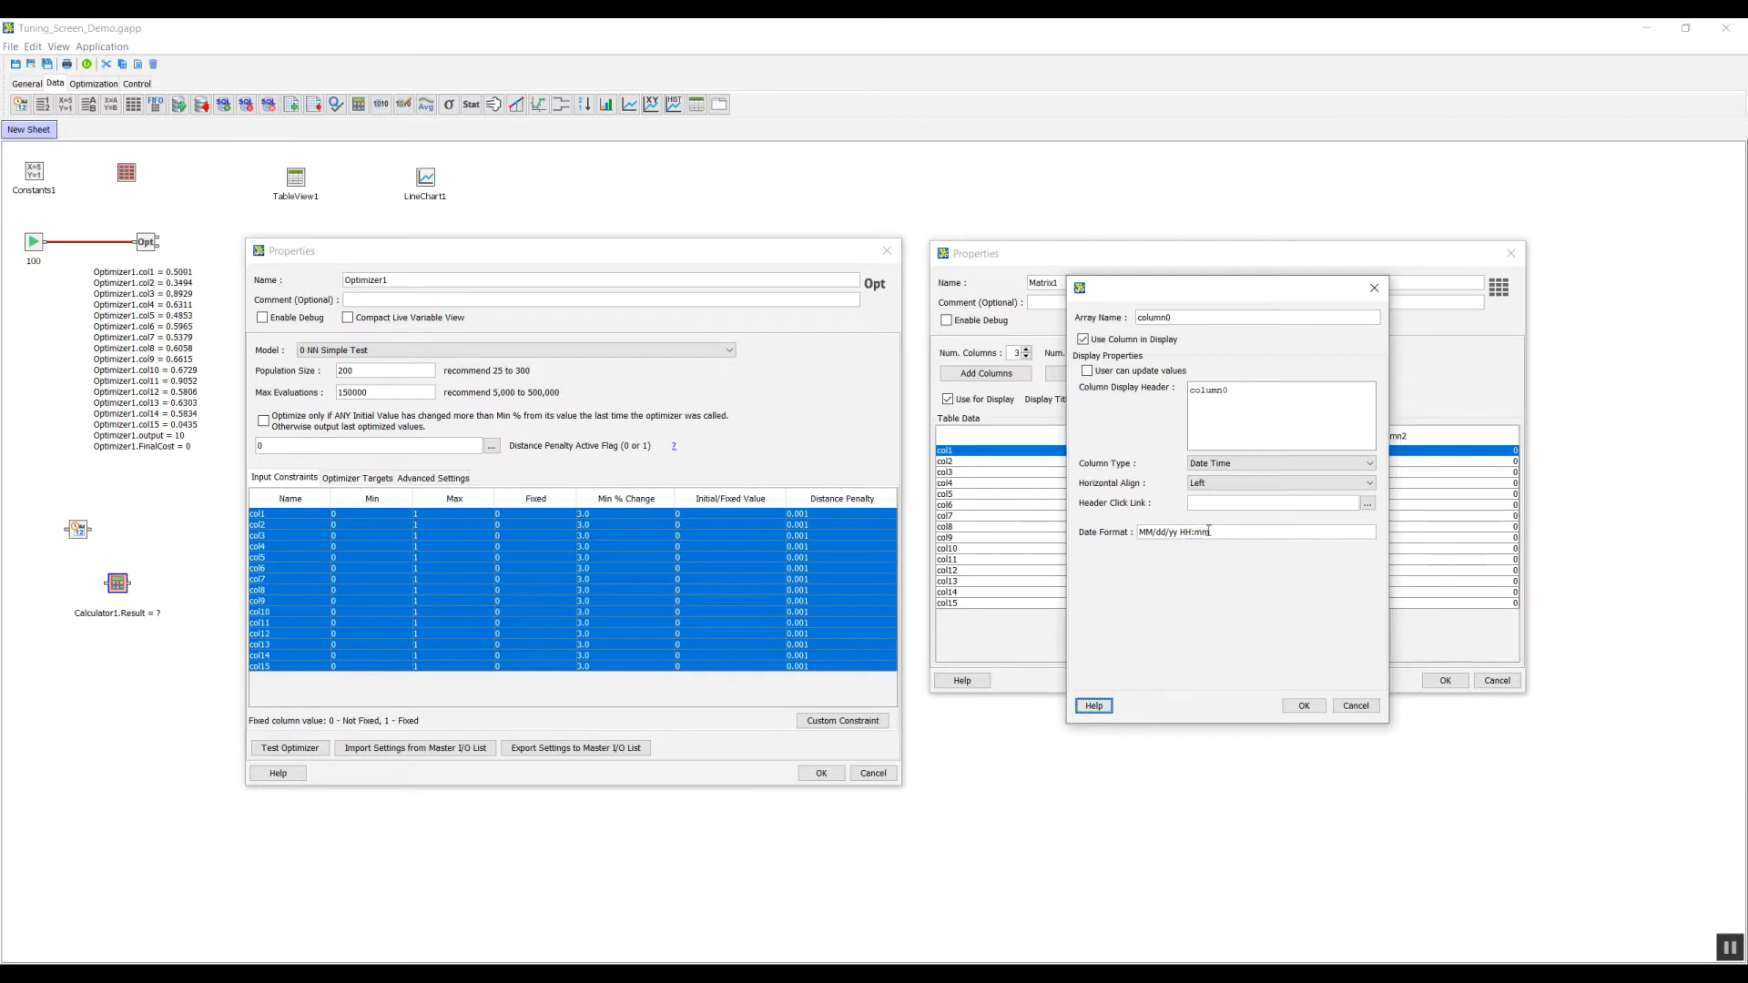
Change the column's date format to HH:mm:ss
text(:ss)
drag(1180, 533, 1095, 530)
key(BackSpace)
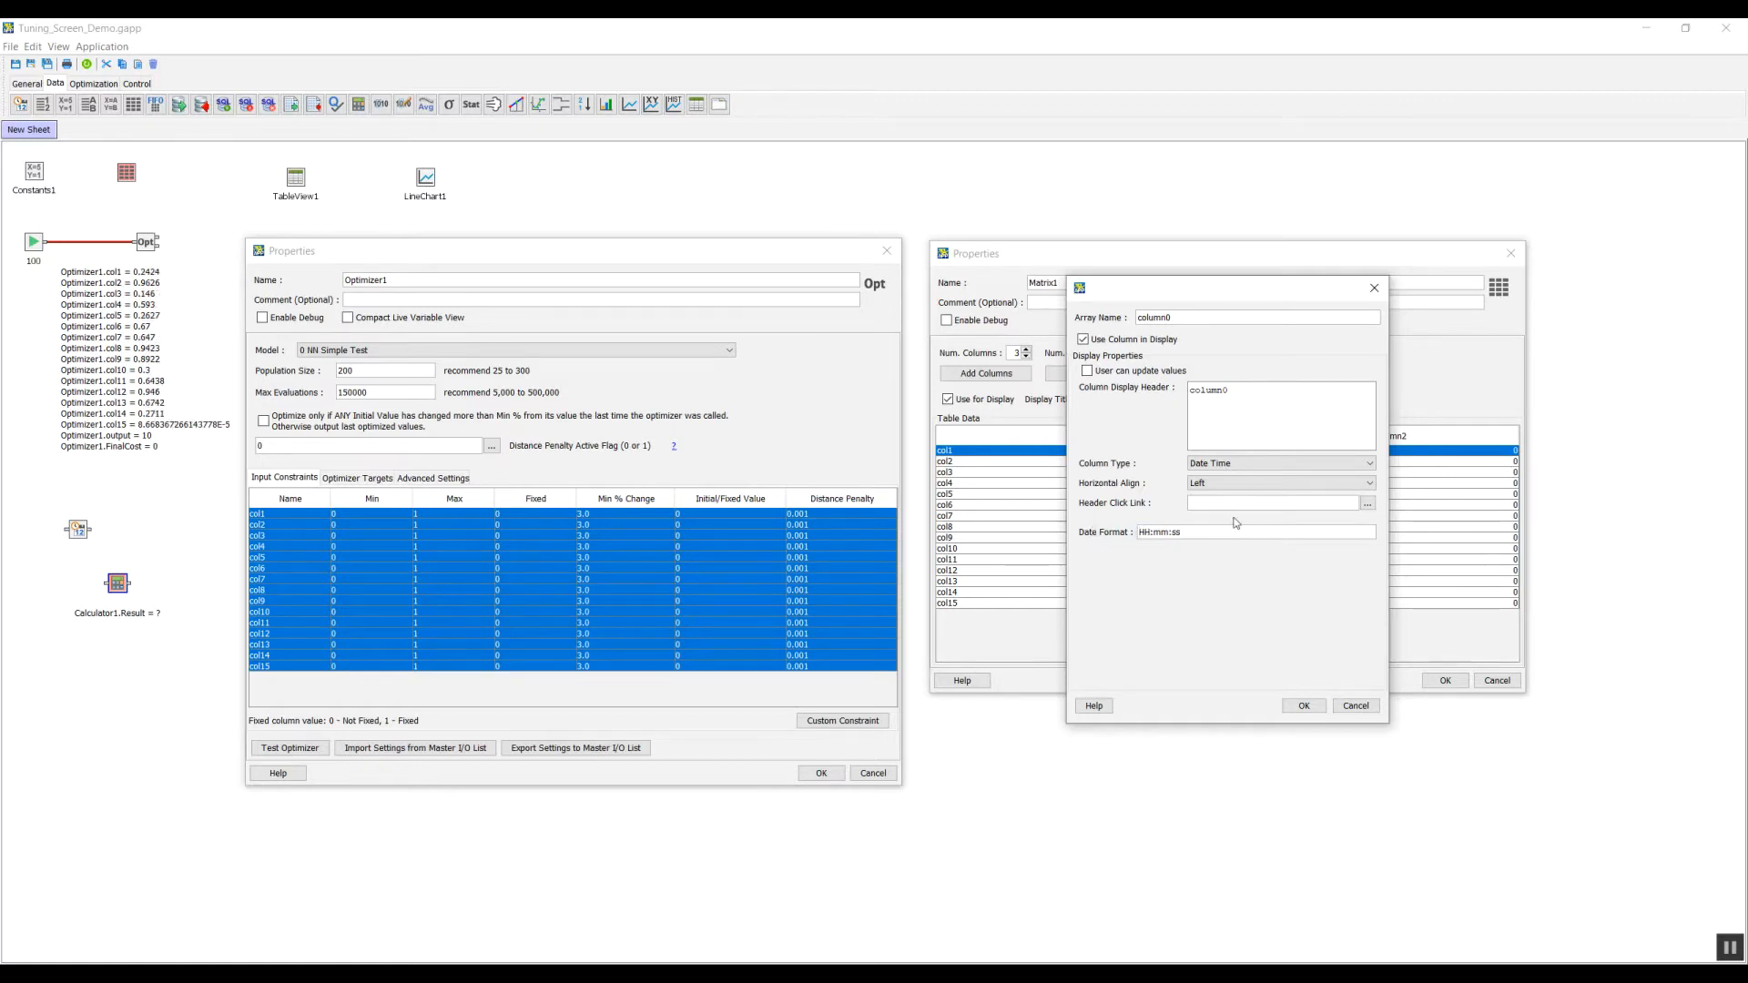
Switch the column type to String Mapped and enter the mappings Good, Bad and Ugly on separate lines
click(1238, 464)
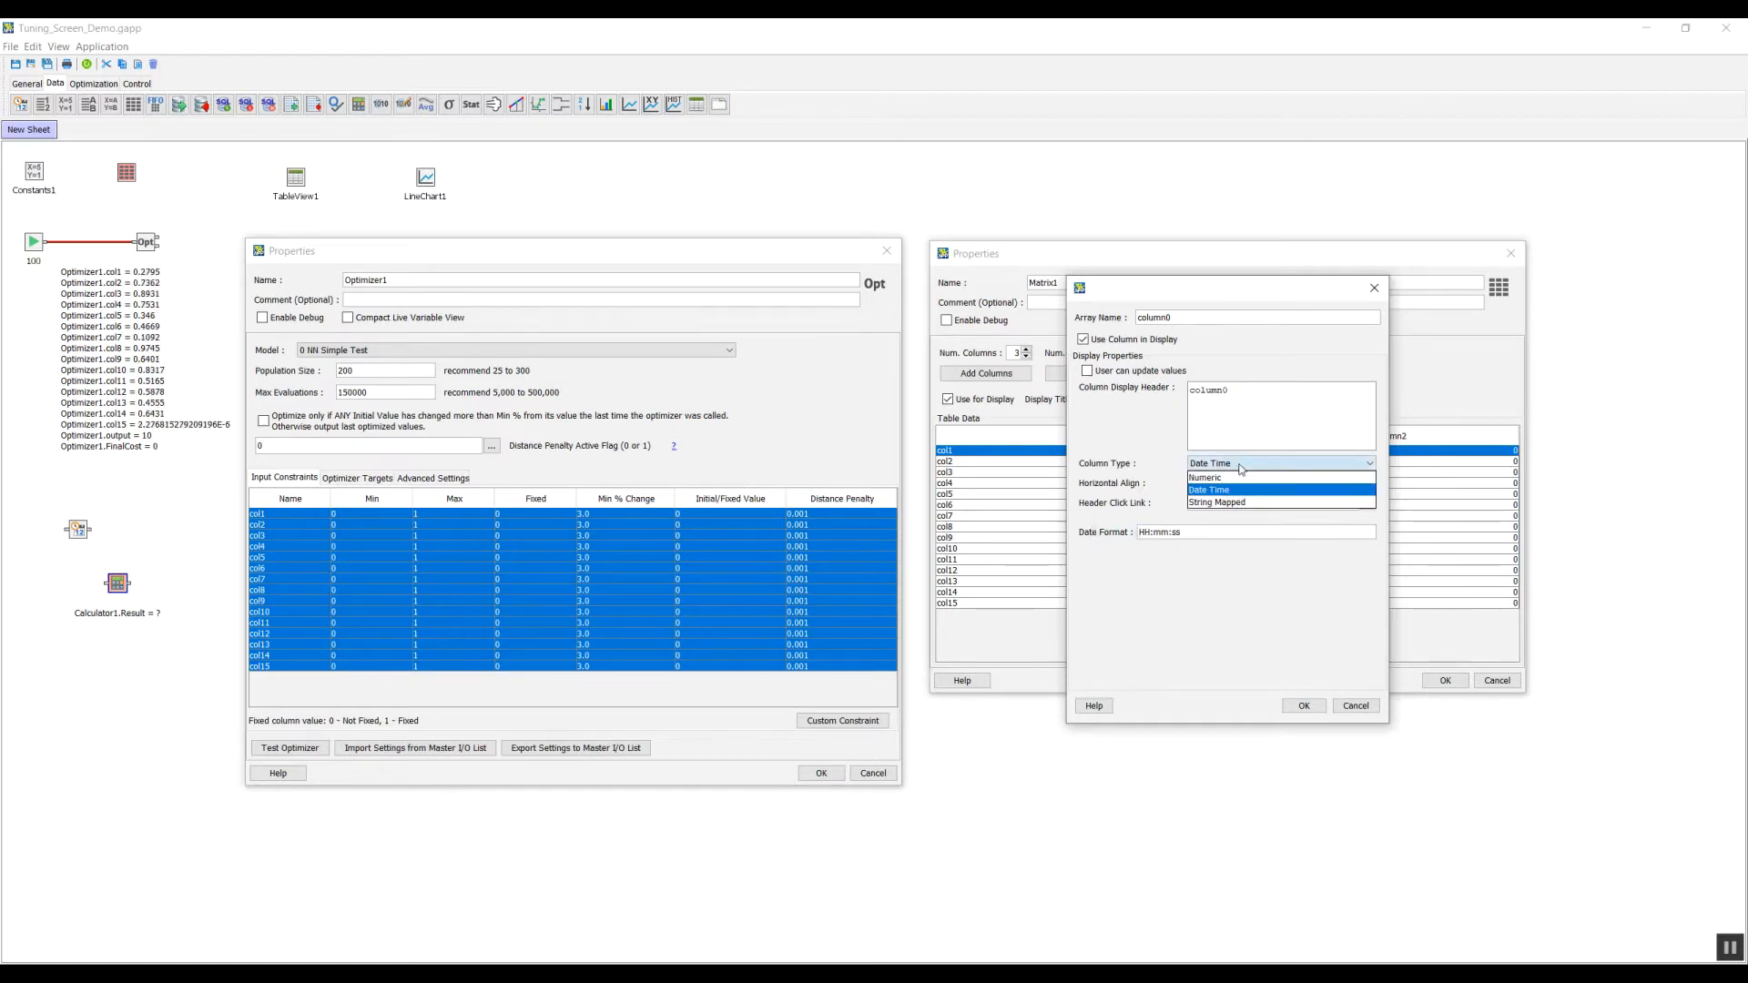
click(1238, 502)
click(1163, 596)
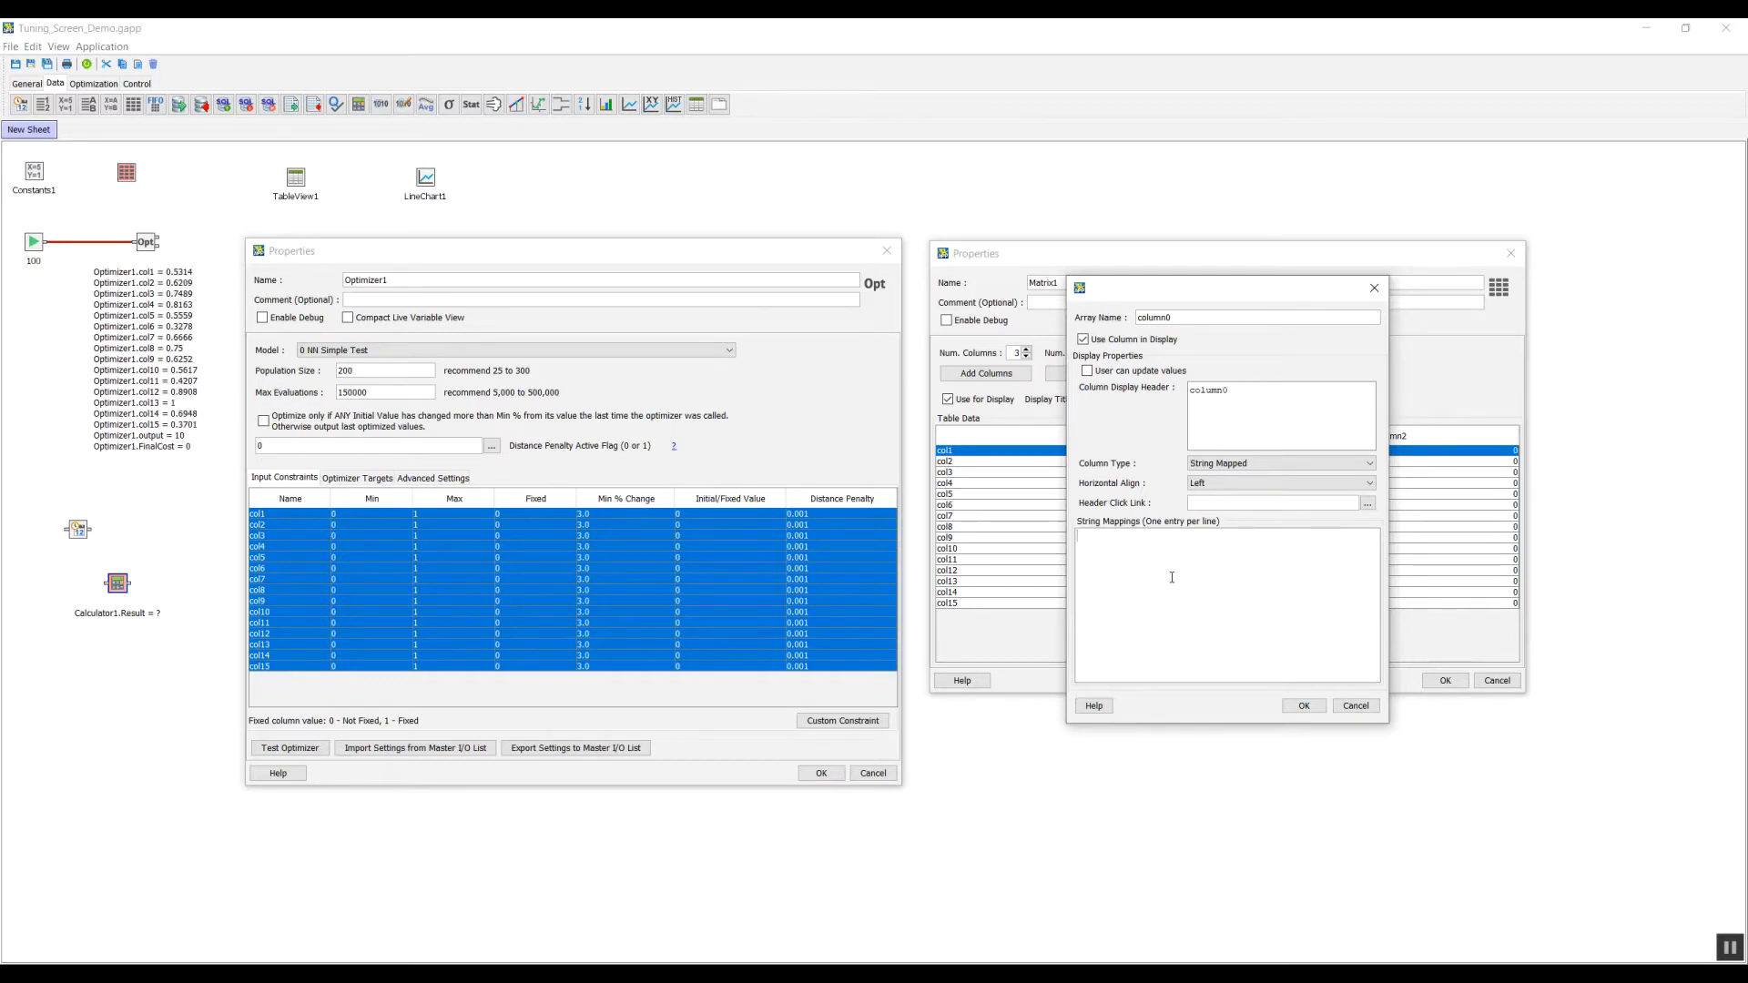
text(1)
key(Return)
text(od)
key(Return)
text(Bad)
key(Return)
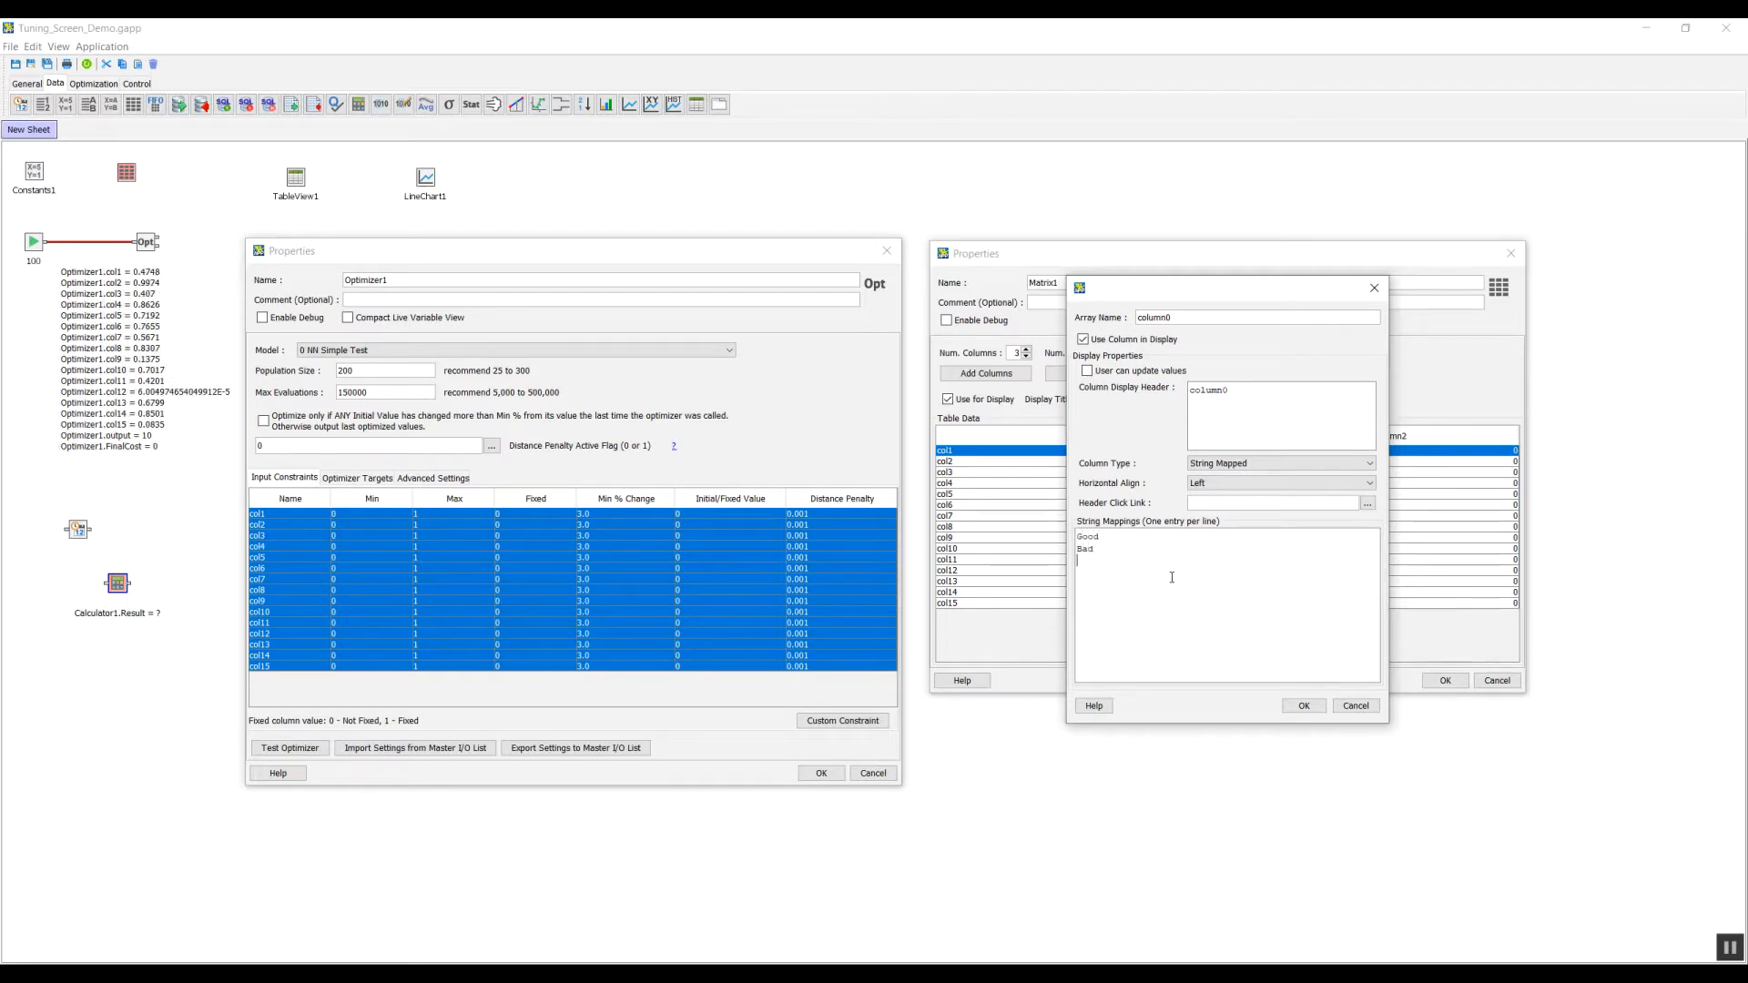
text(Ugly)
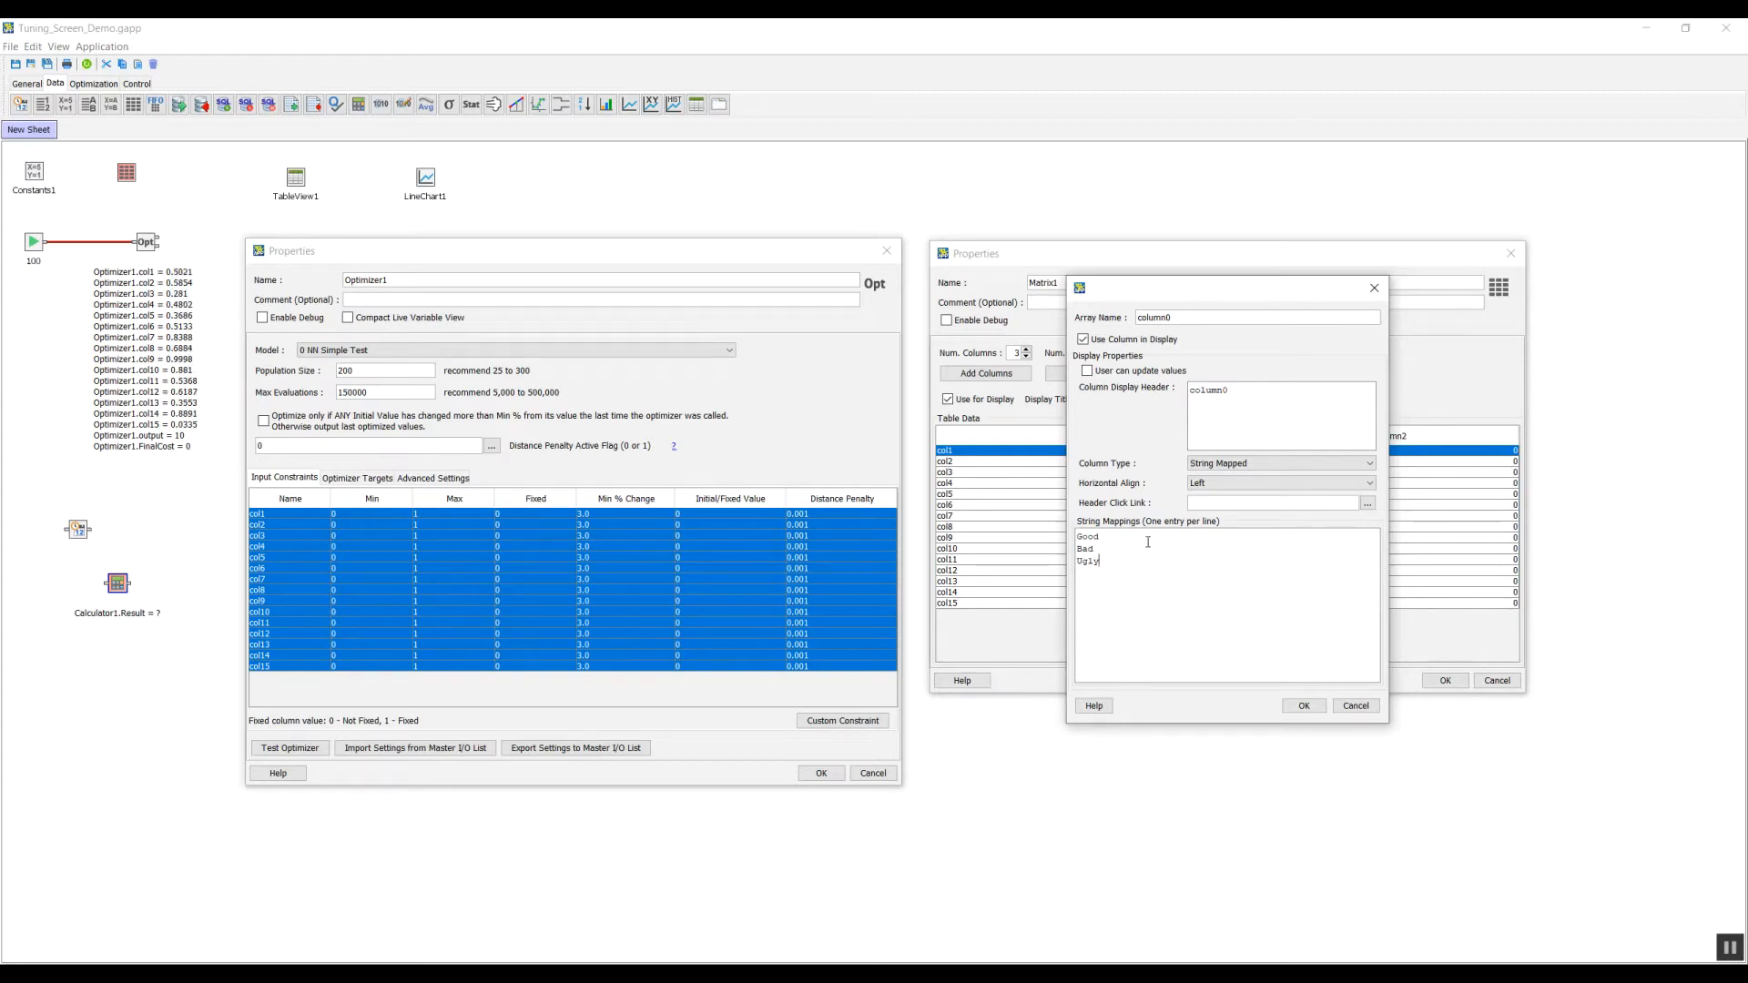
Replace the string mappings with the HTML entry <html><body bgcolor=blue>Good</body></html>
drag(1188, 296, 681, 267)
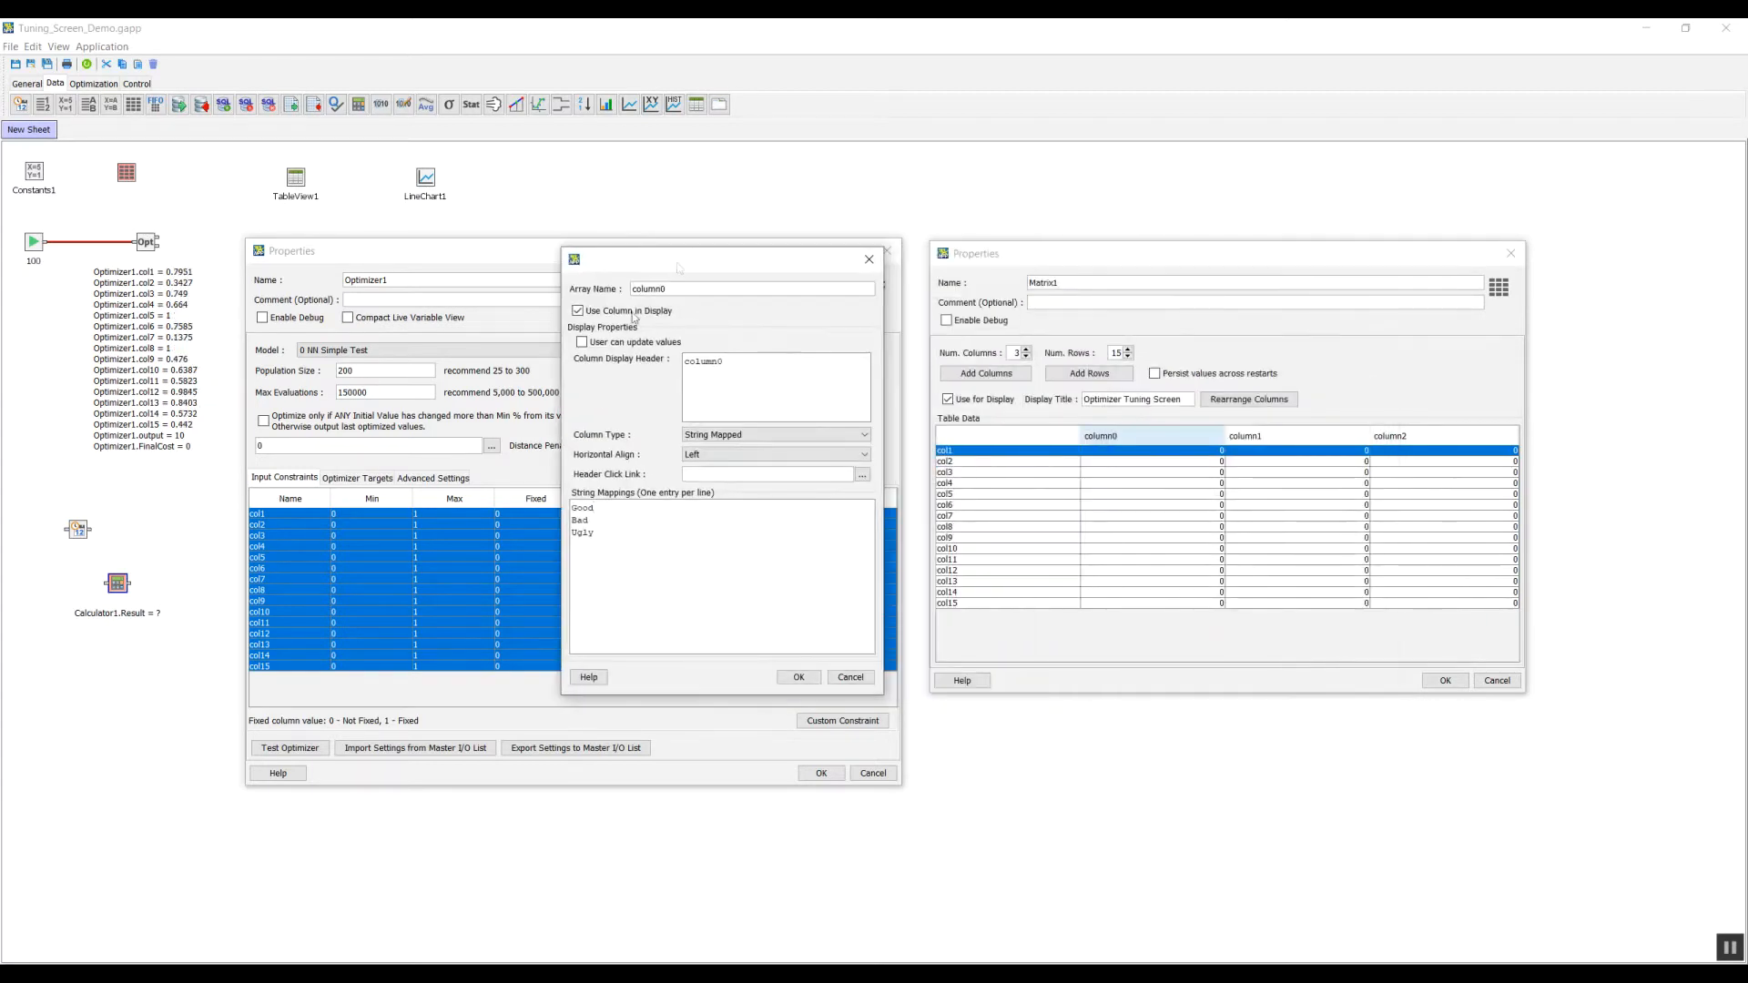
drag(596, 507, 515, 505)
drag(617, 524, 500, 525)
drag(645, 531, 465, 521)
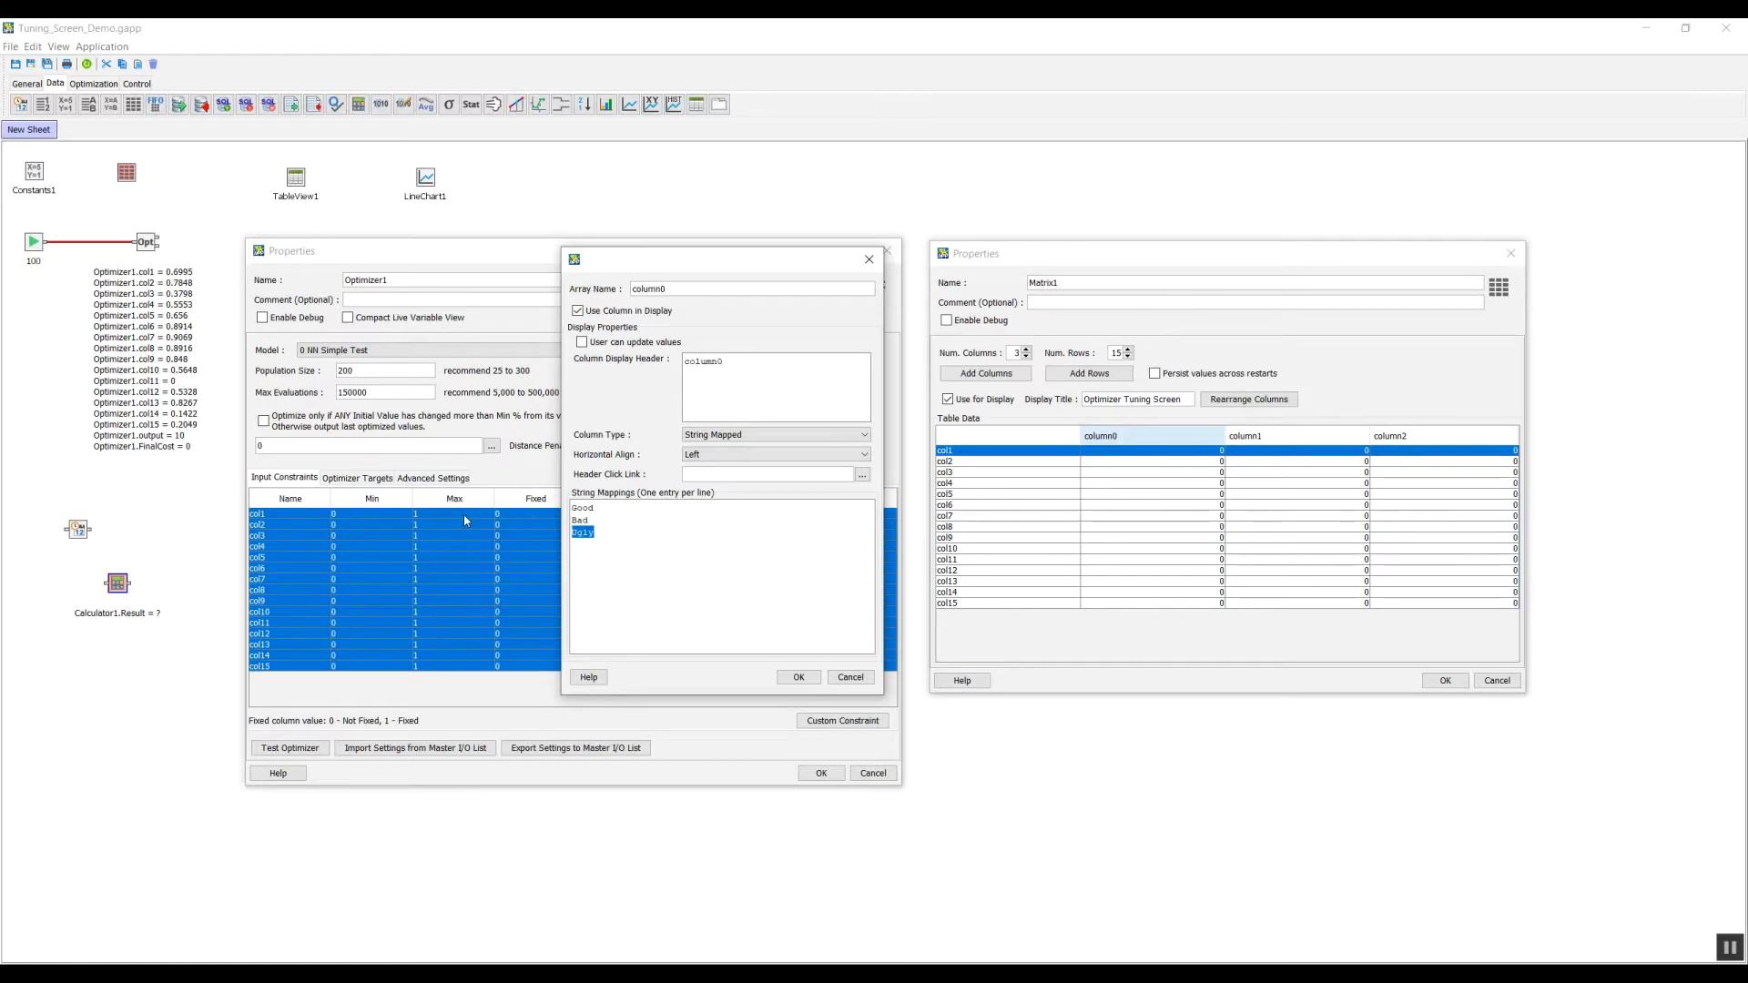
drag(608, 533, 462, 481)
text(<html><body bgcol)
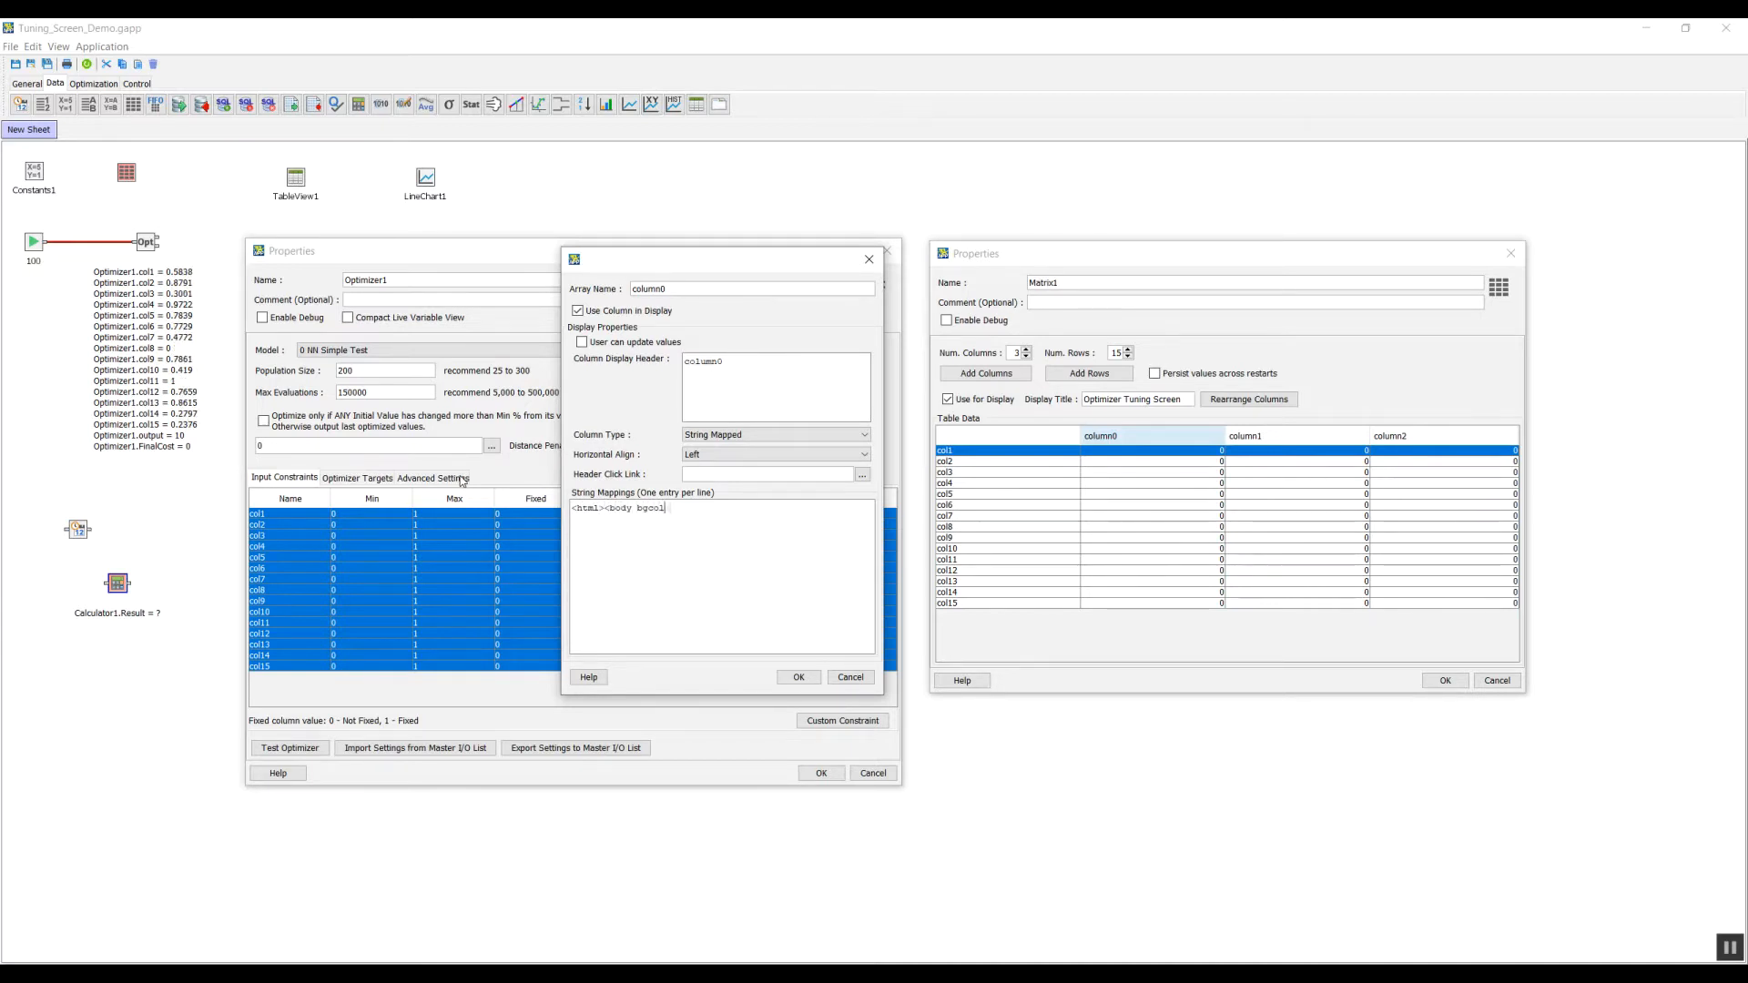
text(or=blue>Good</body></html>)
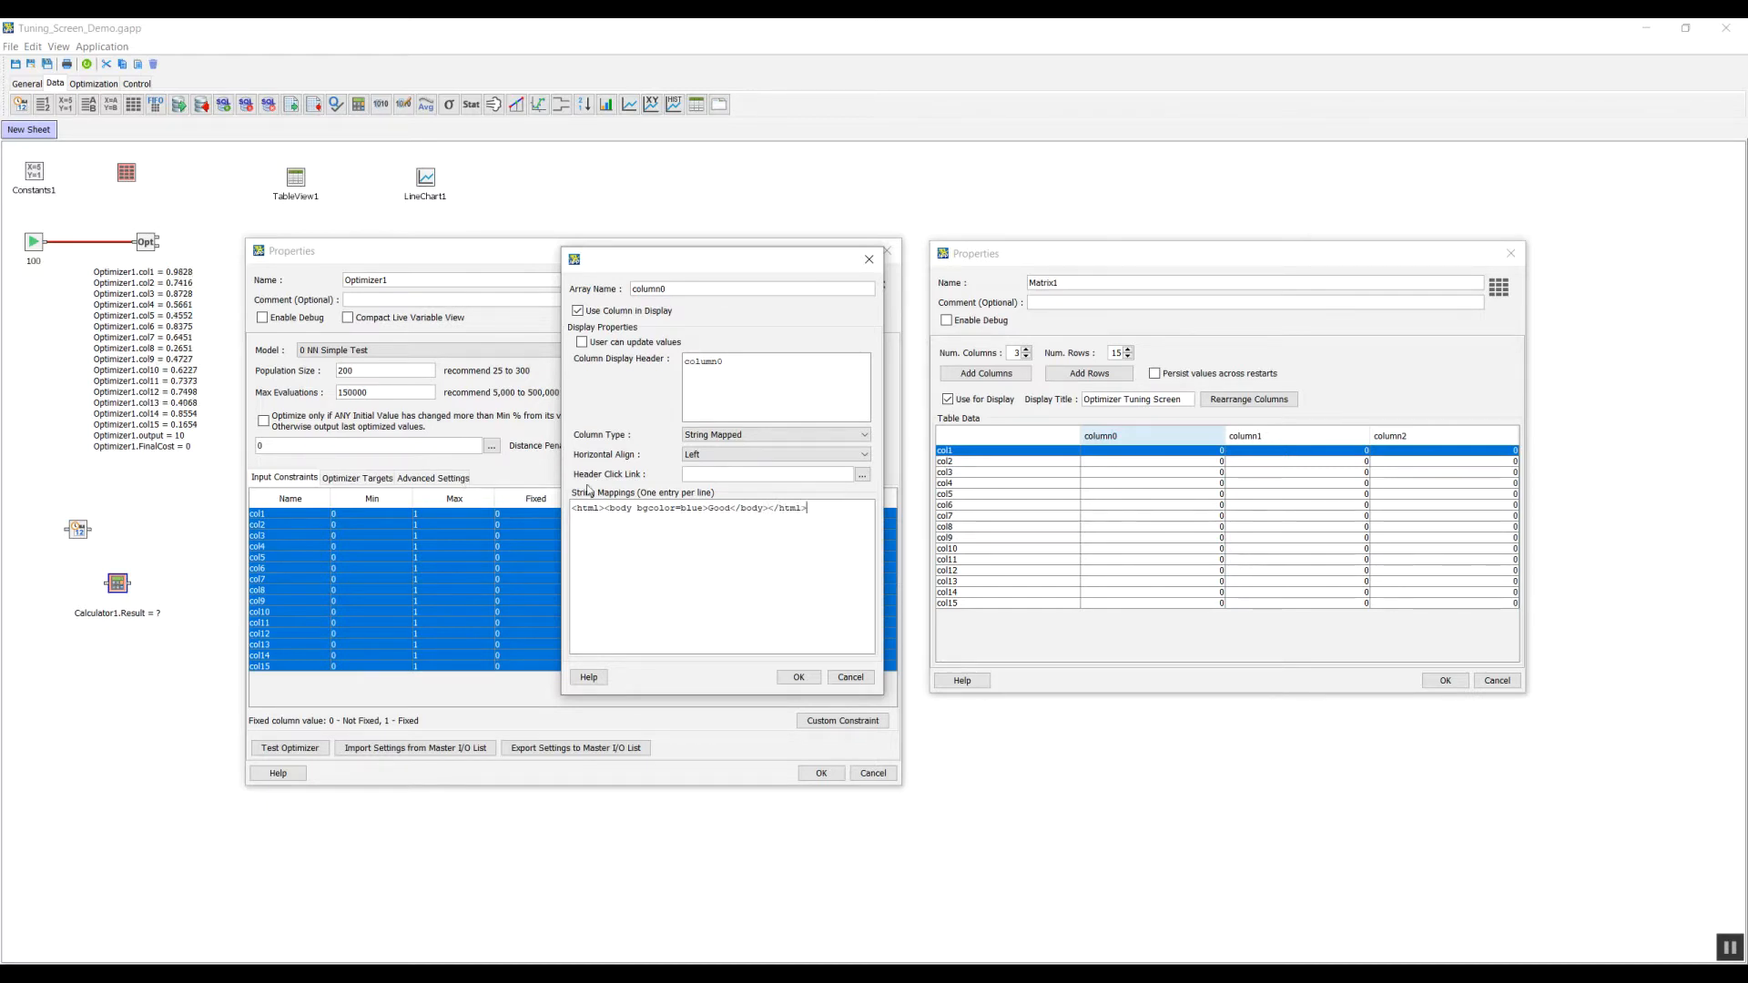
Duplicate the HTML mapping entry onto two more lines
key(ctrl+a)
key(ctrl+c)
key(End)
key(Return)
key(ctrl+v)
key(Return)
key(ctrl+v)
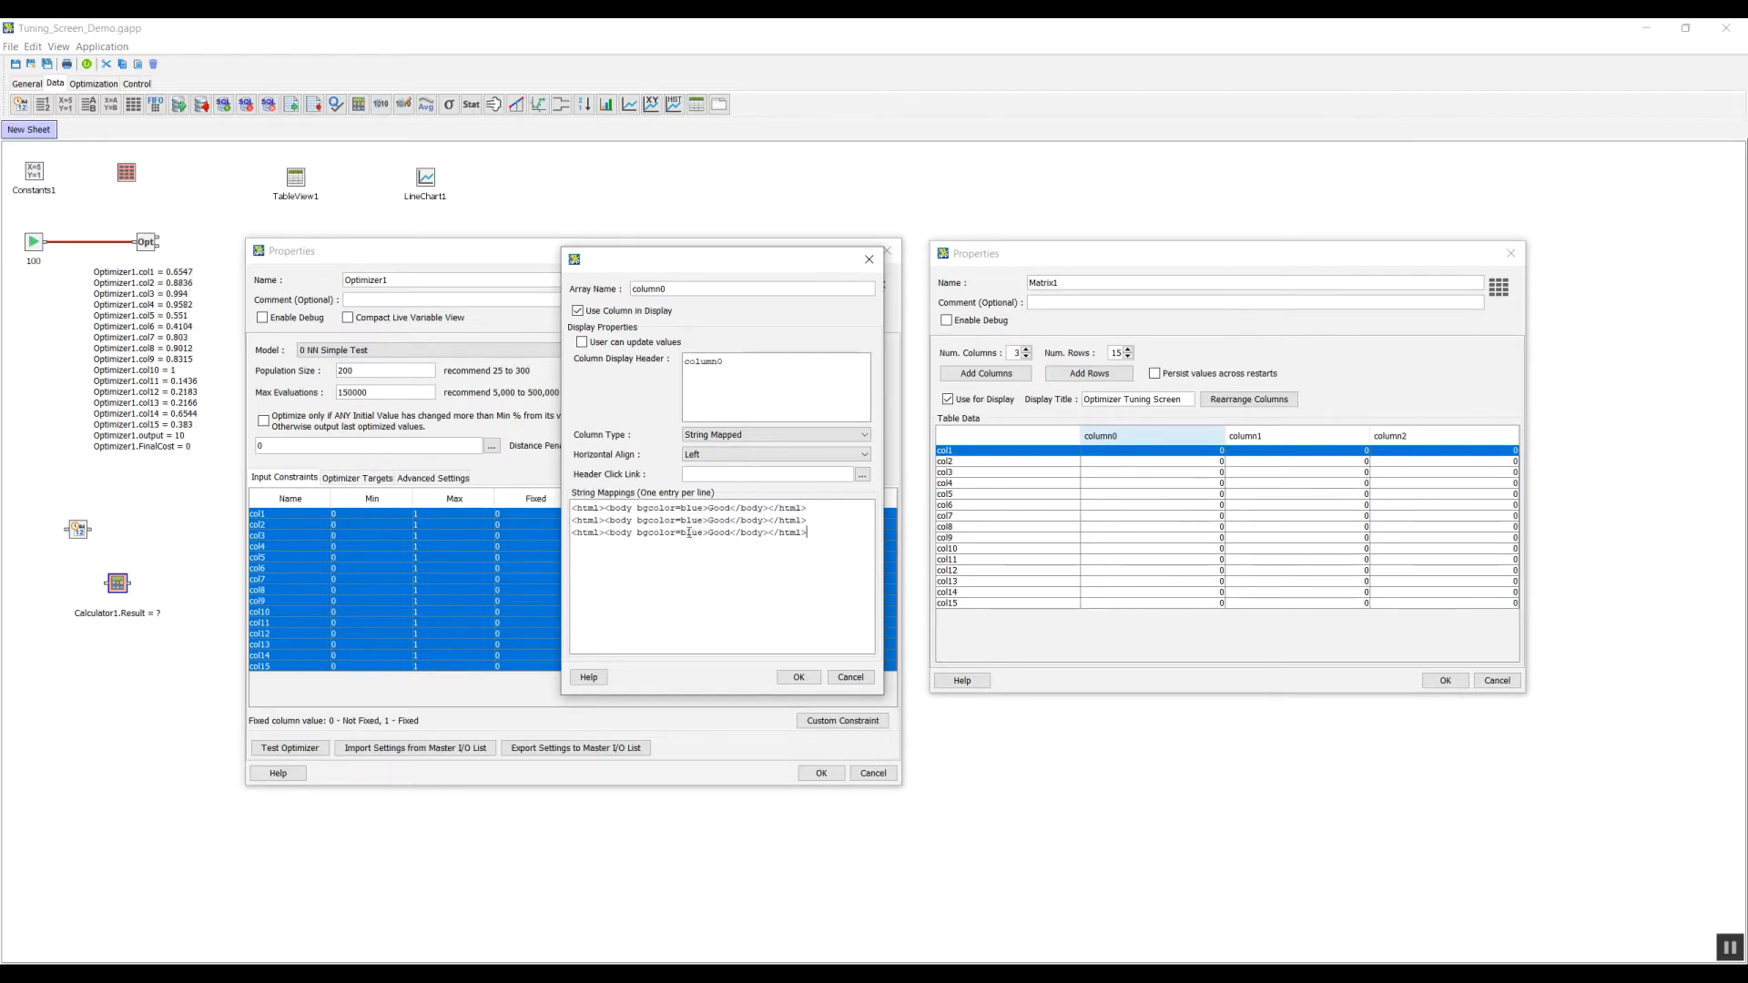
Change the second mapping to Bad with an orange background and the third to Ugly with red, and discard the column settings
double_click(697, 521)
text(orange)
double_click(691, 533)
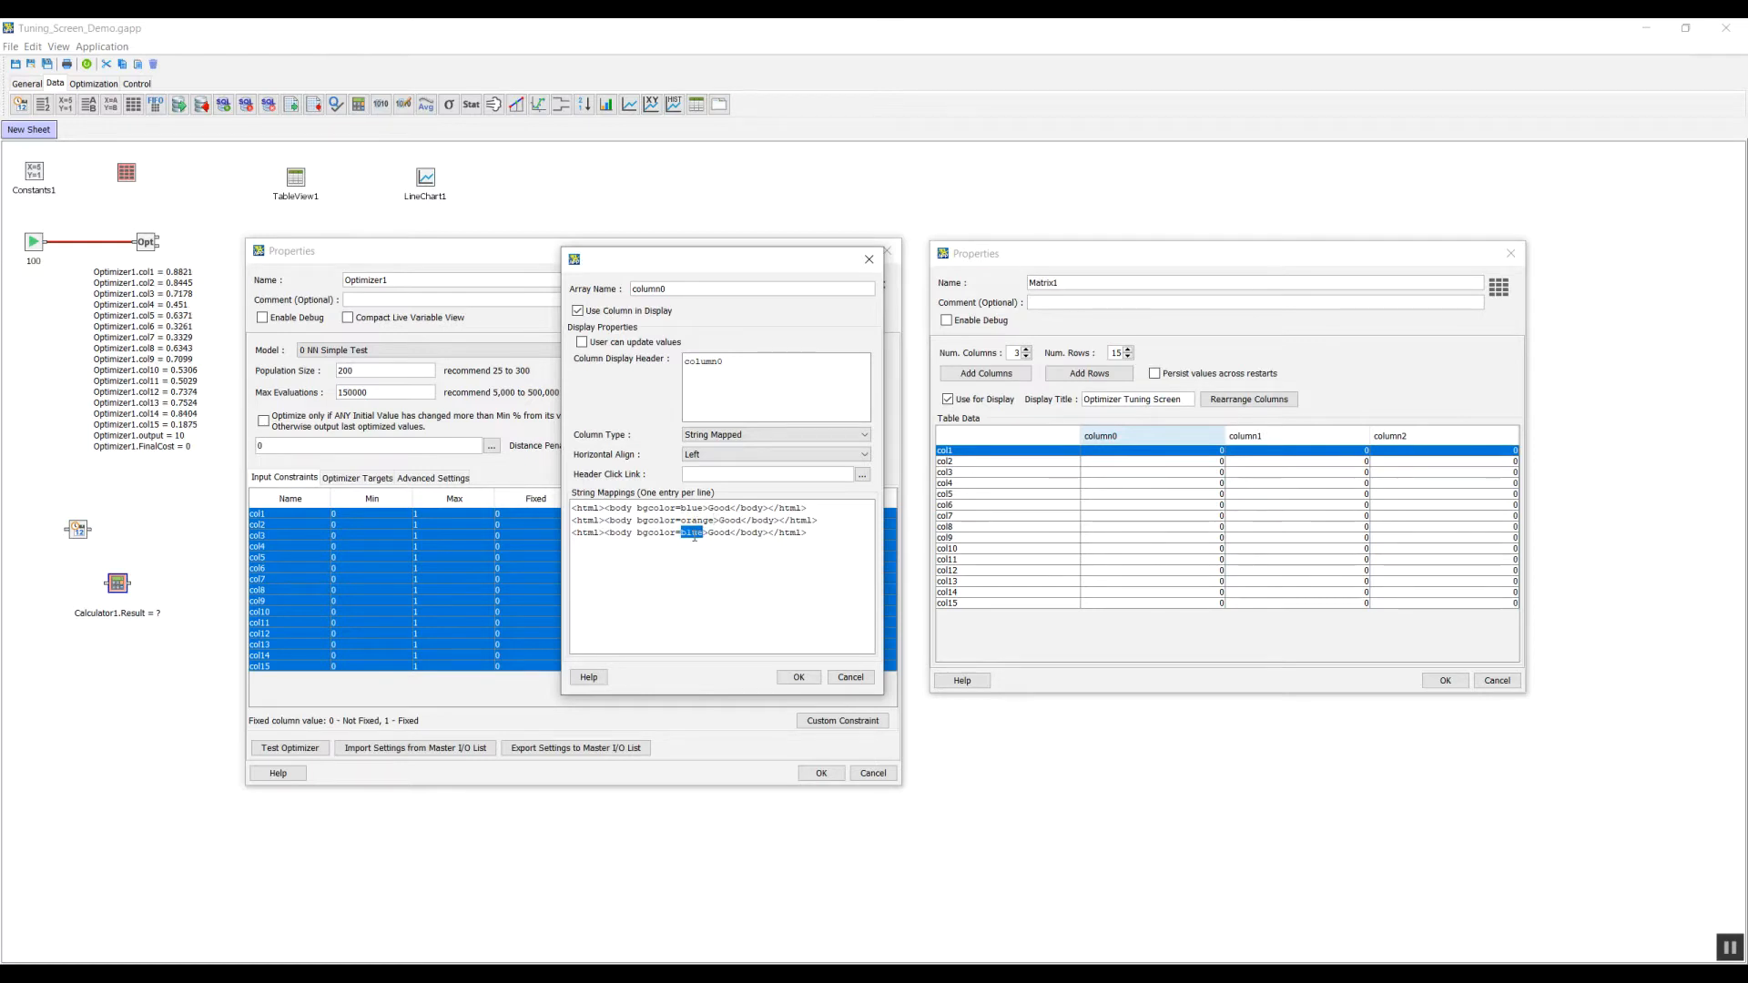
text(red)
double_click(730, 520)
text(Bad)
double_click(714, 534)
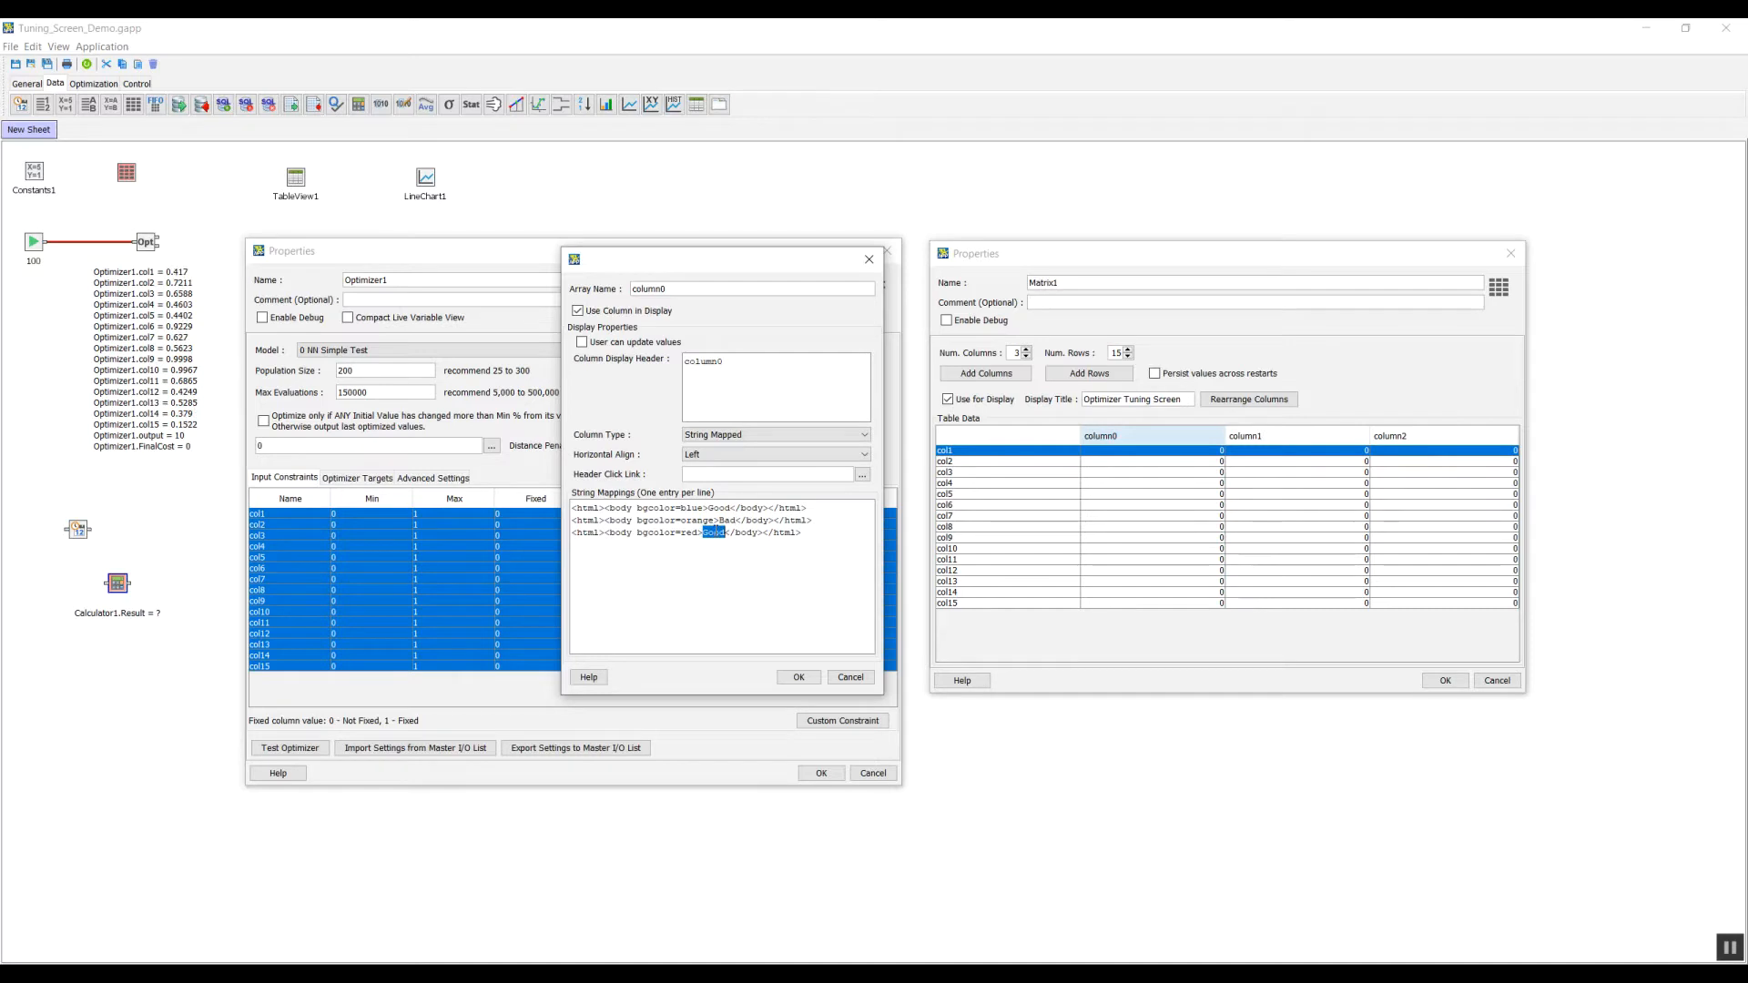
text(Ugly)
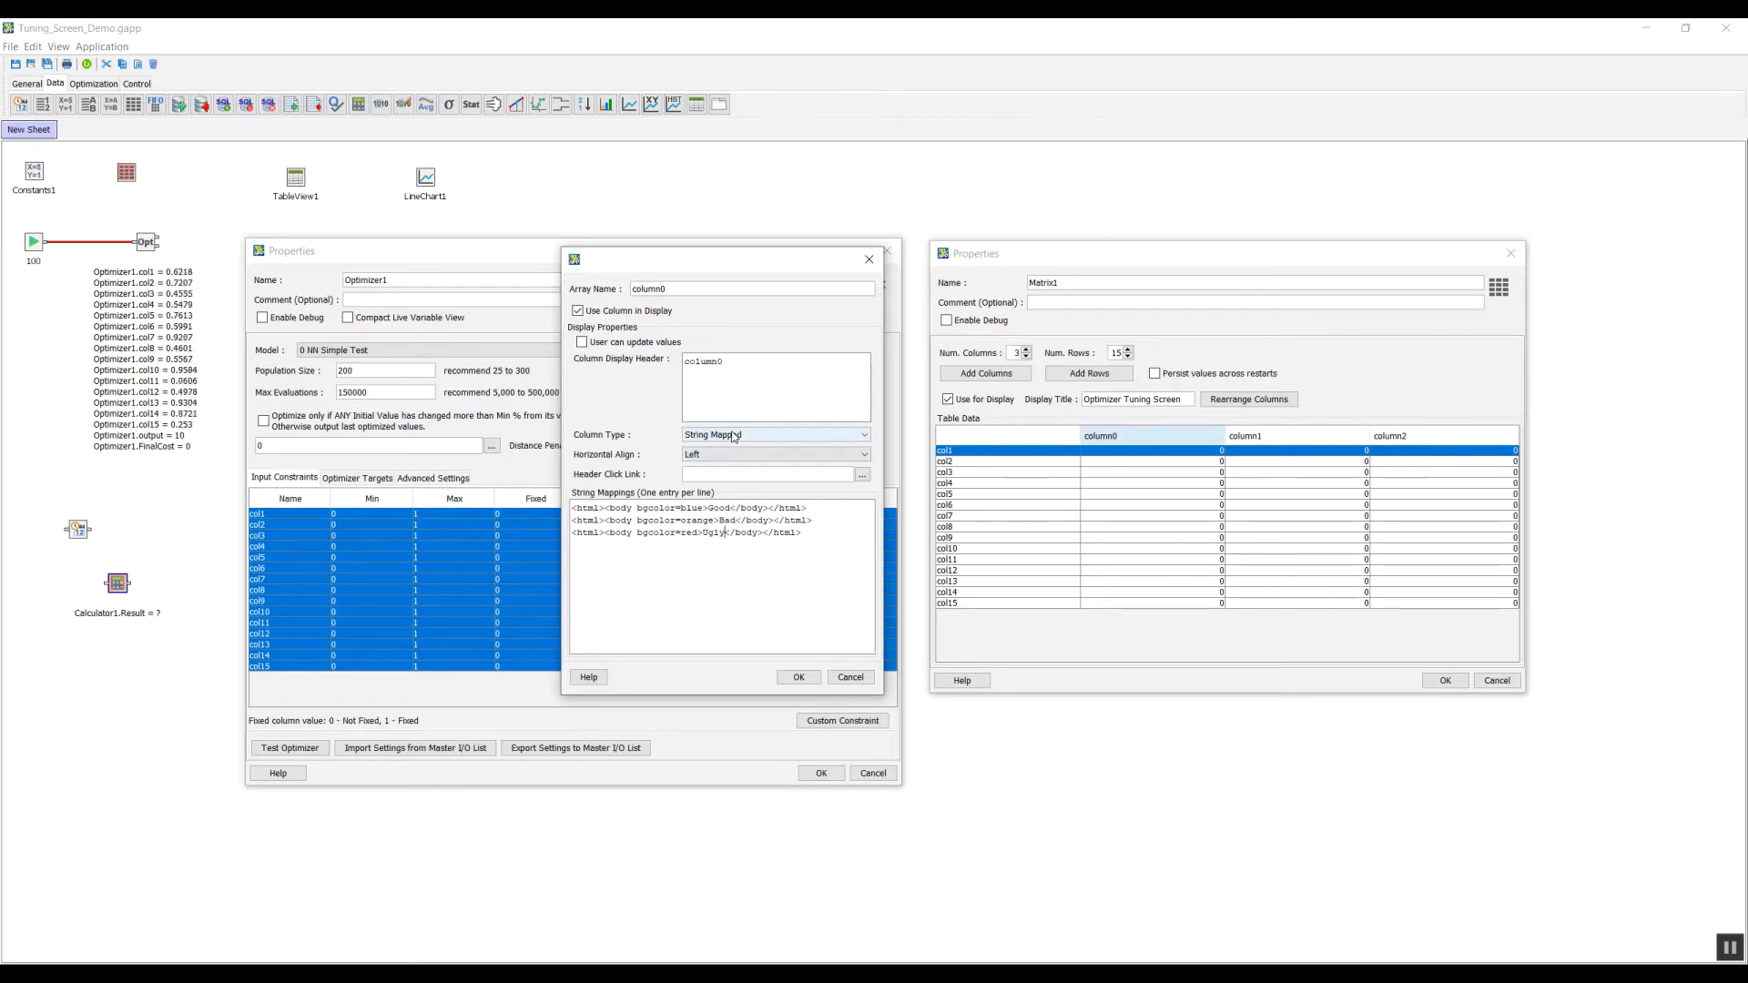
click(734, 437)
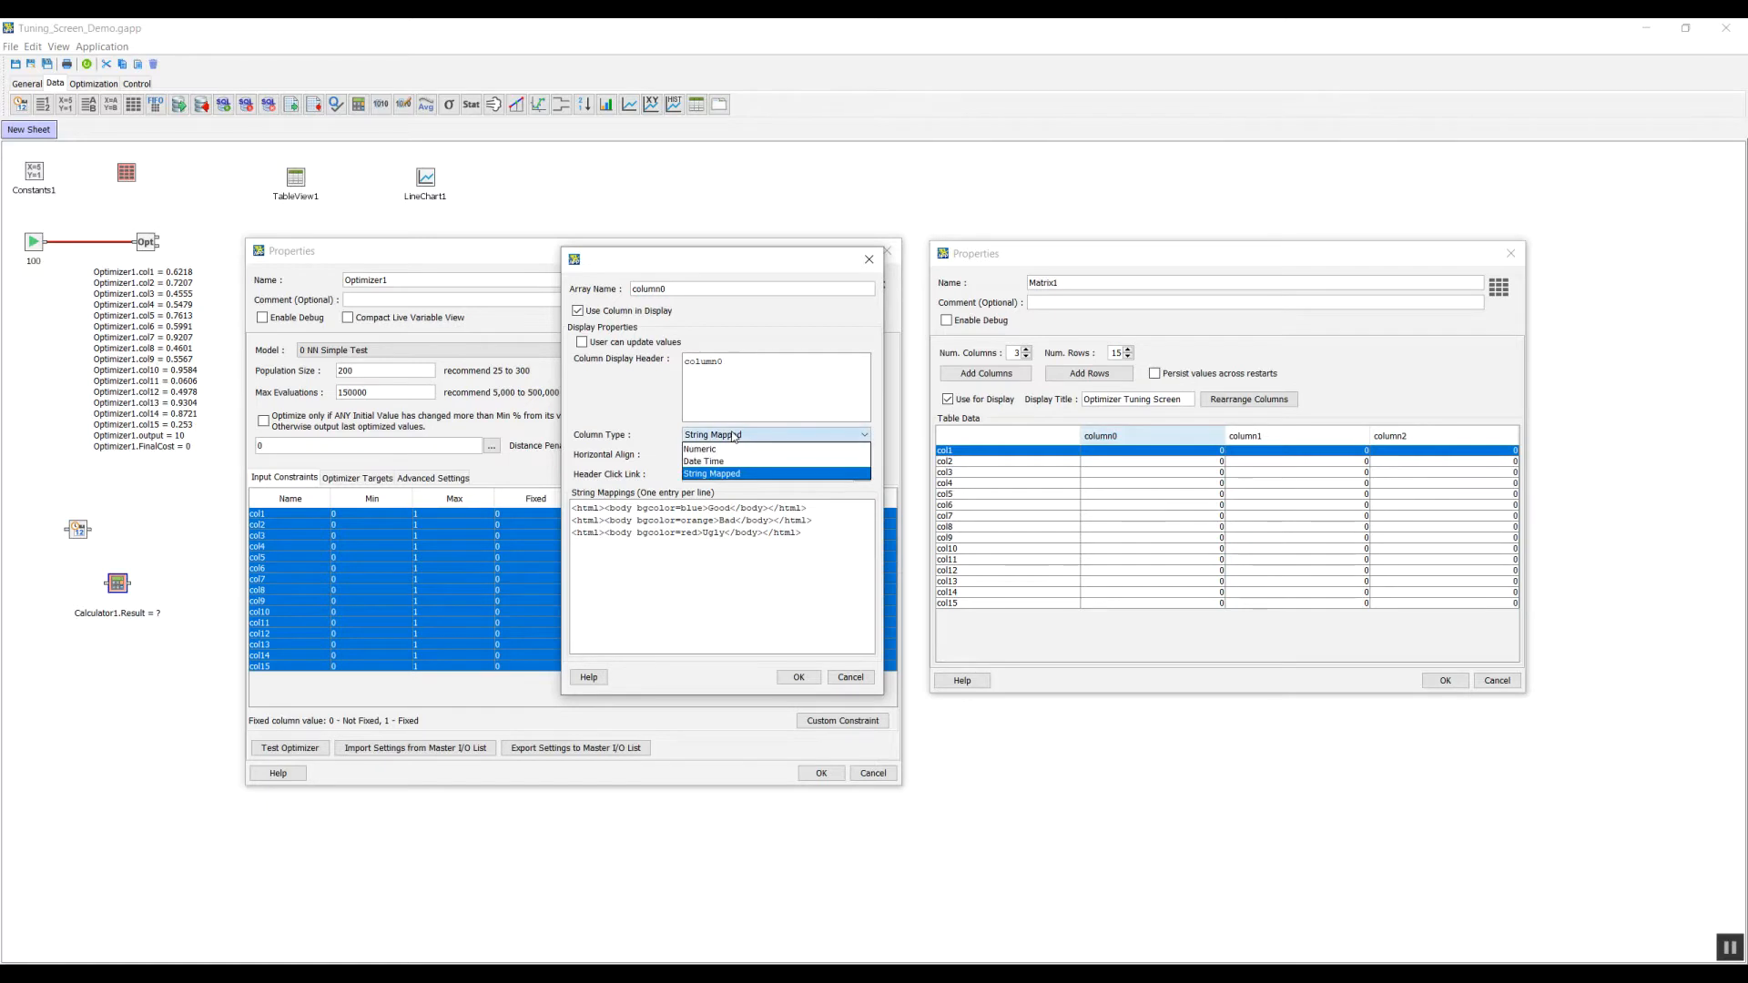
click(733, 435)
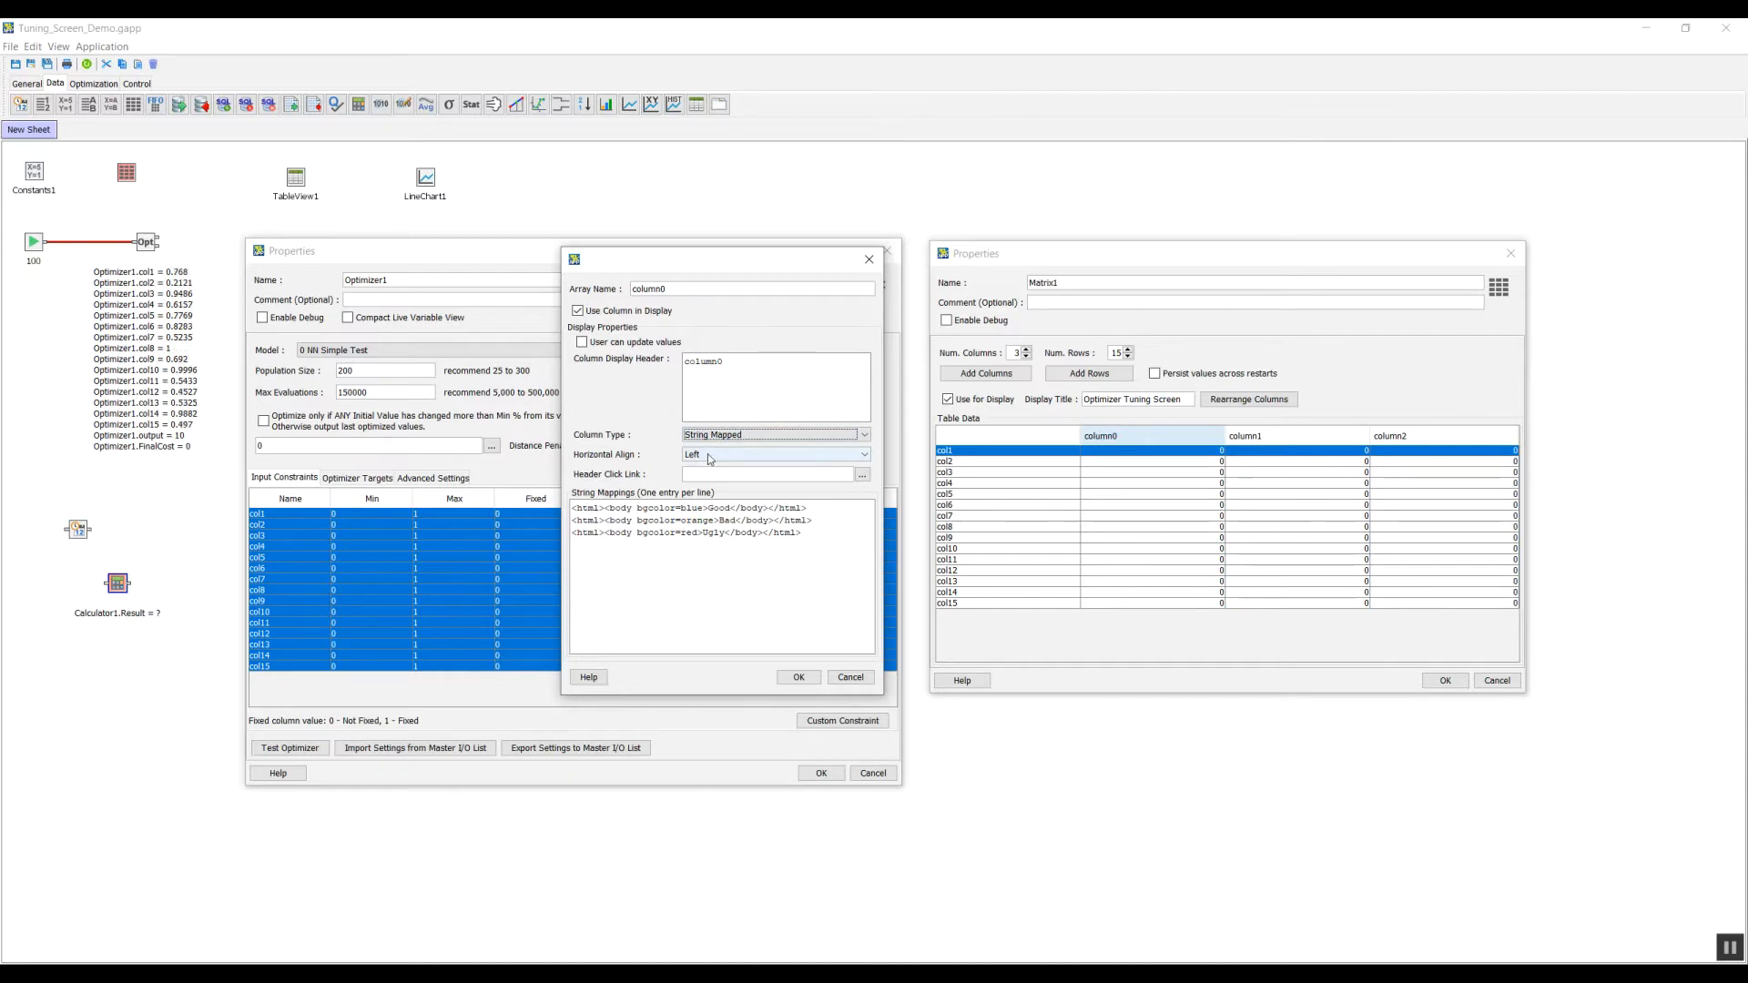
click(869, 261)
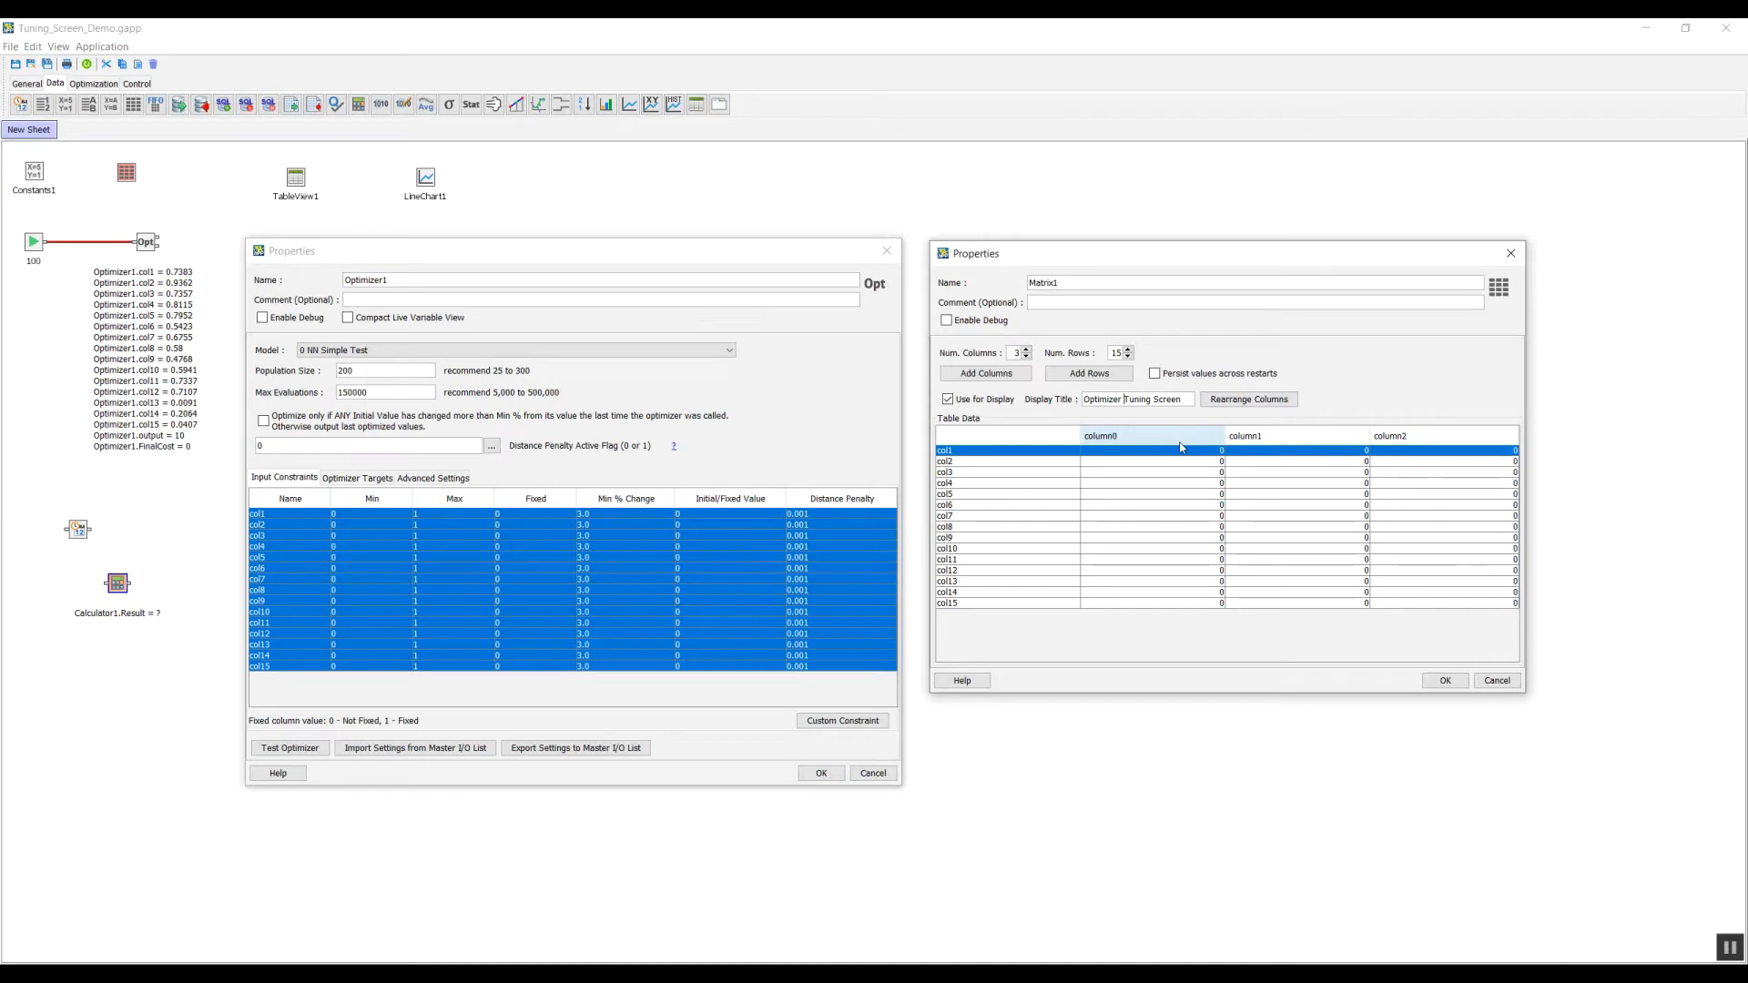
Set the matrix's number of columns to 4 and choose Left as the first column's horizontal alignment
click(1027, 349)
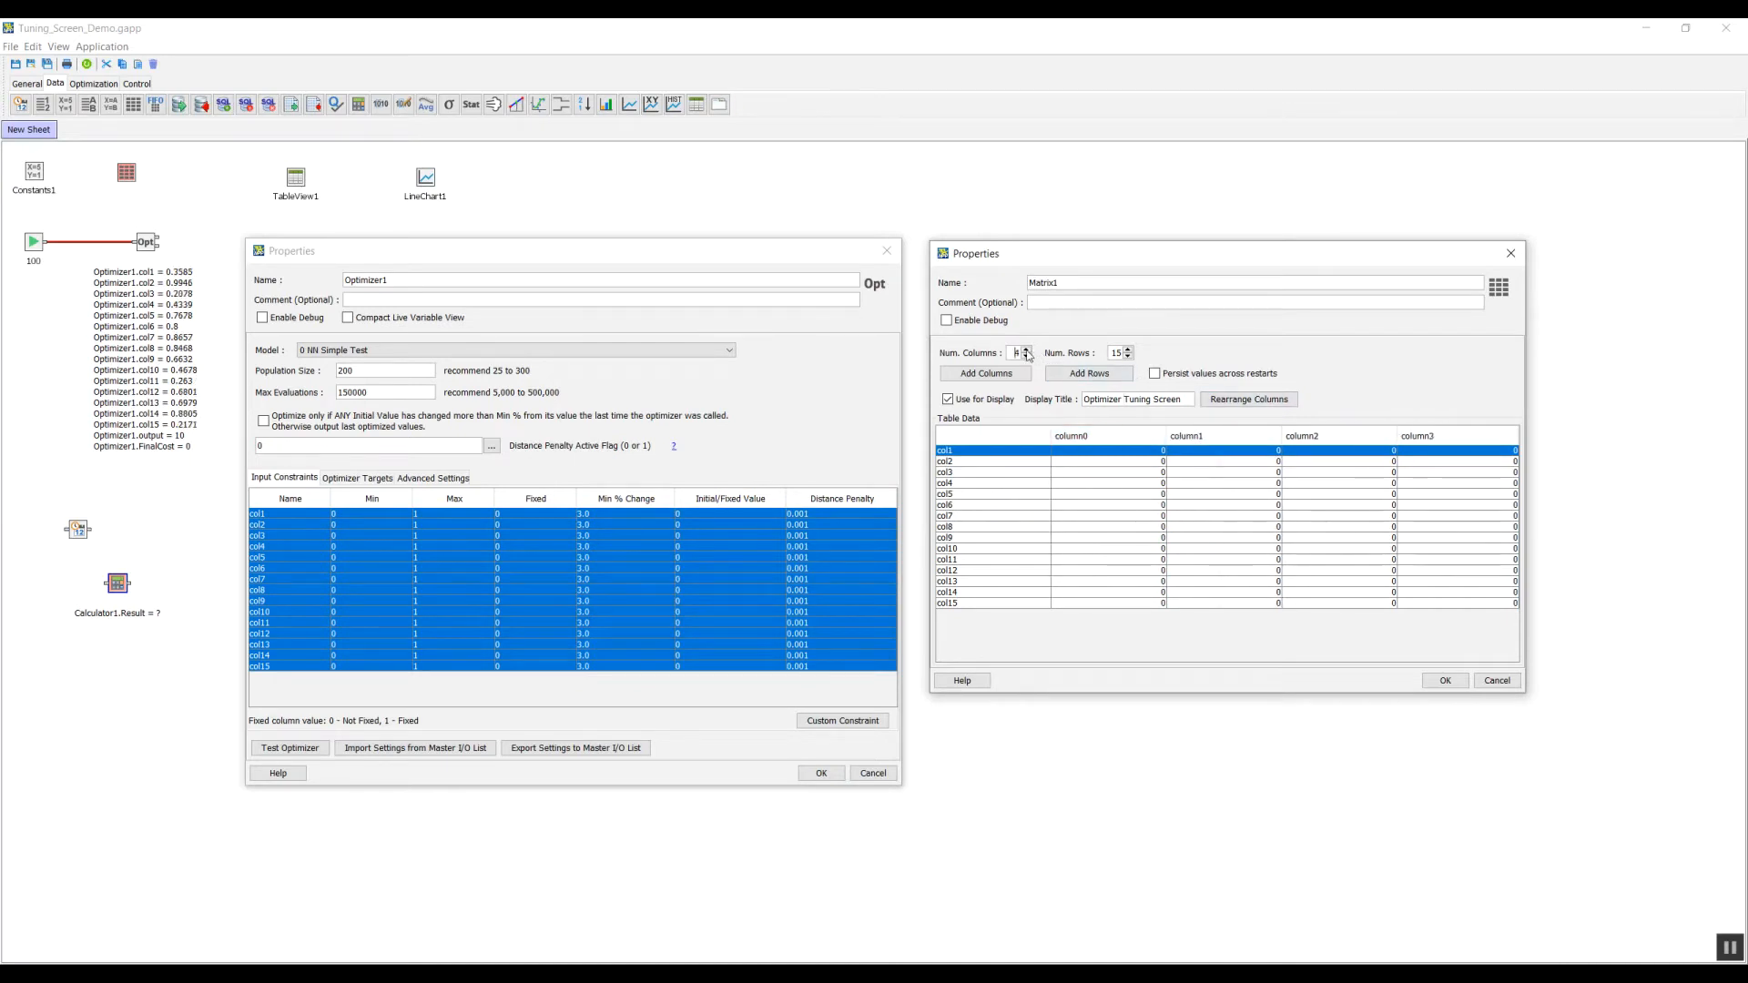
click(1078, 439)
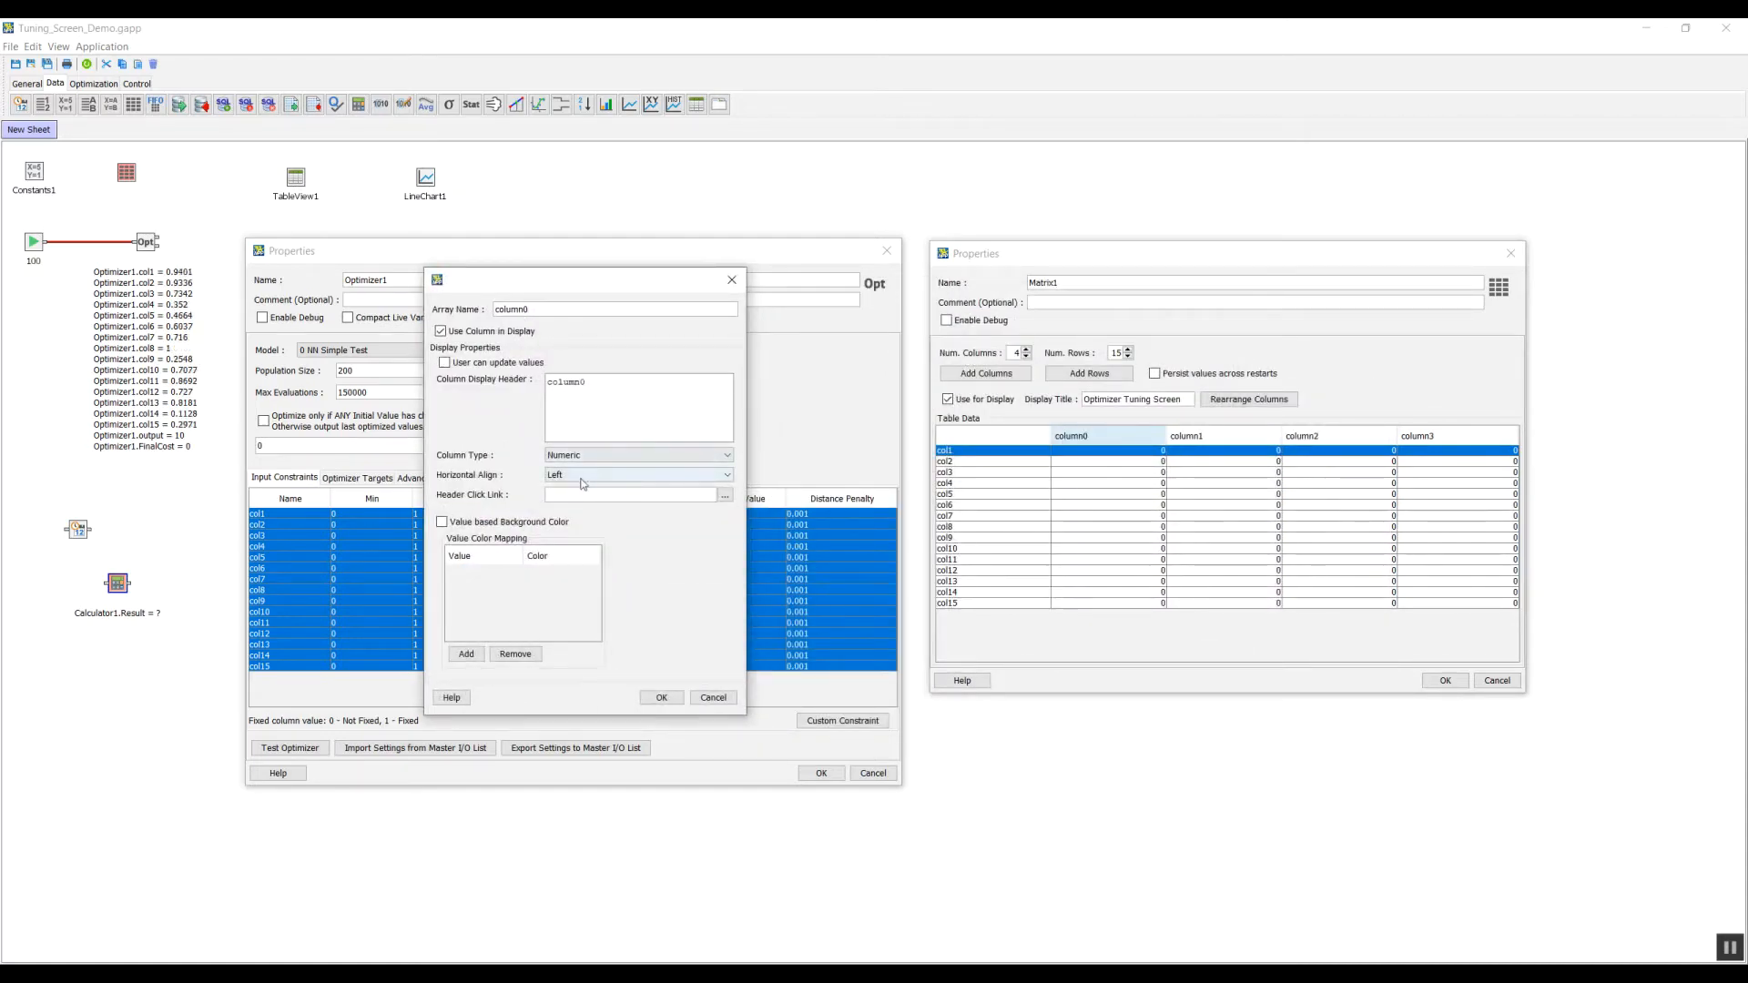
click(592, 477)
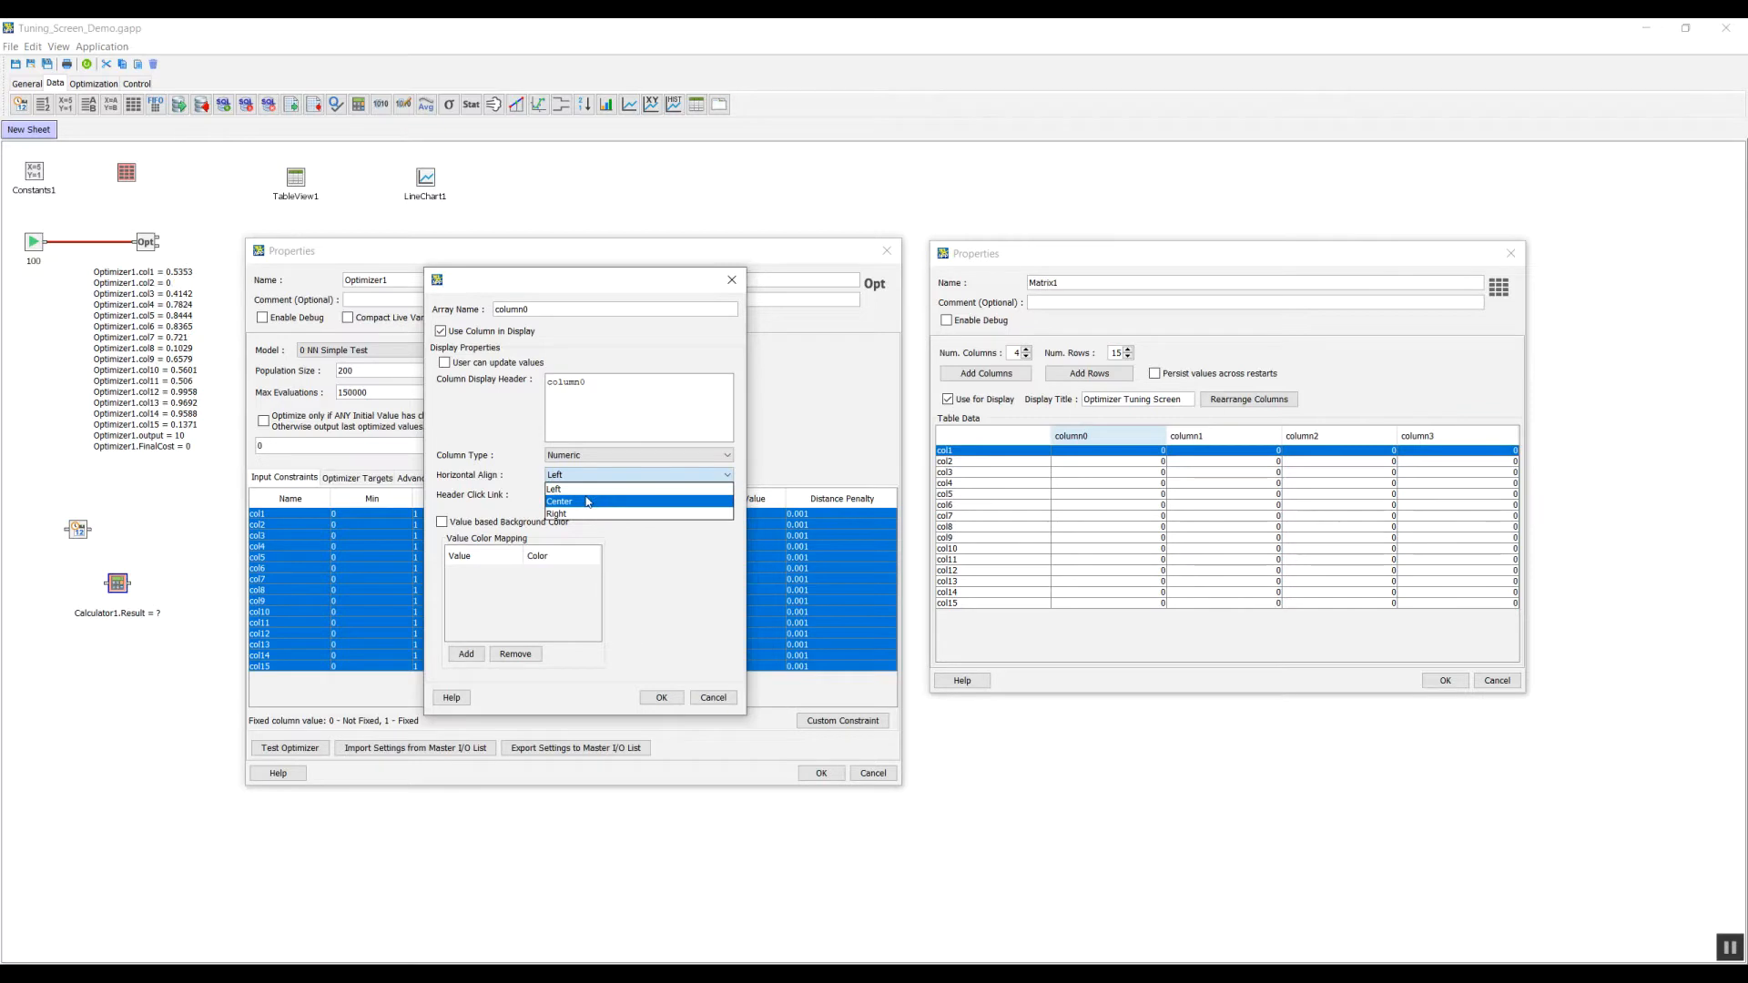
click(592, 490)
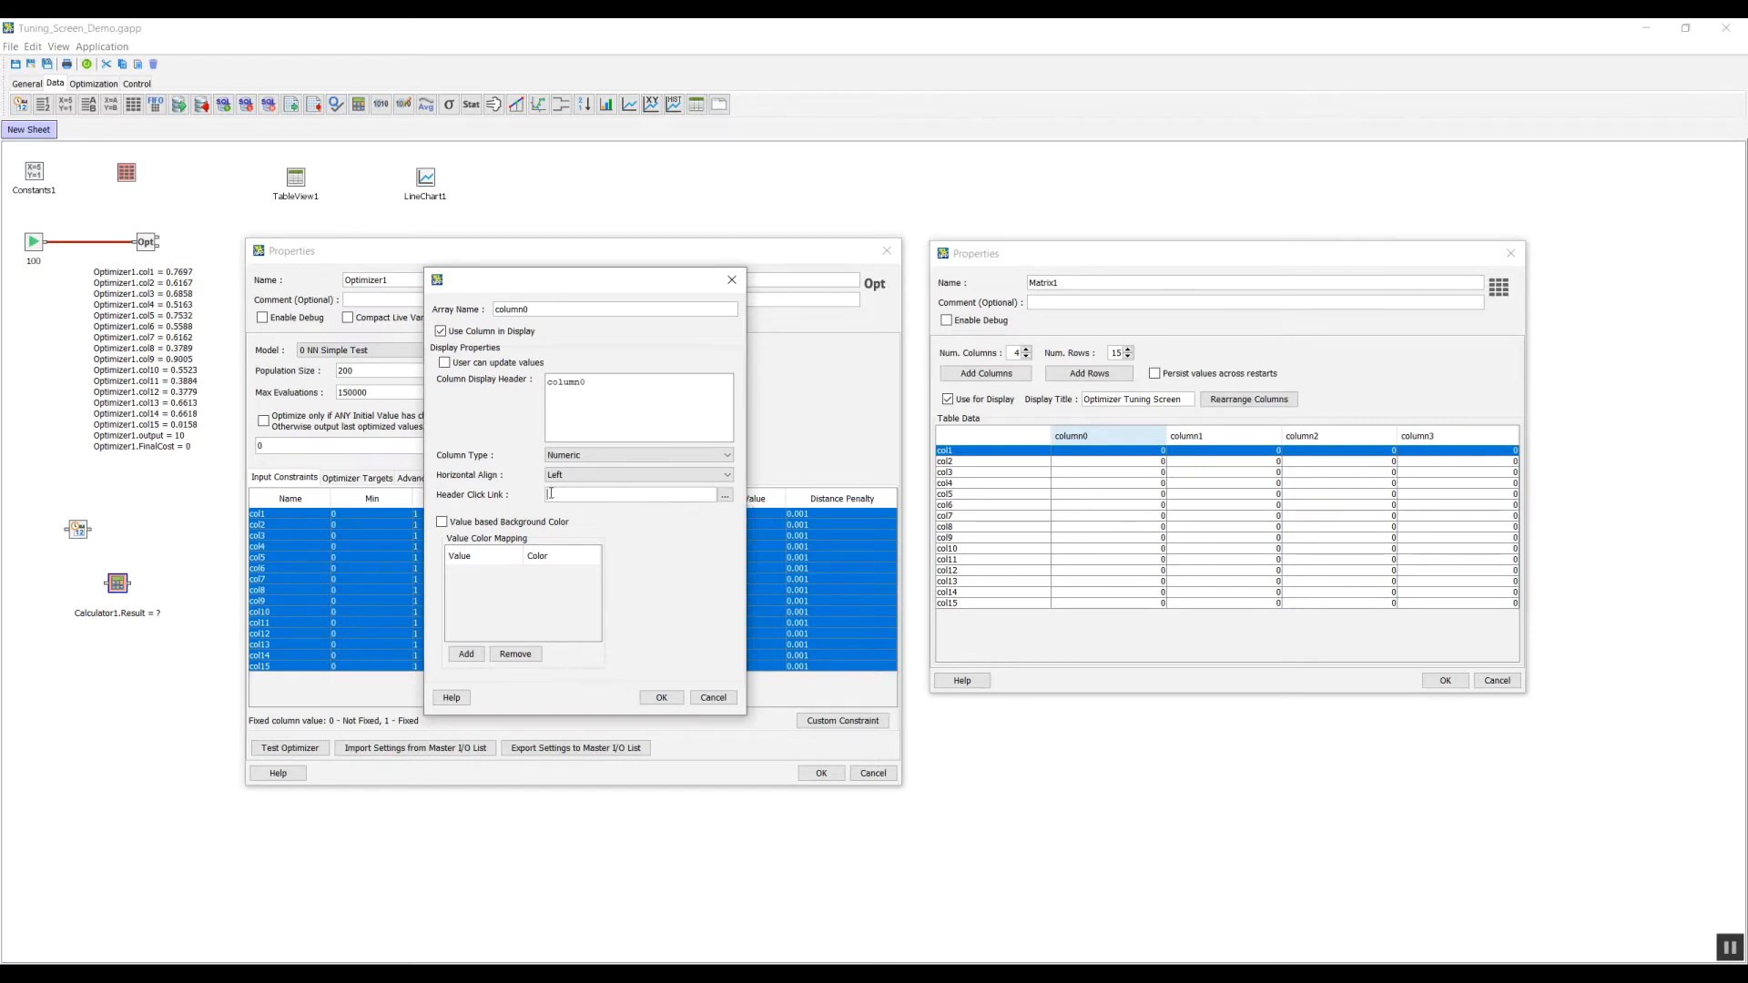
Review the components available as the first column's header click link, including TableView1 and LineChart1, without assigning one
click(724, 495)
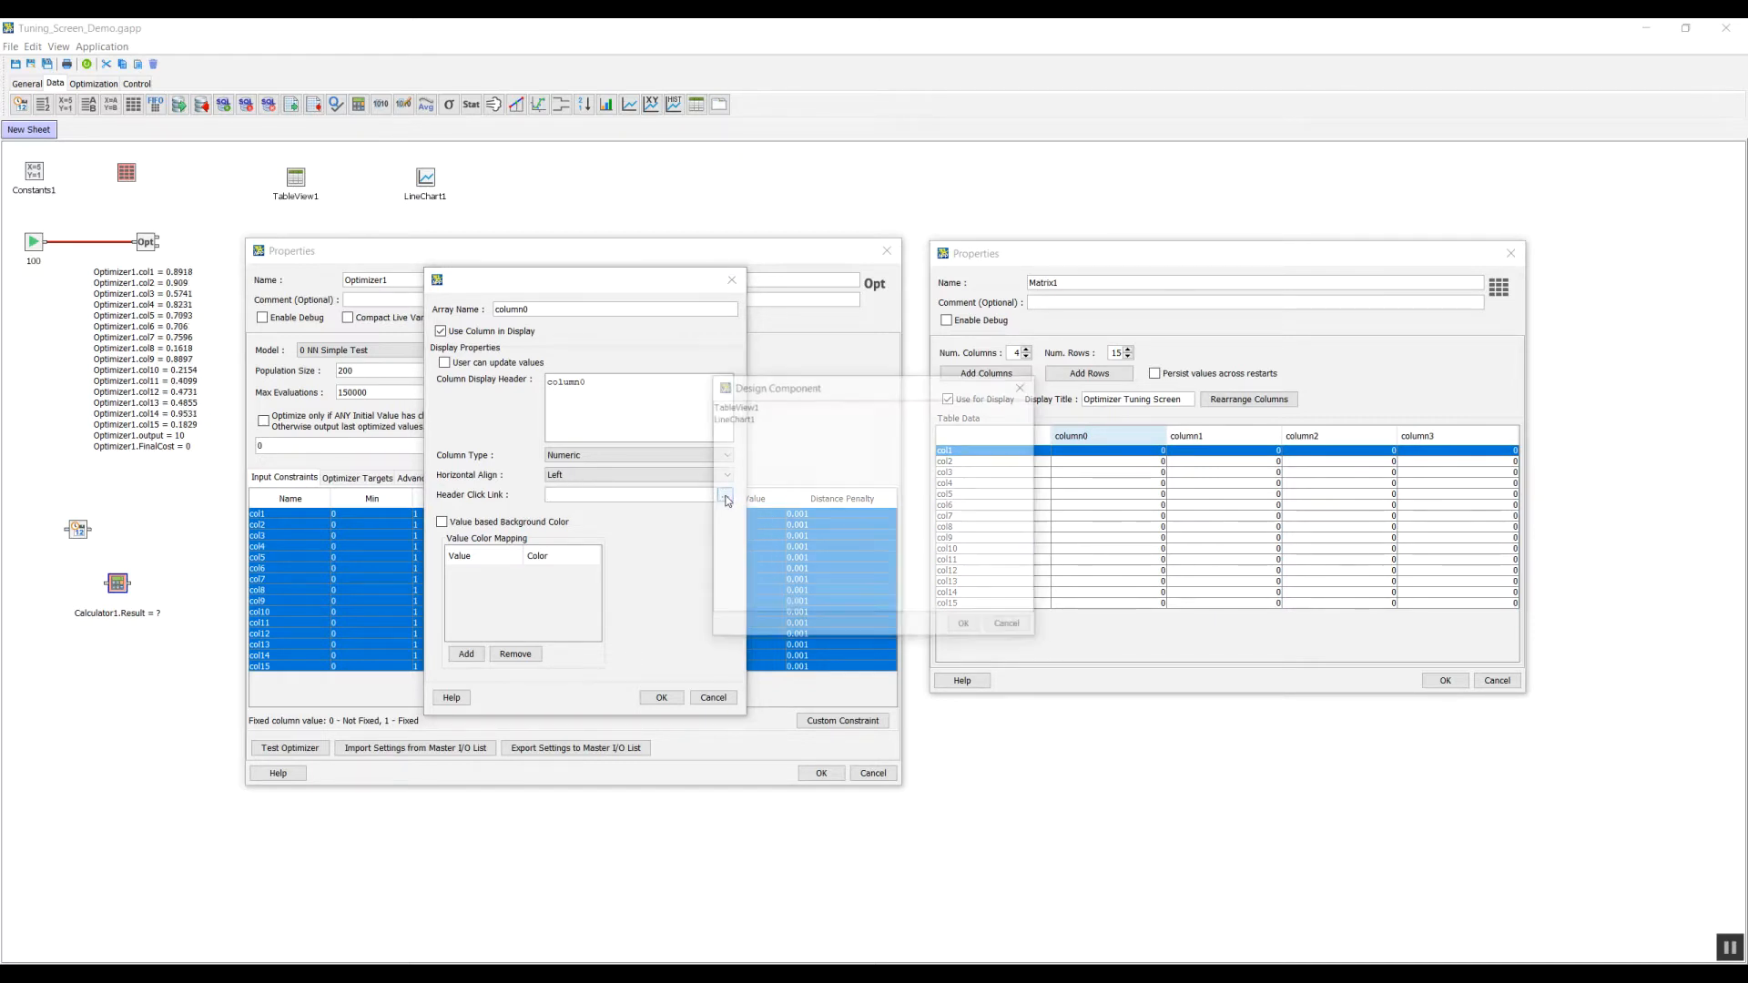
drag(824, 387, 872, 289)
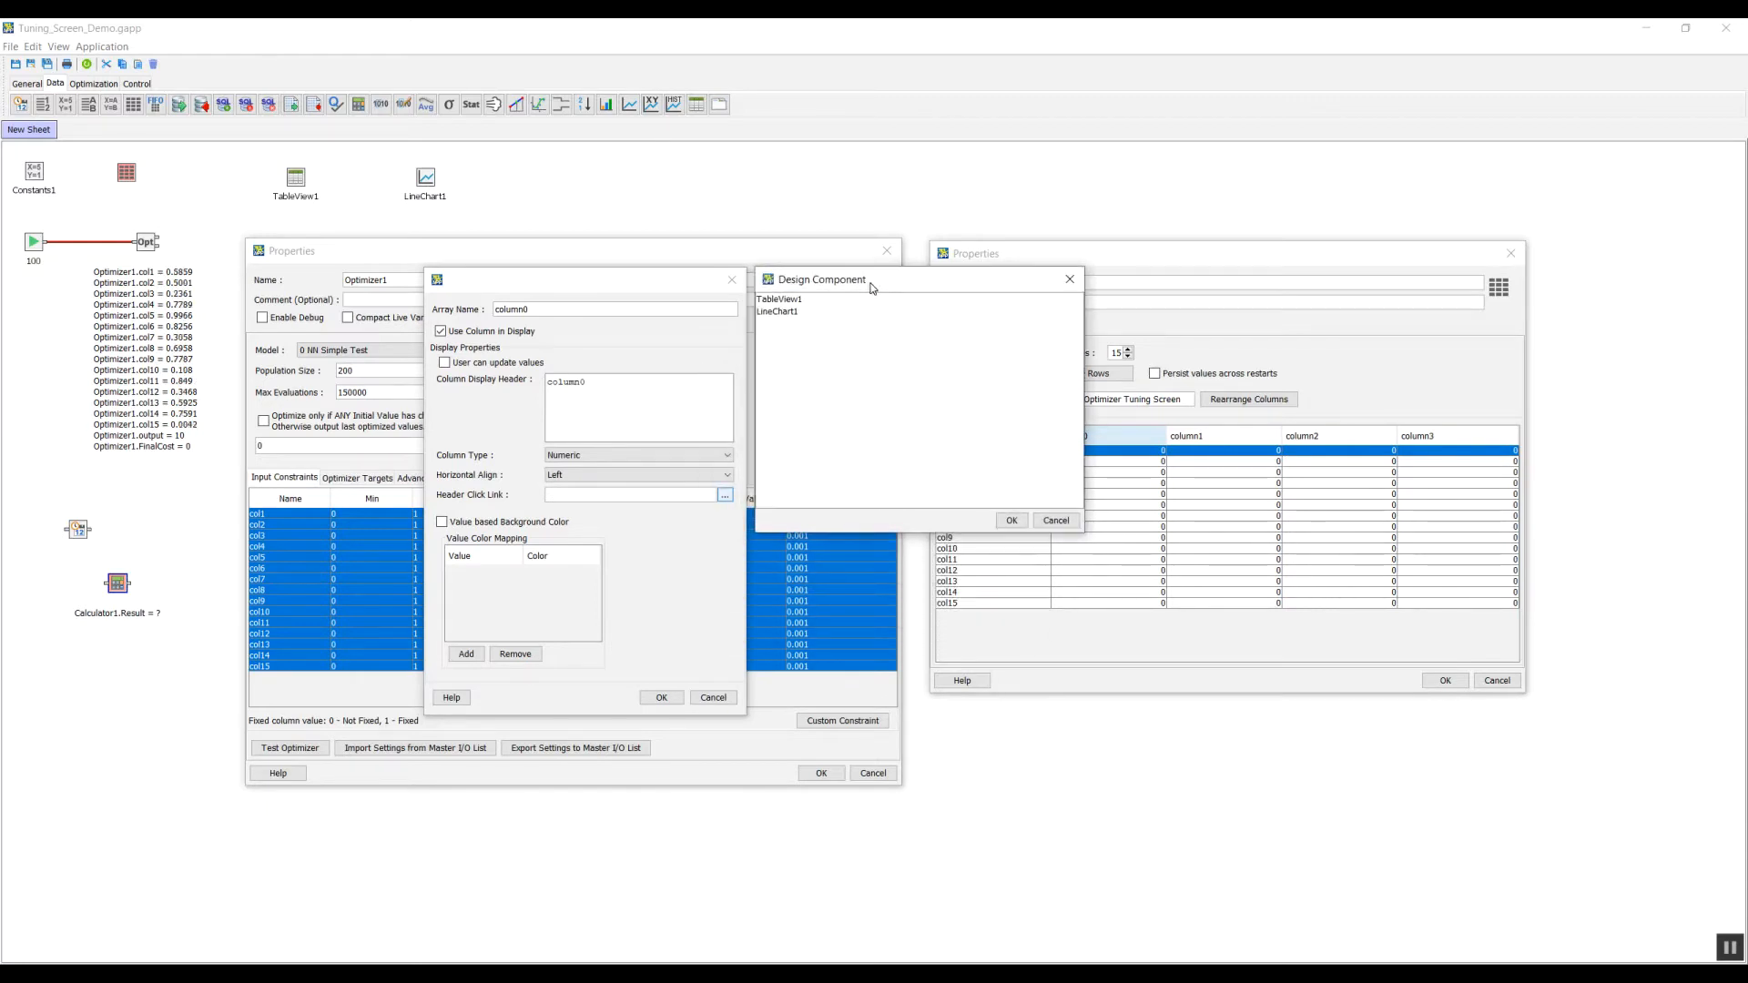
click(788, 300)
click(788, 310)
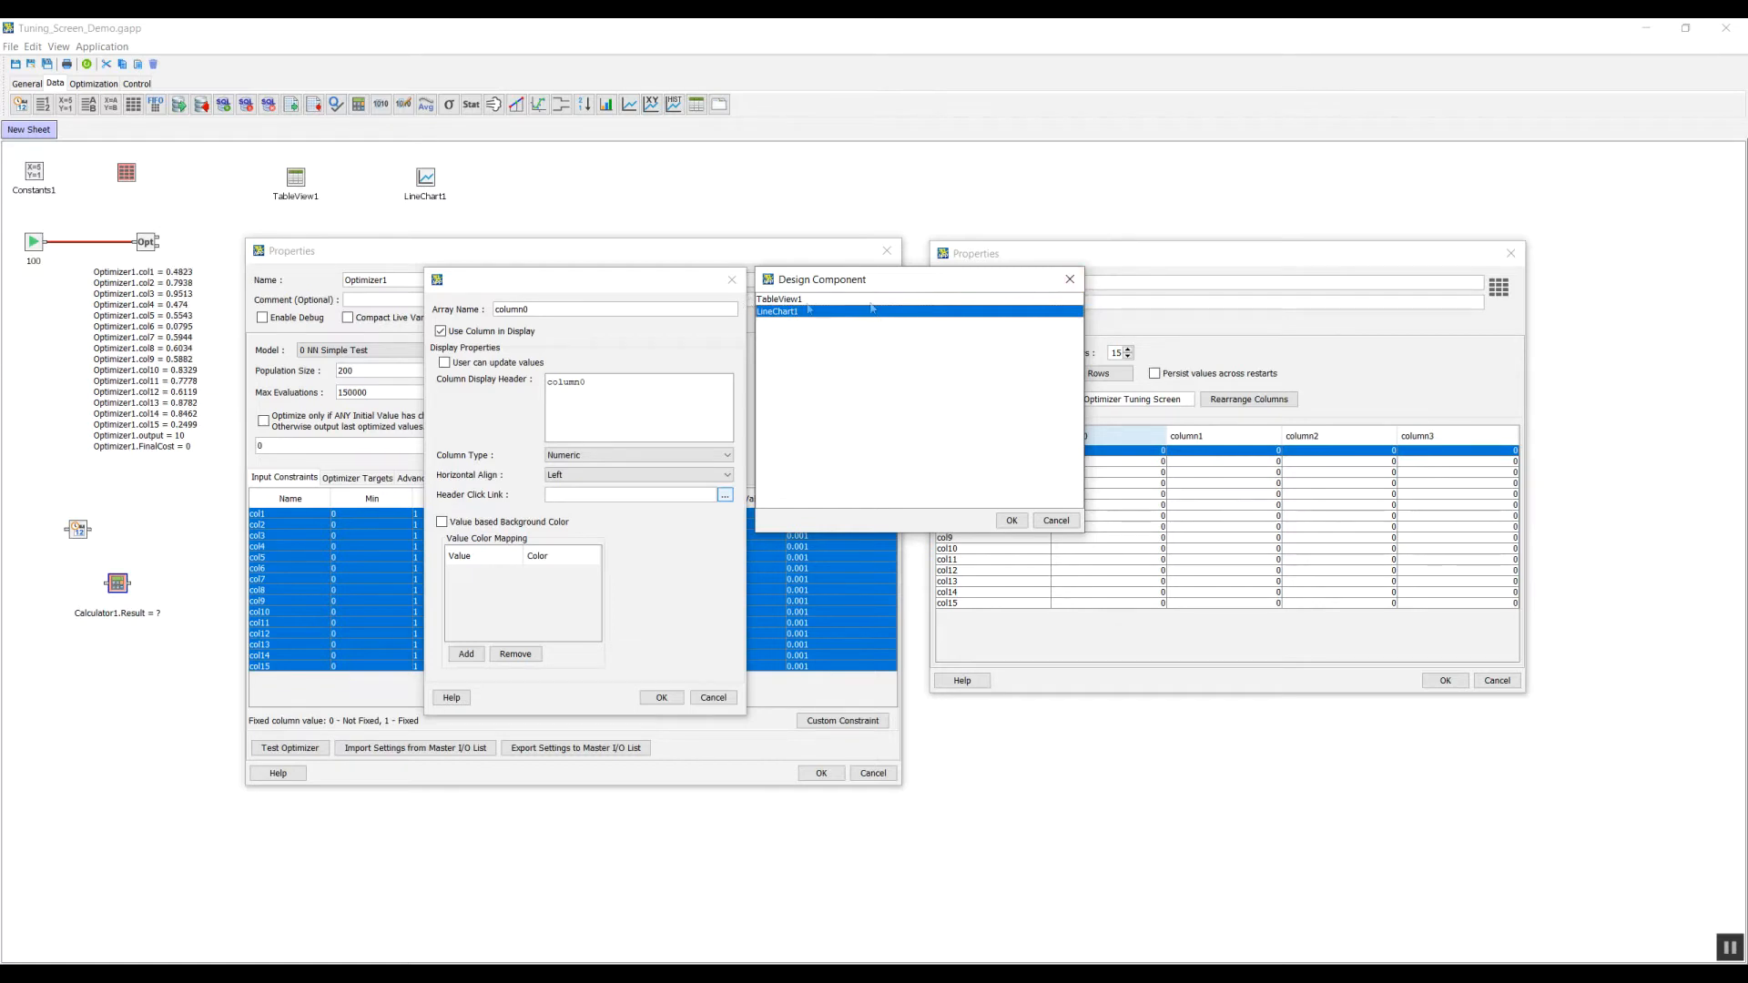
click(1069, 282)
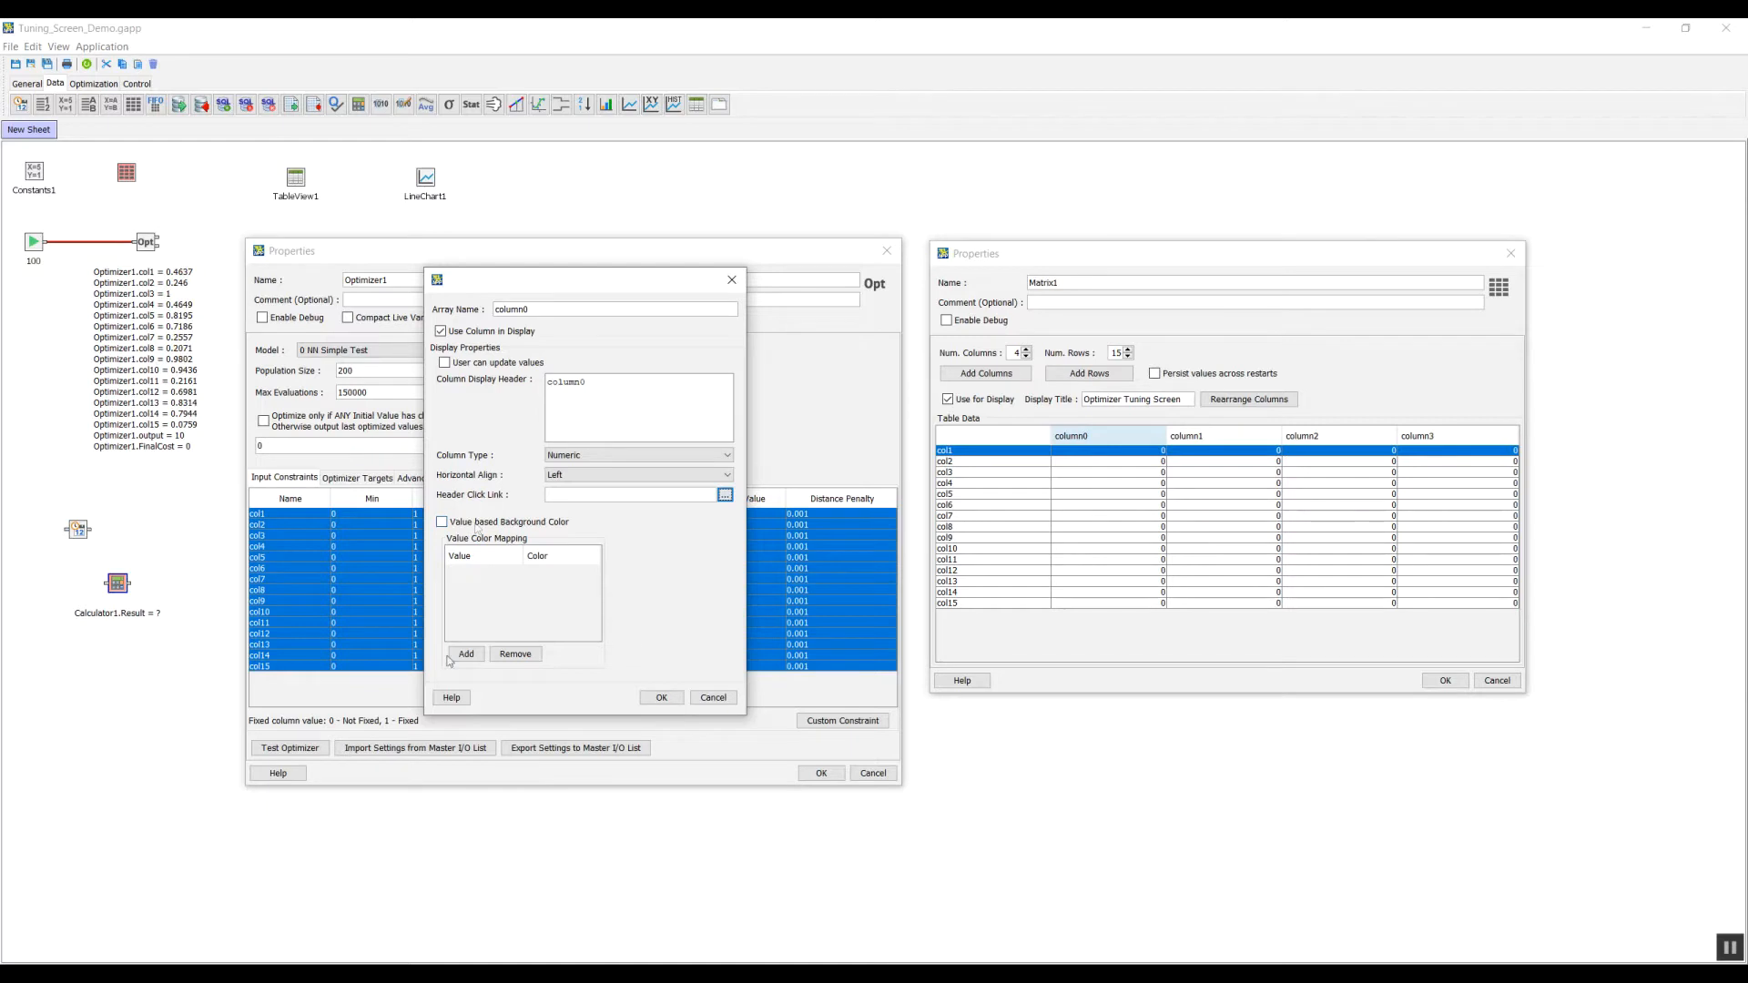
Try the Date Time and String Mapped types for the first column, and return it to Numeric
click(609, 456)
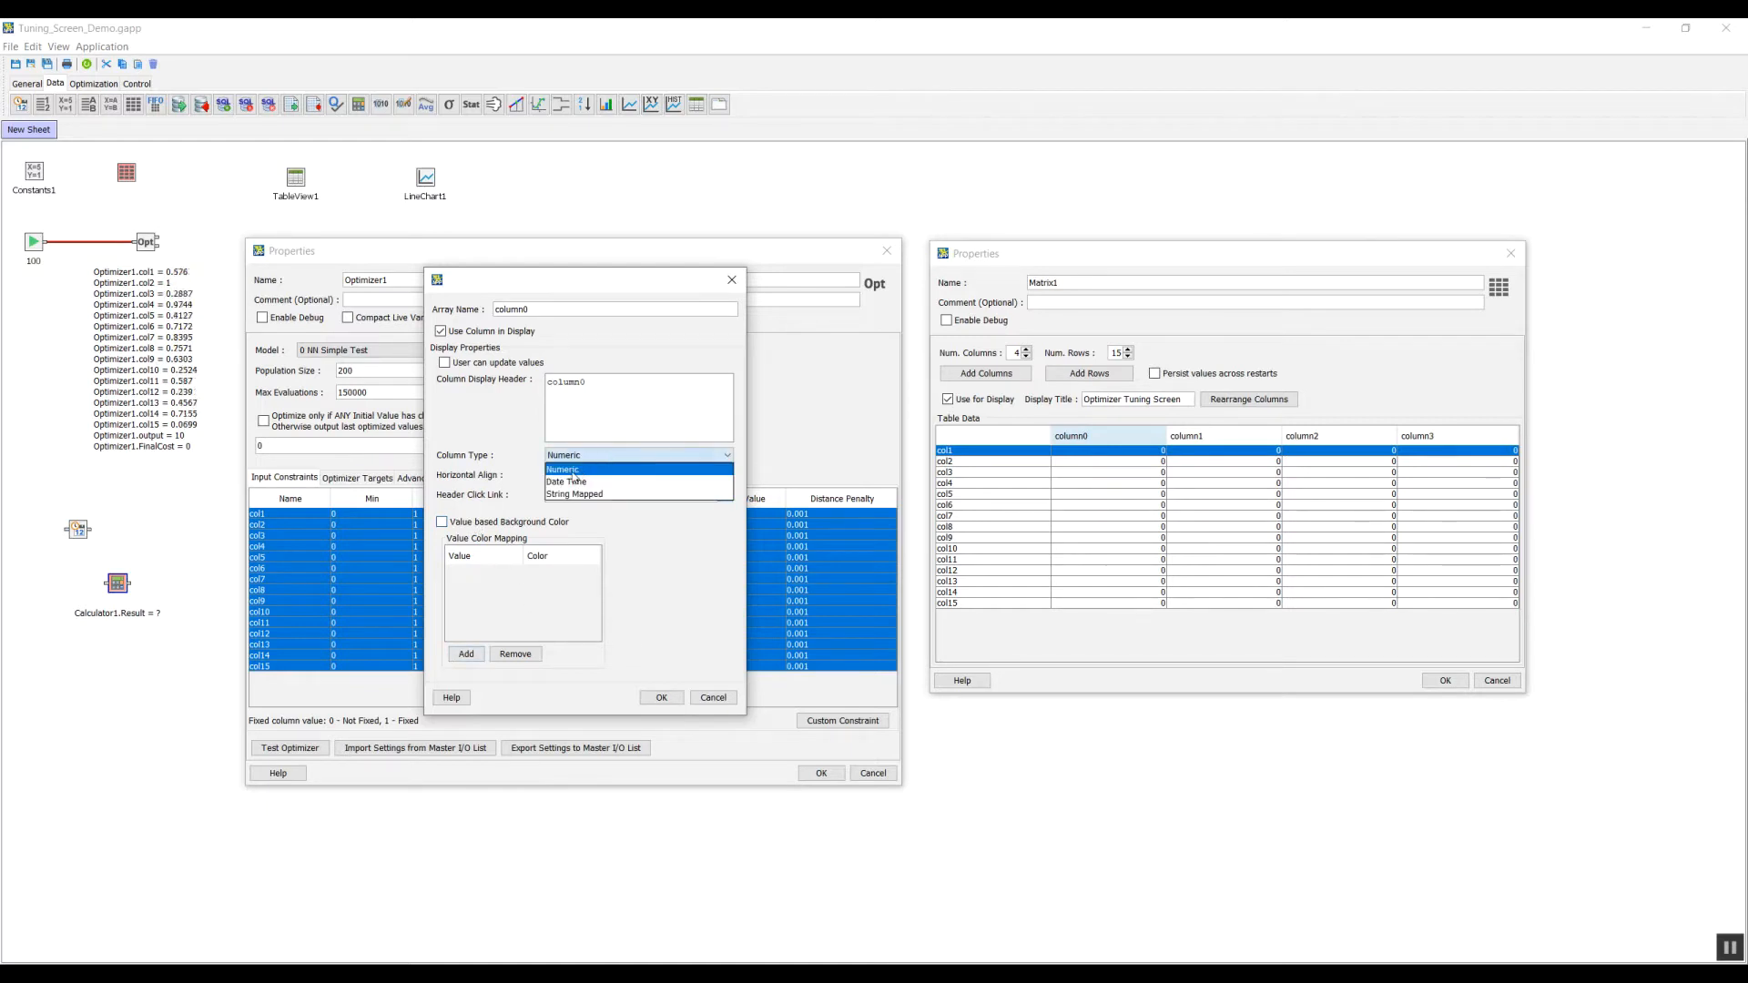
click(583, 474)
click(585, 459)
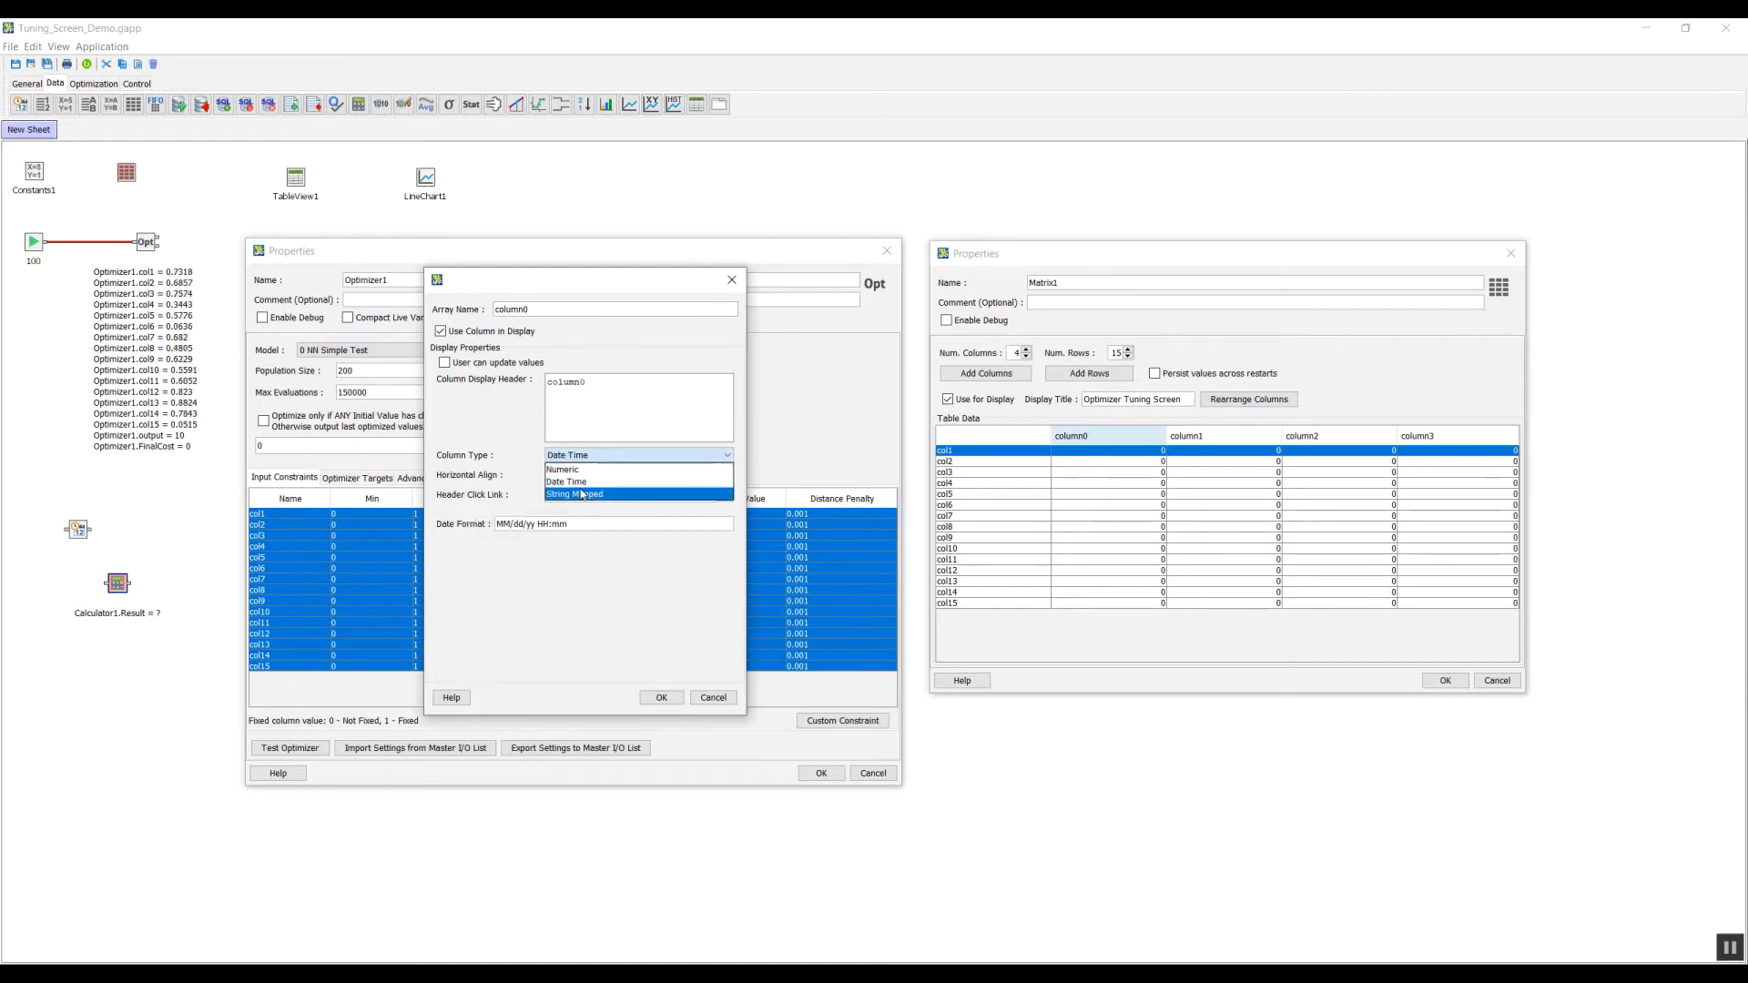
click(582, 493)
click(590, 458)
click(590, 470)
Enable value-based background color for the first column and add color mapping entries for values 0 and 1
click(446, 523)
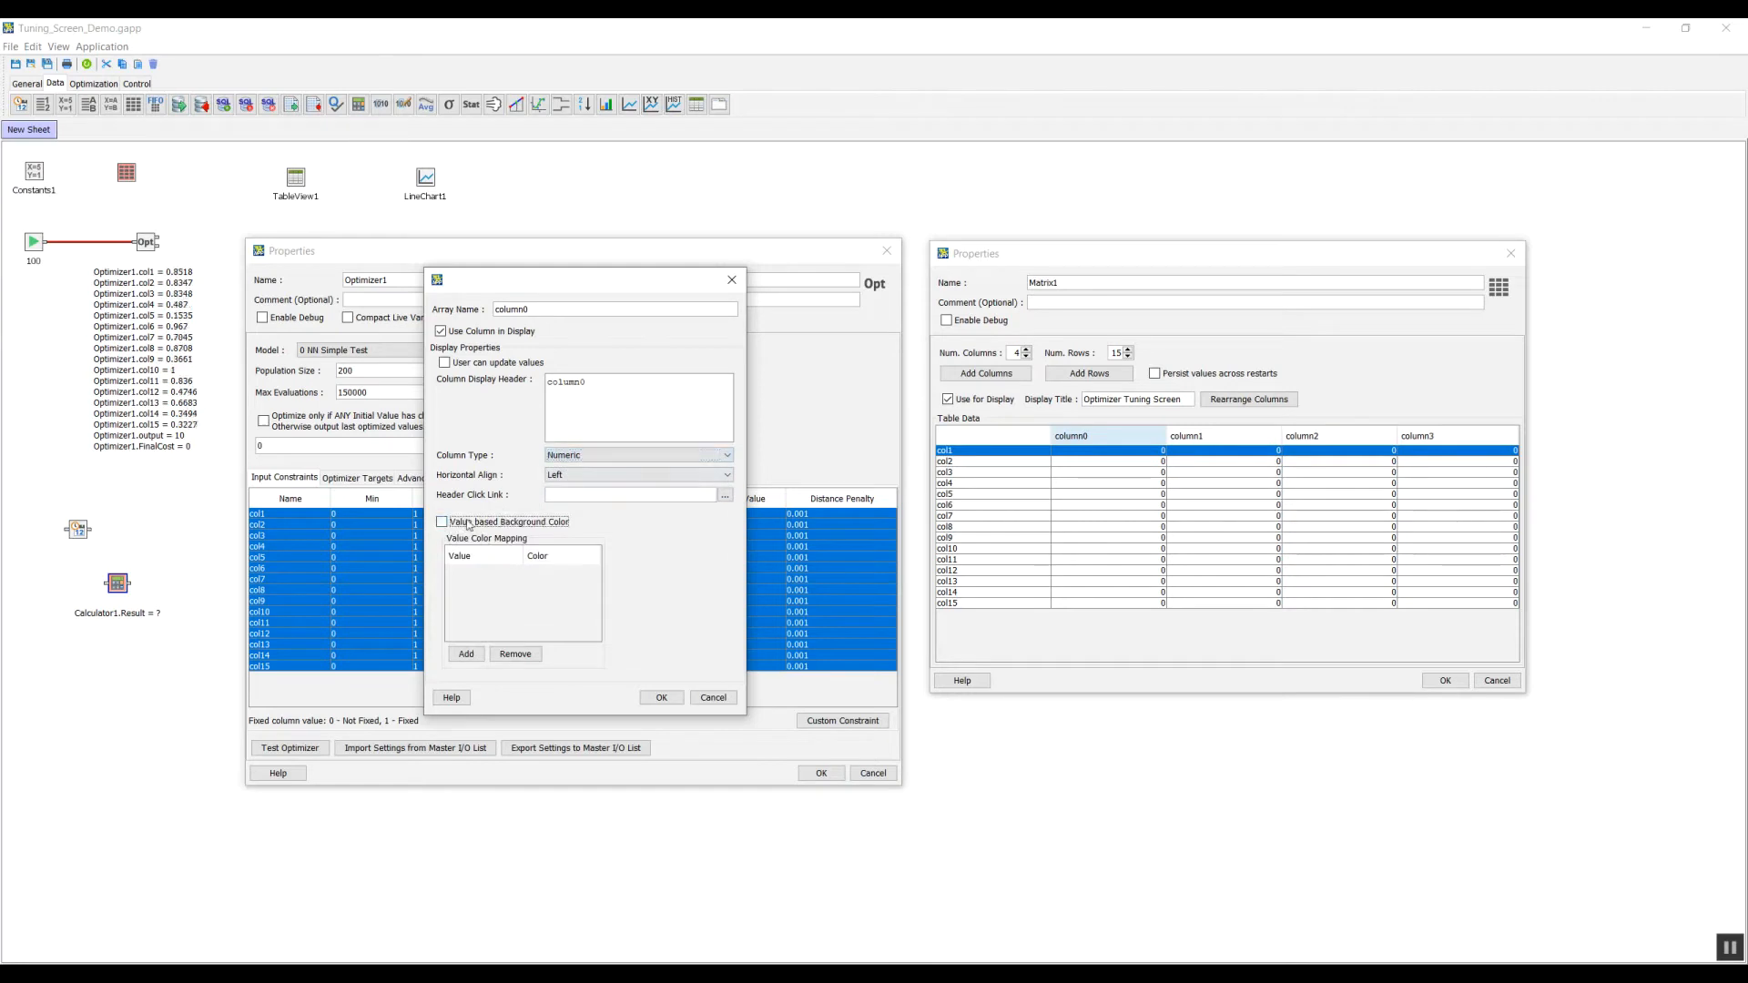
click(466, 653)
double_click(488, 580)
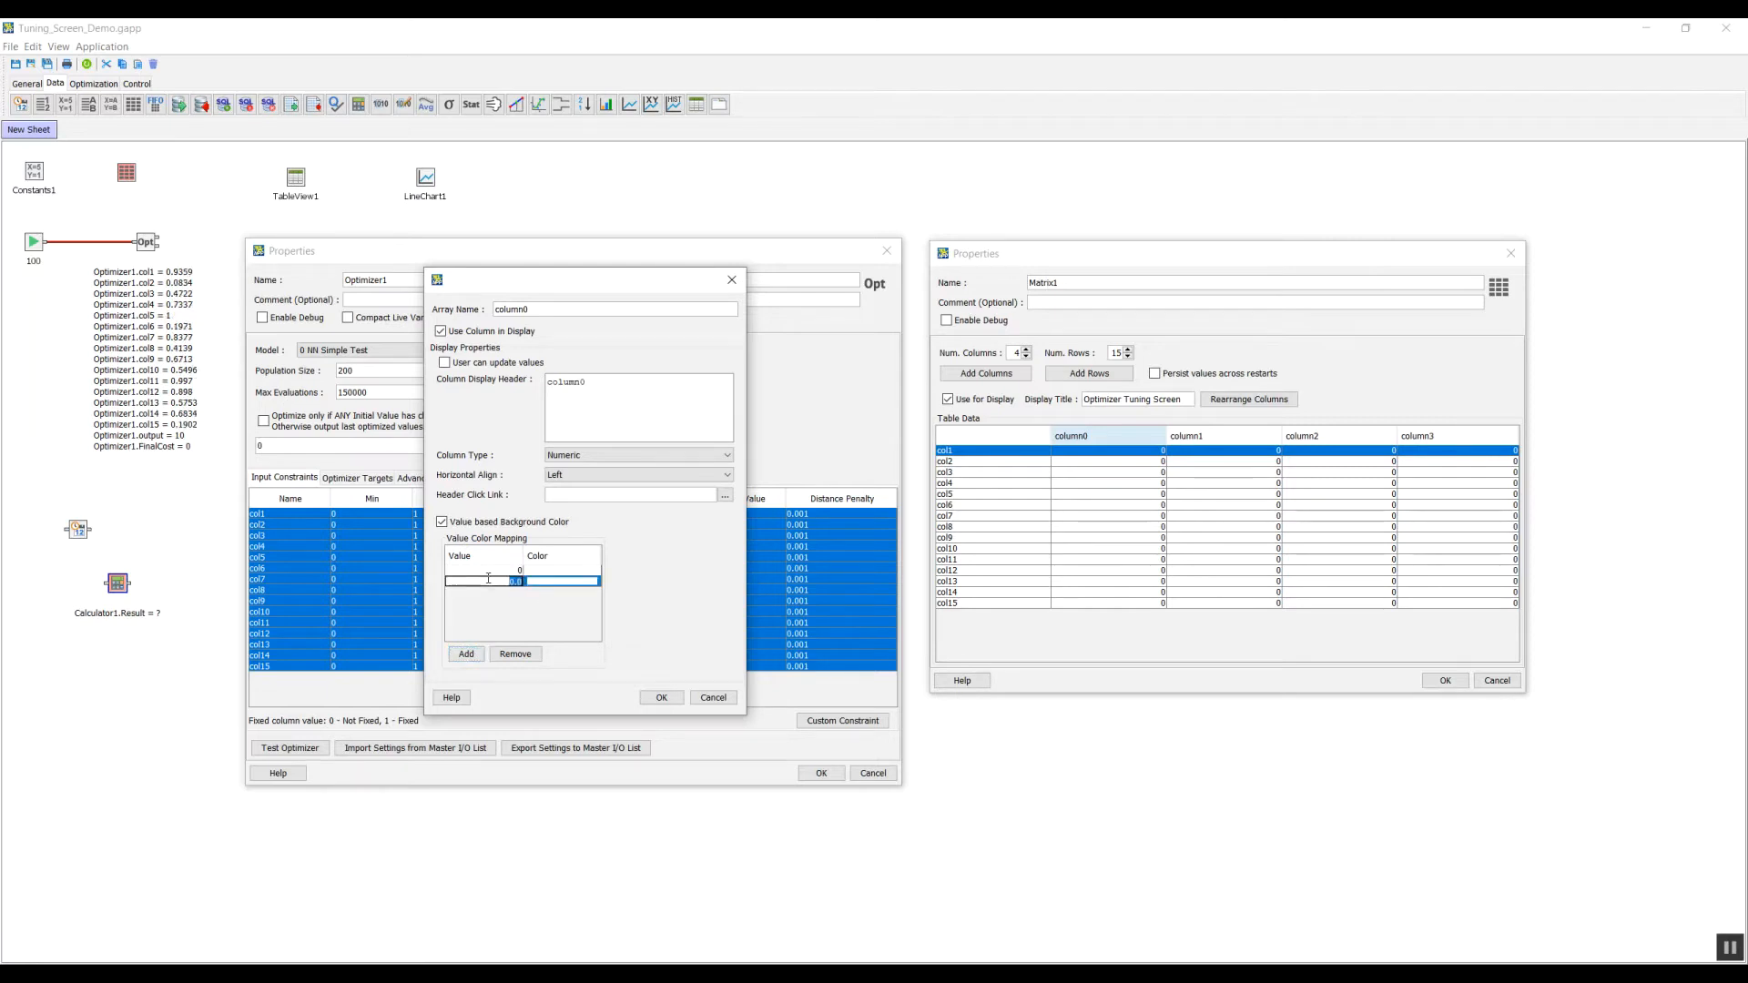
text(1)
key(Return)
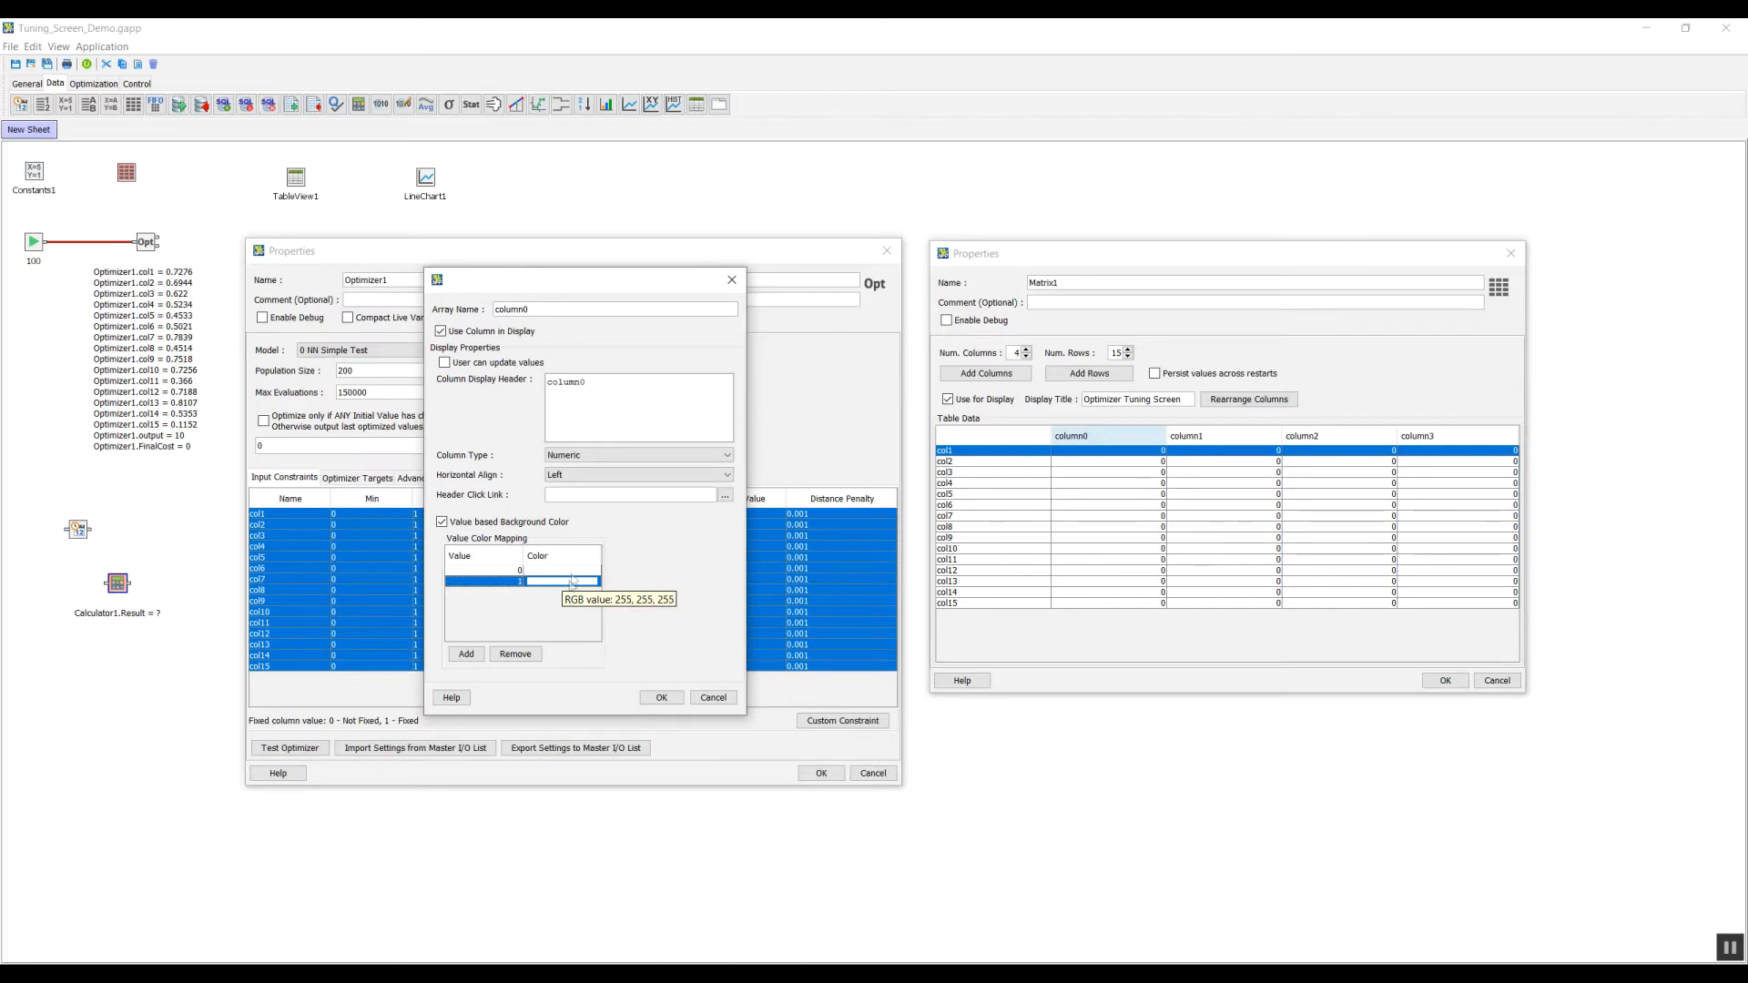
Assign purple (RGB 102, 0, 255) to value 0 and green to value 1 in the color mapping
double_click(572, 571)
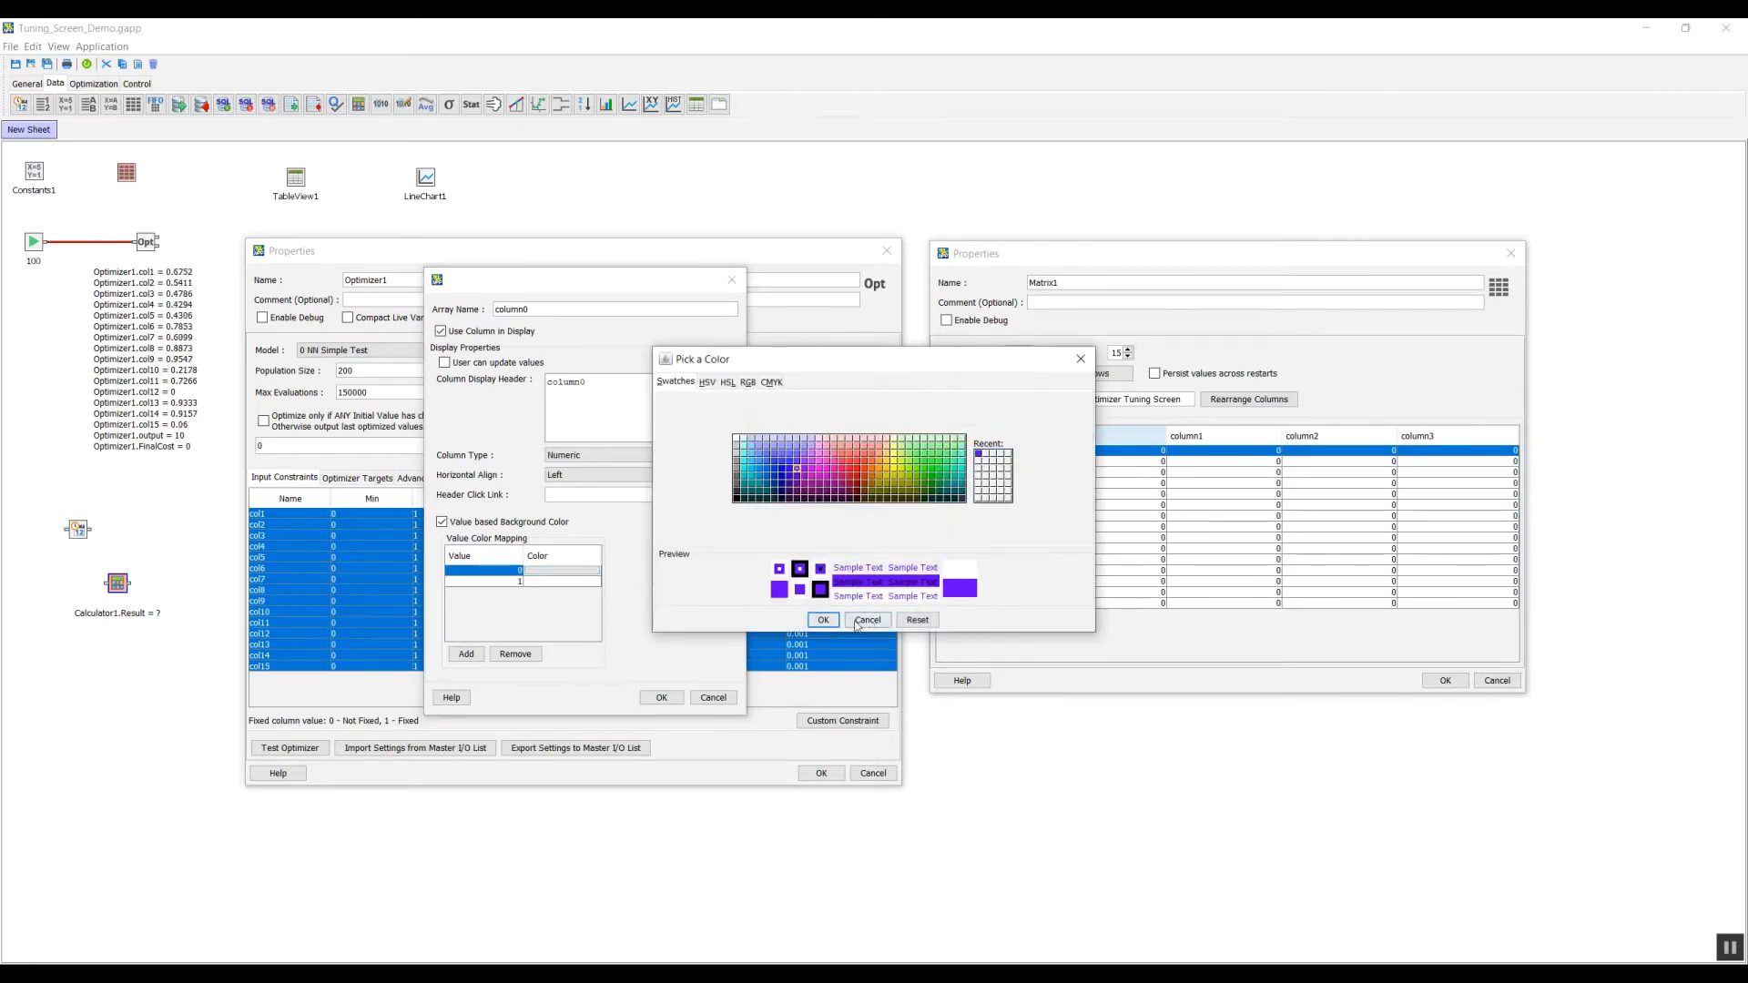
click(823, 619)
double_click(553, 580)
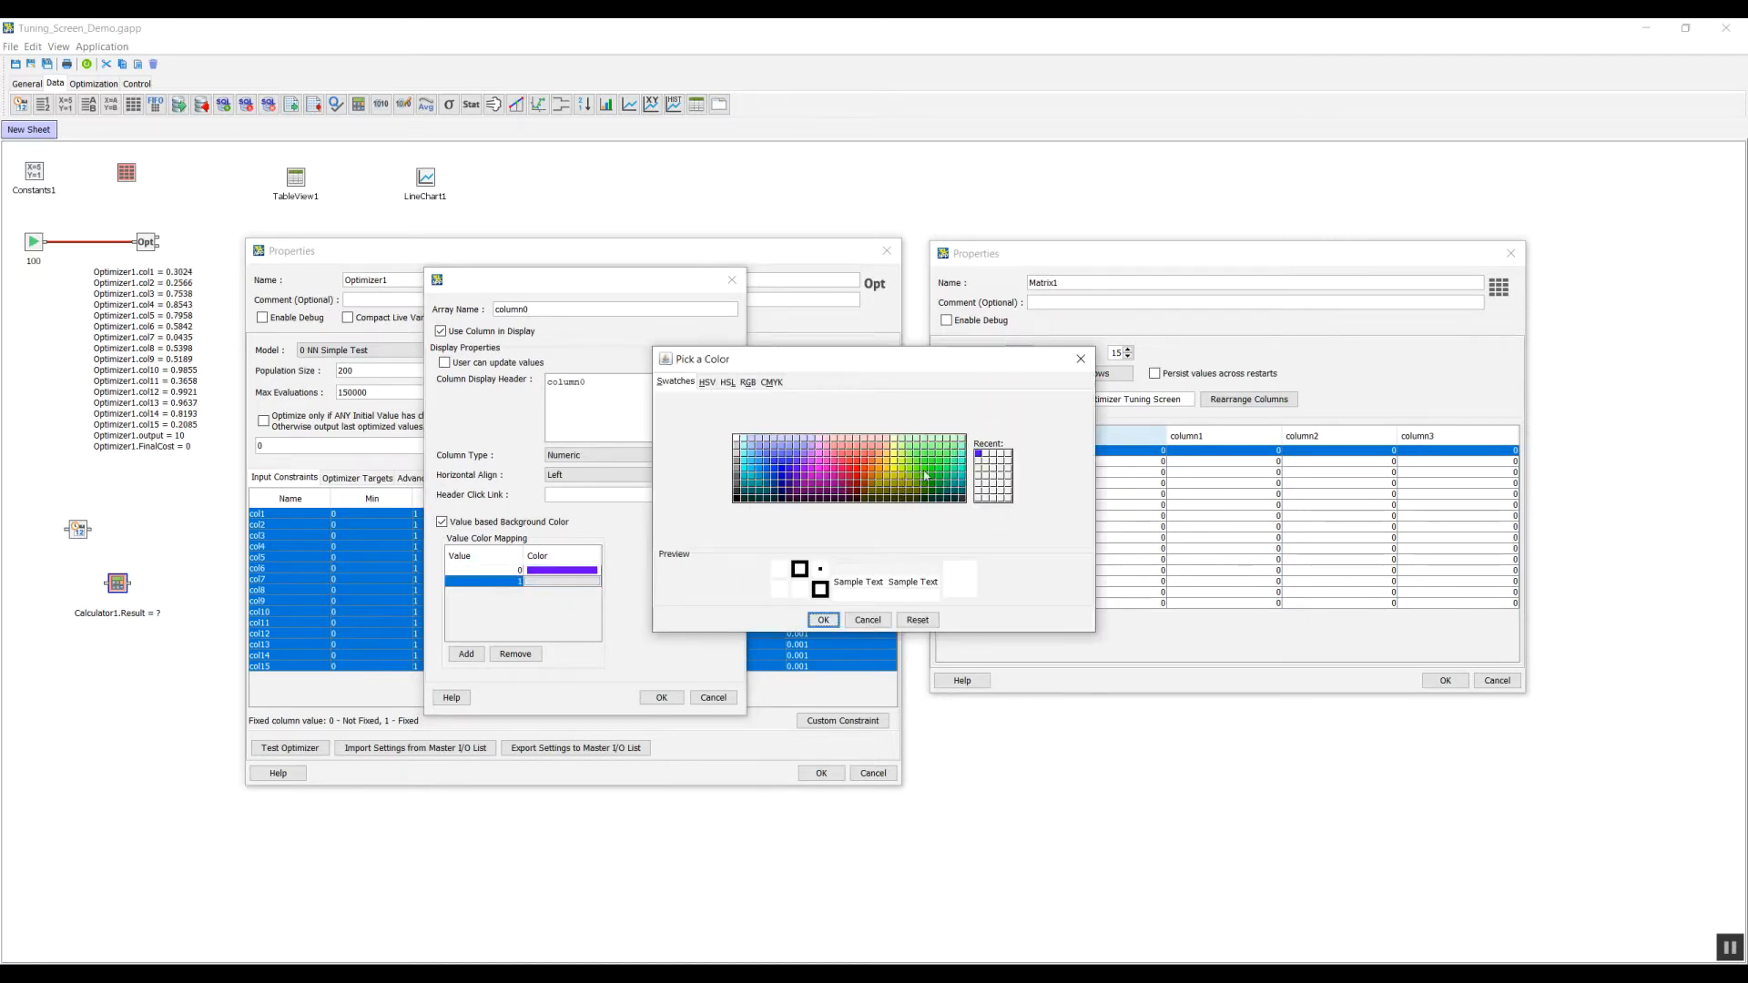
click(902, 489)
click(823, 619)
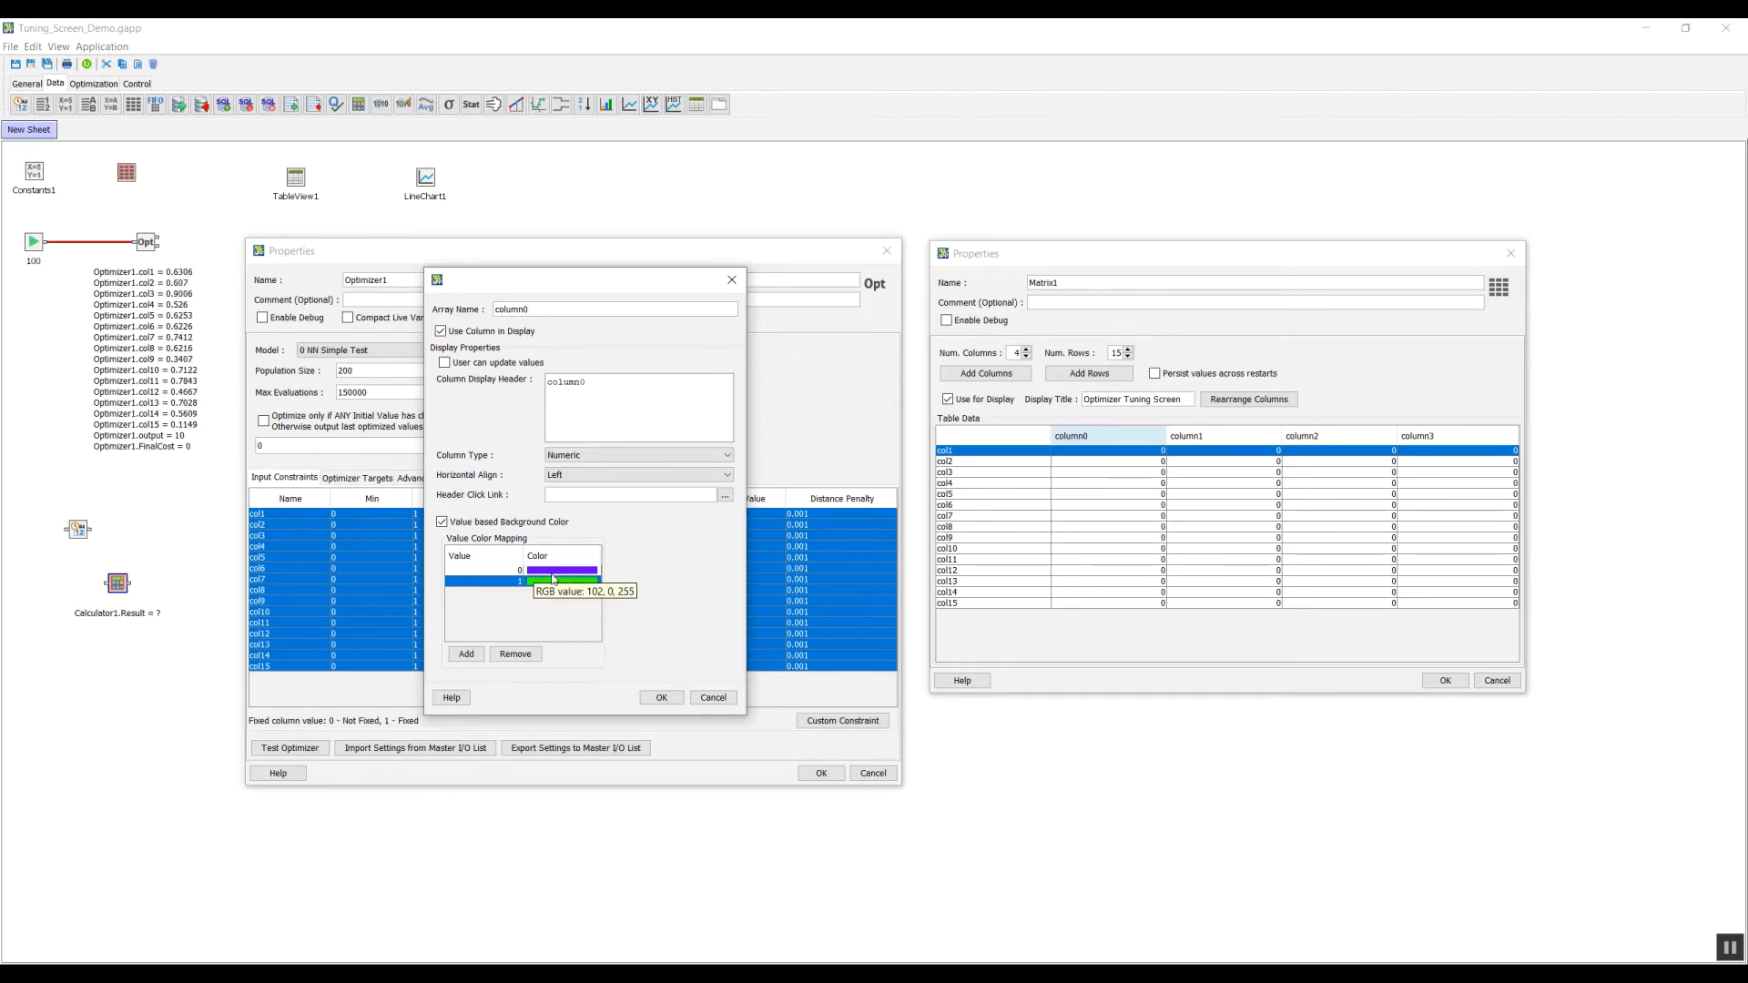
Copy both entries of the first column's value color mapping and discard the column settings
click(494, 571)
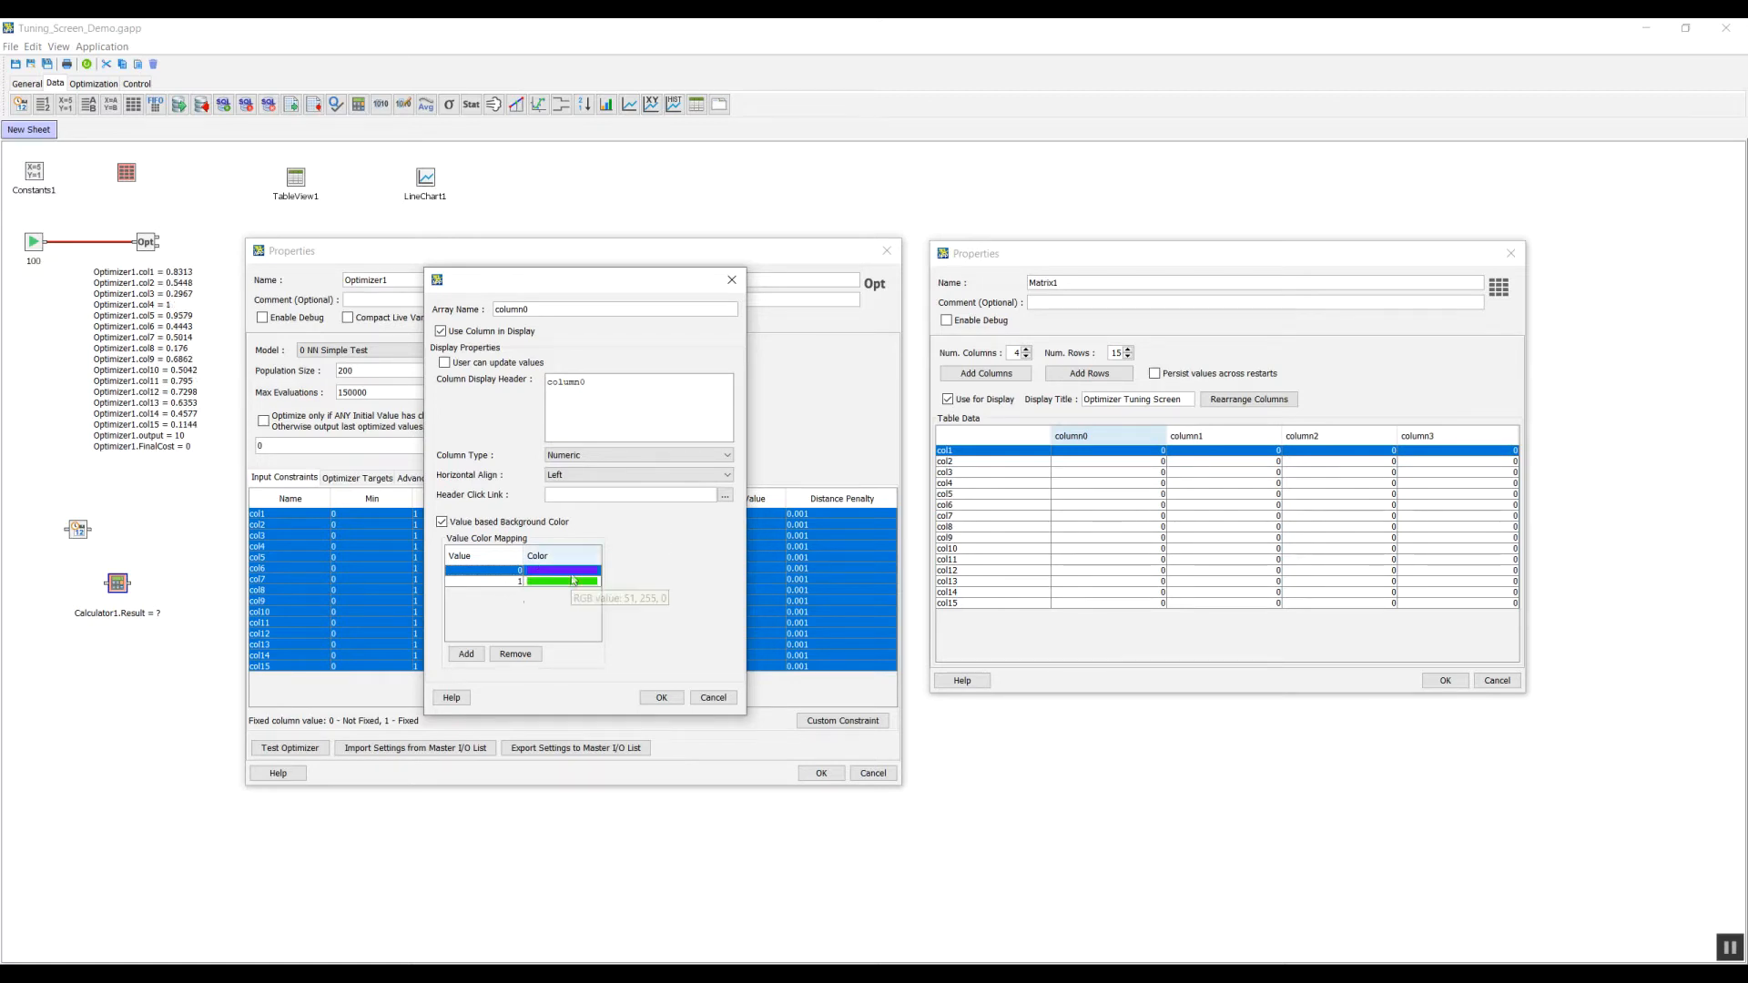
click(493, 579)
click(494, 572)
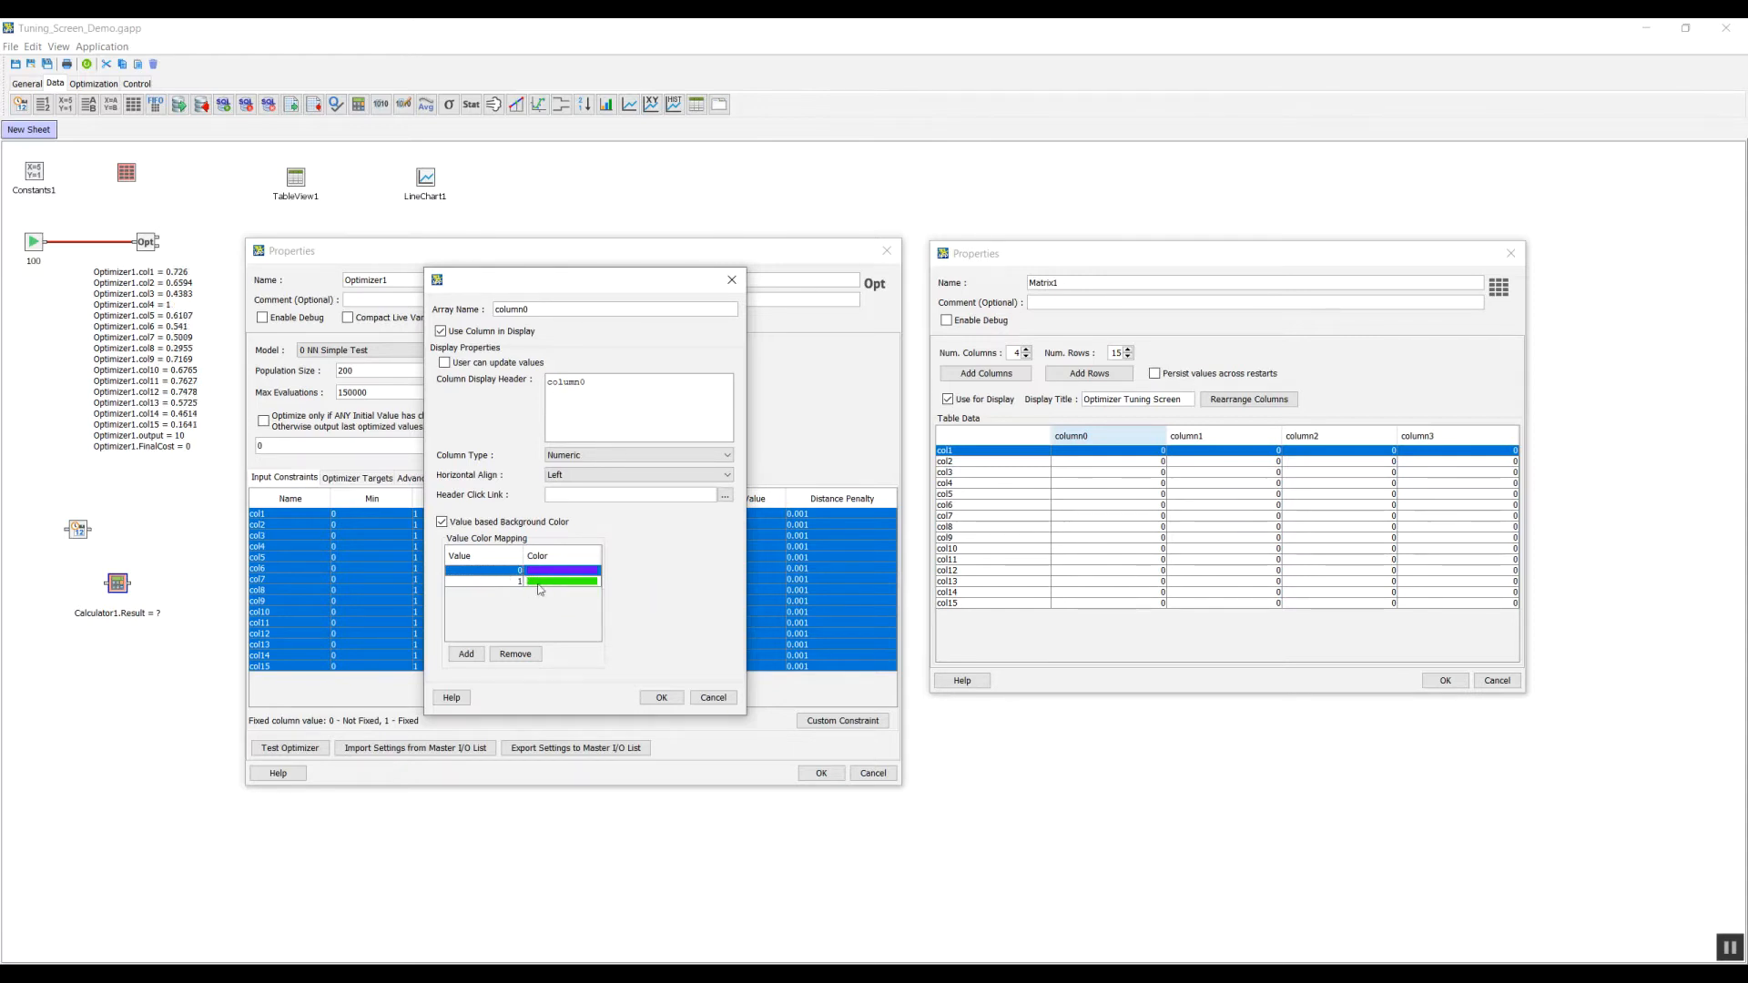
double_click(554, 582)
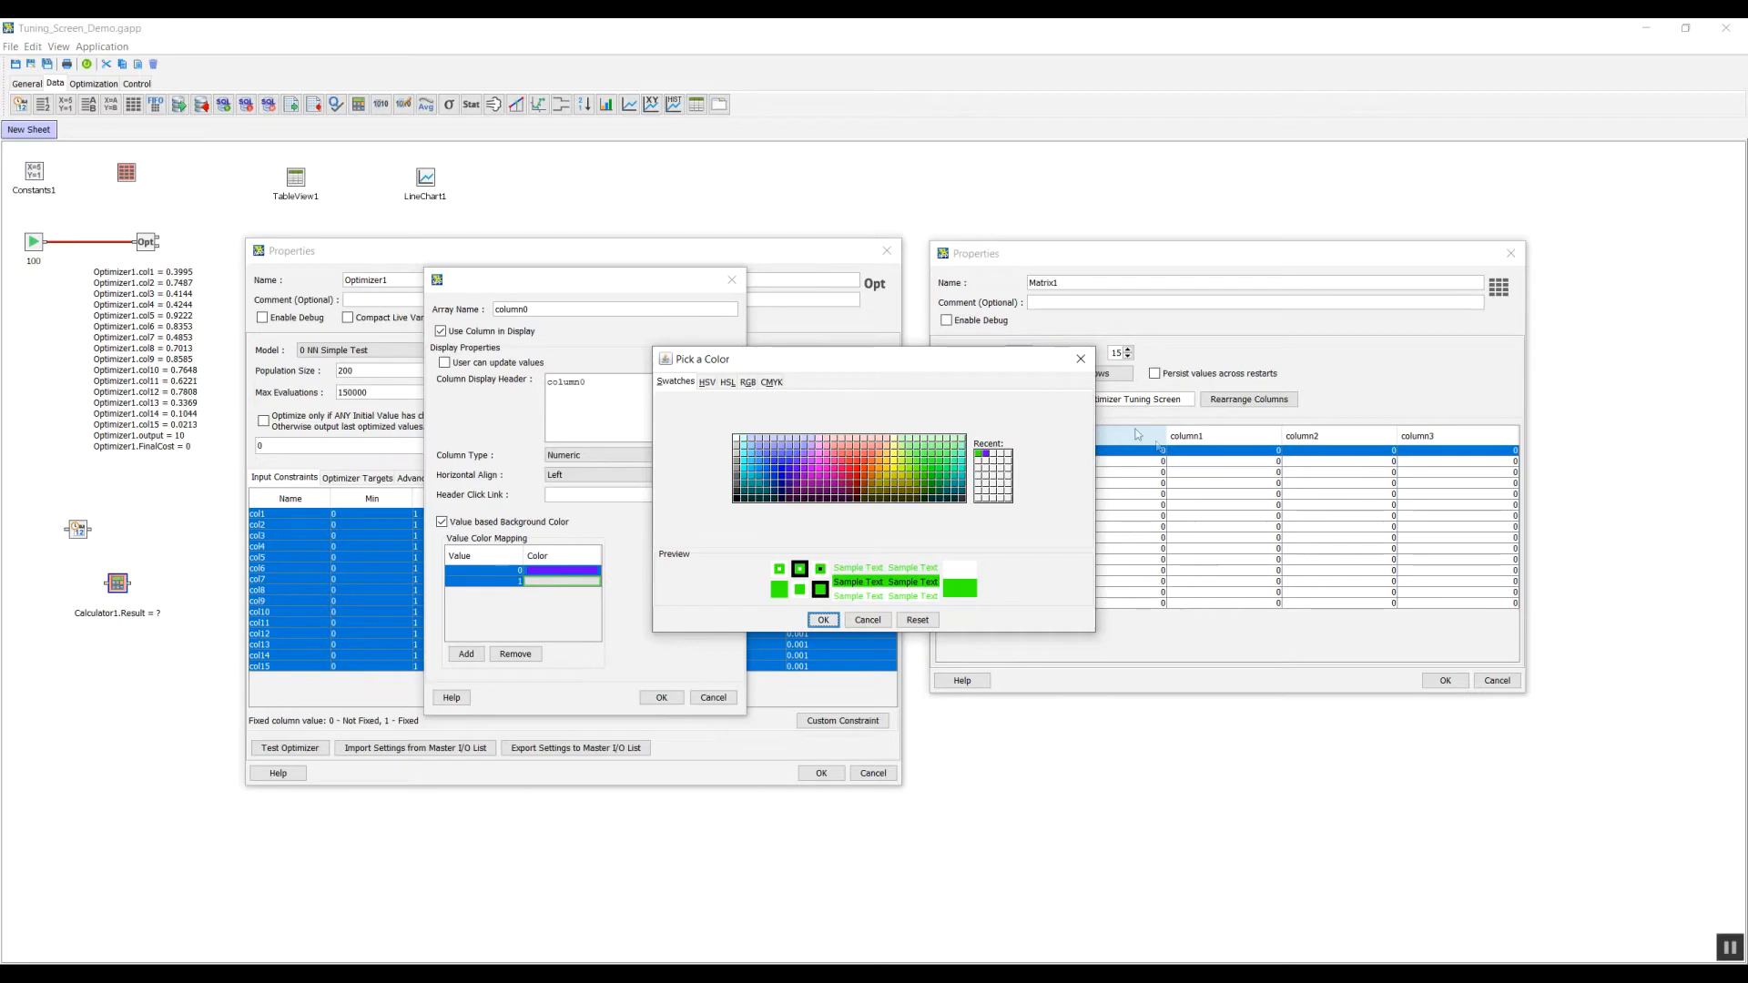
click(1084, 364)
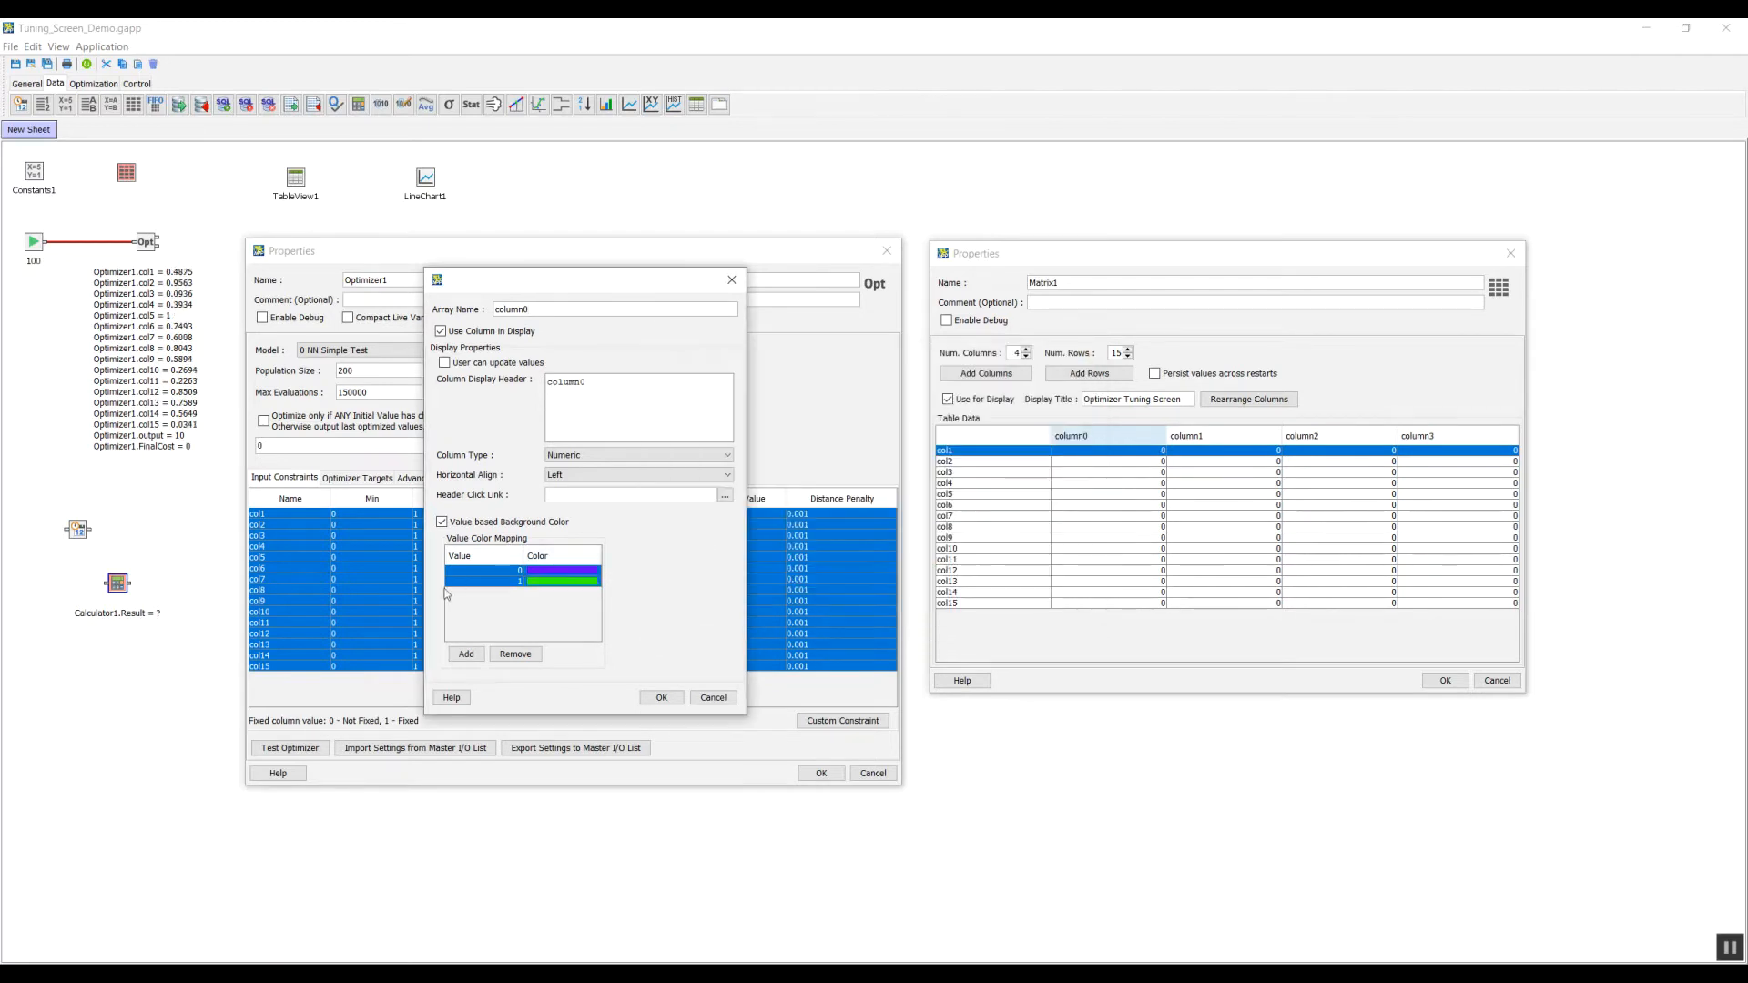
click(468, 573)
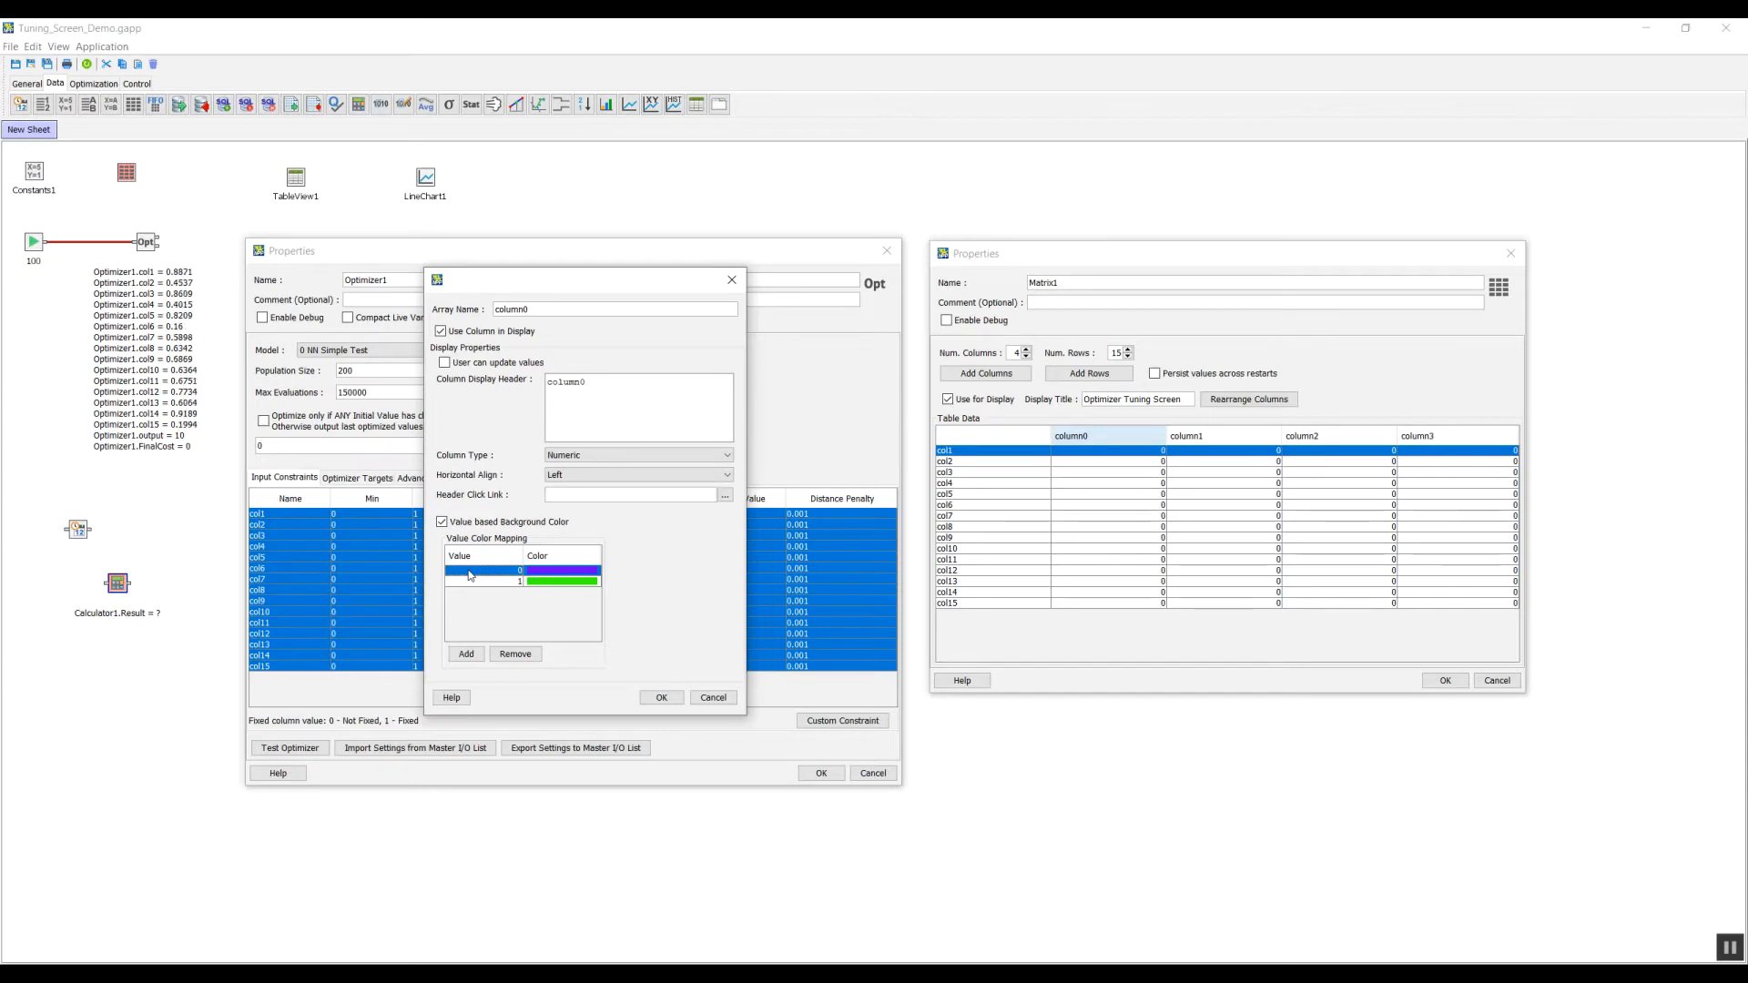
key(ctrl+a)
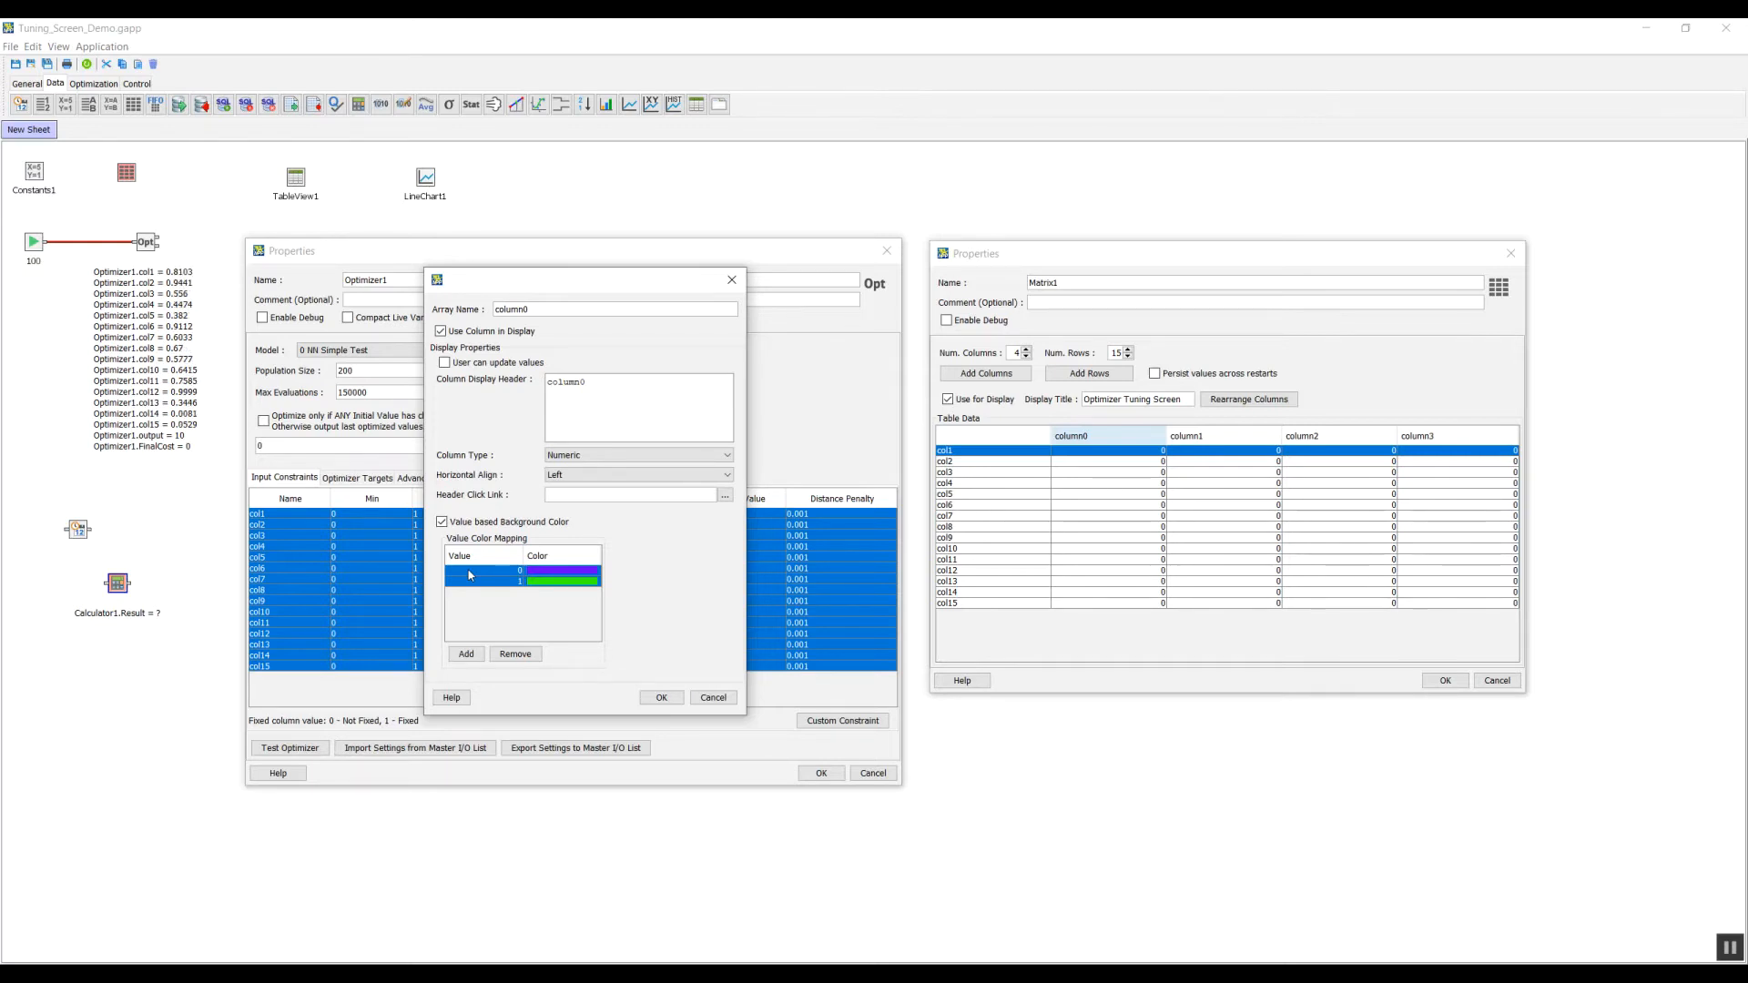
click(701, 698)
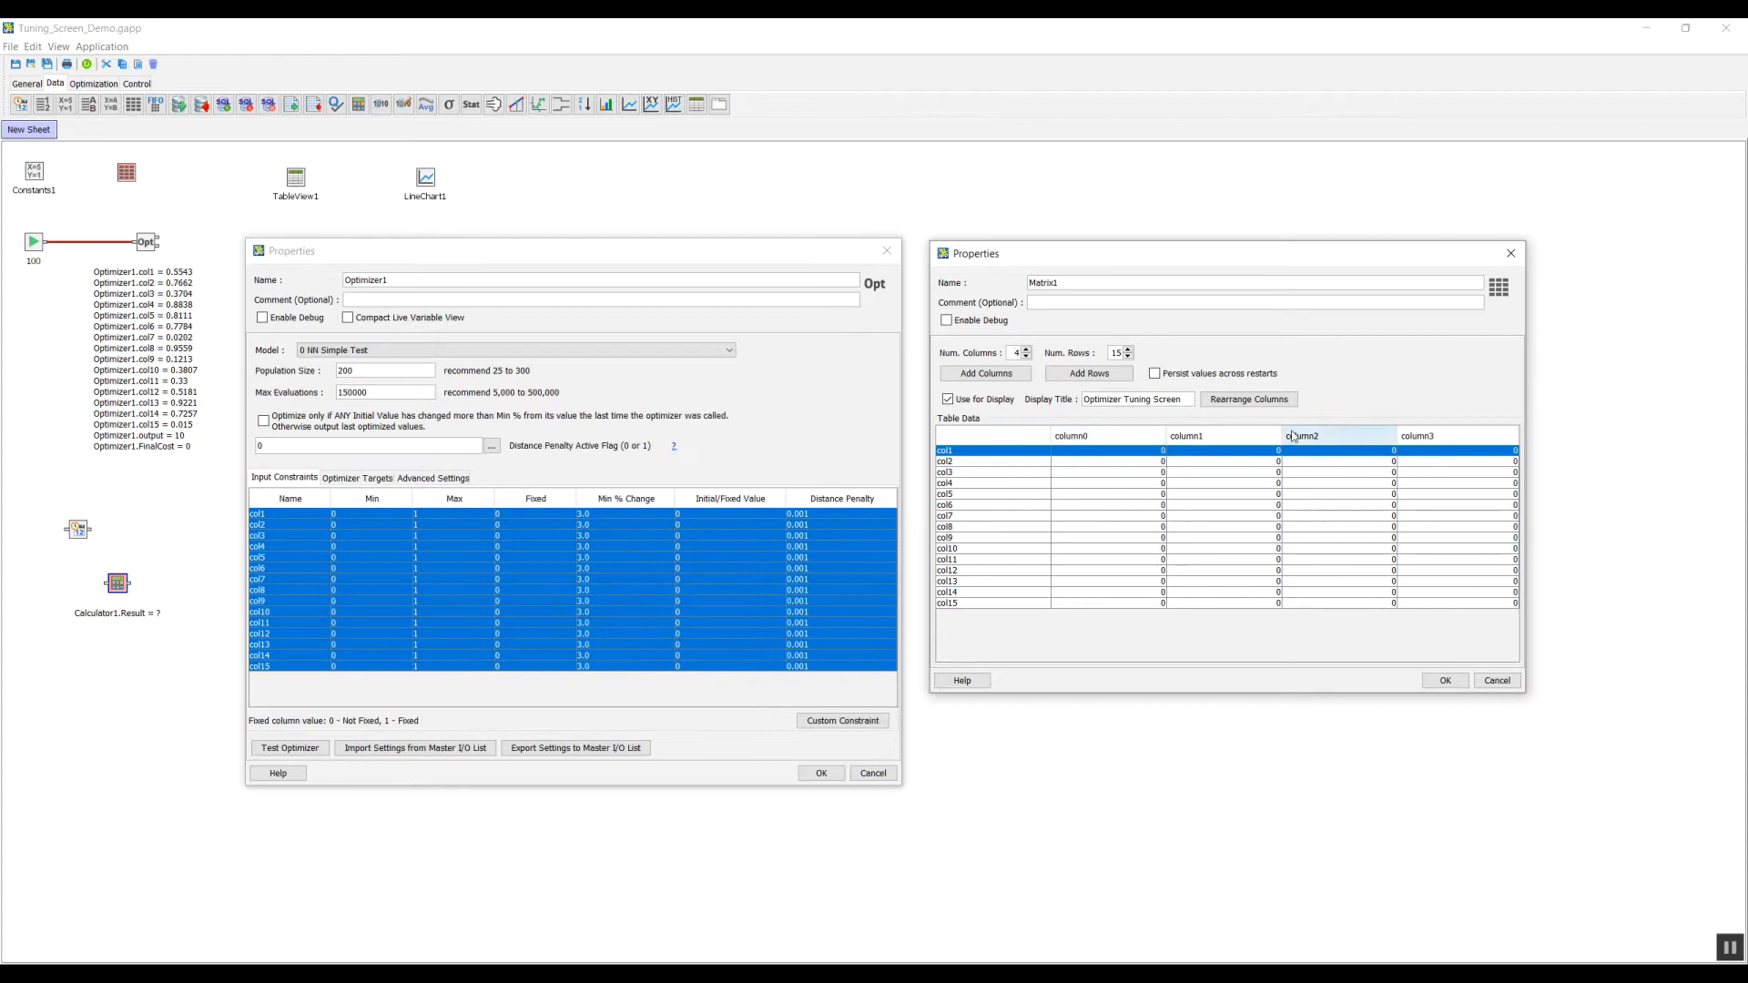
Enable value-based background color for column1, paste the copied color mappings into new entries, and discard the settings
double_click(1262, 437)
click(1123, 529)
click(1106, 662)
double_click(1104, 661)
click(1128, 582)
key(ctrl+v)
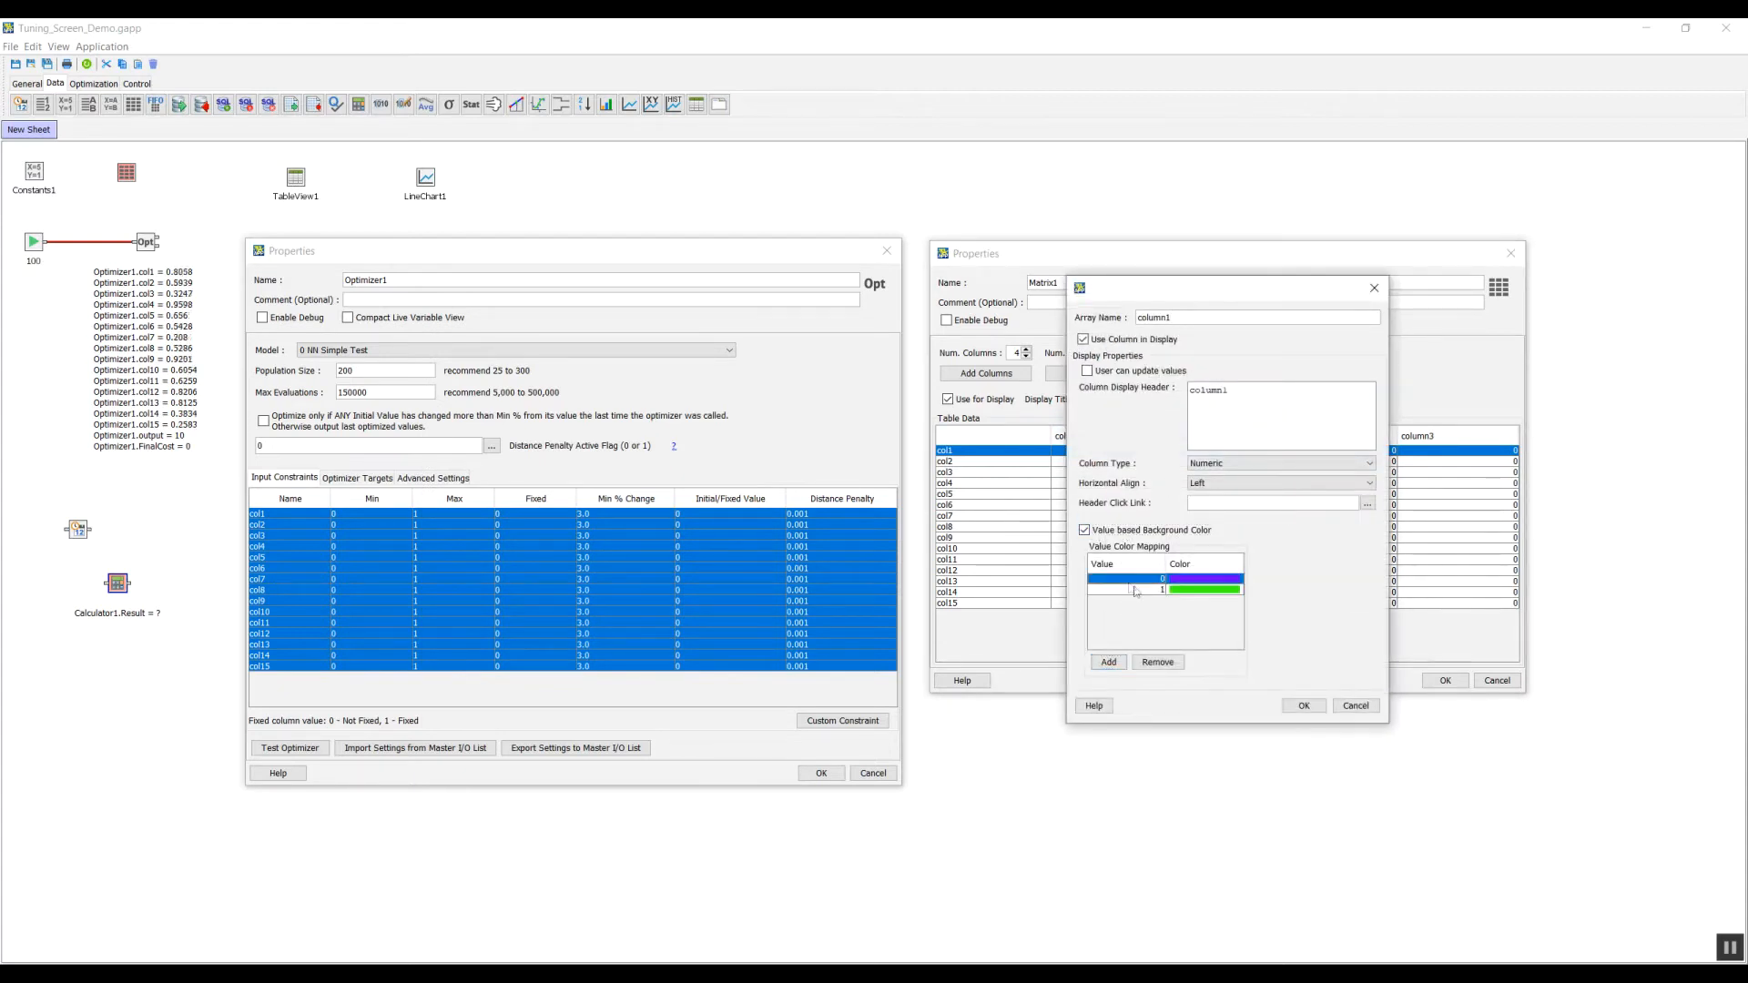
click(1354, 707)
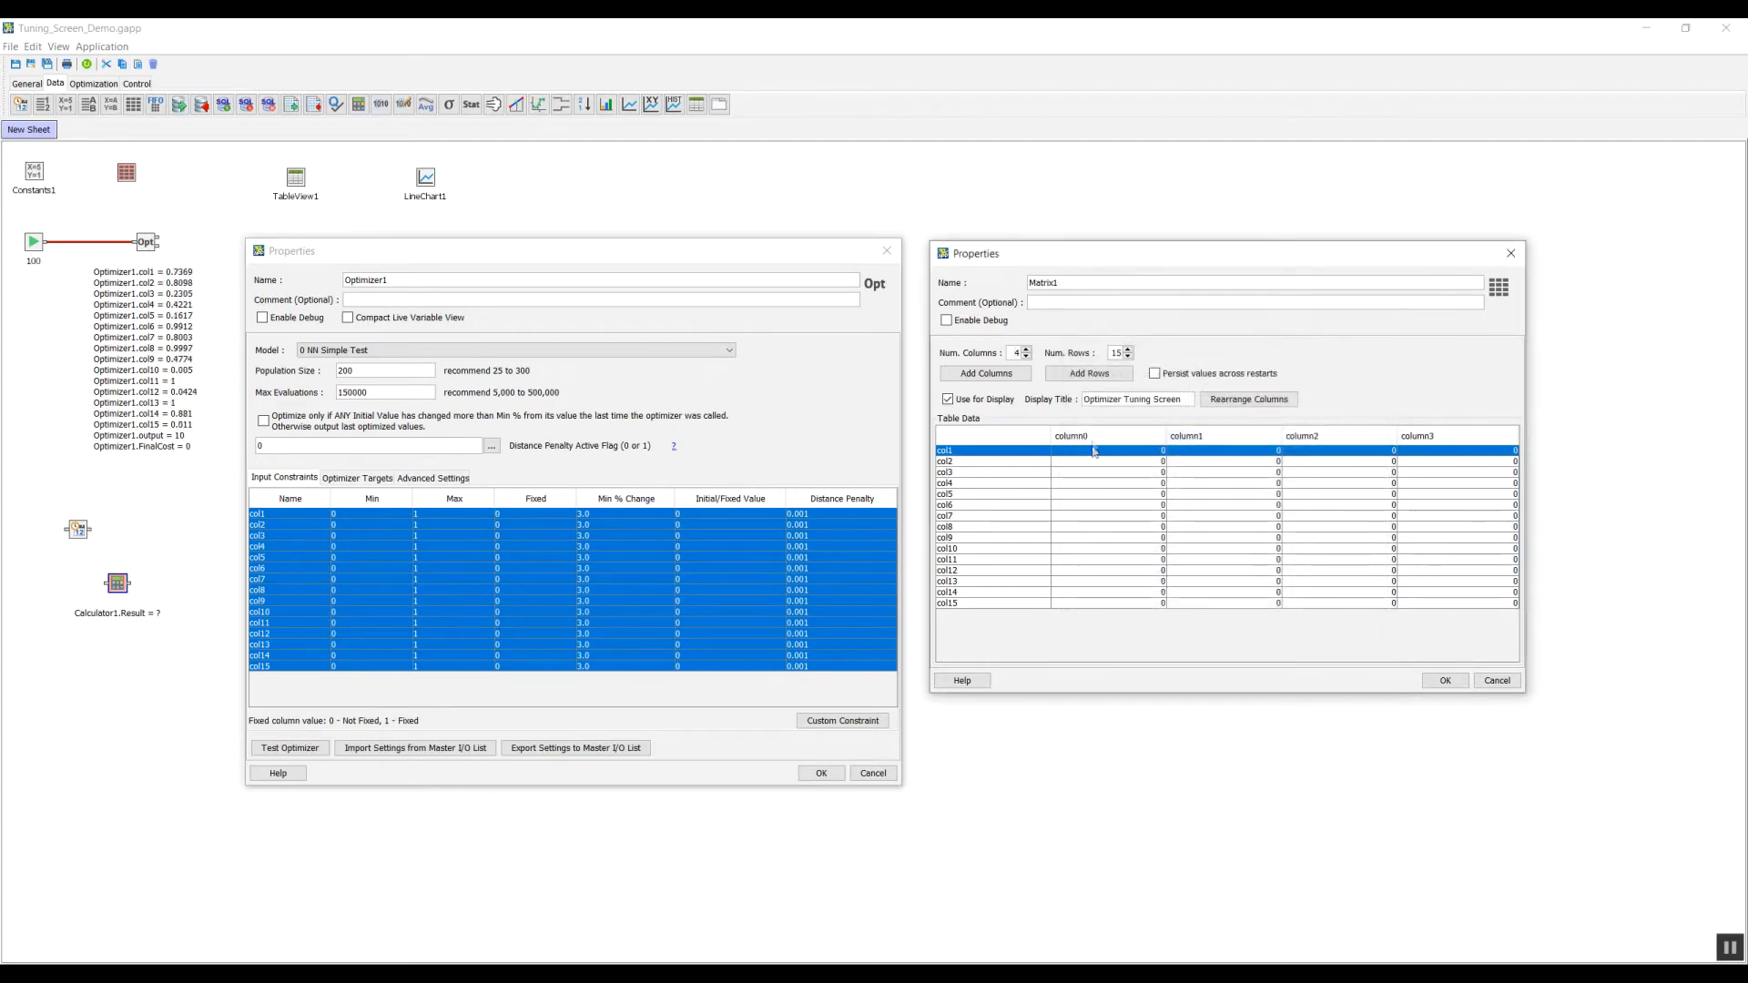
Set the first column's array name to Min and allow users to update its values
double_click(1091, 438)
drag(1199, 290, 594, 255)
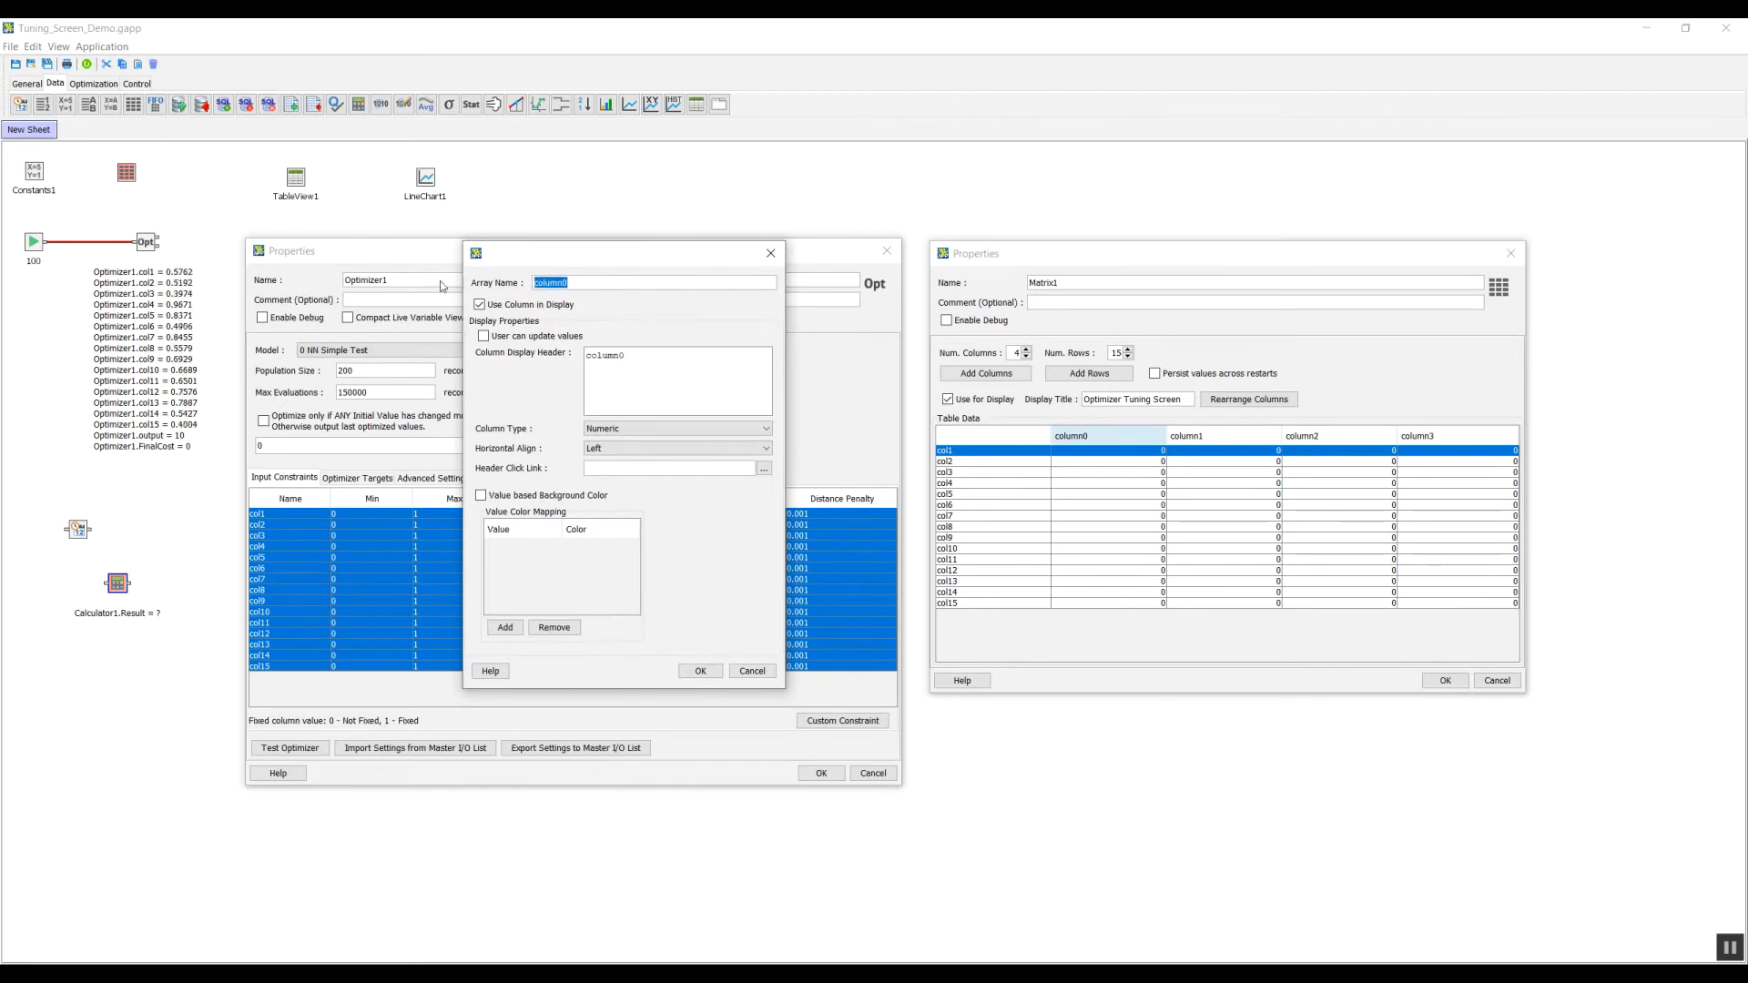
text(Min)
click(526, 337)
Set the first column's display header to Min with Center horizontal alignment, and apply the settings
key(Tab)
text(M)
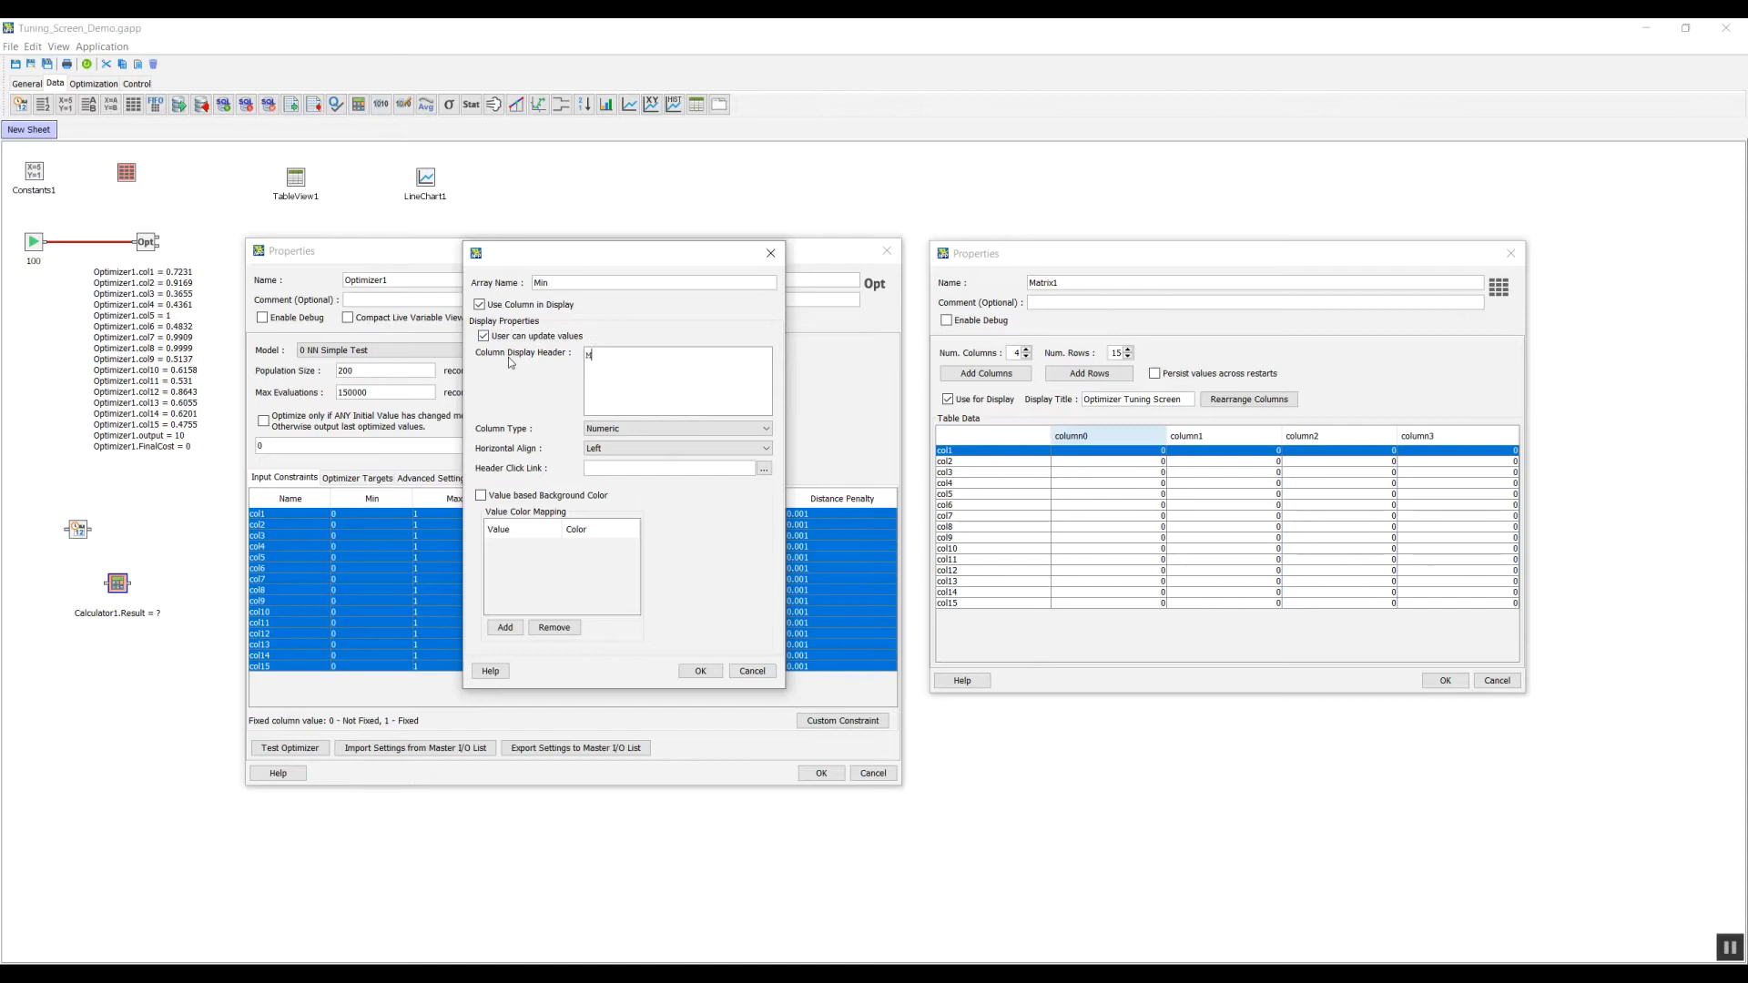
click(623, 448)
click(609, 476)
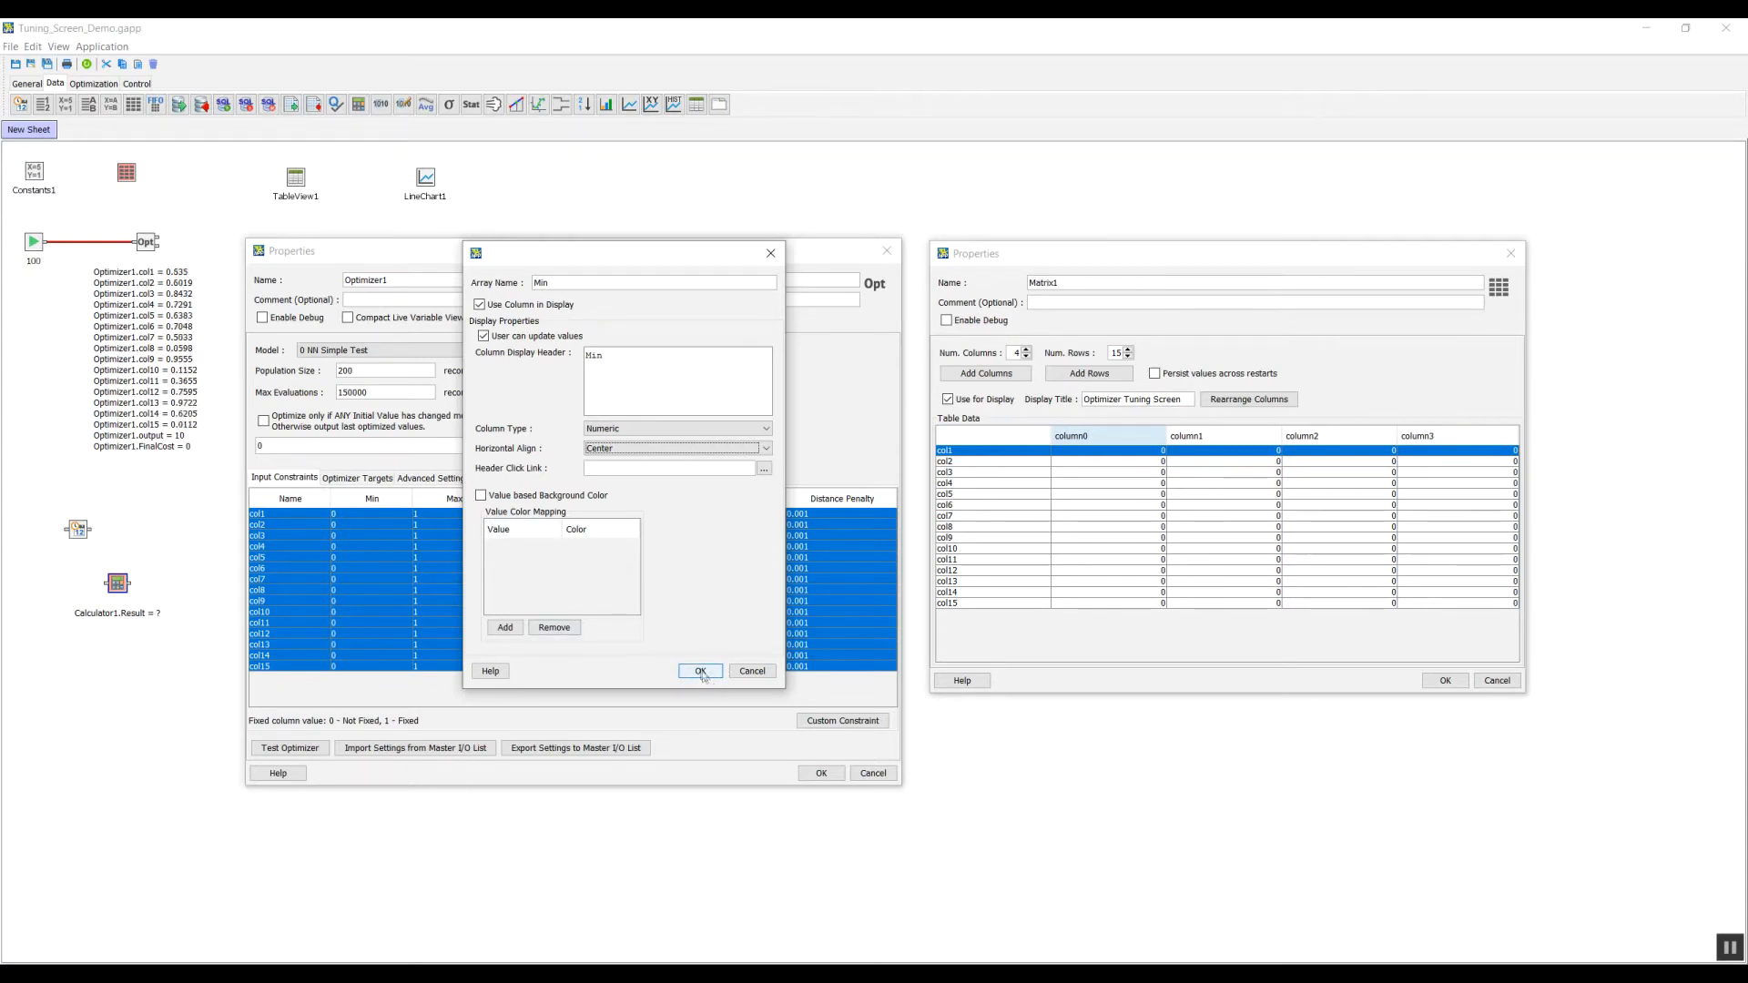
click(703, 676)
Set the second column's array name to Max and allow users to update its values
double_click(1218, 445)
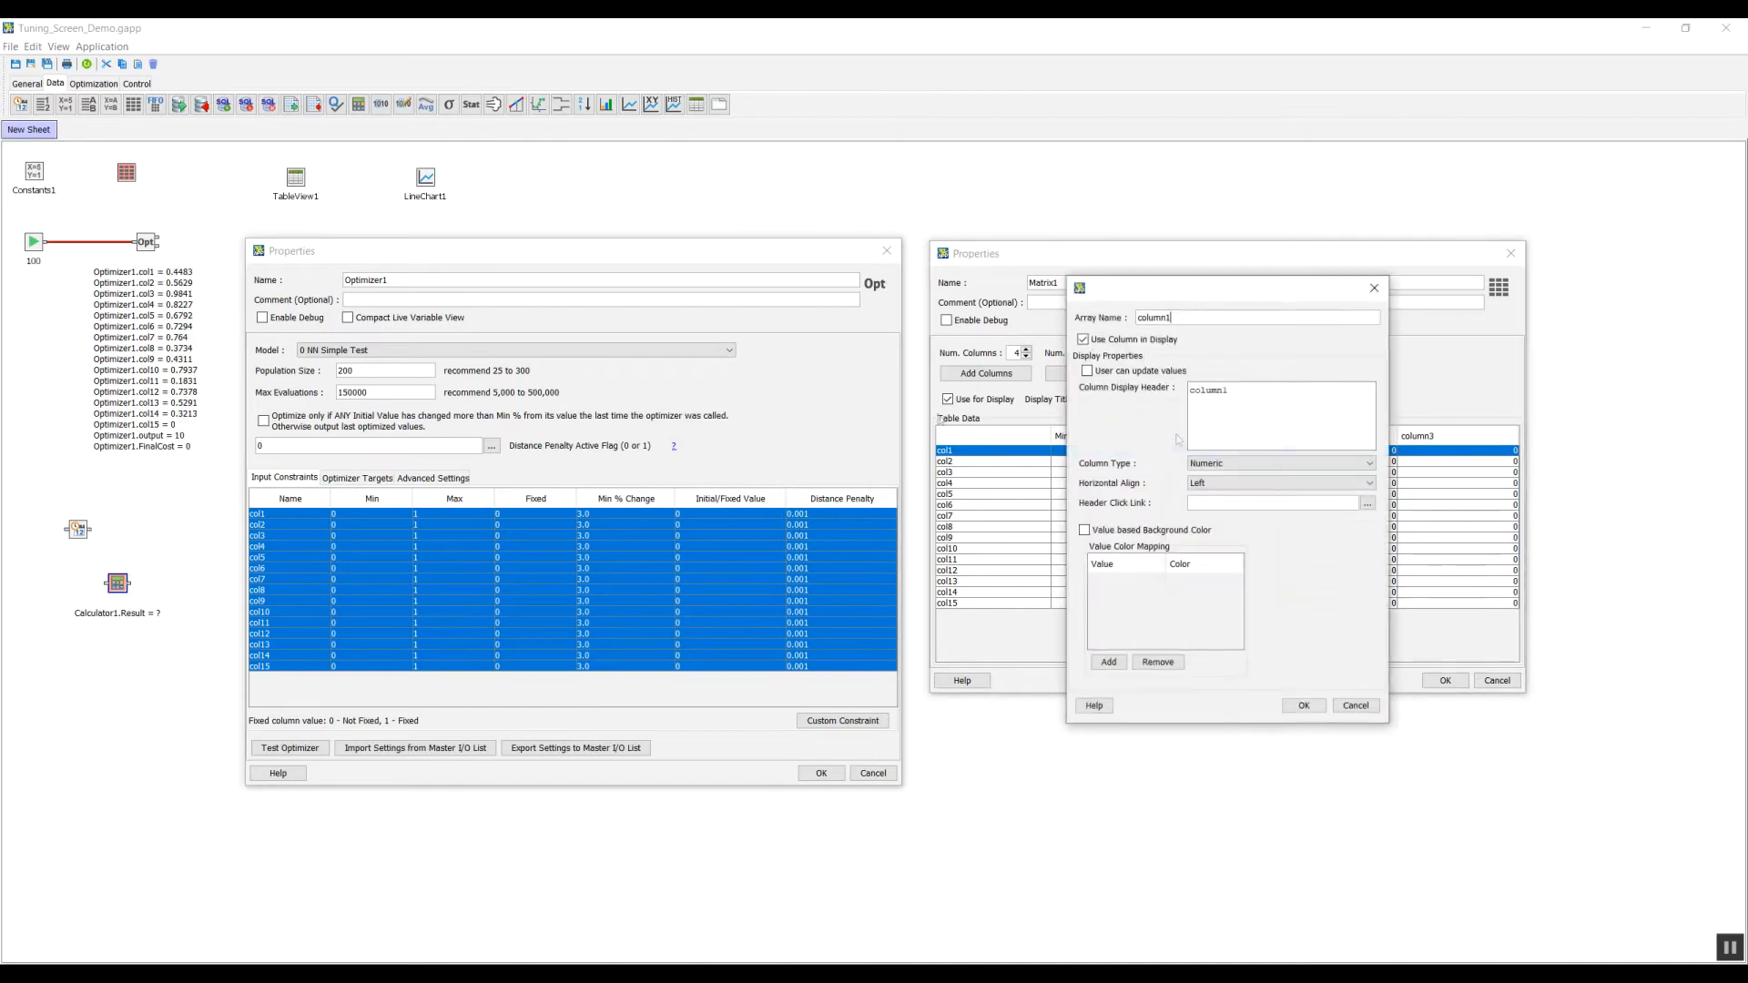
drag(1182, 290, 433, 277)
text(Max)
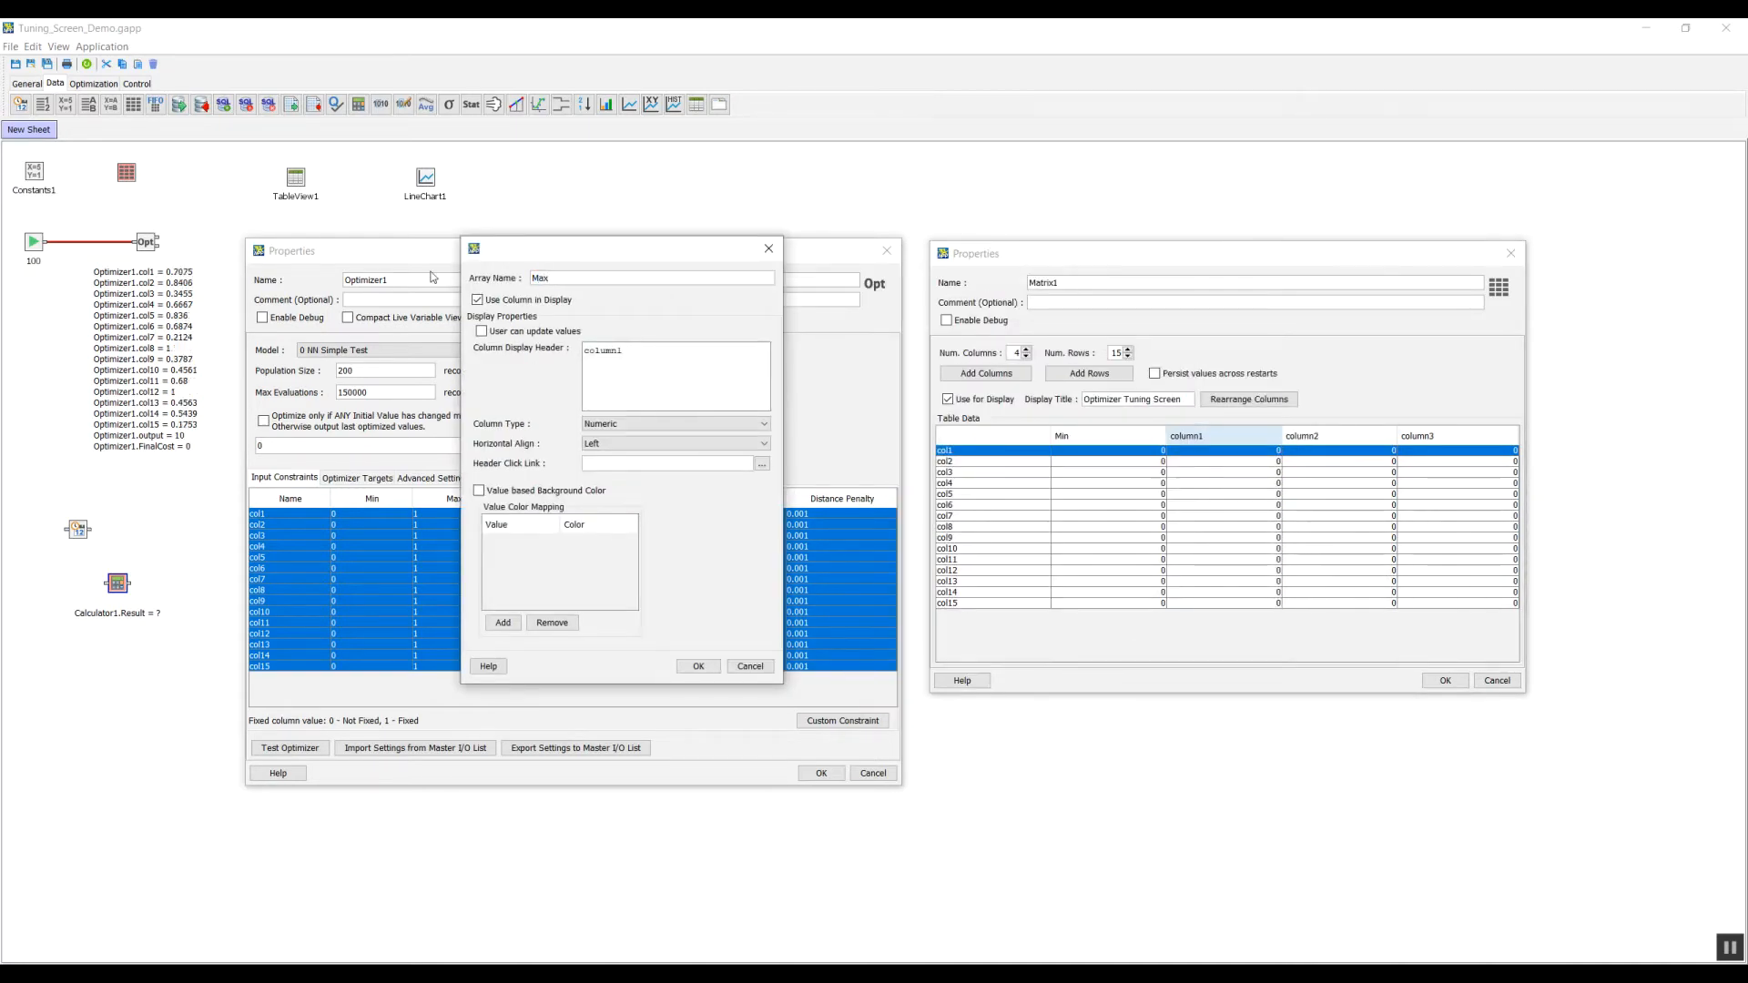
click(530, 332)
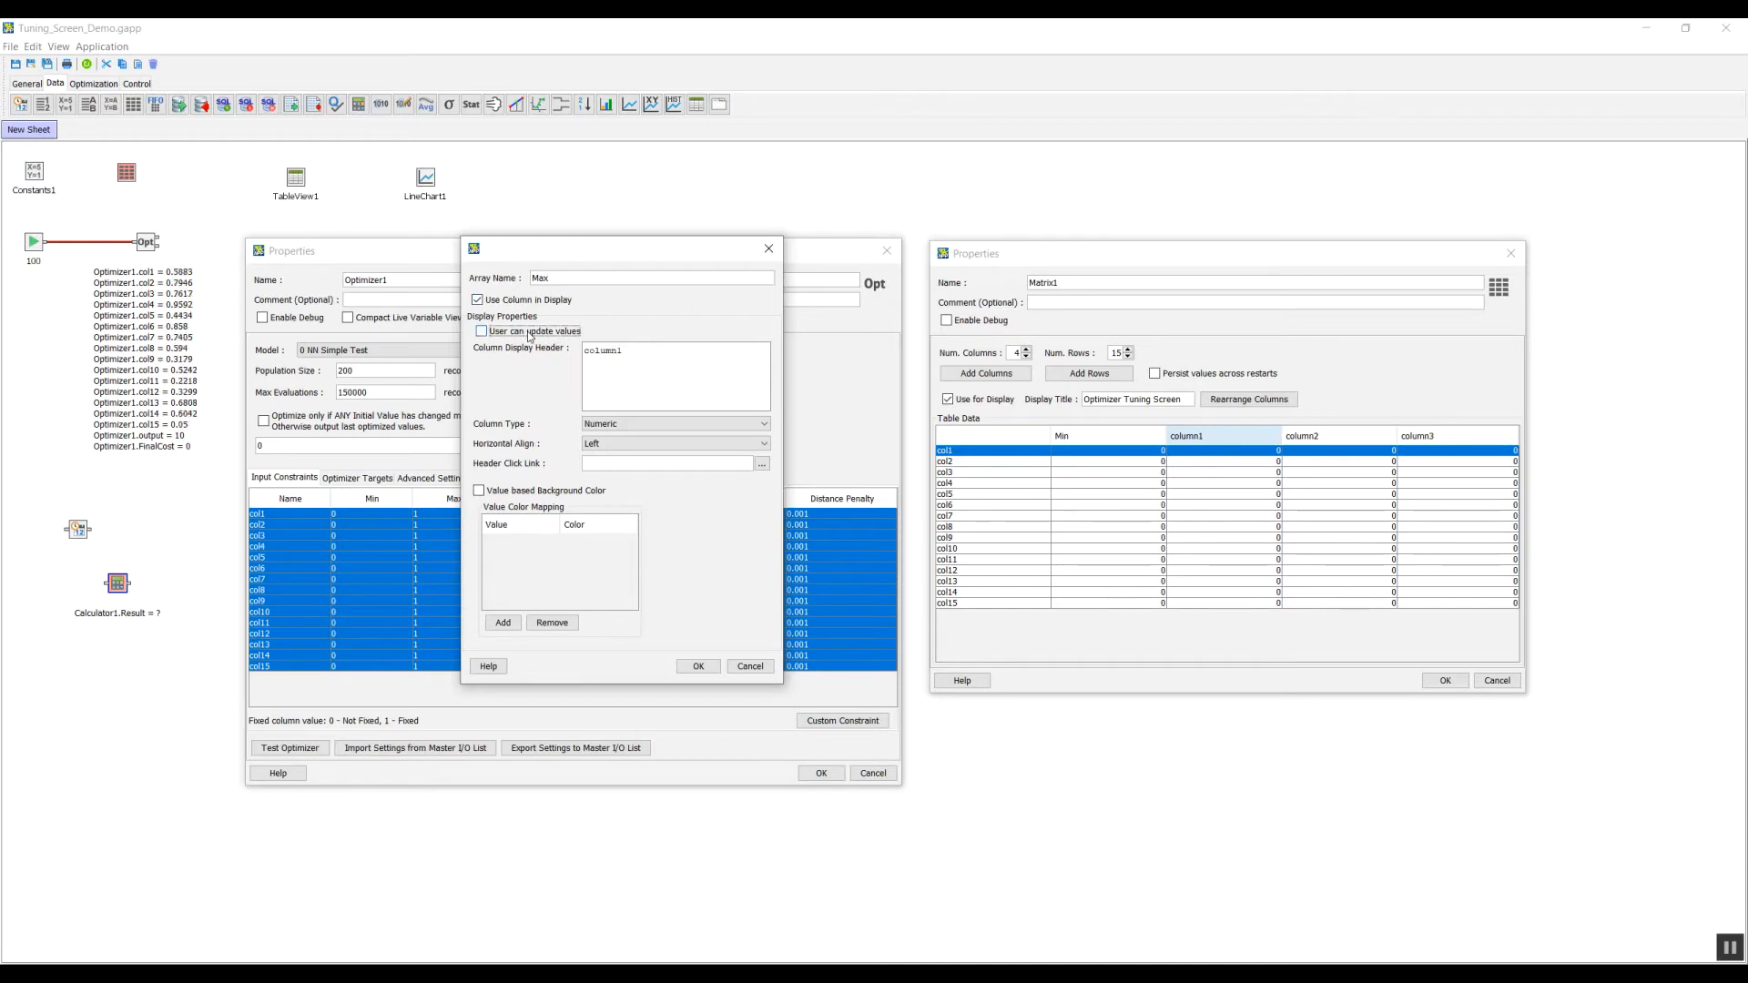
Set the second column's display header to Max with Center horizontal alignment, and apply the settings
key(Tab)
key(ctrl+a)
key(BackSpace)
click(606, 443)
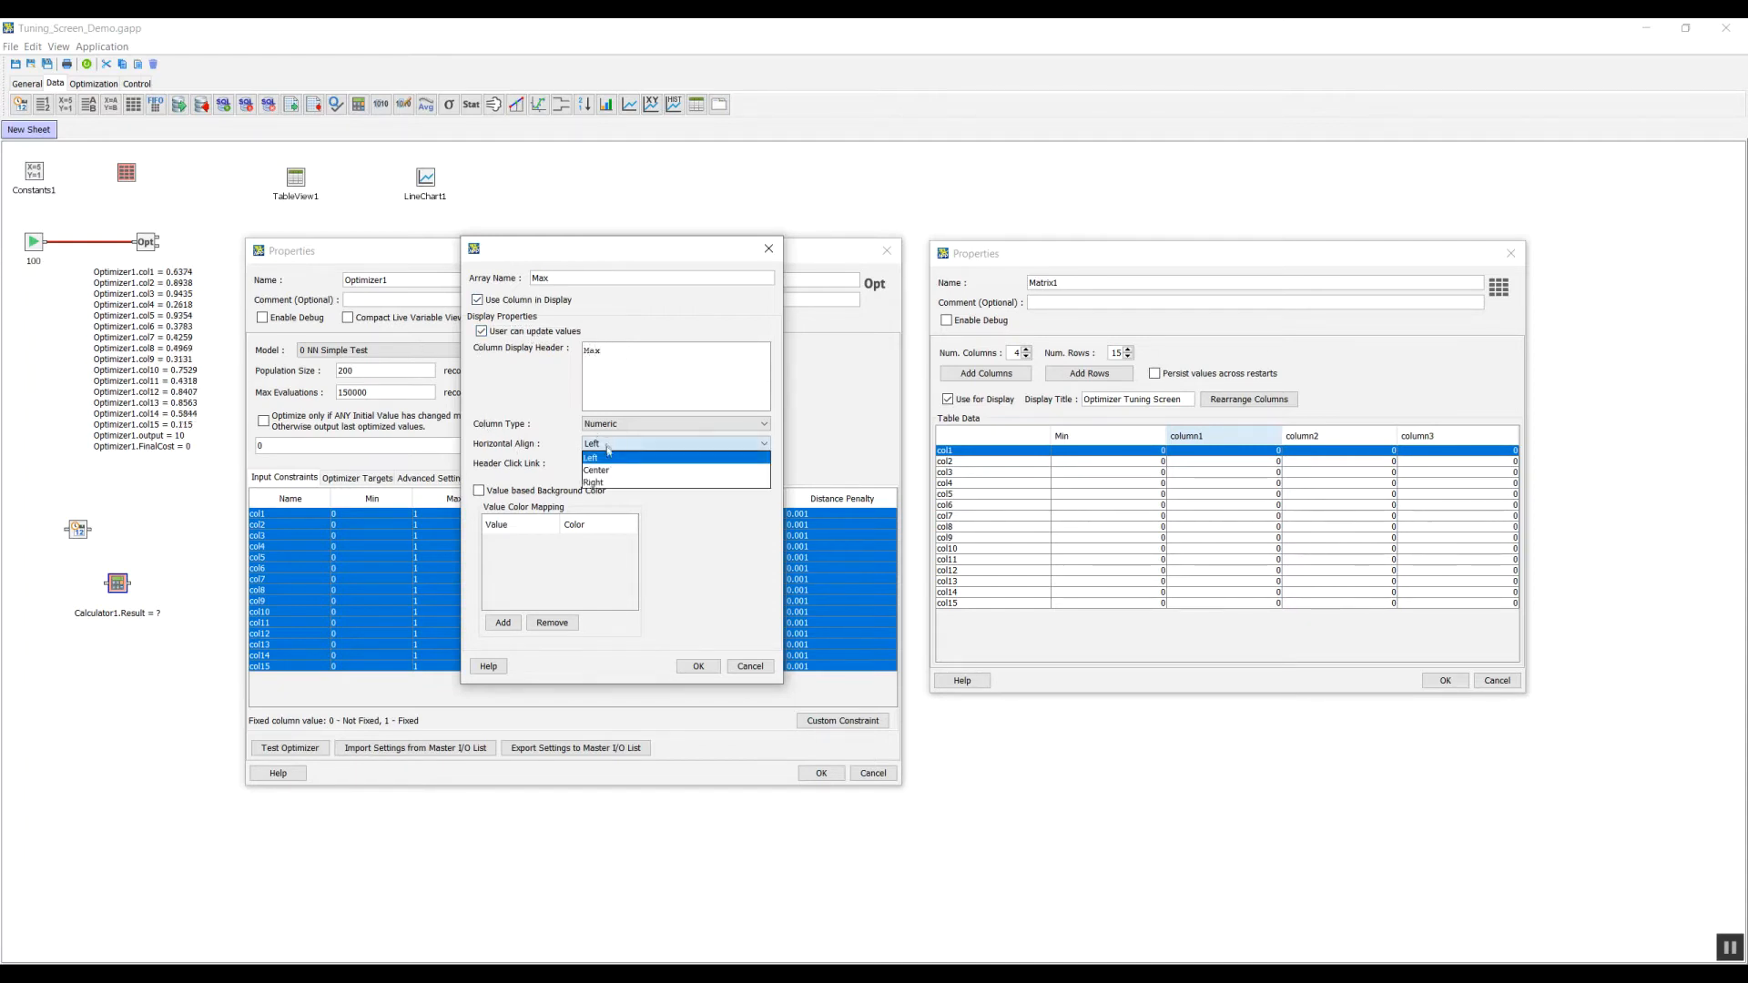
click(606, 469)
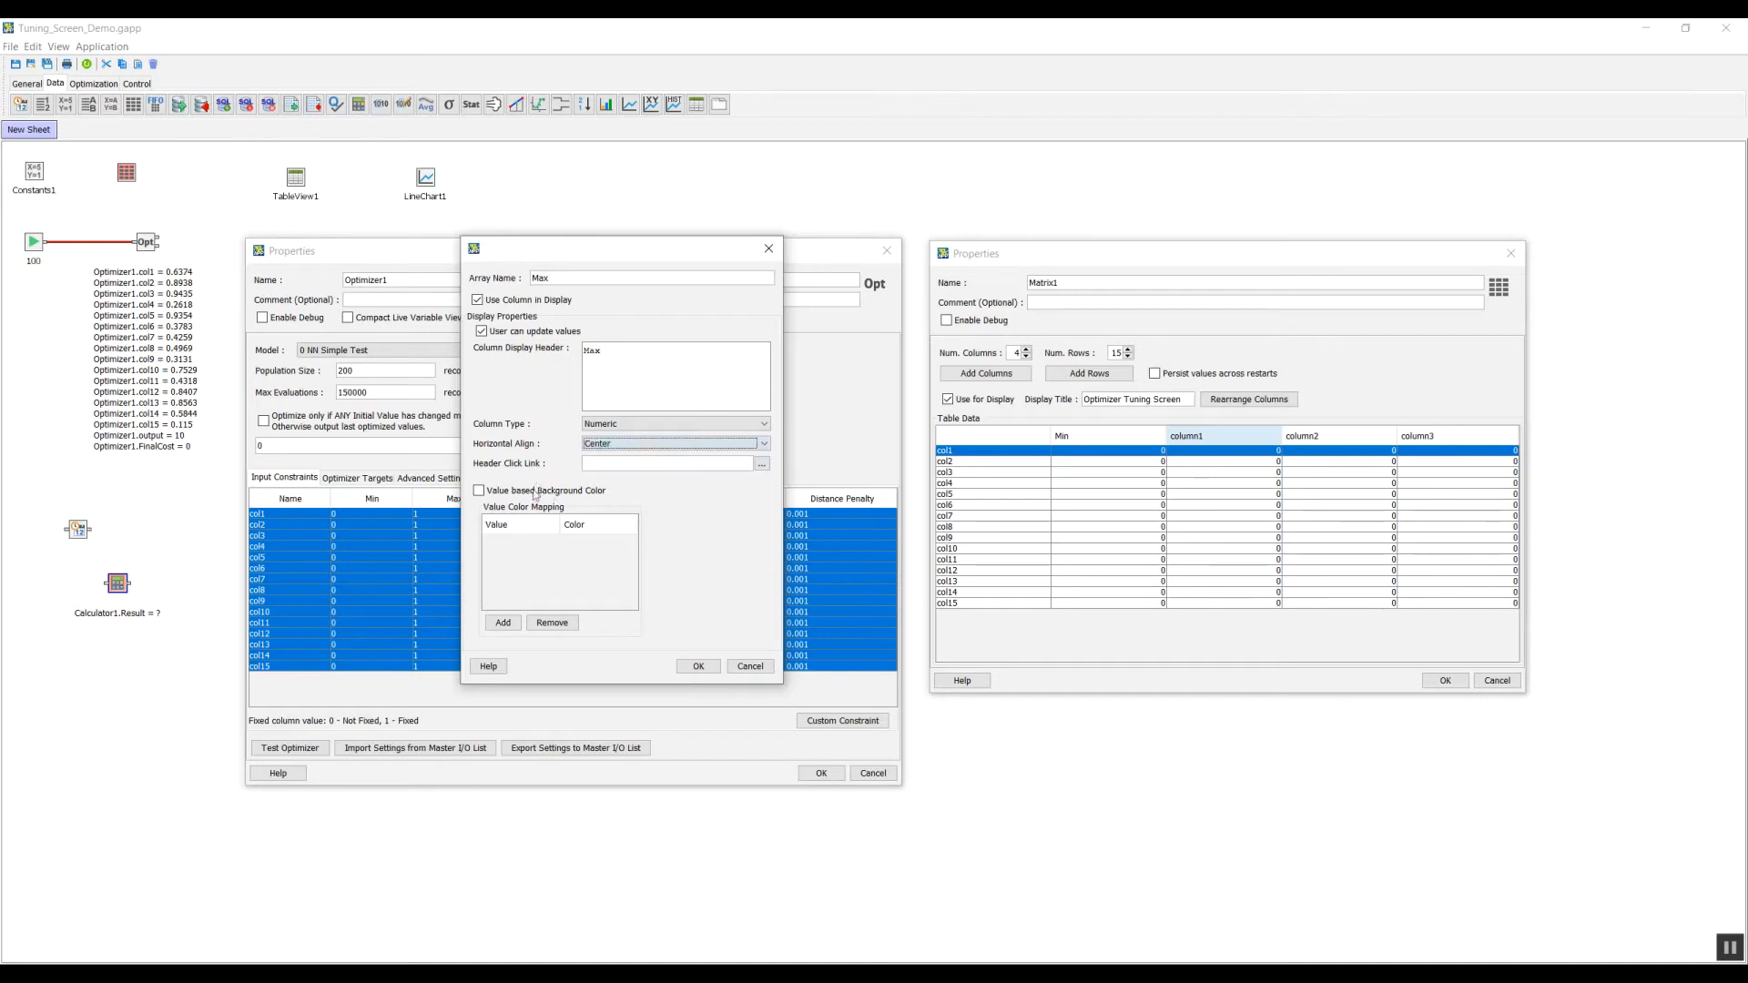
click(697, 667)
Set the third column's array name to Optimized
double_click(1330, 437)
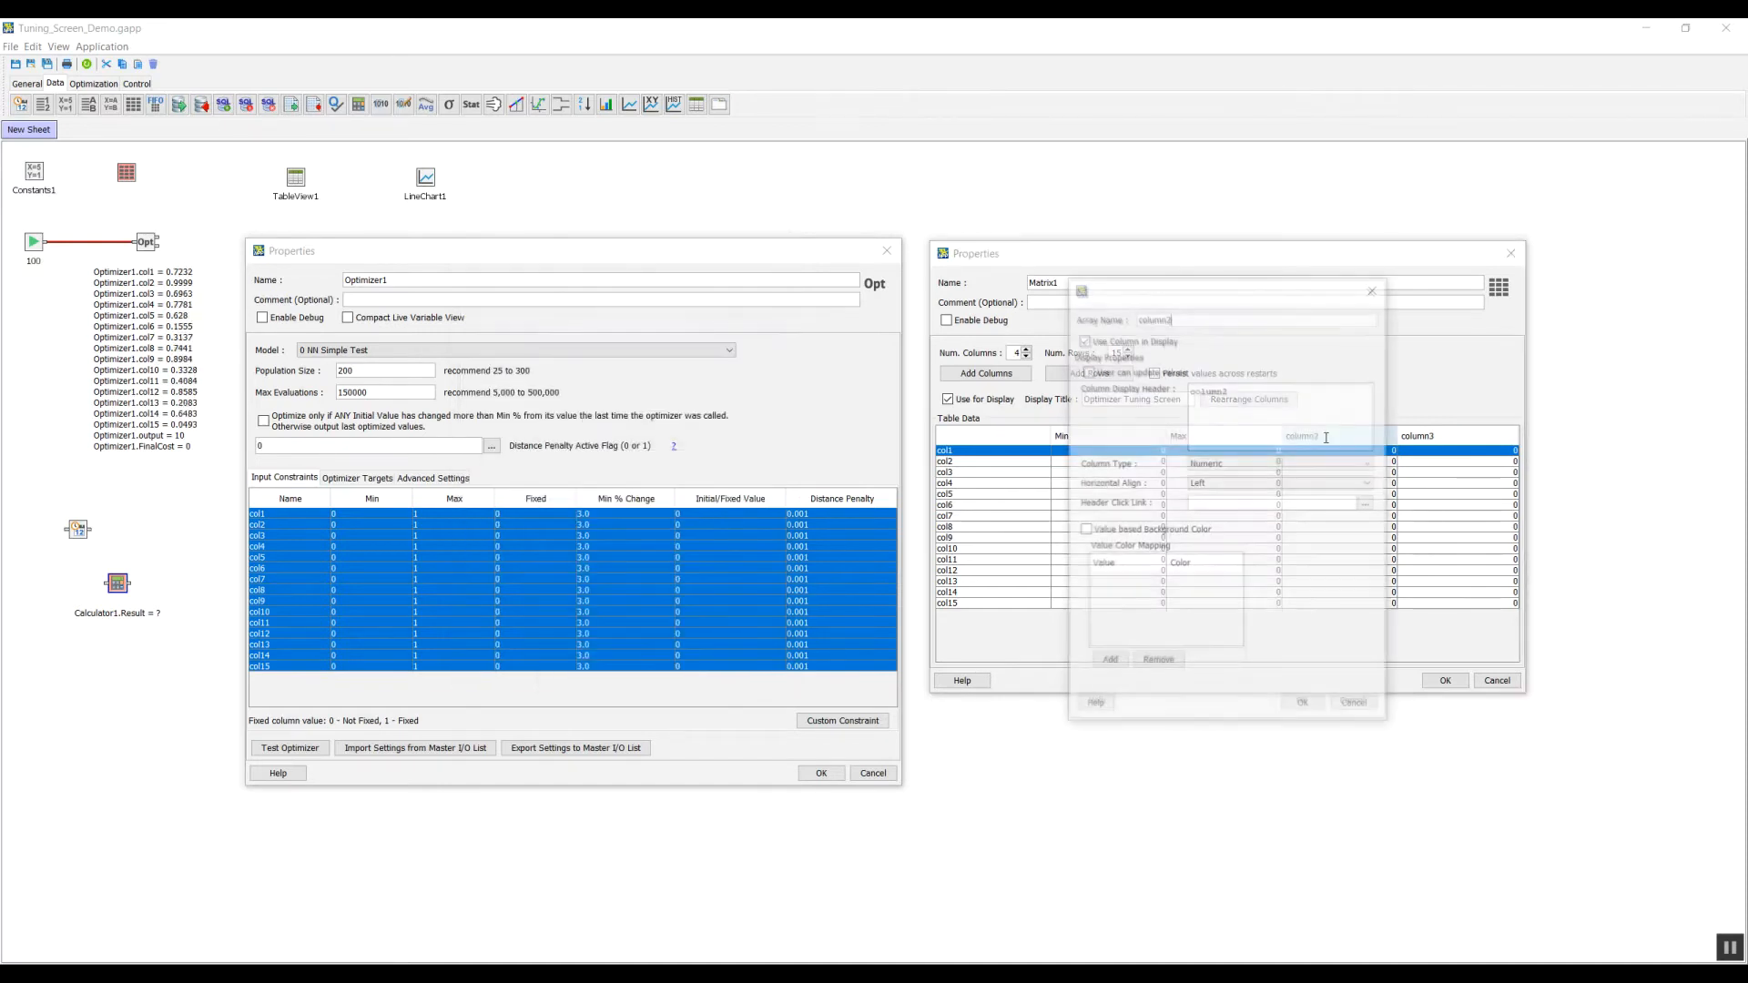
double_click(1190, 322)
text(Optimized)
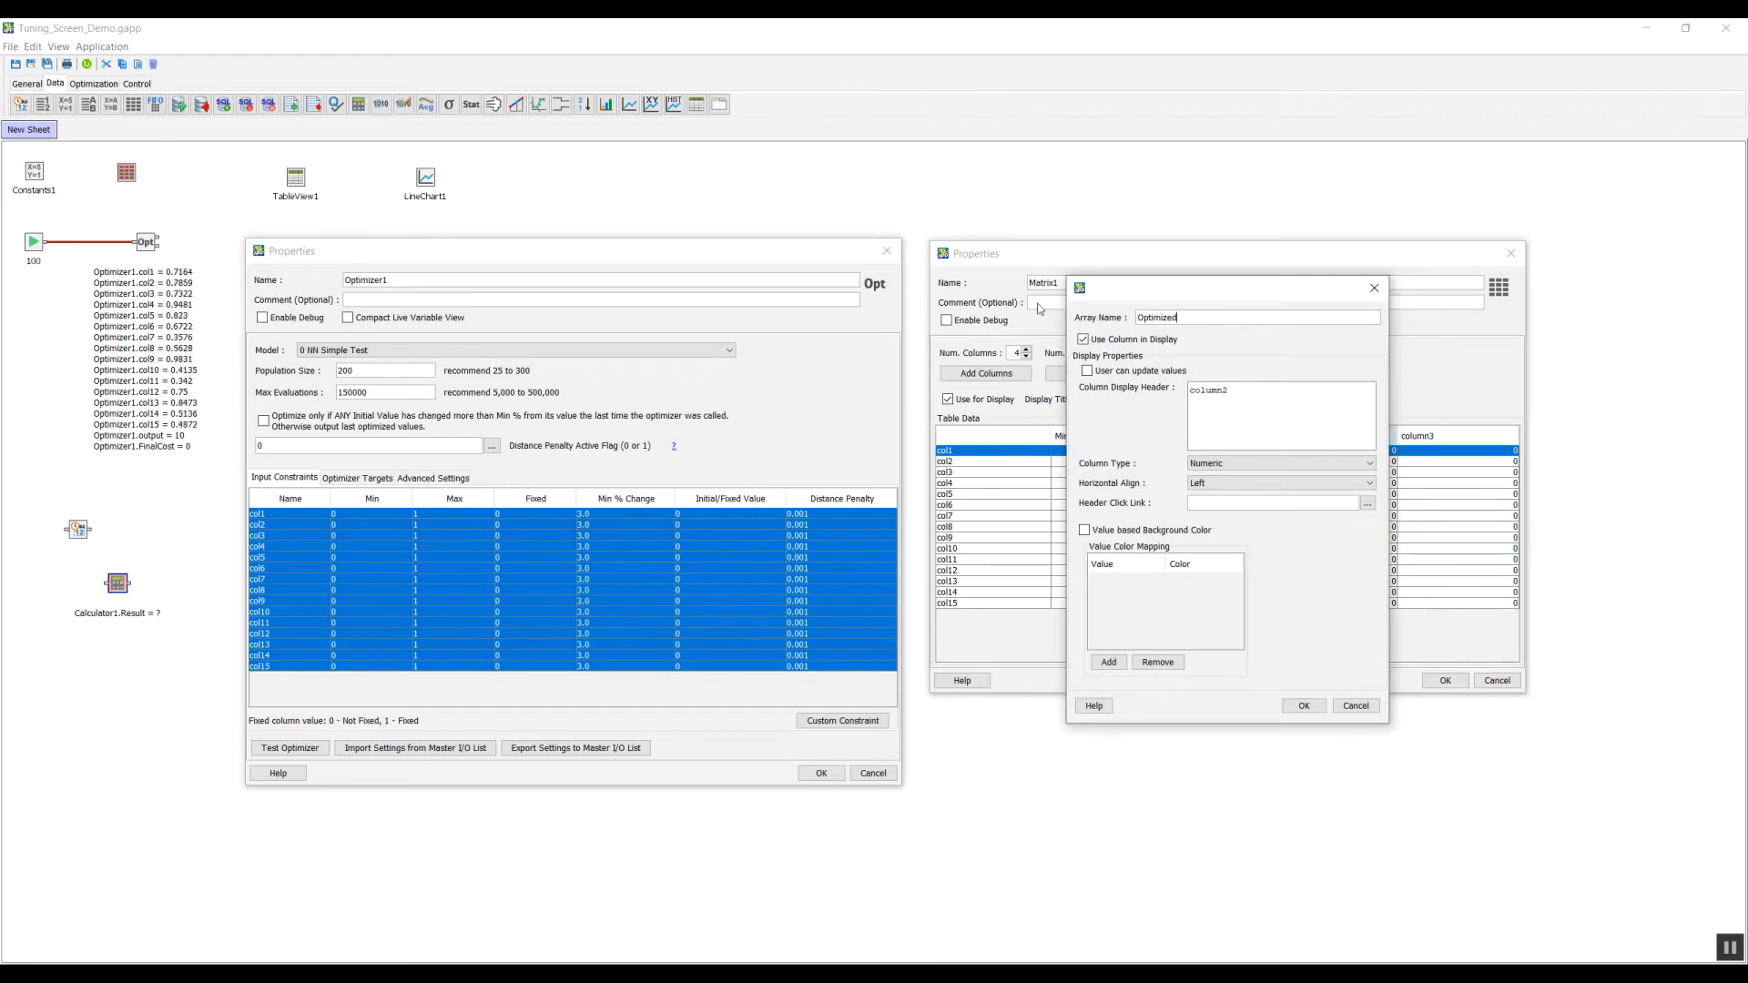
Set the third column's display header to Optimized Values on two lines and its horizontal alignment to Center
drag(1282, 389, 1097, 382)
text(Optimized )
text(Values)
click(1218, 482)
click(1204, 505)
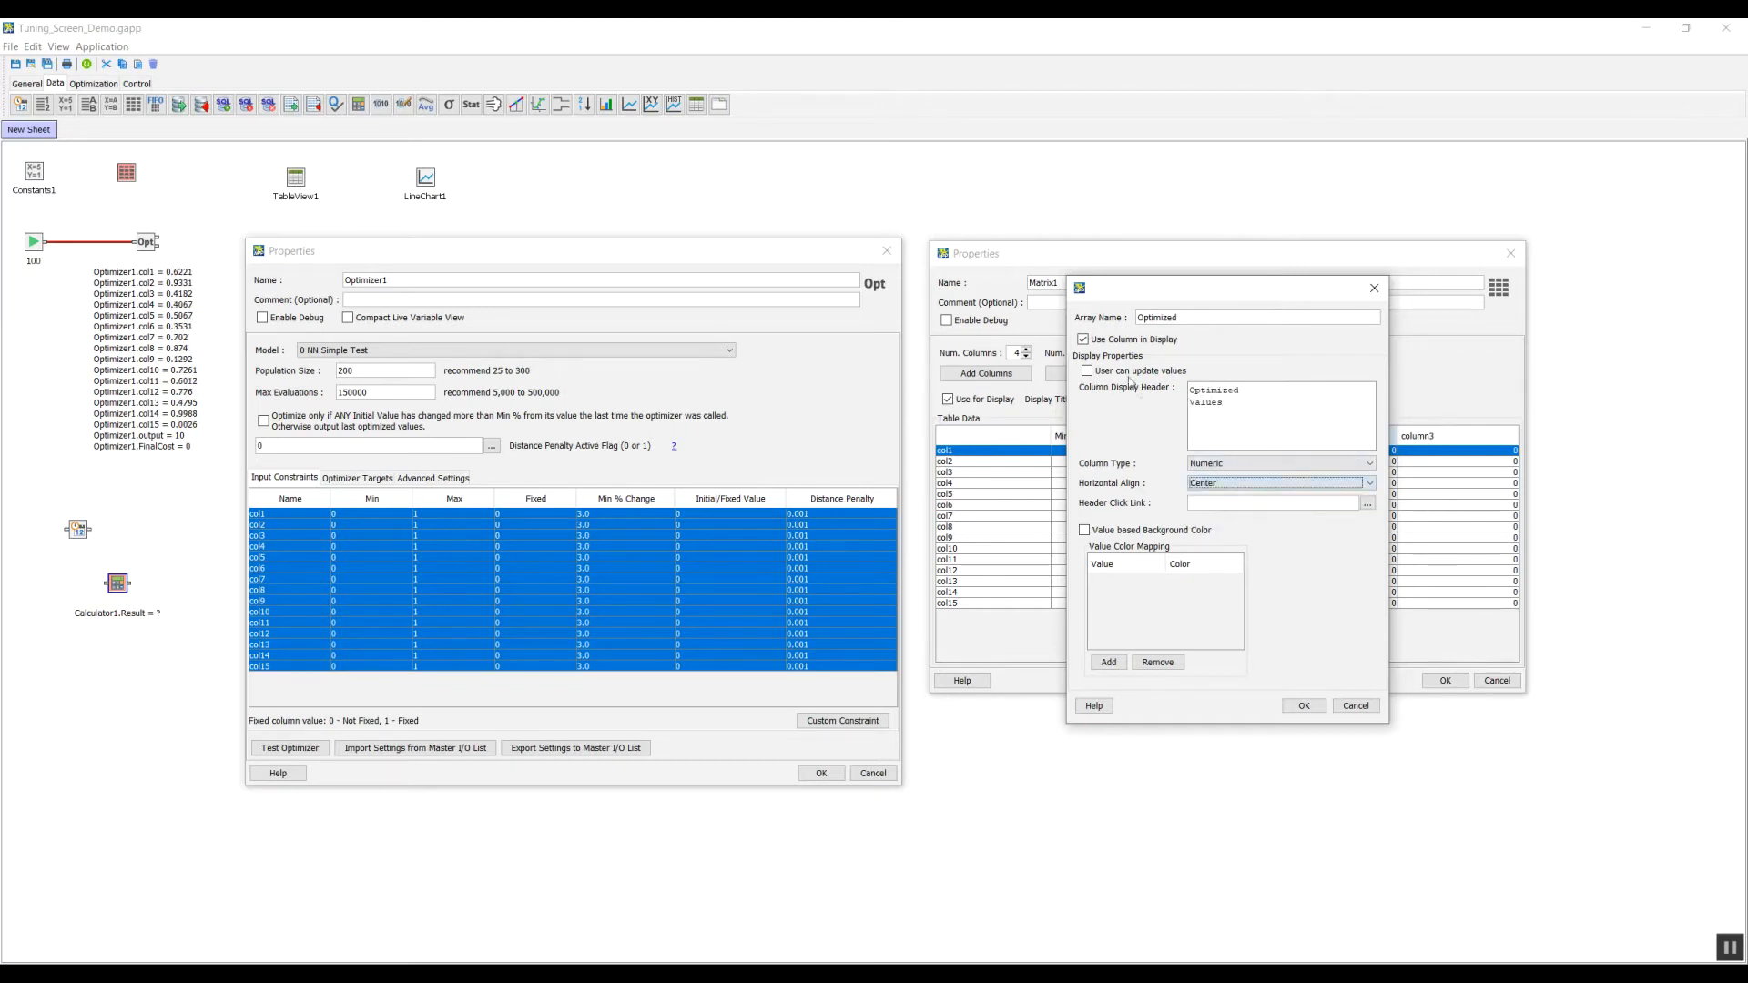
Enable value-based background color for the Optimized column and add two color mapping entries with values 0 and 1
click(1105, 531)
click(1110, 662)
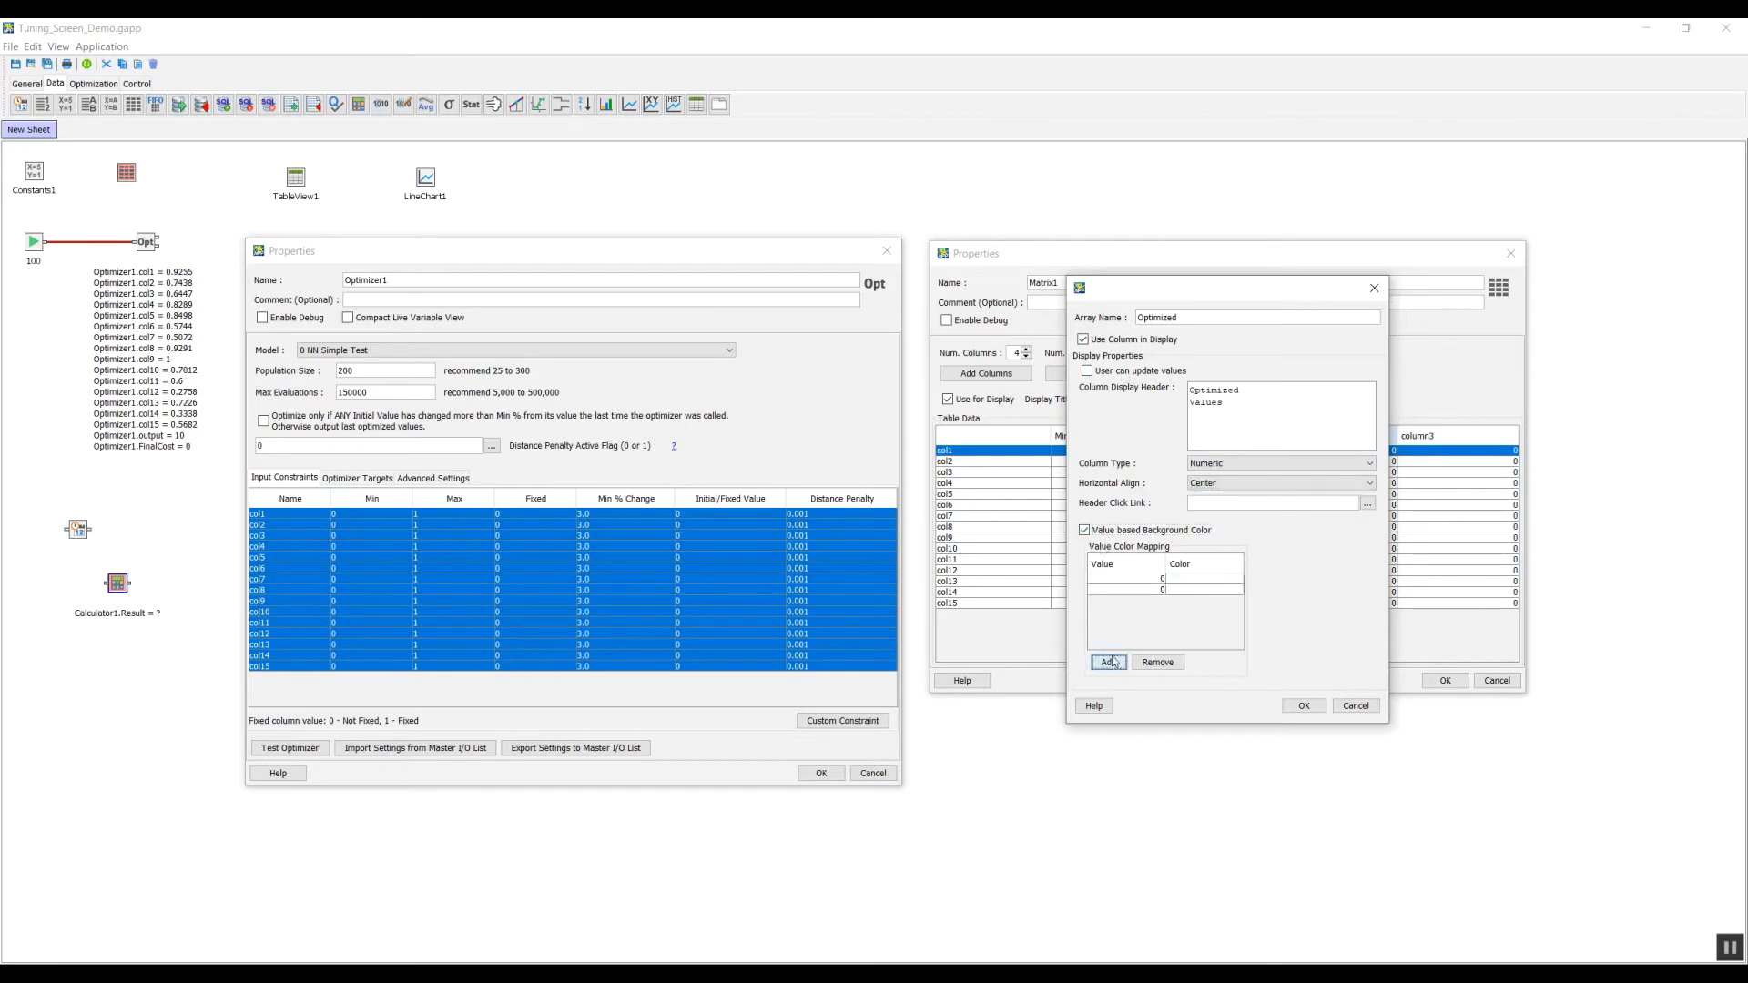
double_click(1138, 591)
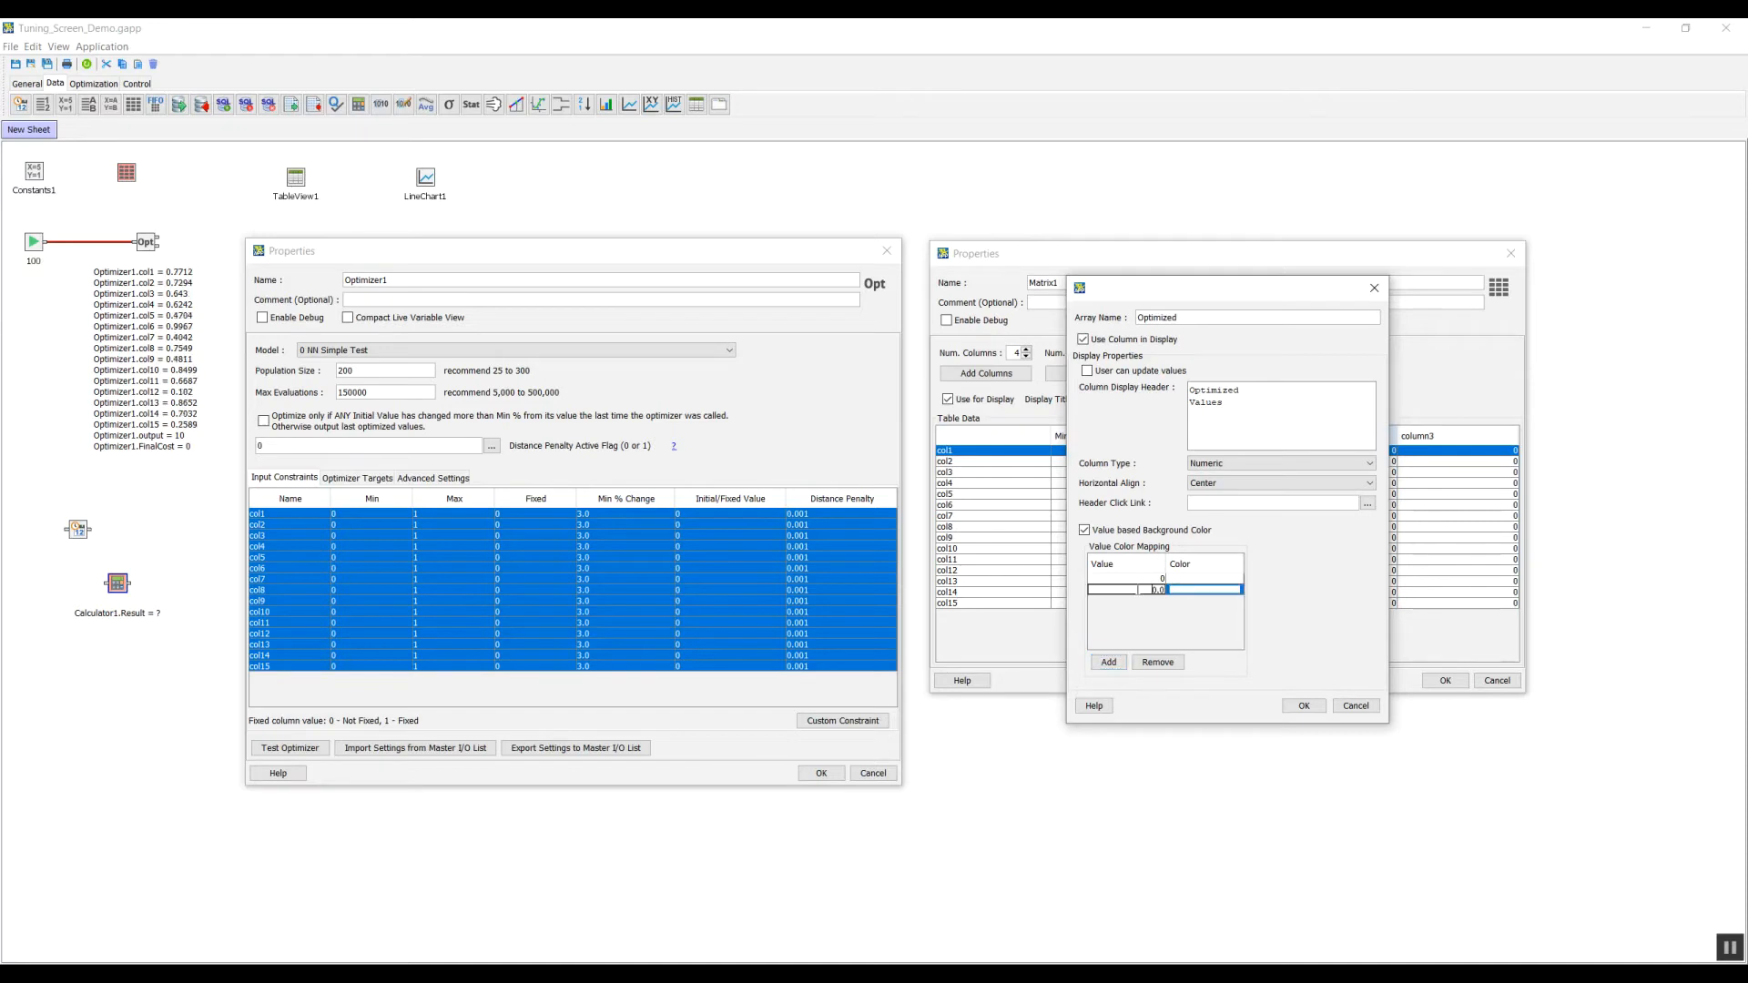
text(1)
Assign dark green to mapping value 0 and red to value 1, and apply the Optimized column settings
click(1222, 582)
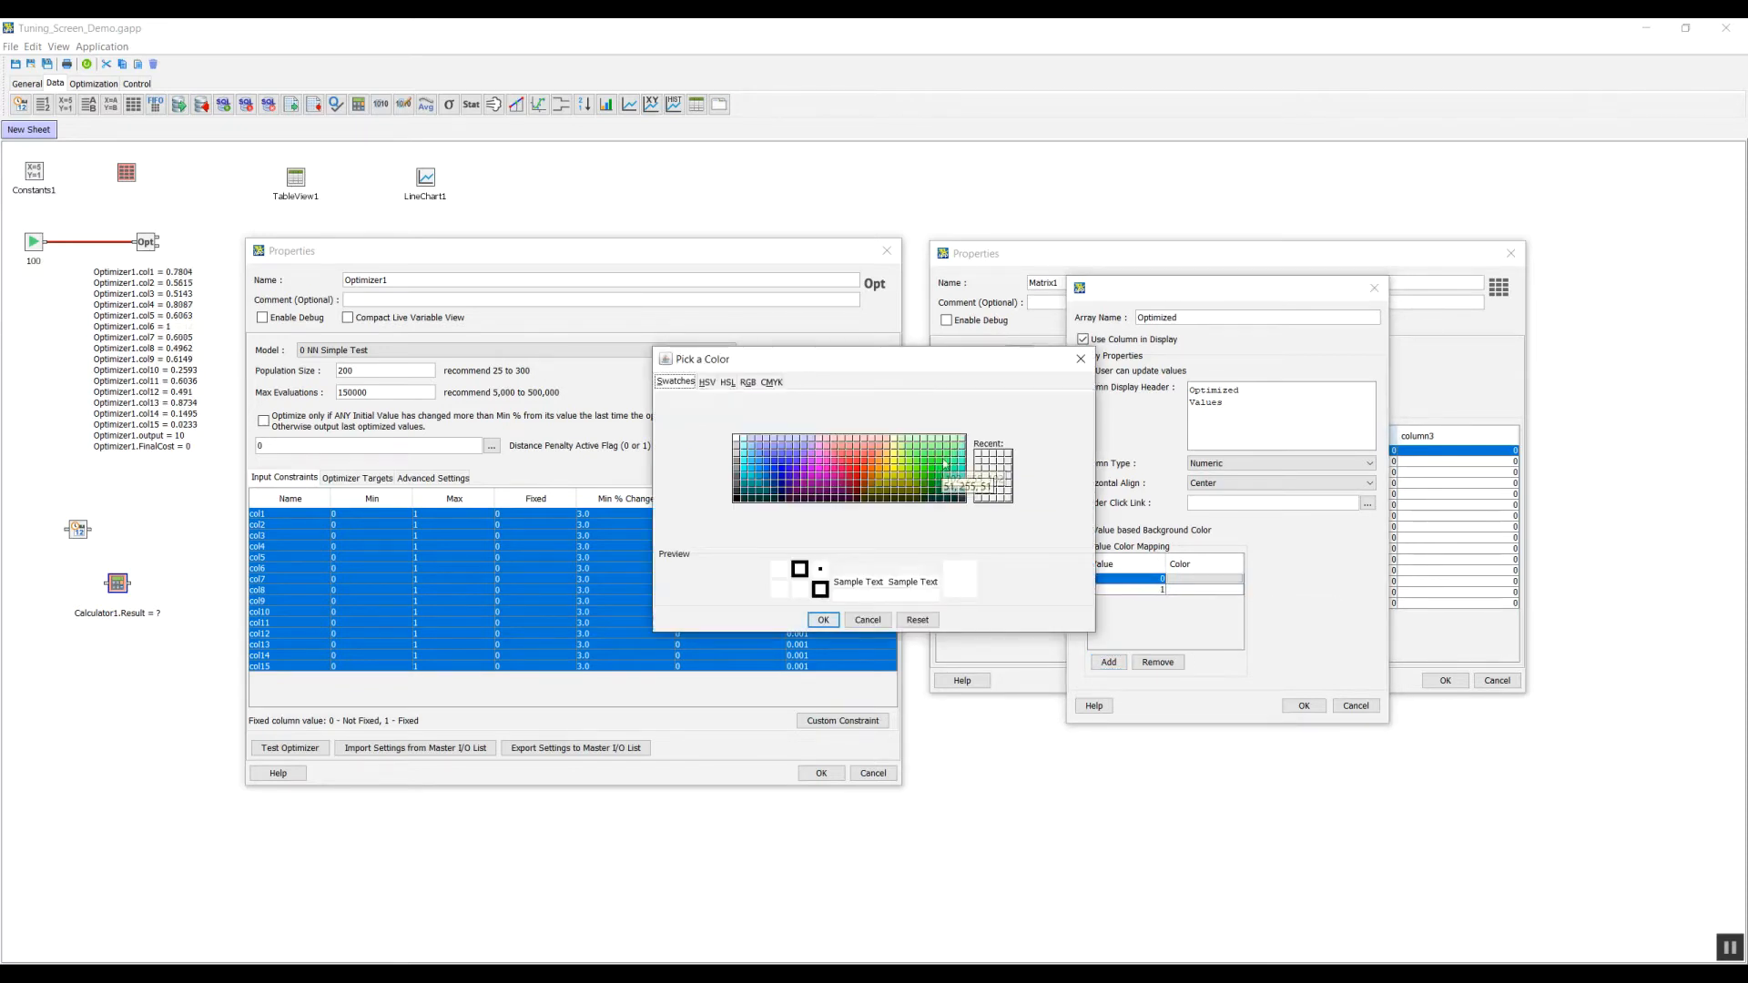
click(937, 494)
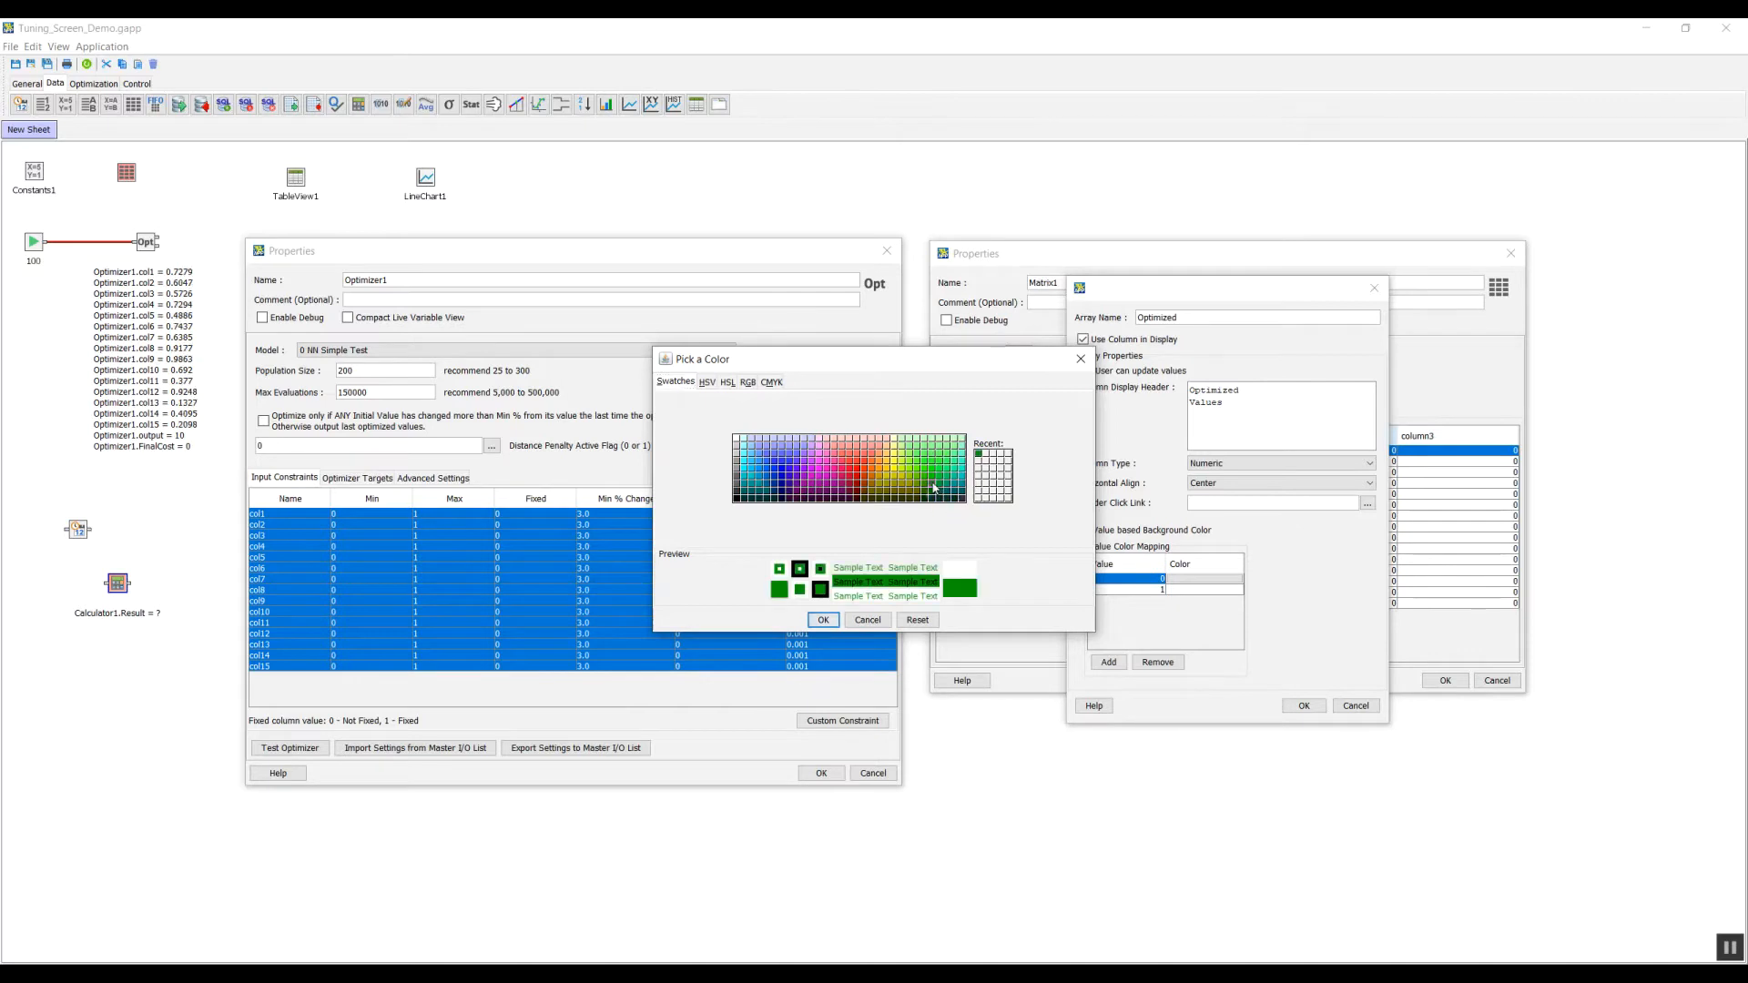
click(822, 620)
click(1220, 589)
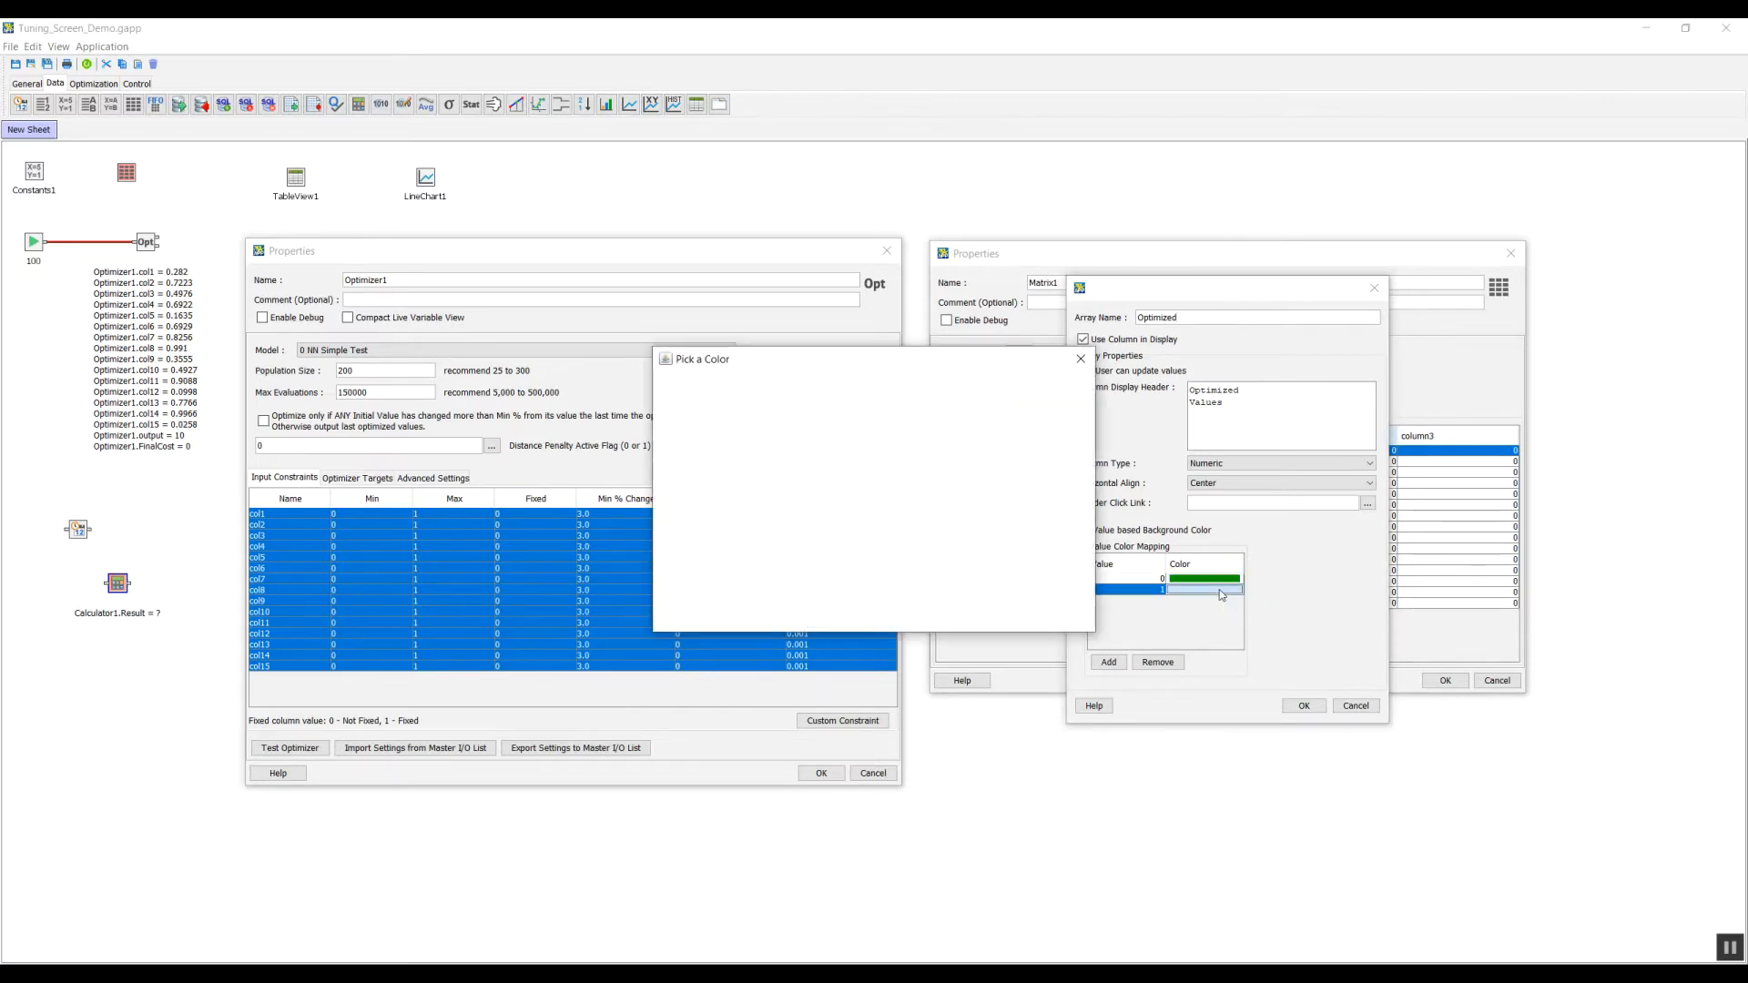
click(848, 474)
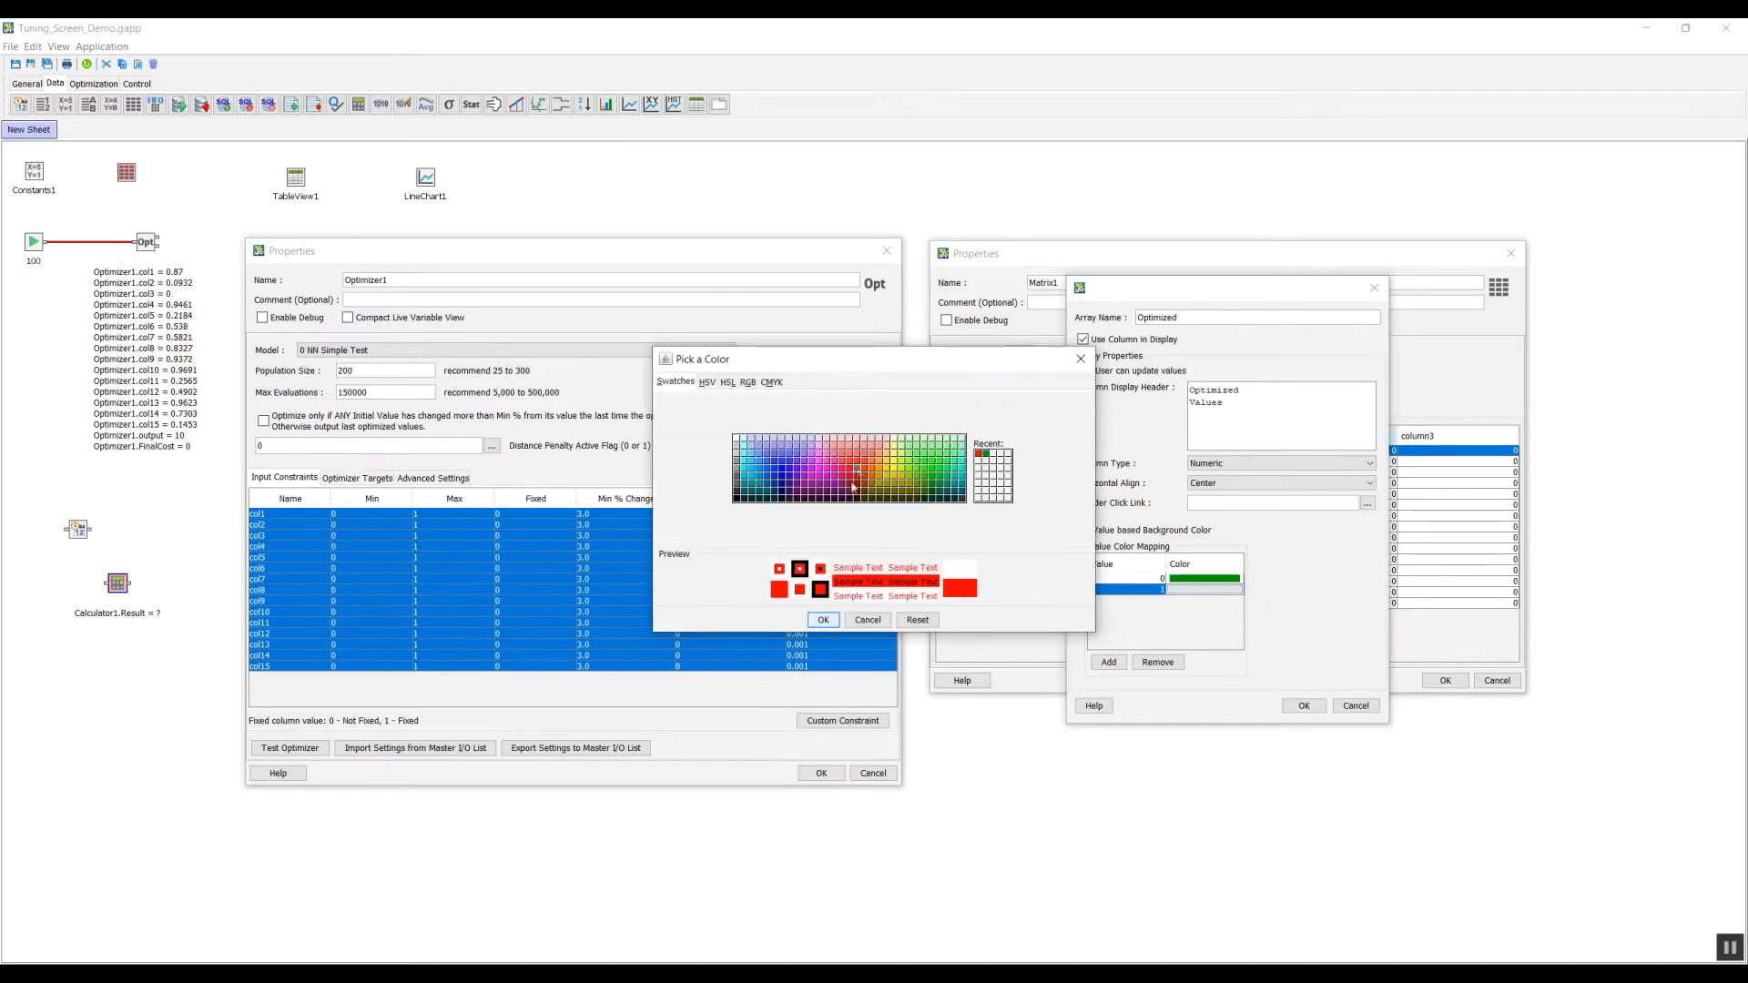
click(822, 620)
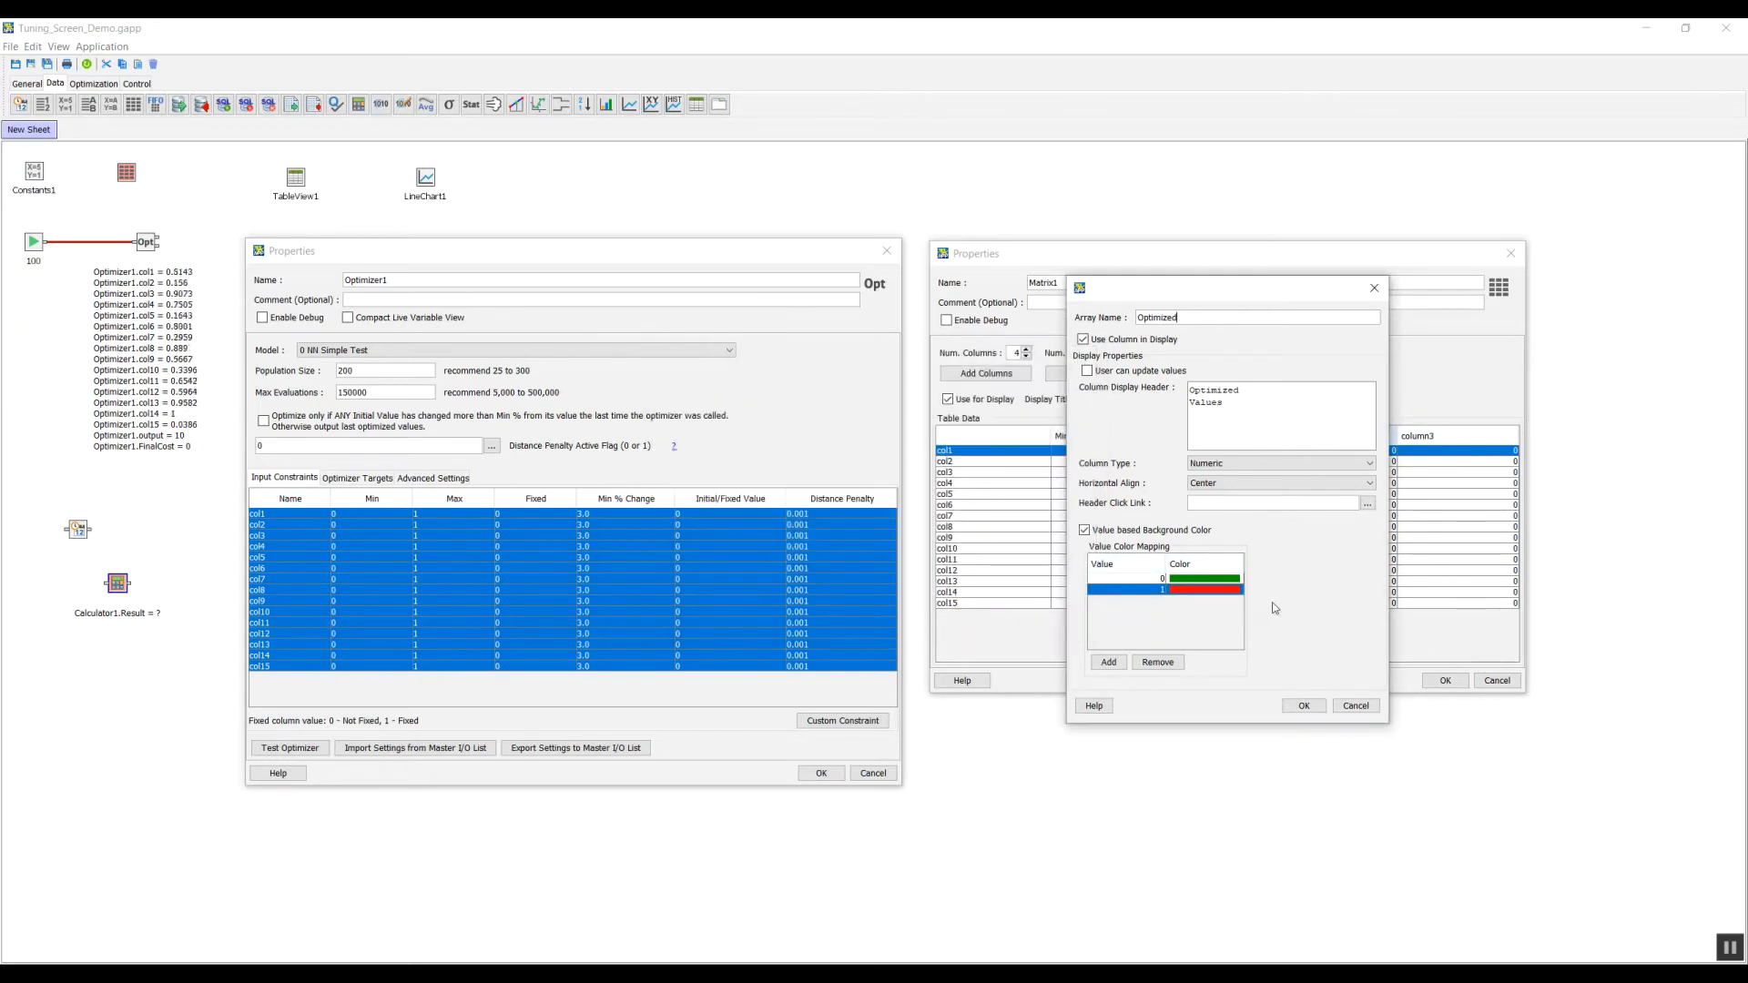
click(1303, 705)
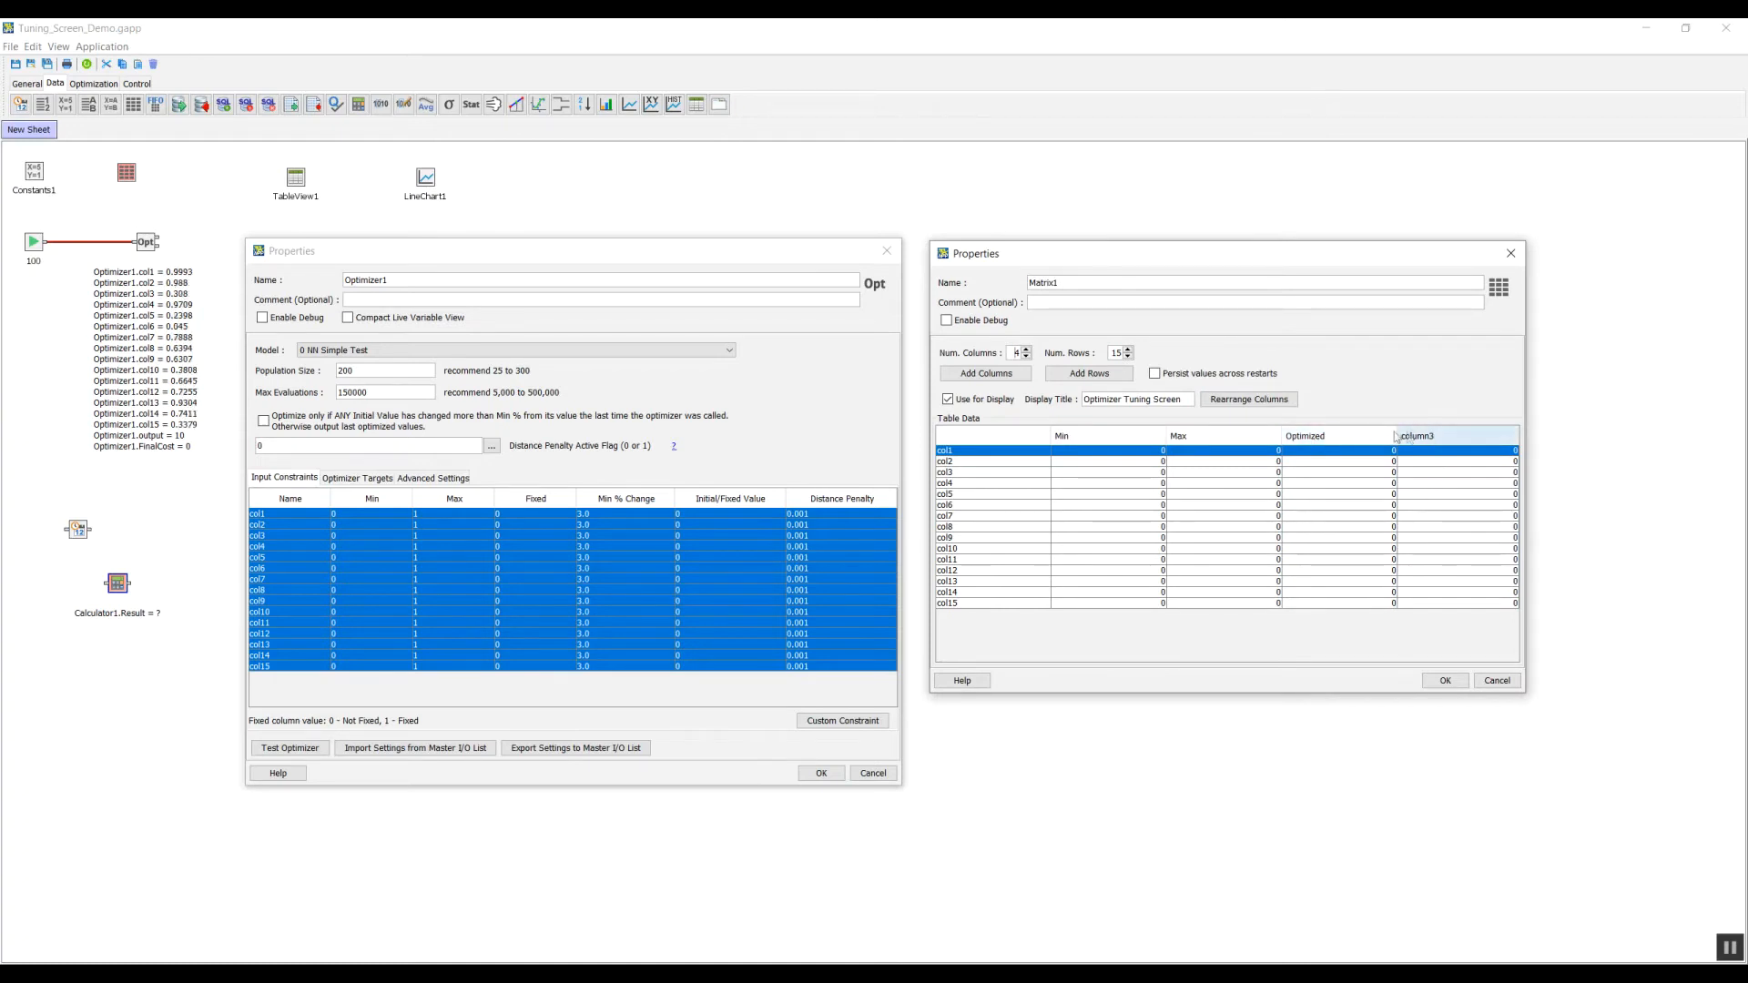
Set both the array name and the display header of the fourth column to Fixed
double_click(1440, 440)
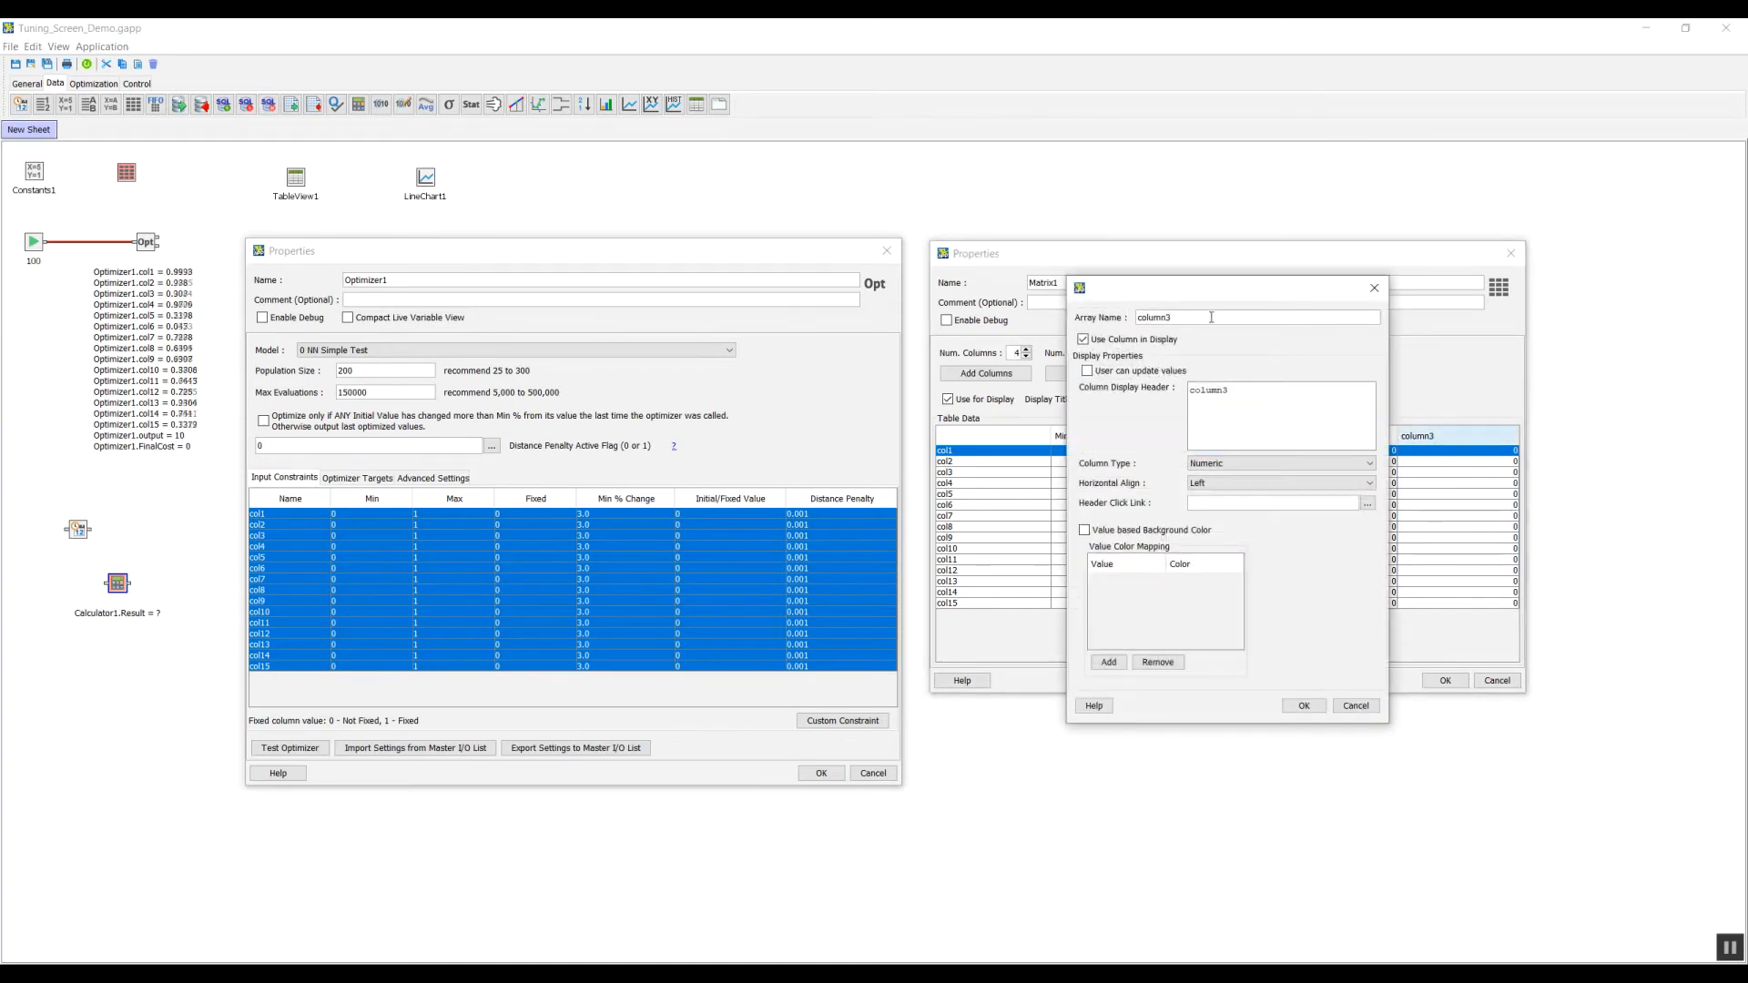
text(Fie)
click(1291, 406)
double_click(1248, 397)
text(Fixed)
Set the Fixed column's type to String Mapped and enter the mapping <html><body bgcolor=green>Fixed</body></html>
click(1206, 467)
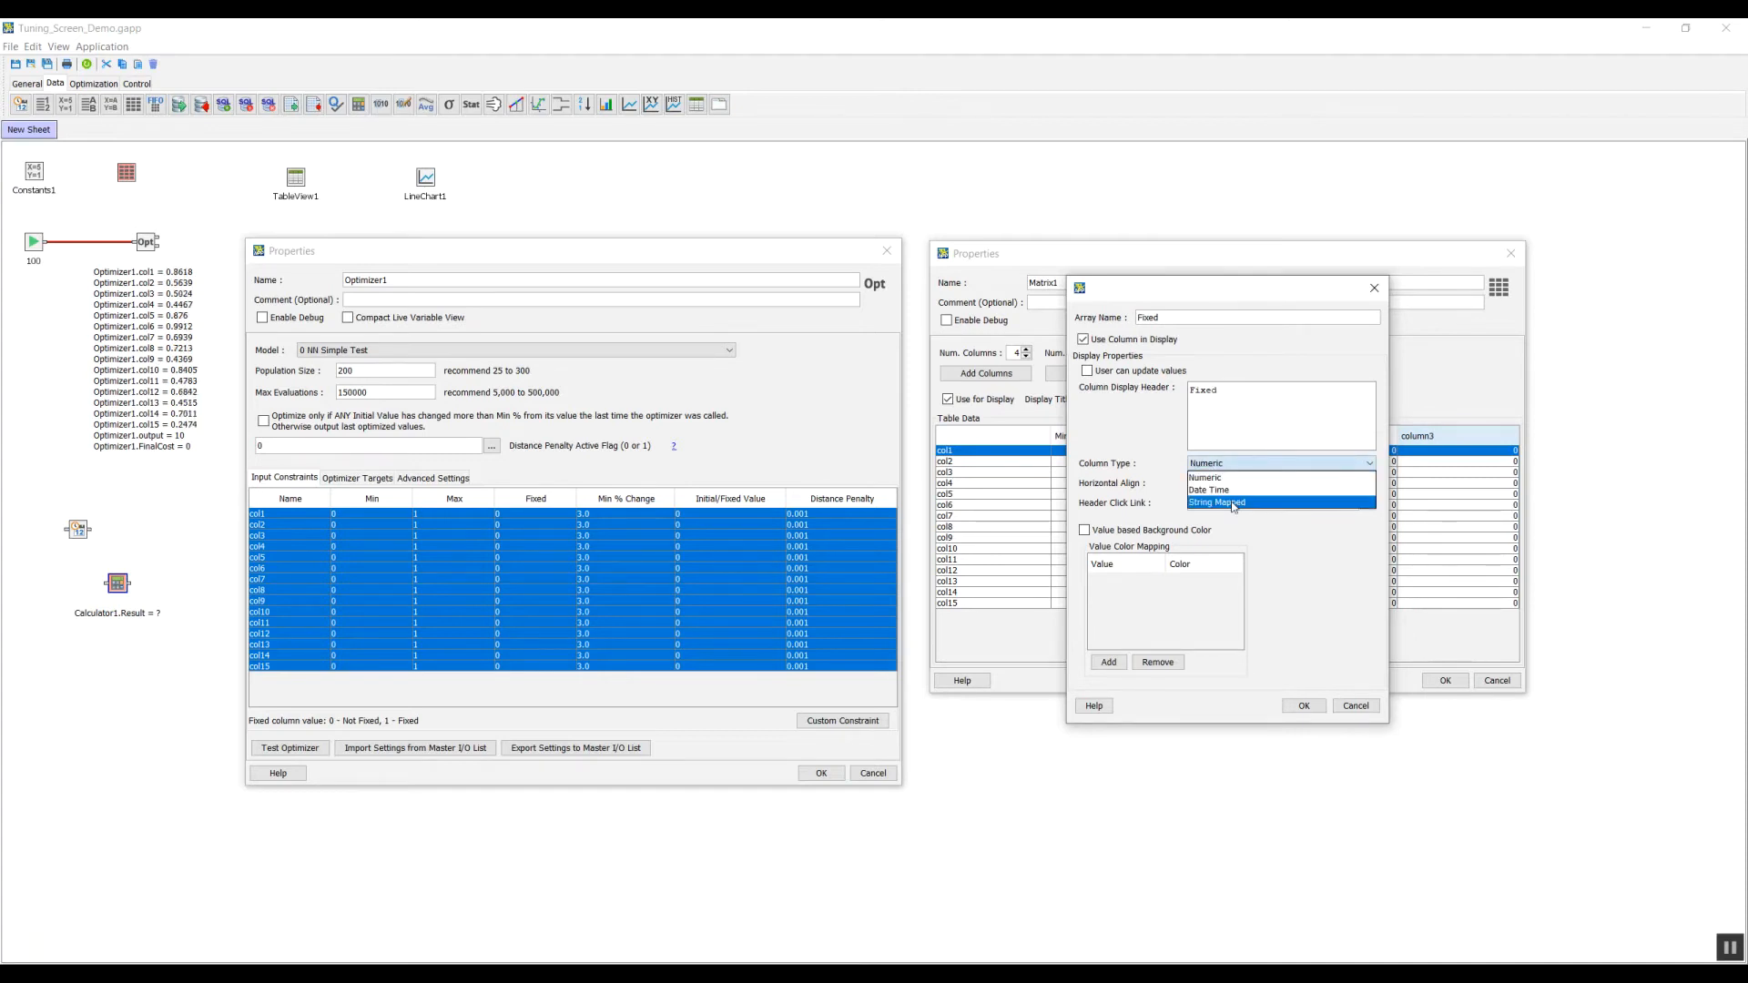
click(1232, 500)
click(1128, 560)
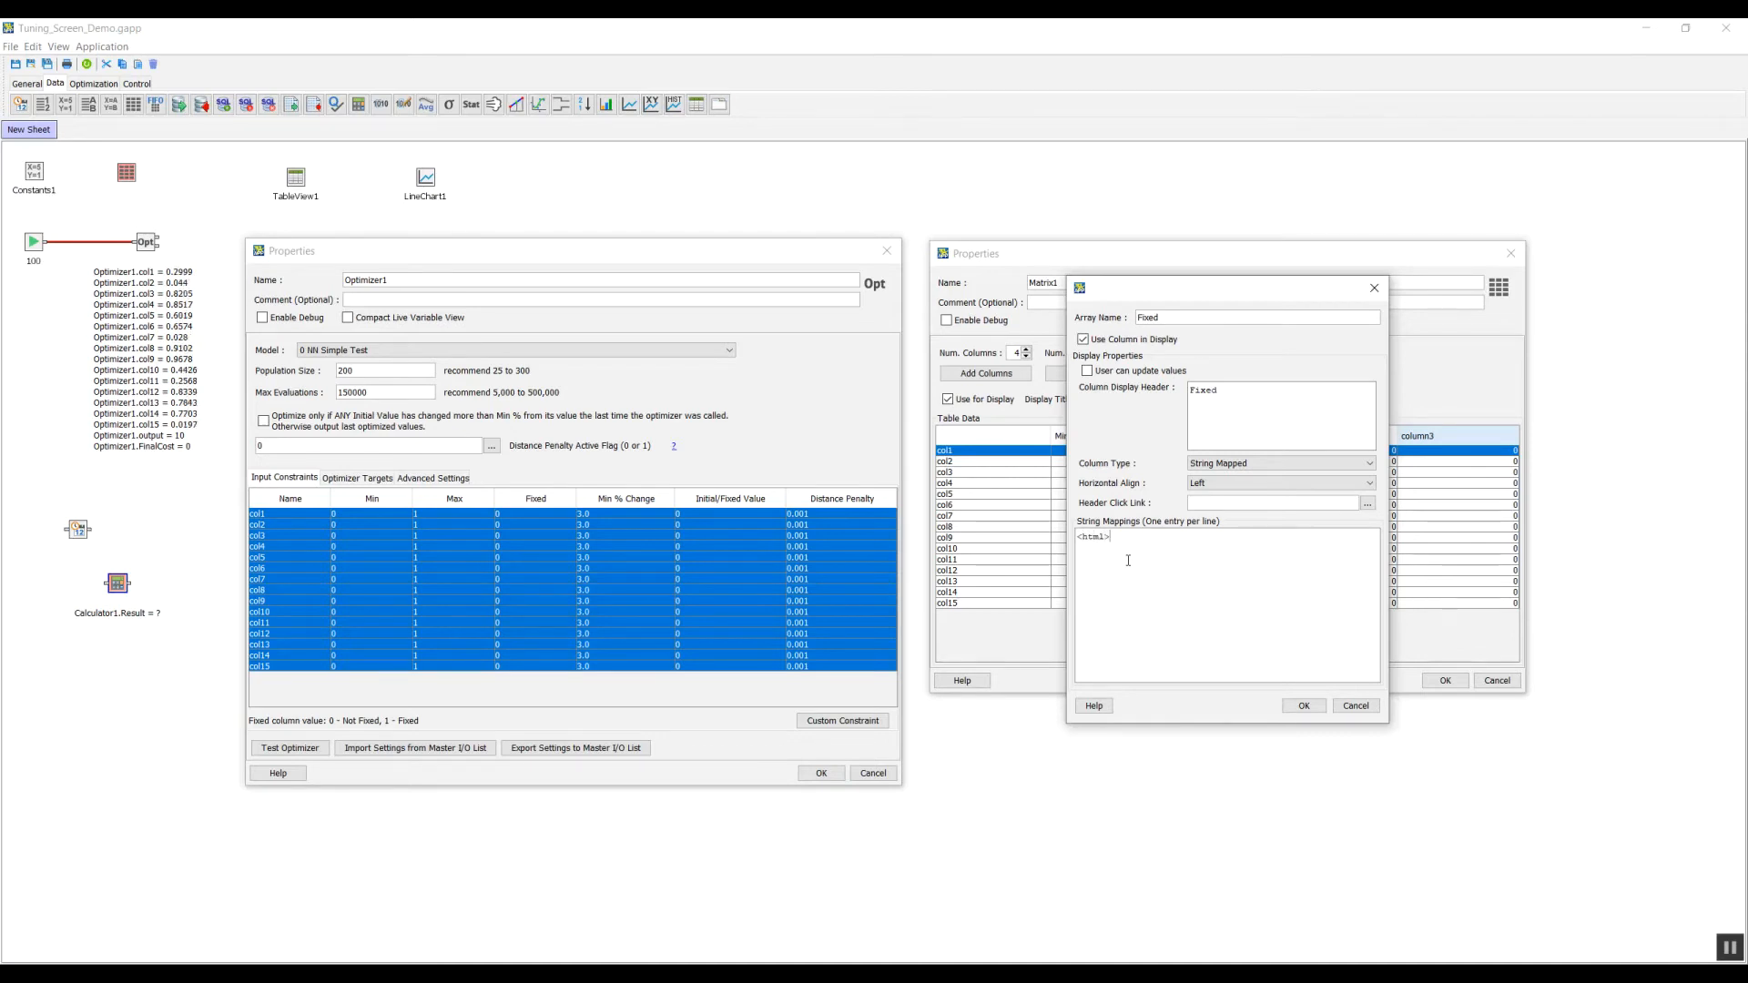
text(body)
text( bgcolor=)
text(green>Fixed)
text(ed)
key(BackSpace)
key(BackSpace)
text(>)
Duplicate the string mapping onto a second line and change the copy's label to Optimizing
key(ctrl+a)
key(ctrl+c)
key(End)
key(Return)
key(ctrl+v)
key(Left)
key(Left)
key(Left)
key(Left)
key(Left)
key(Left)
key(Left)
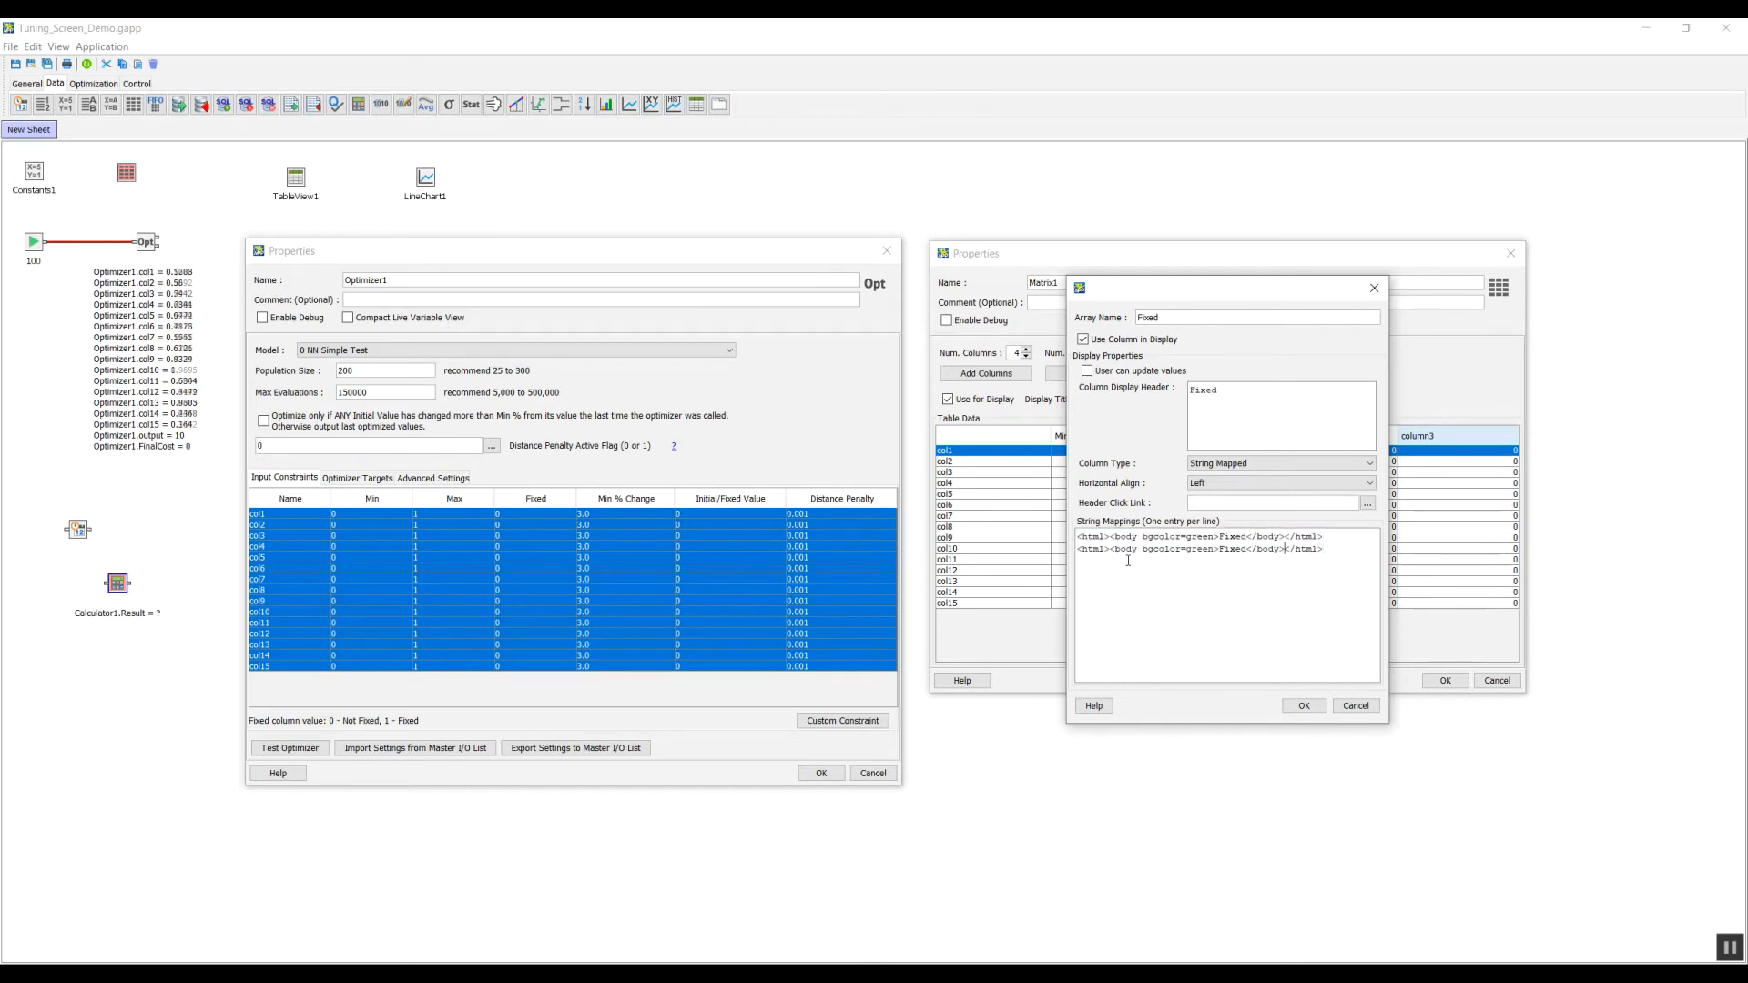
key(BackSpace)
key(BackSpace)
key(BackSpace)
key(BackSpace)
key(BackSpace)
text(Optimizing)
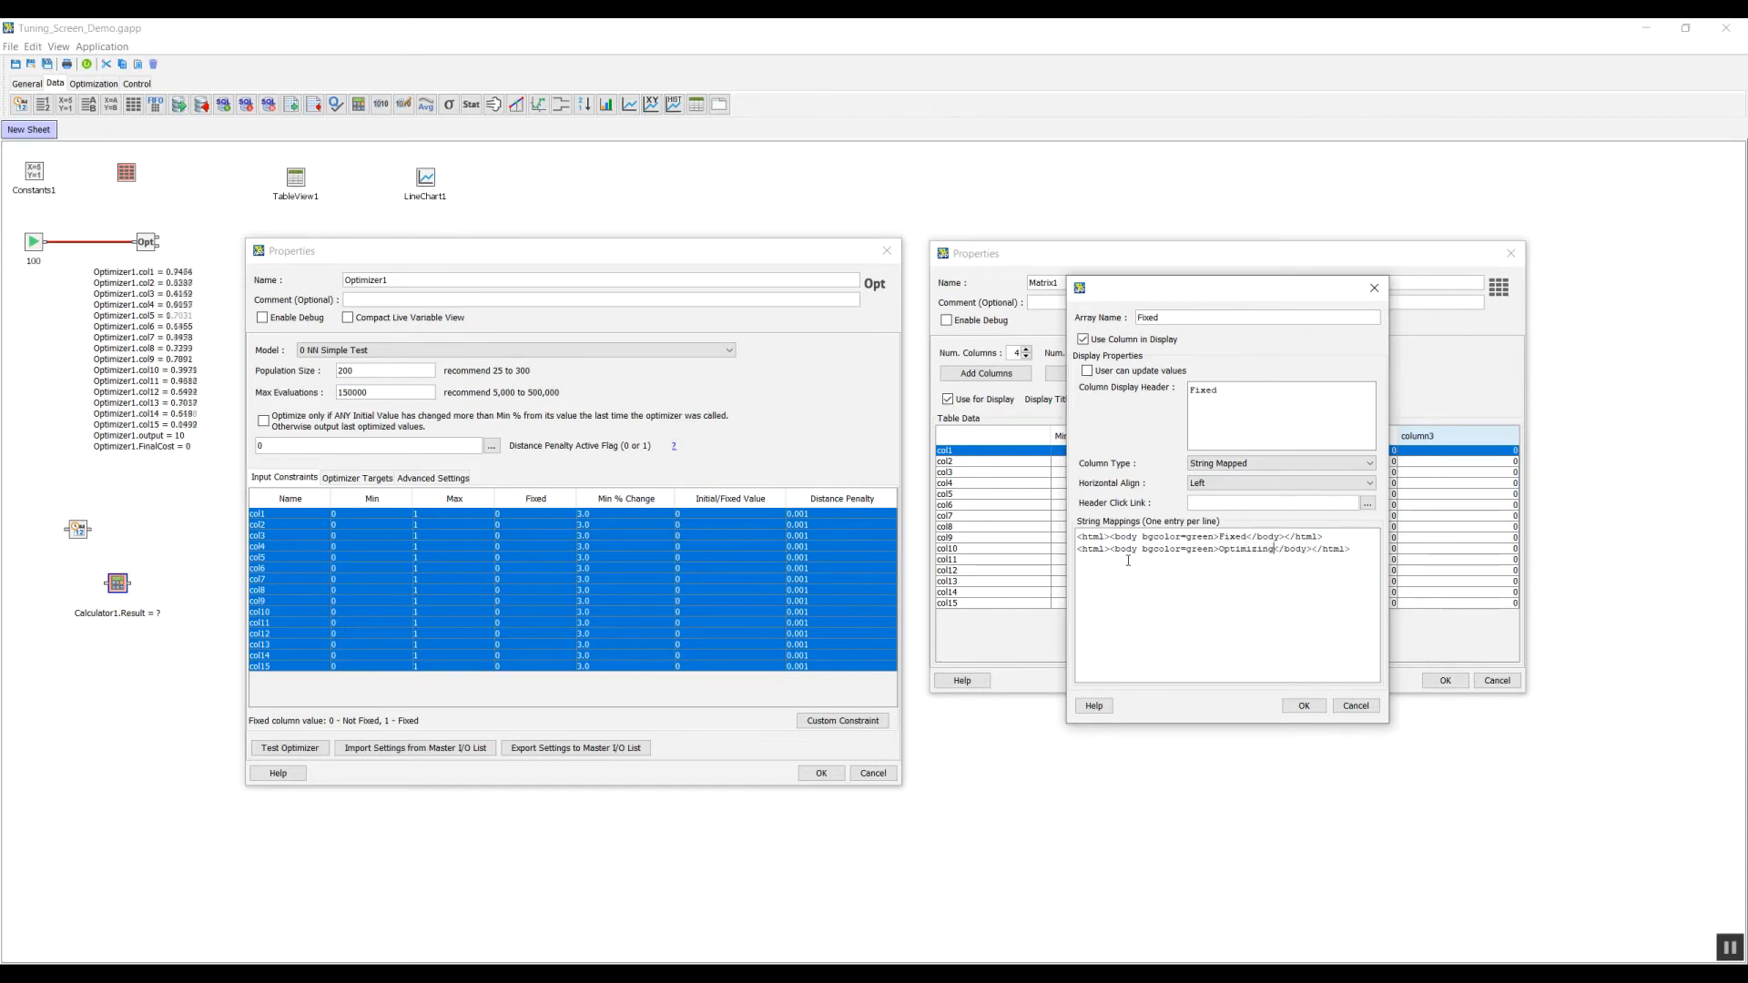
Change the Optimizing mapping's bgcolor to red and add the attribute color=white
key(BackSpace)
key(BackSpace)
key(BackSpace)
key(BackSpace)
key(BackSpace)
text(red)
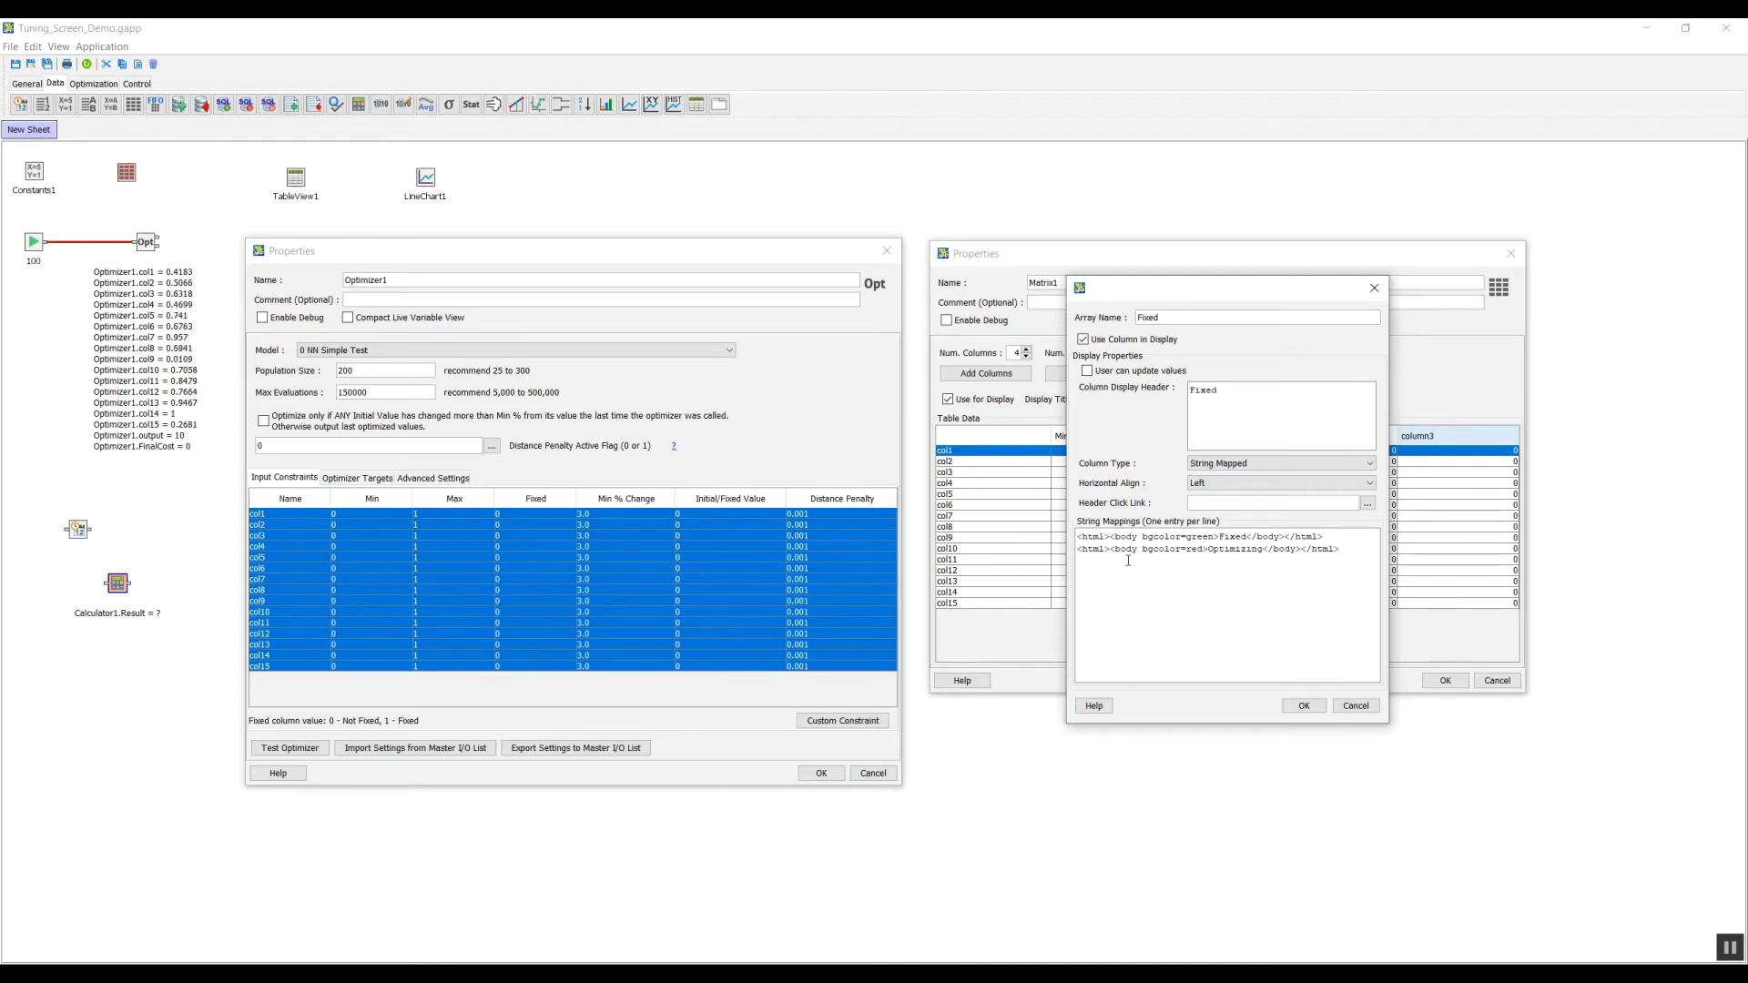
text( color=)
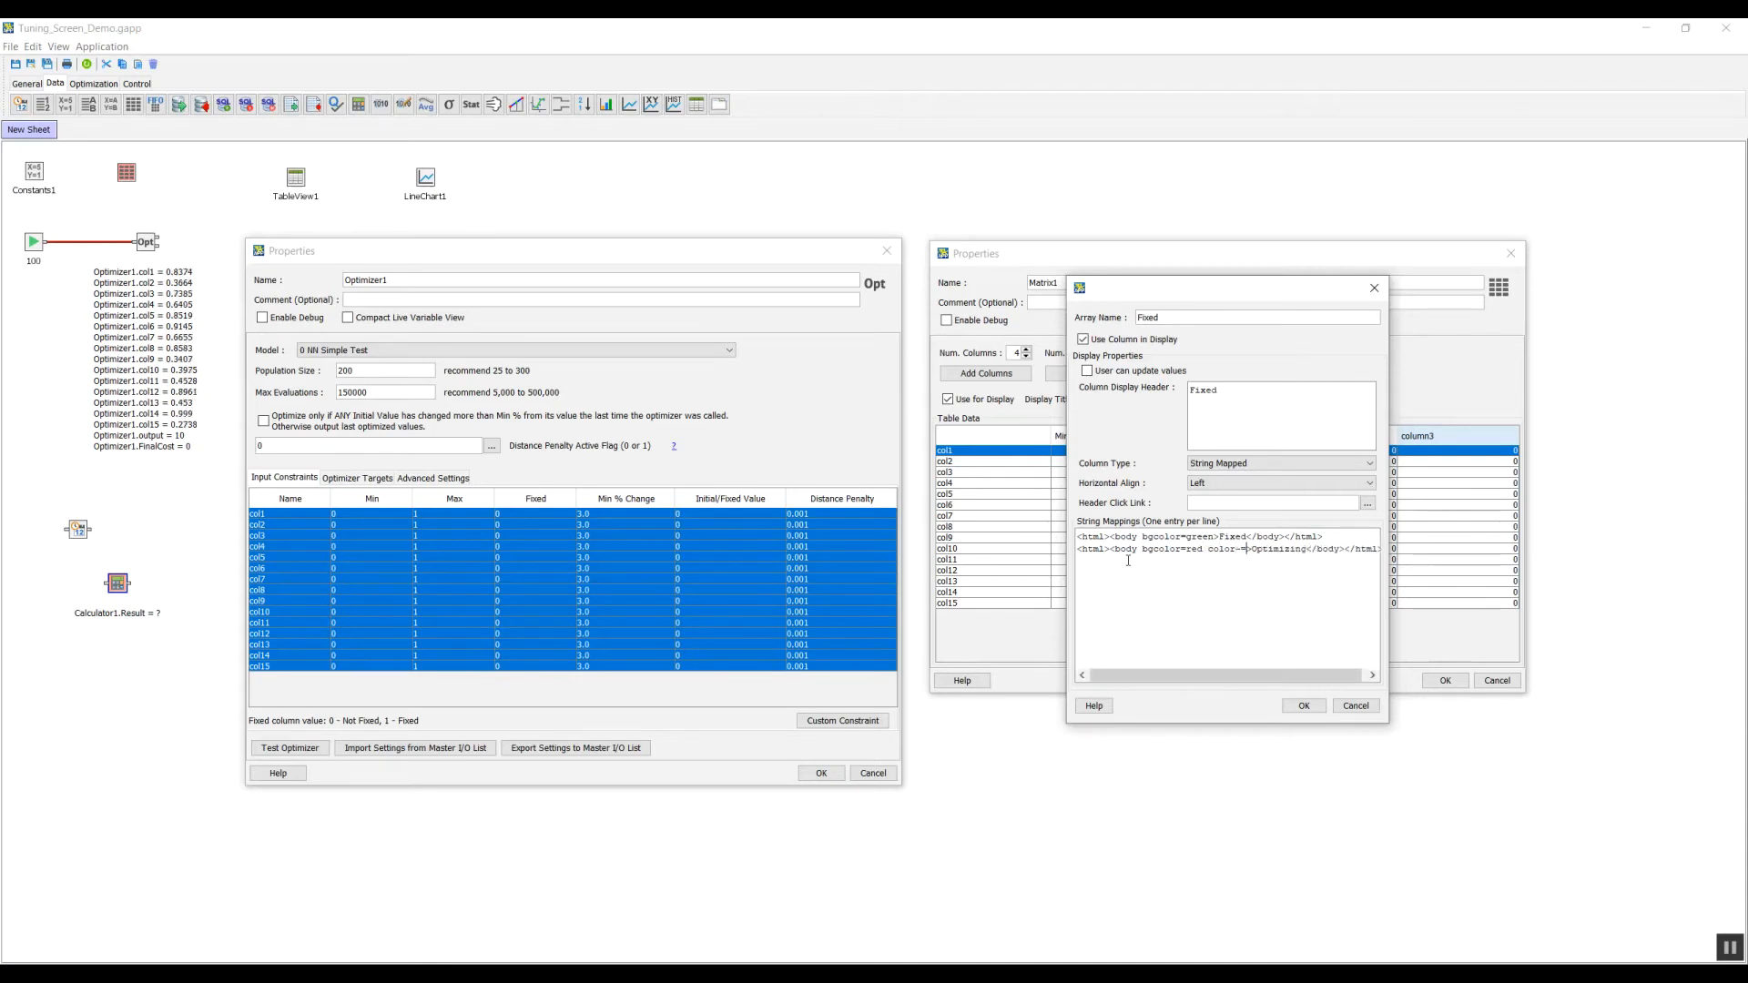
text(white)
Add a white text color attribute to the first string mapping, labelled Fixed, and apply the column settings
click(1216, 537)
text(color=b)
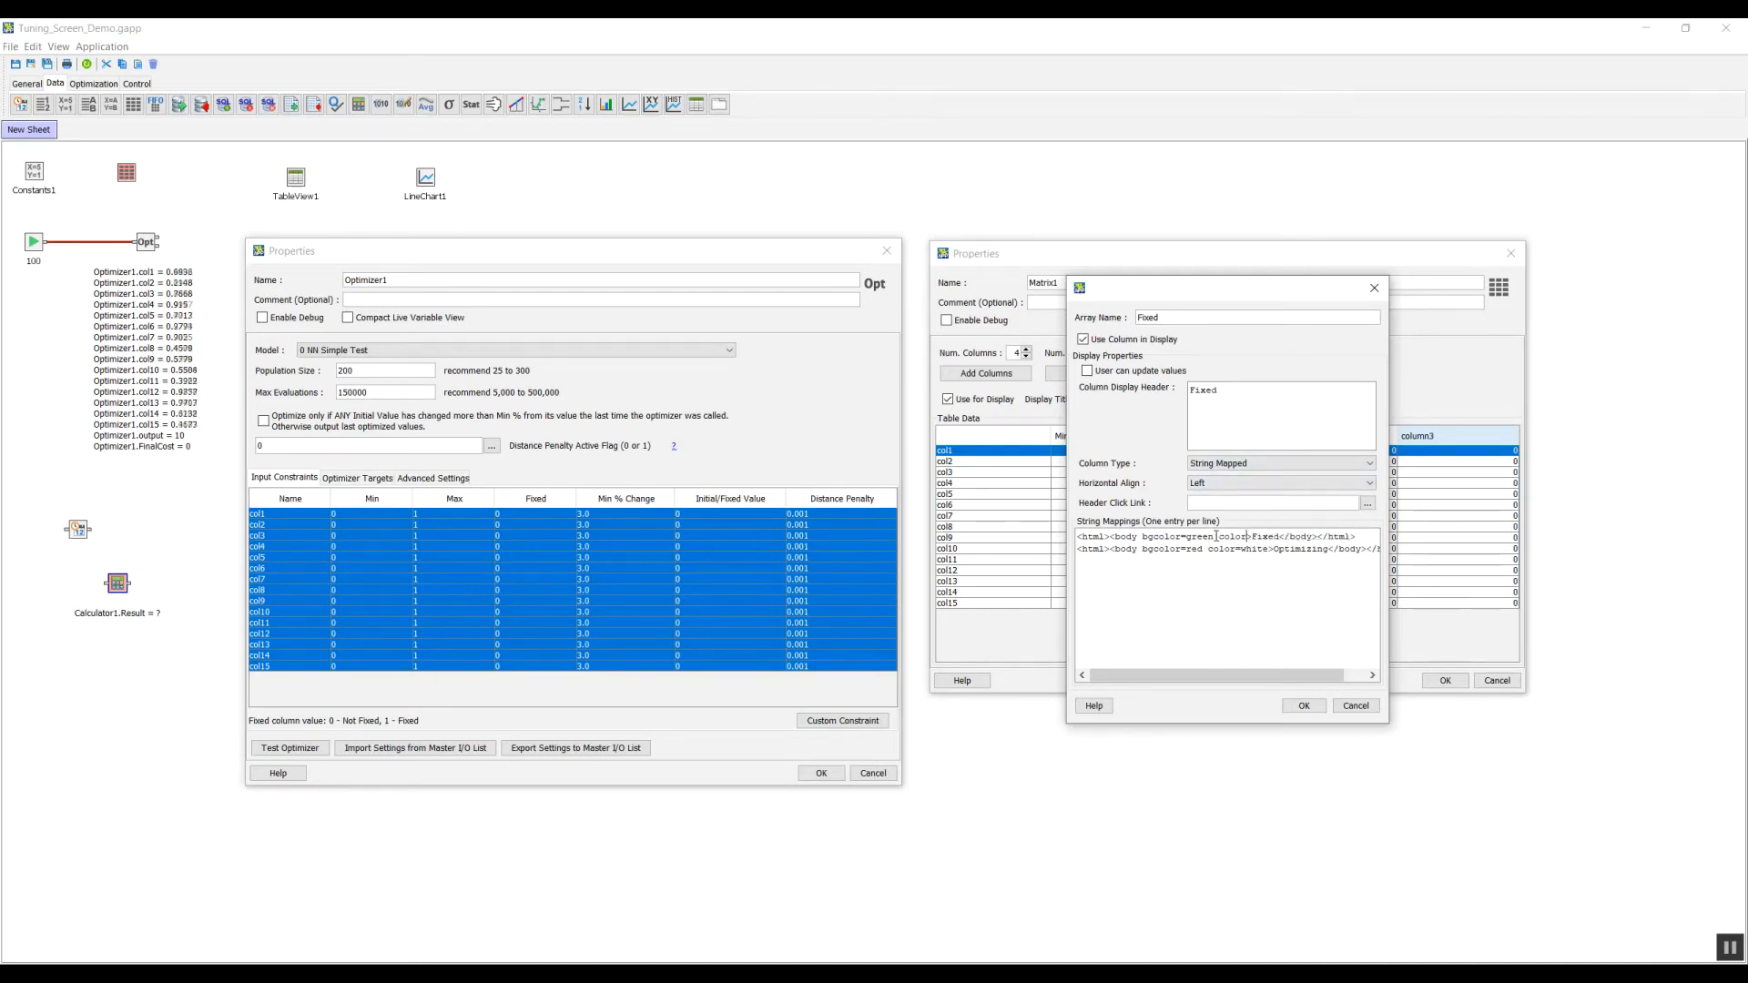
text(hite)
click(1304, 705)
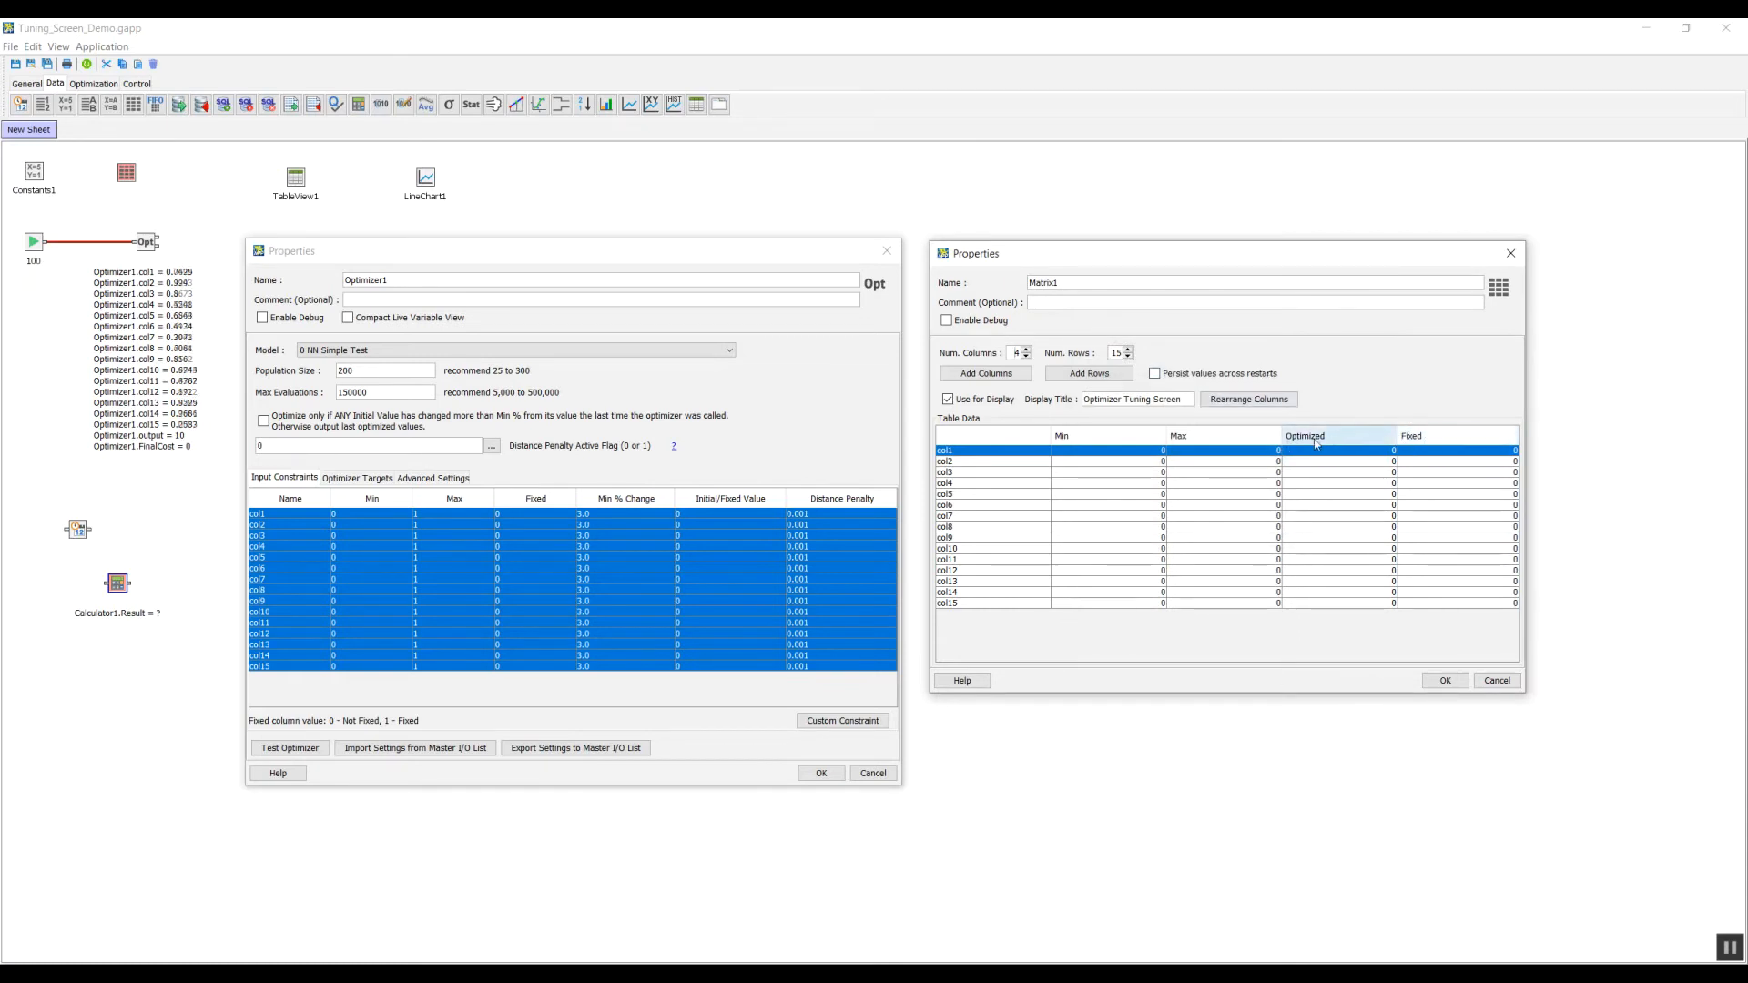
Rearrange the matrix columns so Fixed precedes Optimized, and save the matrix with the comment Optimizer matrix
click(1211, 399)
drag(1133, 453, 1134, 469)
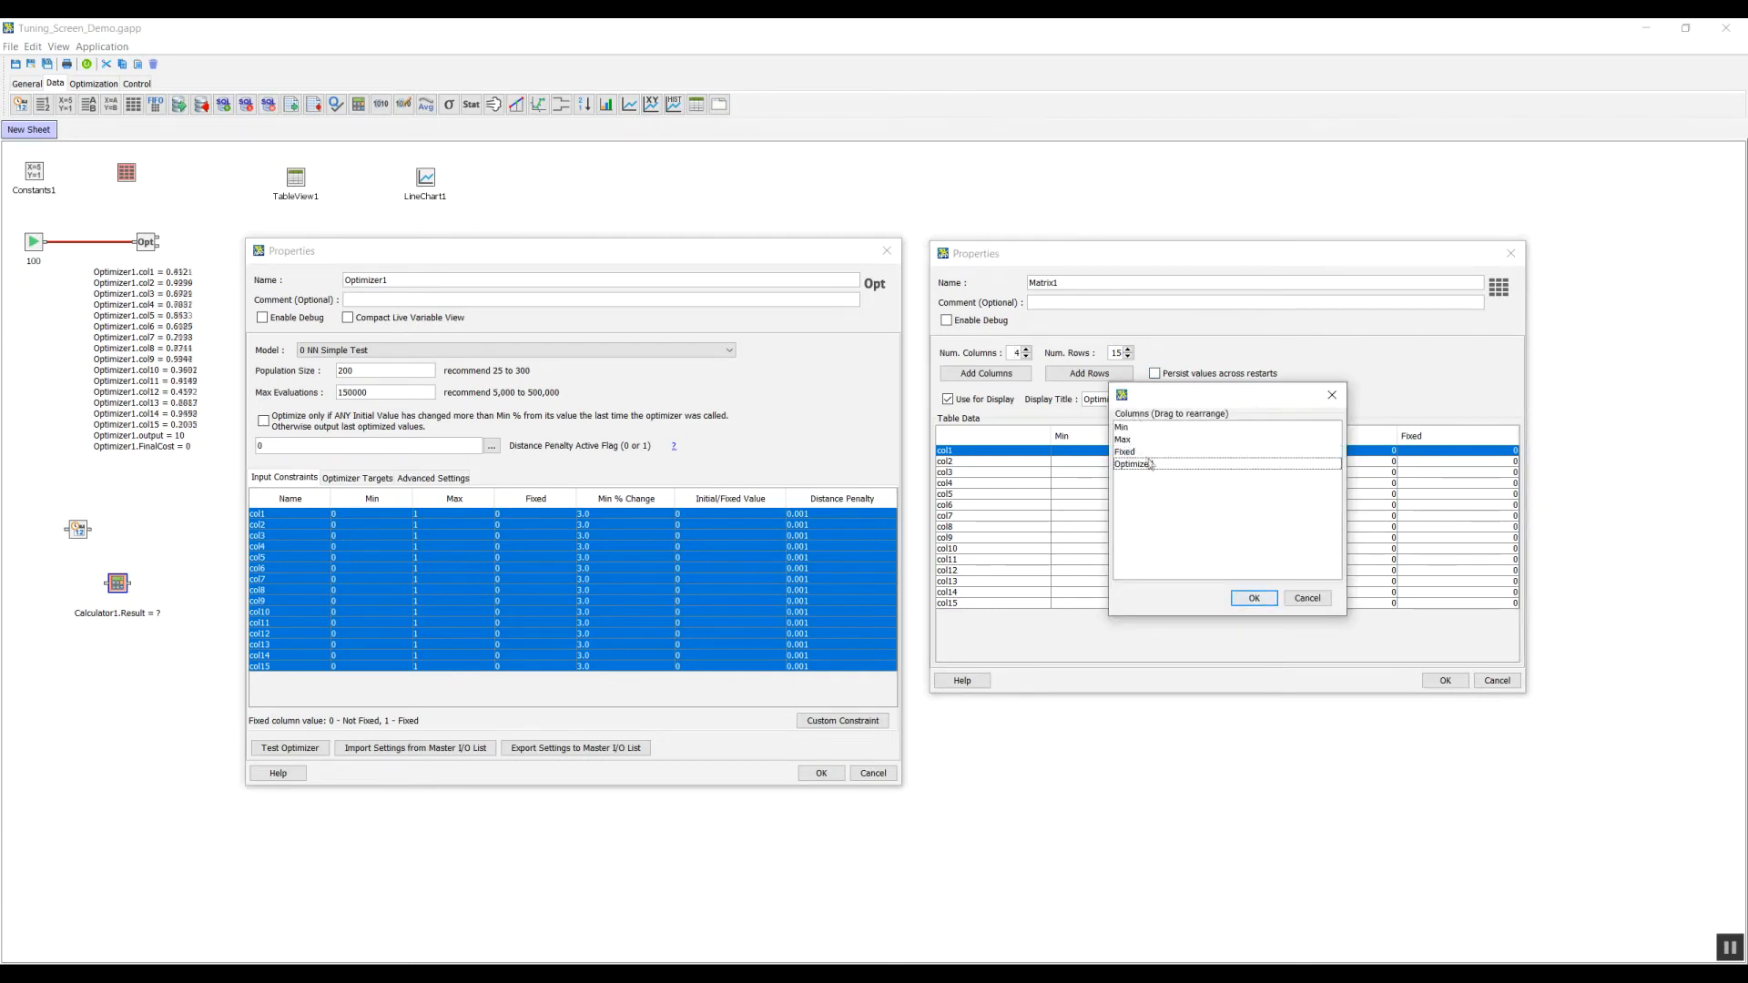
click(1253, 598)
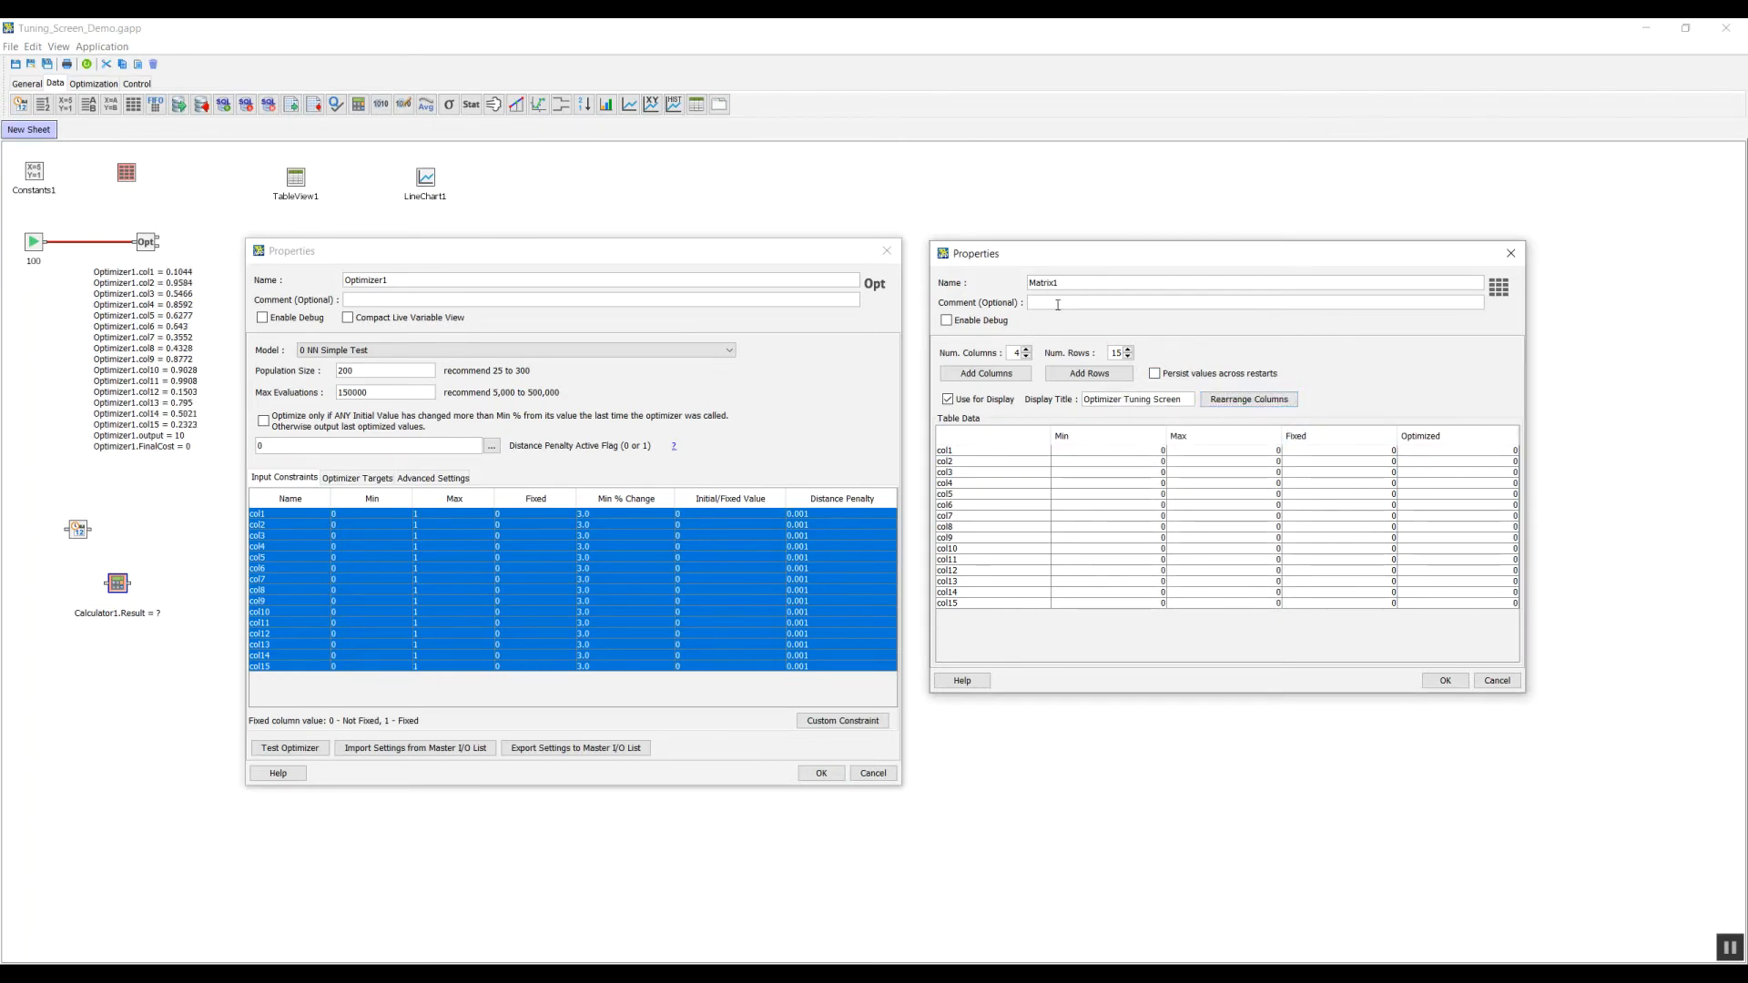
text(ptimizer matrix)
click(1442, 681)
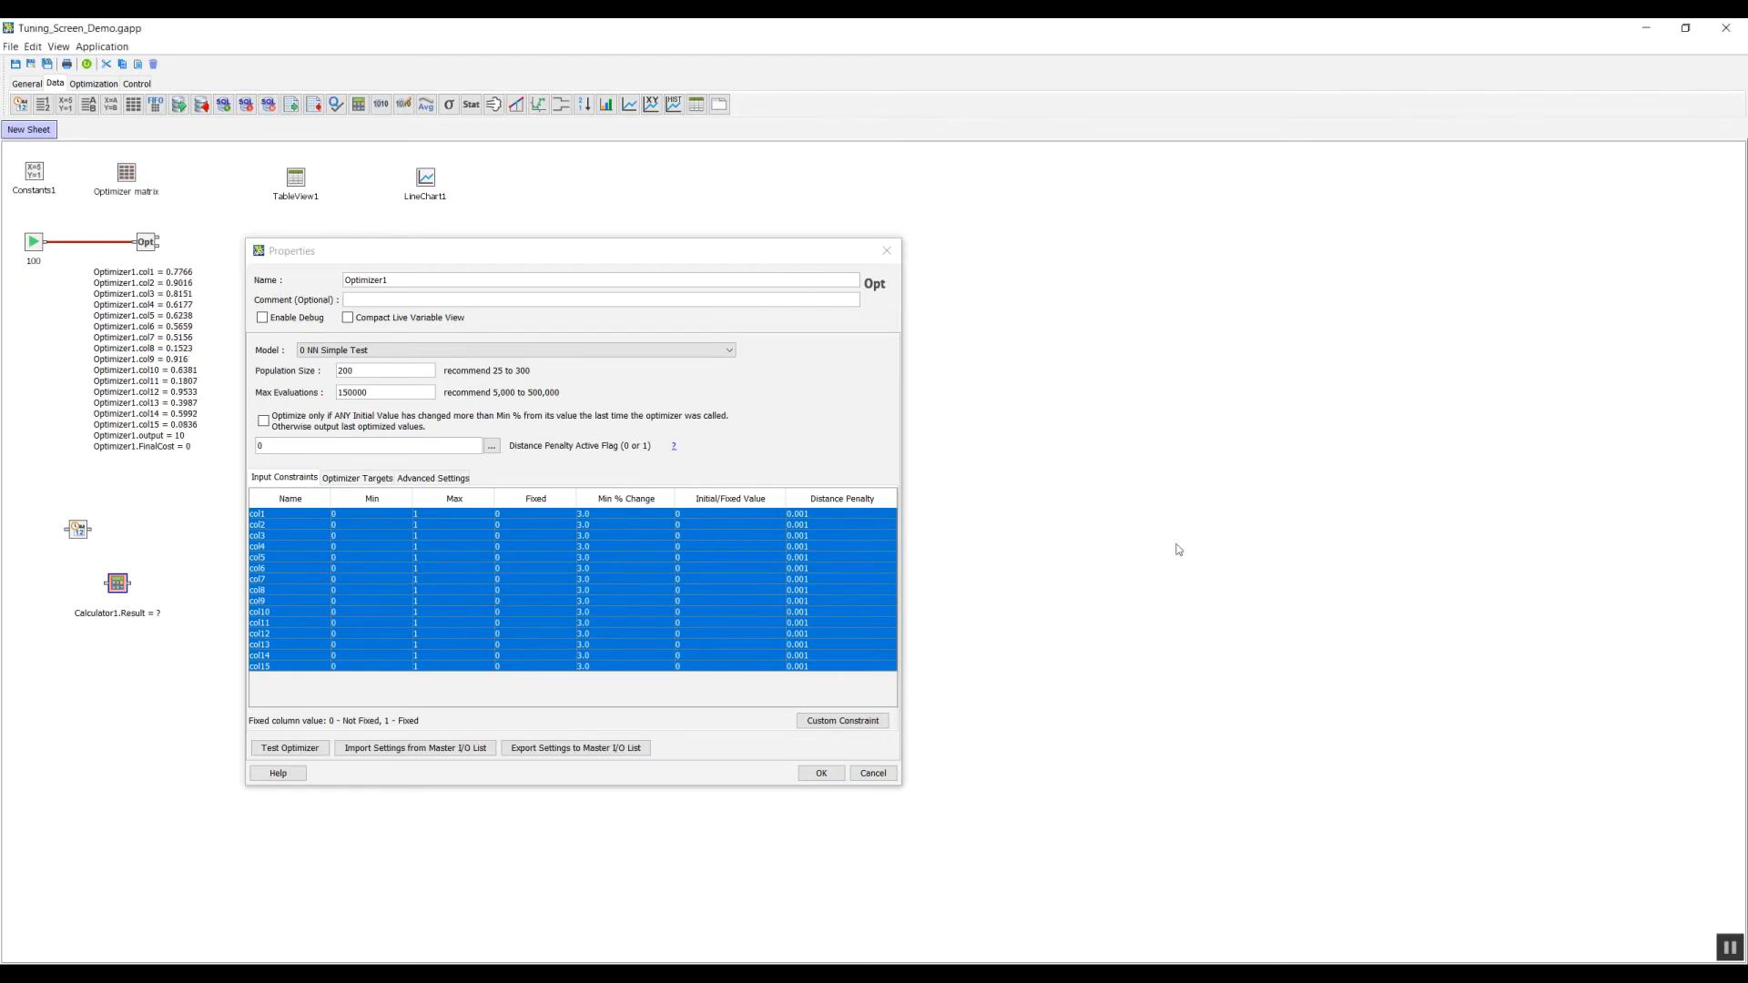
Reopen the Optimizer matrix properties and place them beside the optimizer properties
drag(574, 255, 878, 255)
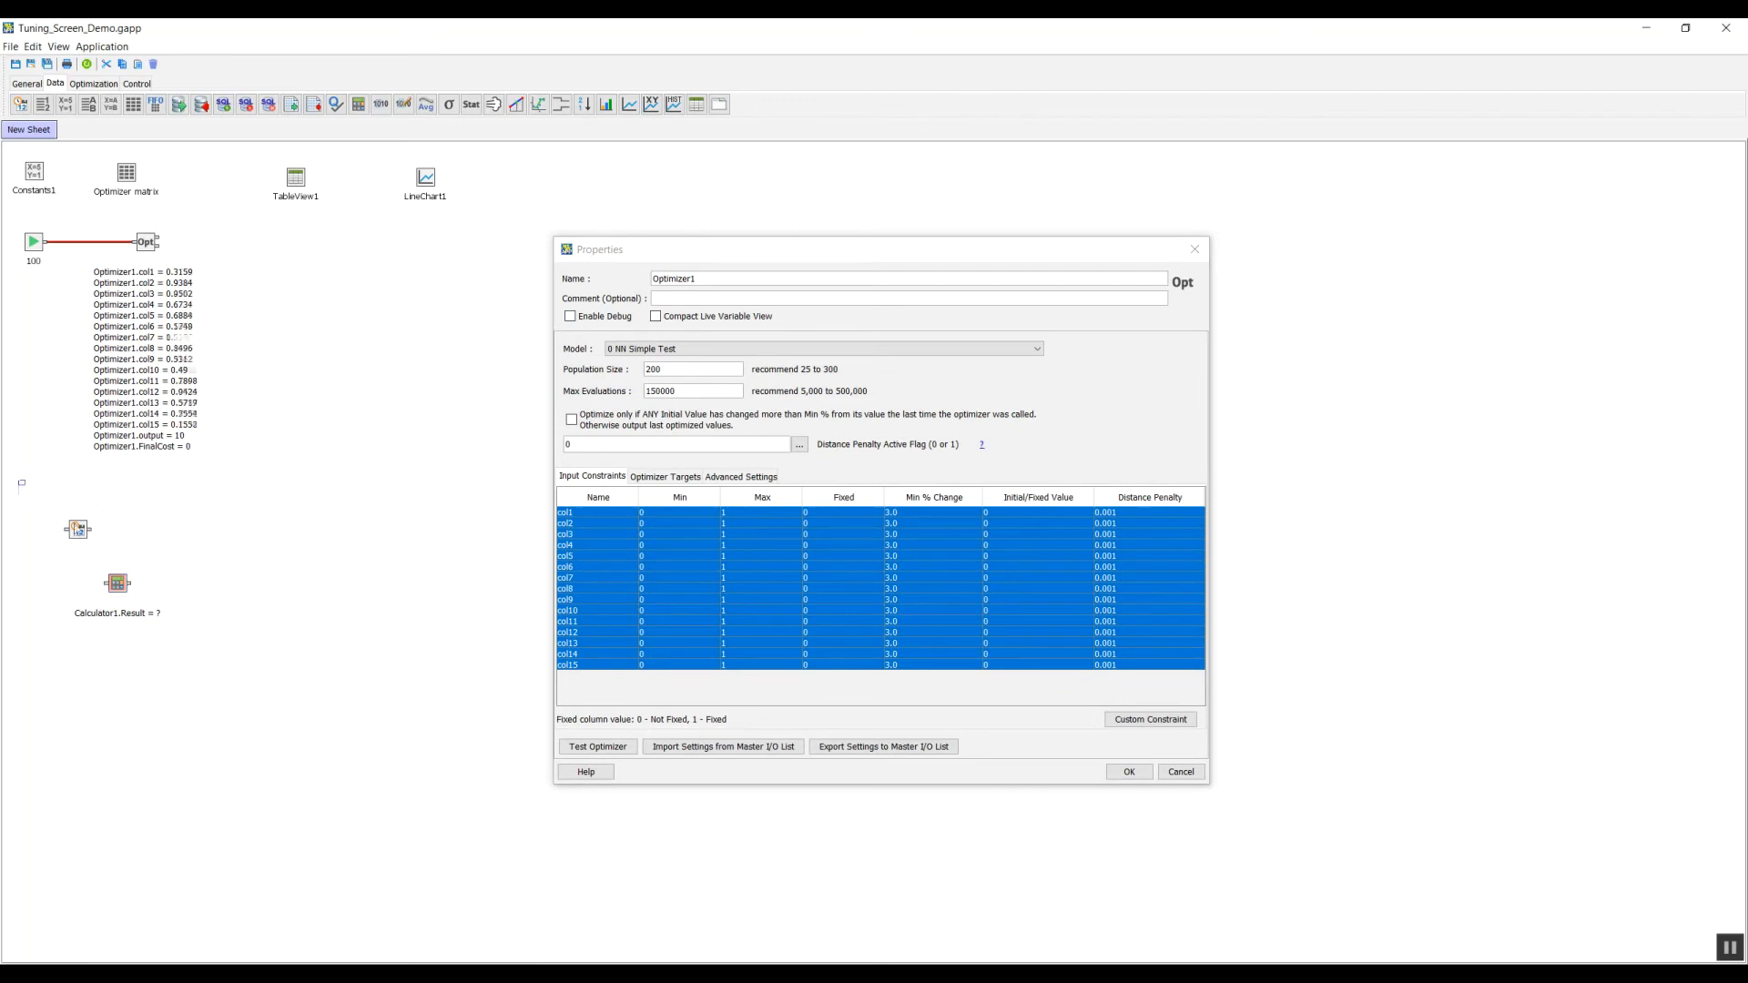
click(643, 589)
click(663, 524)
click(667, 514)
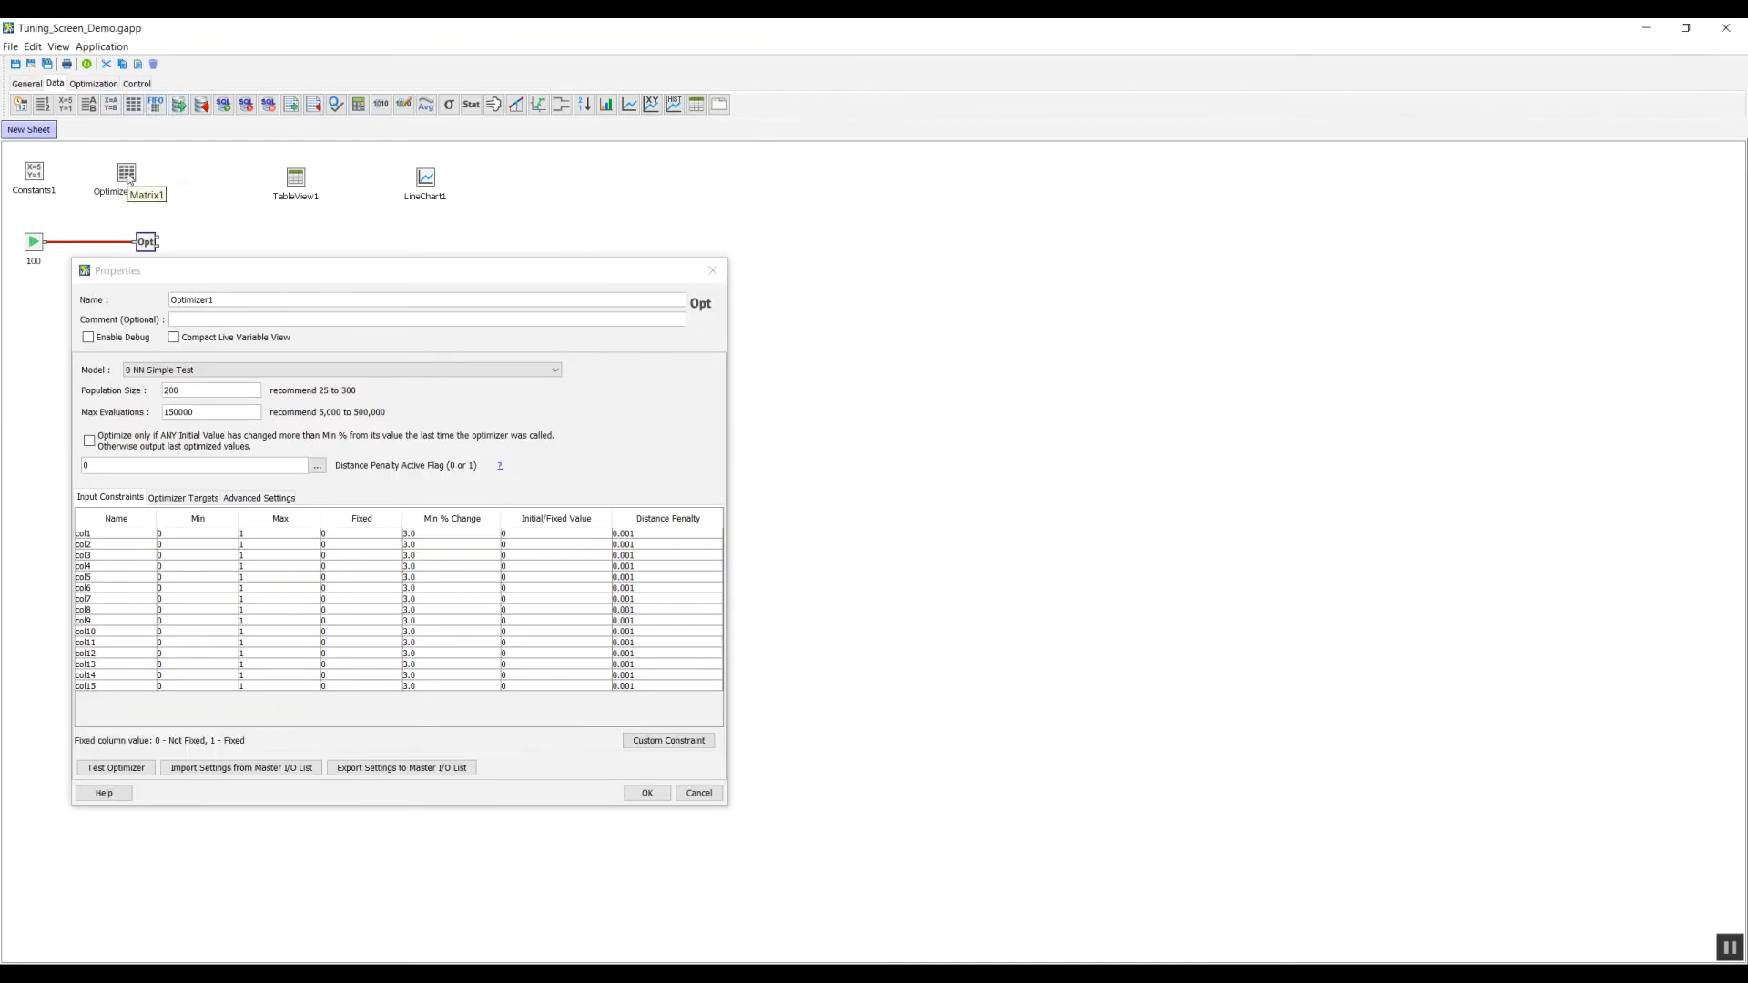
double_click(126, 174)
drag(811, 281, 1089, 276)
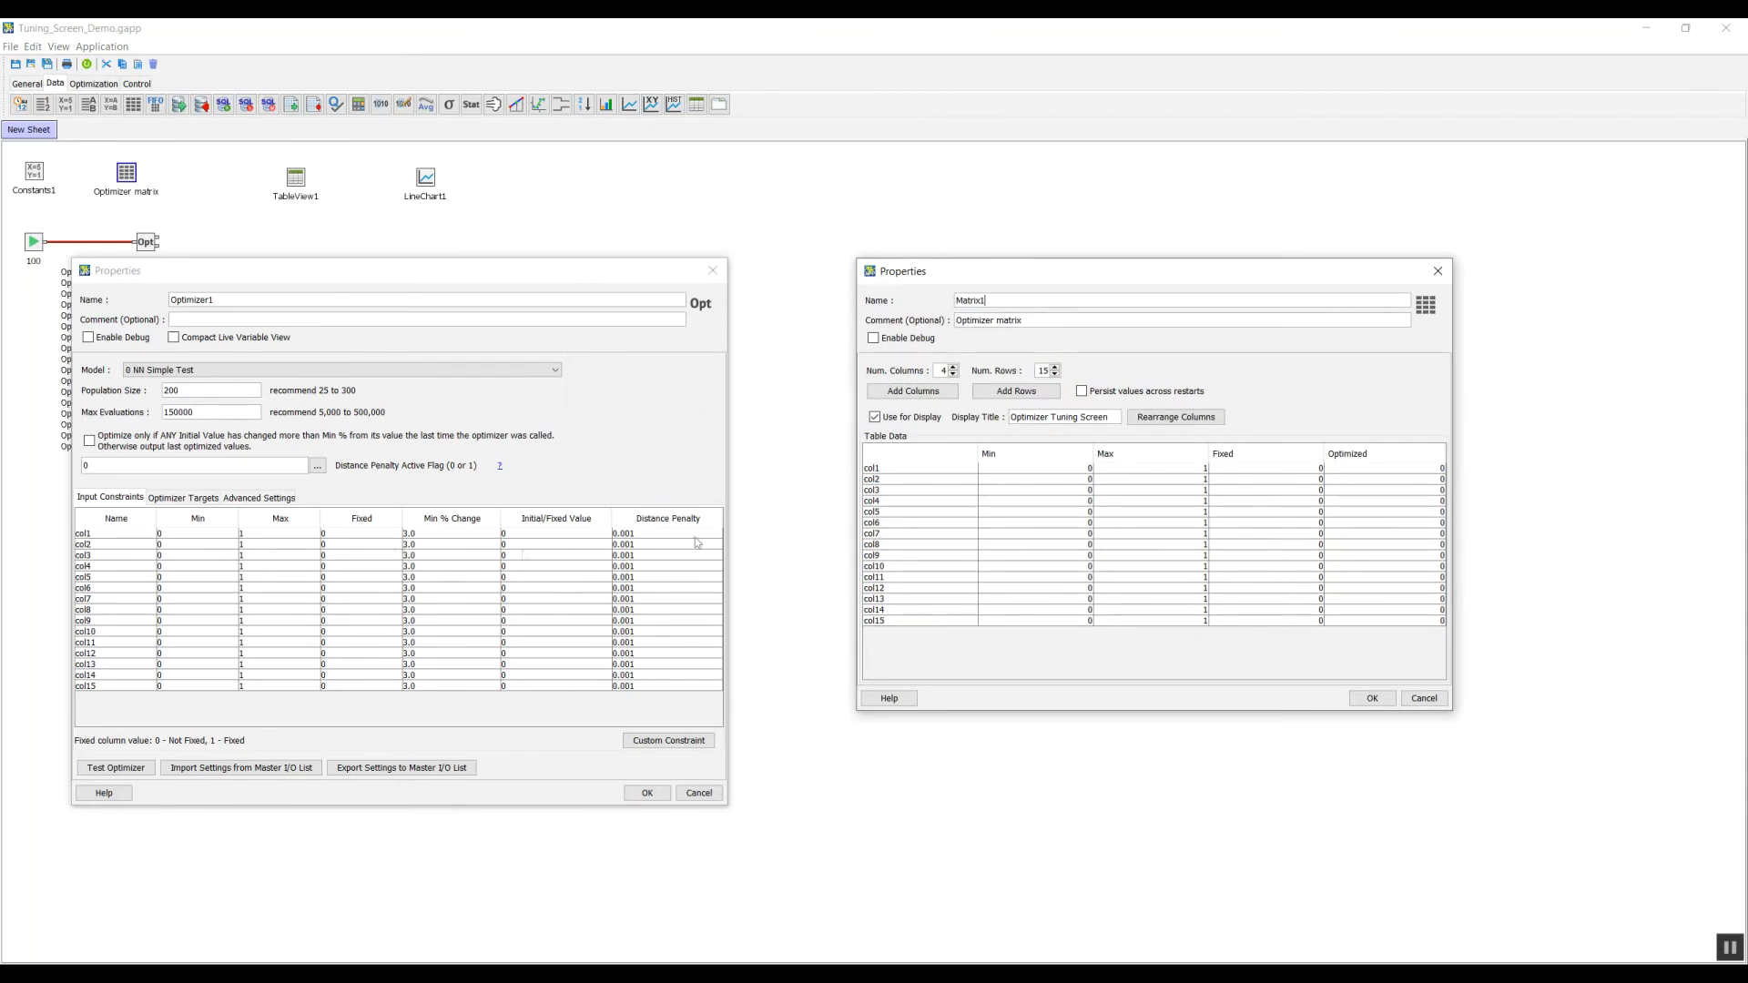
Link the optimizer's Min constraint for col1 to the matrix variable Matrix1.Min.col1
click(213, 540)
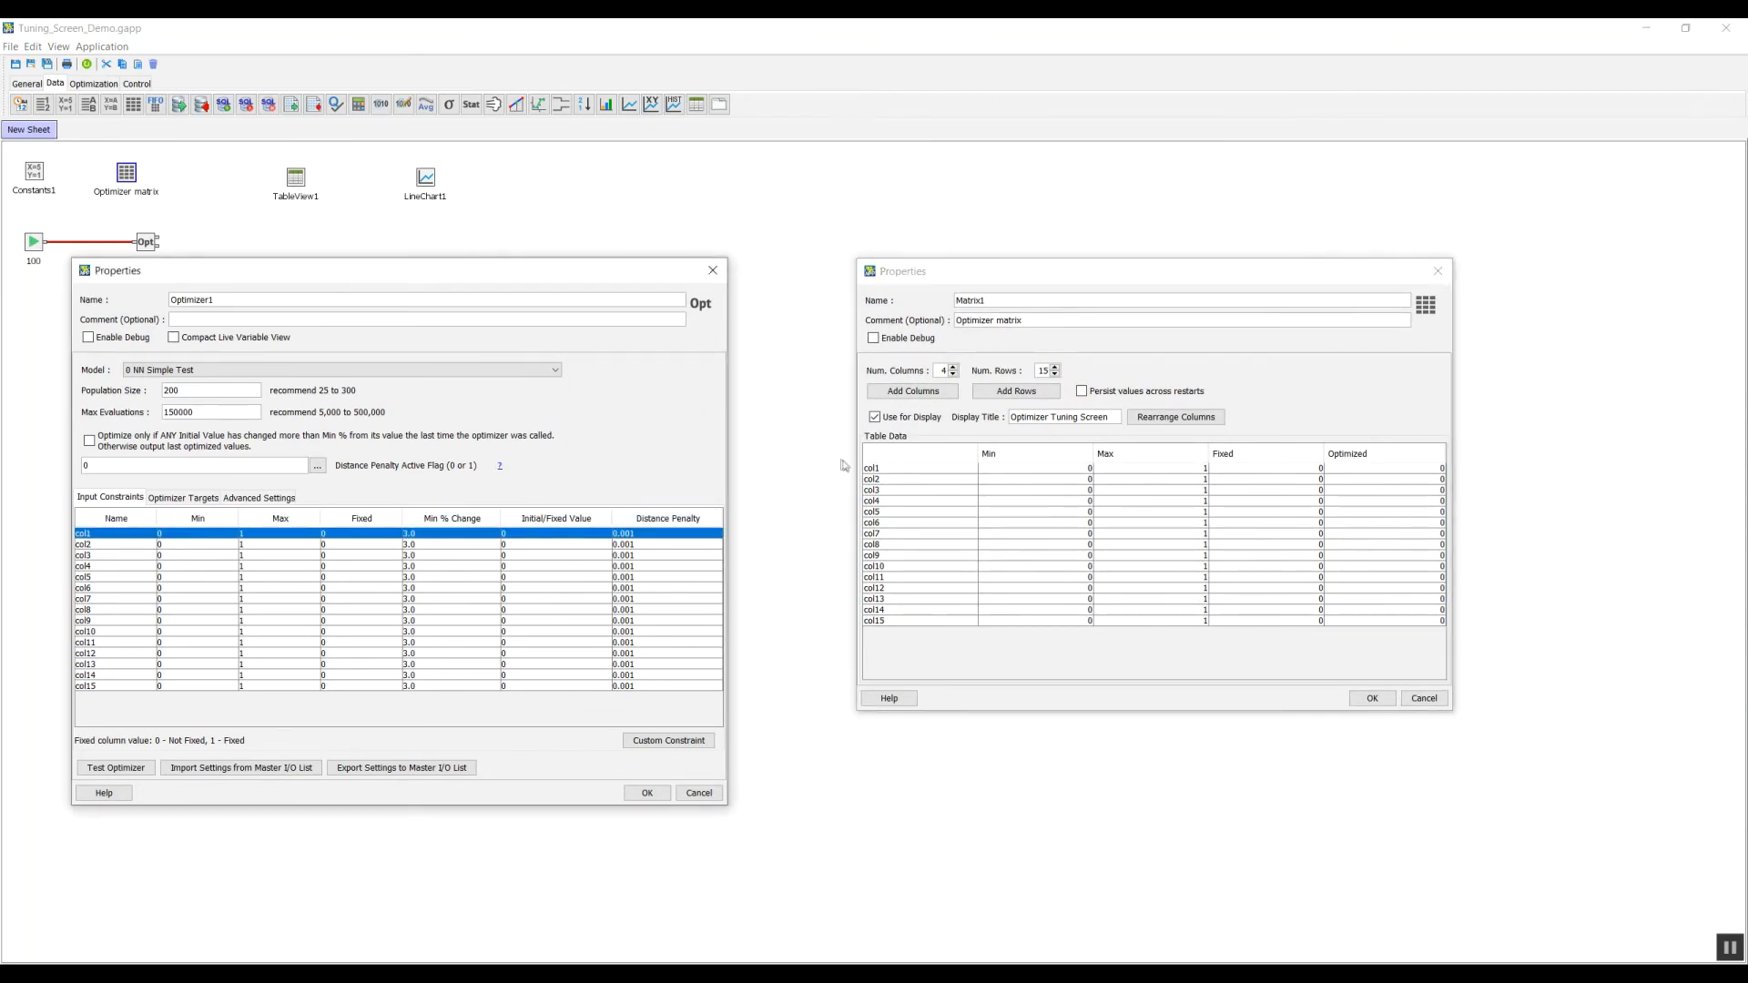
click(1017, 473)
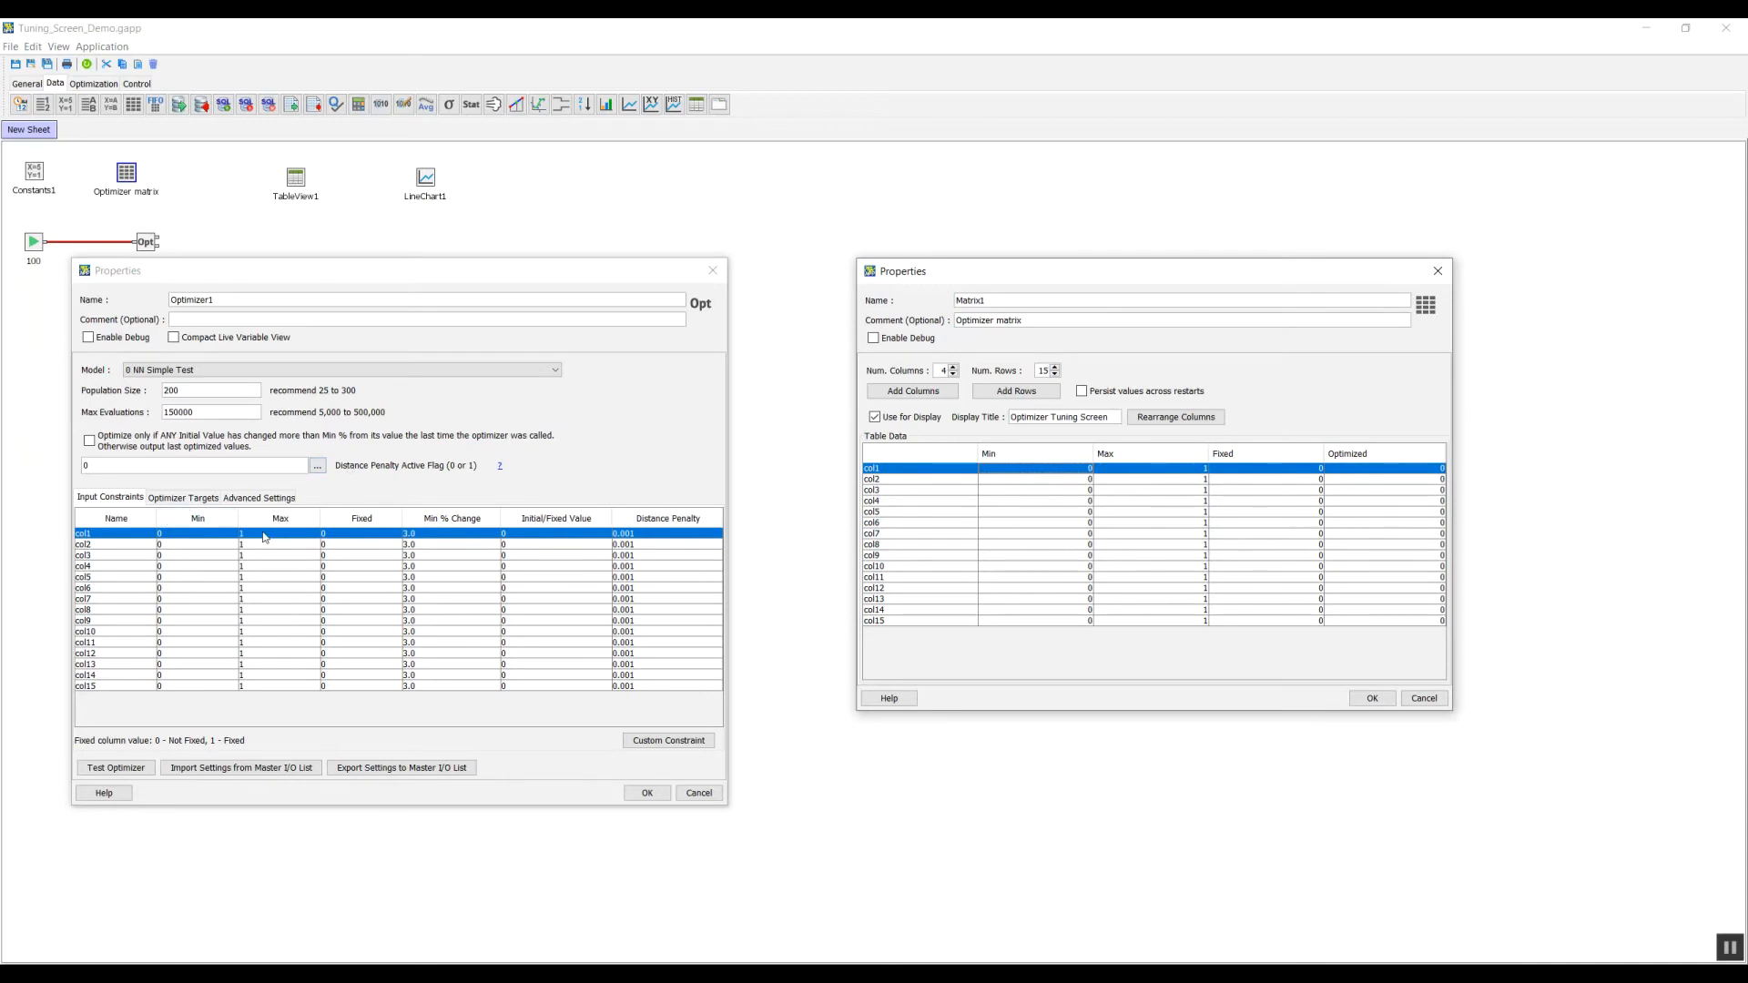
click(233, 537)
click(230, 534)
double_click(734, 430)
click(761, 440)
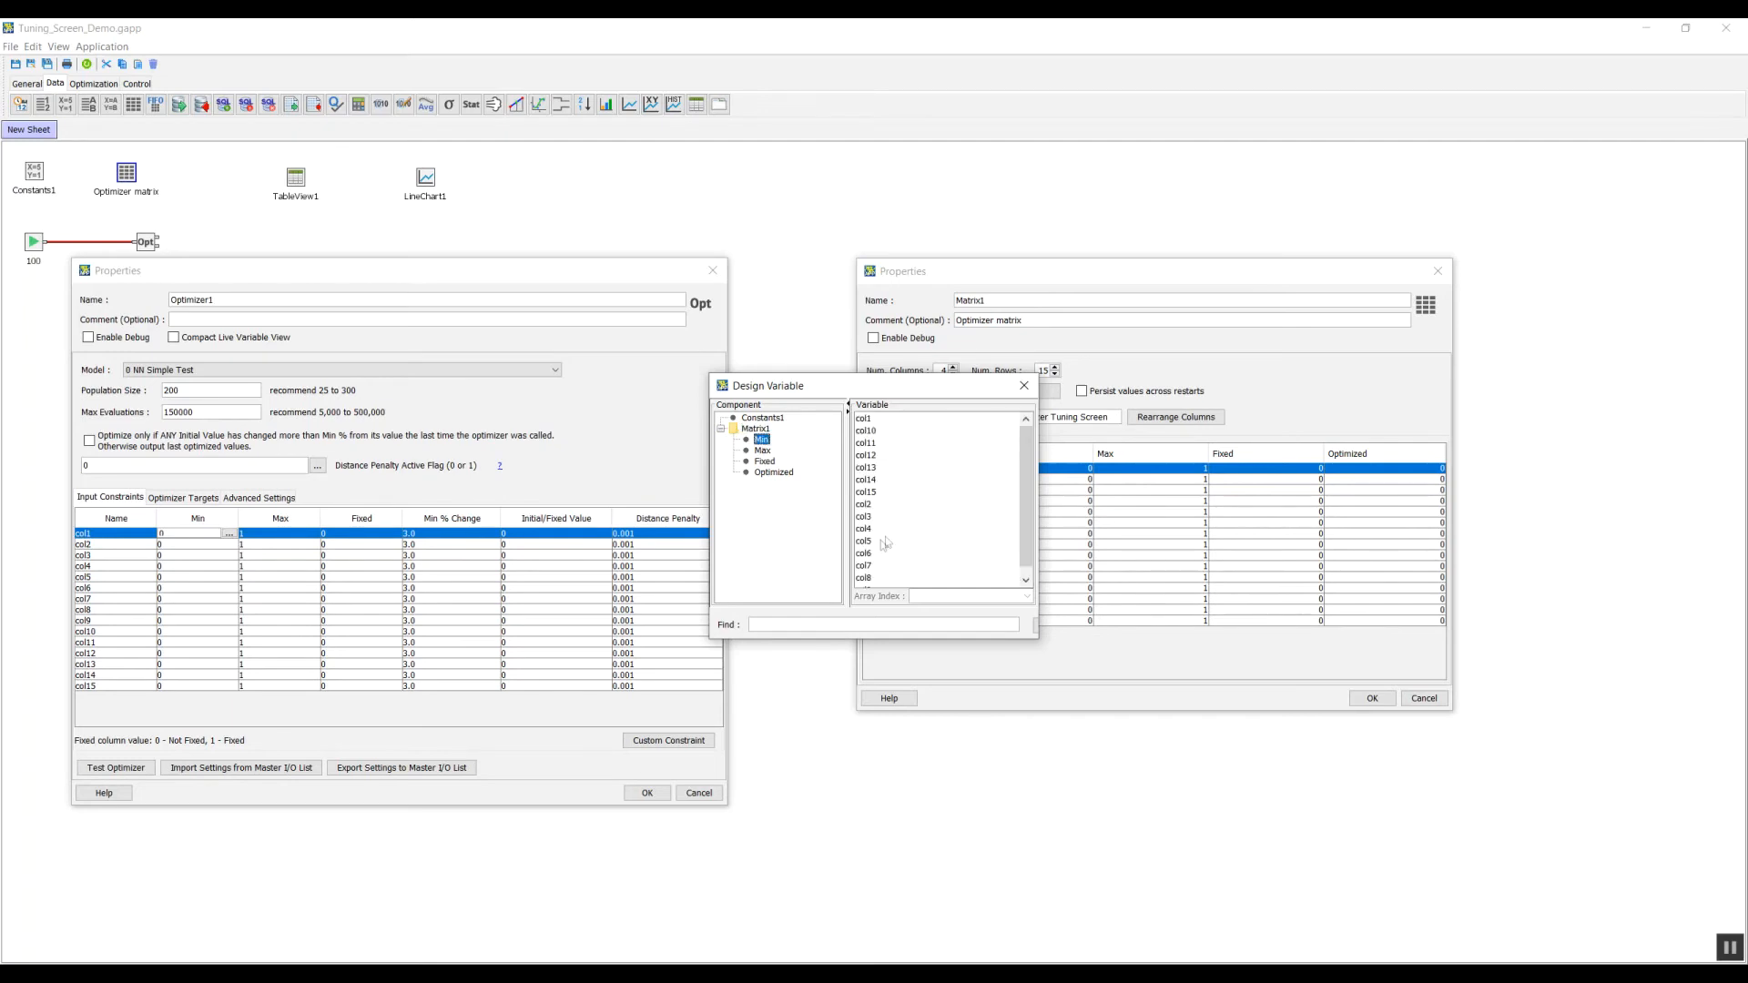
click(865, 419)
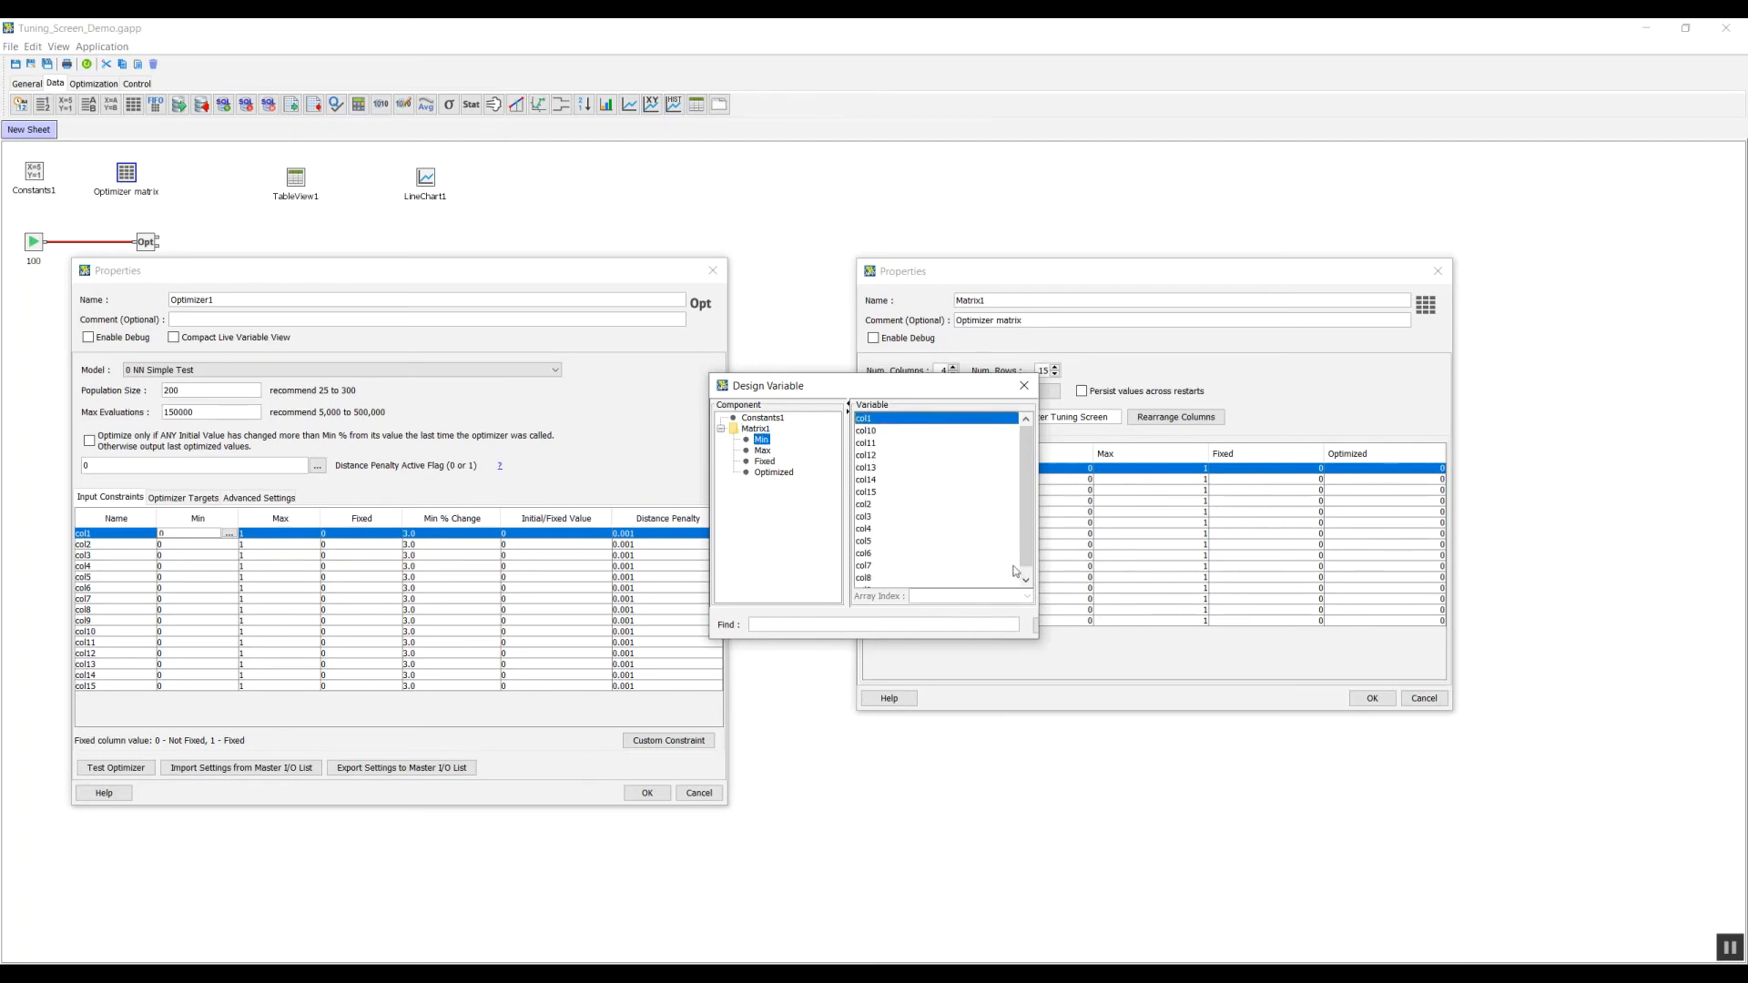
drag(1038, 551, 1104, 546)
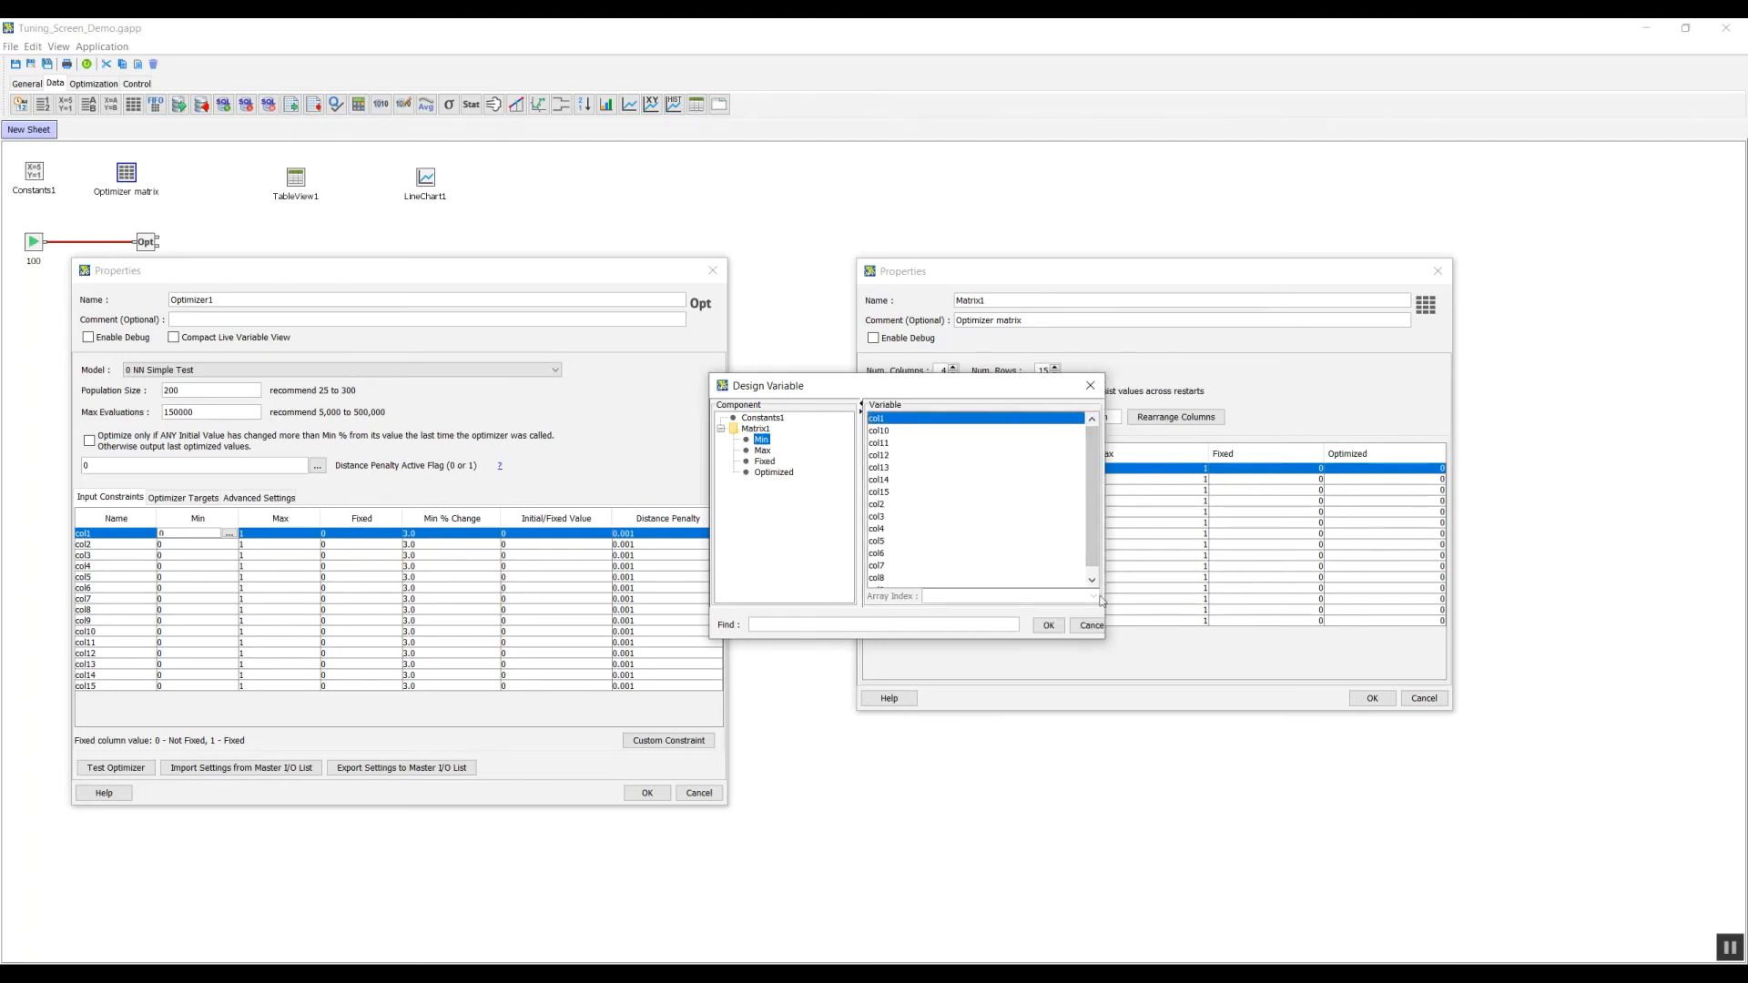
click(1049, 625)
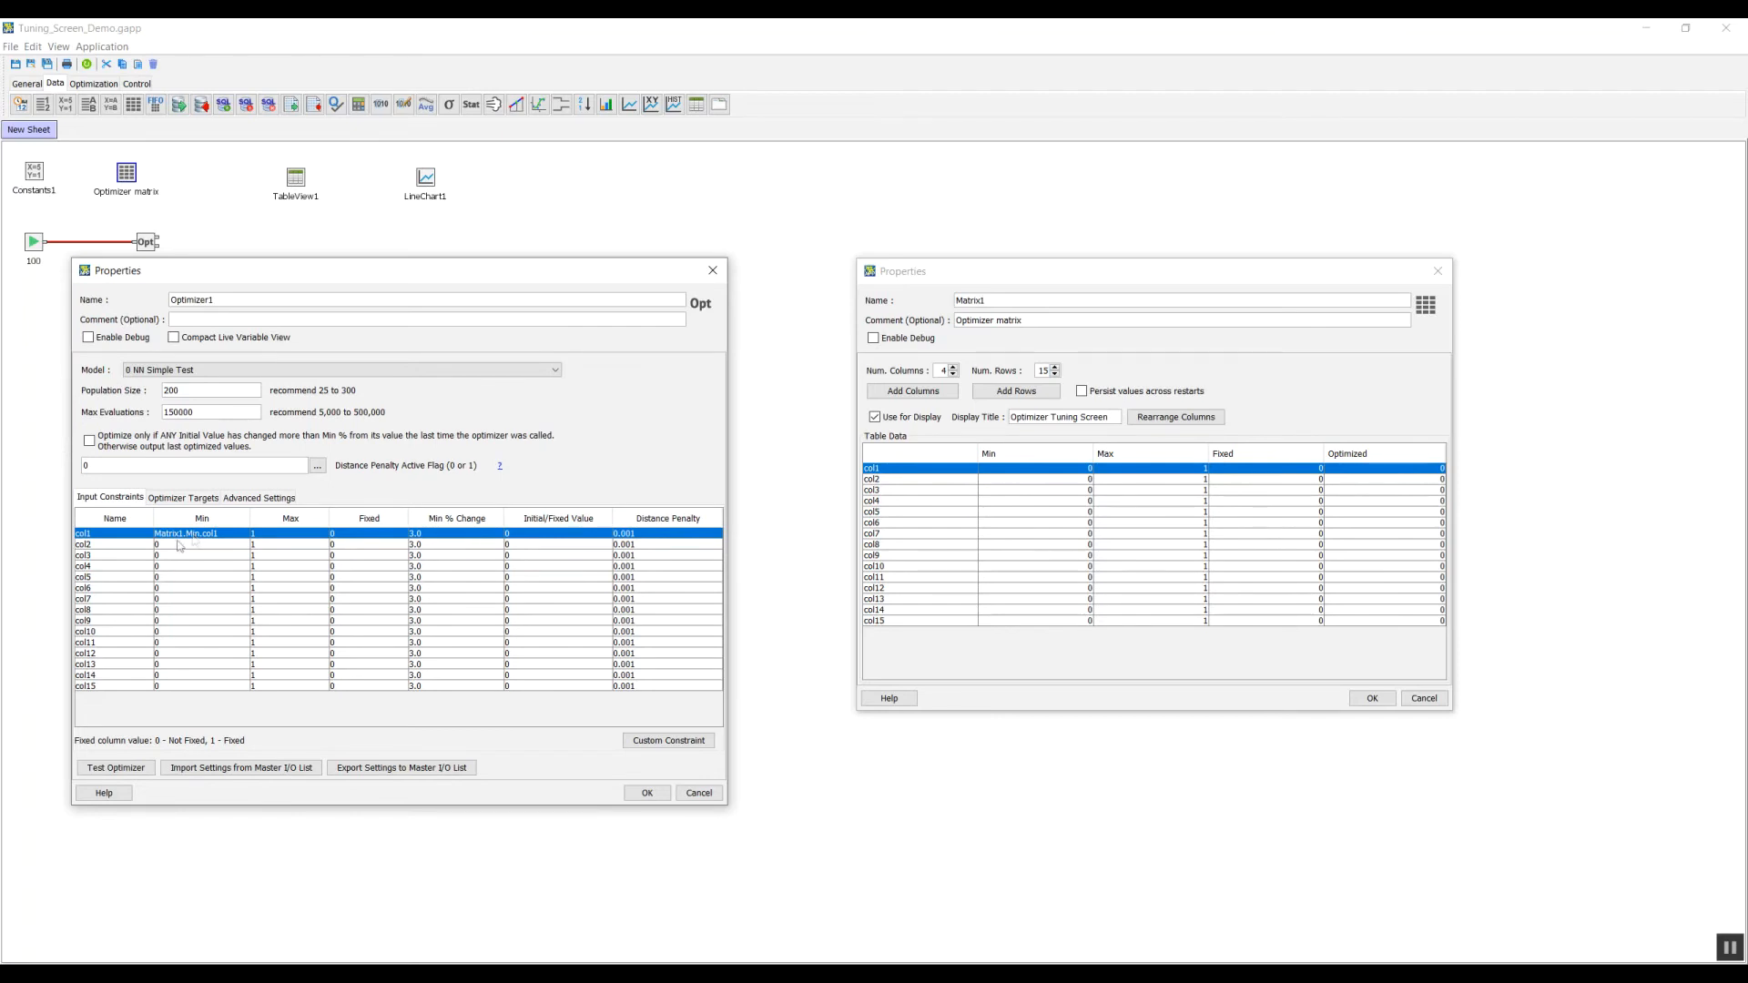
Switch to Sublime Text and replace its contents with the optimizer's 15 input names, col1 to col15, one per line
click(197, 545)
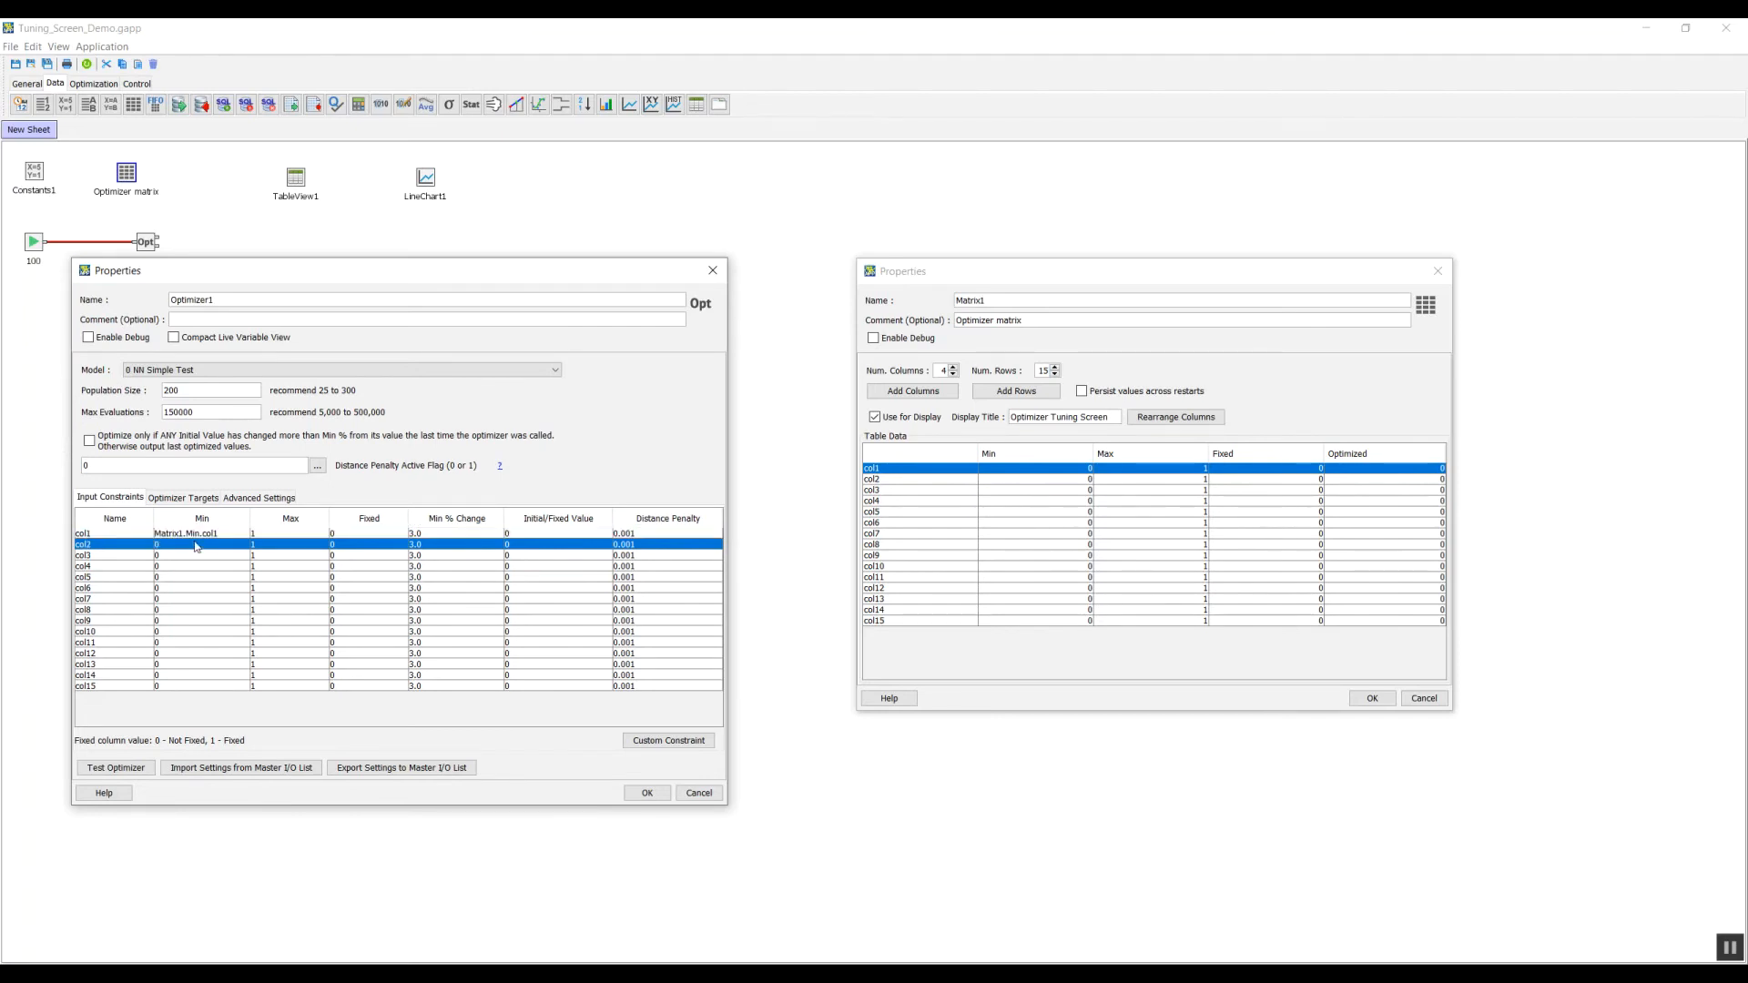
click(96, 535)
shift+click(107, 689)
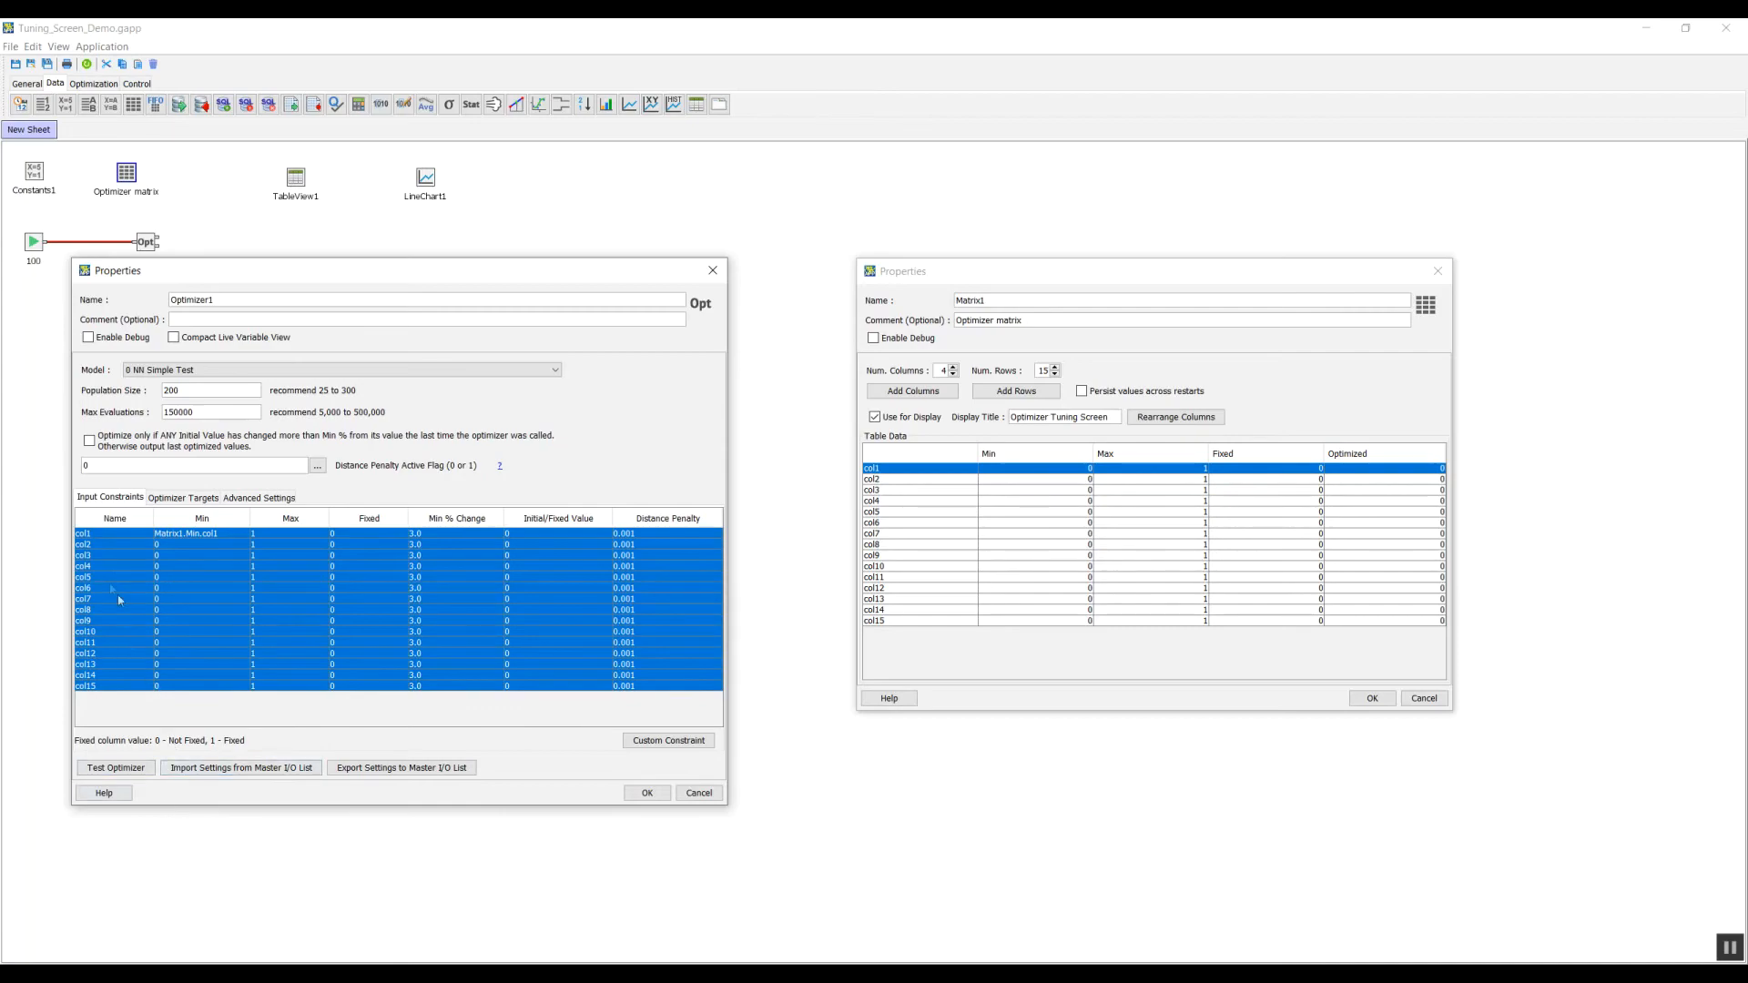
key(alt+Tab)
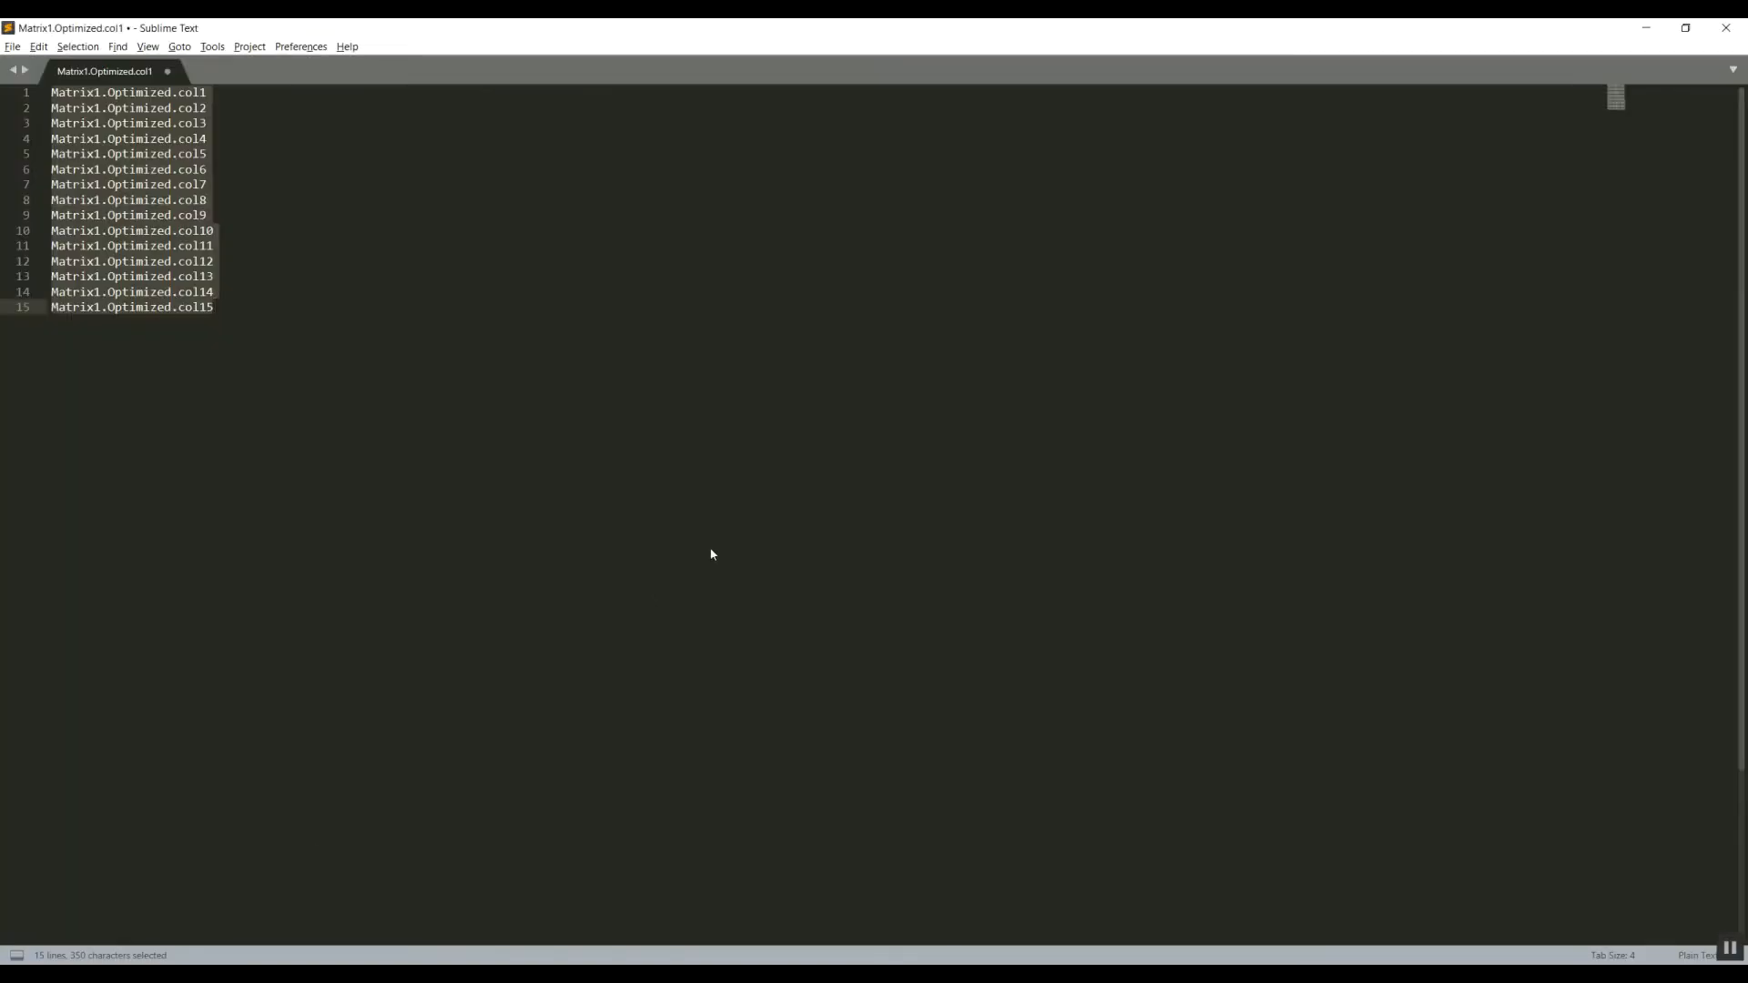
key(BackSpace)
text(col1 col2 col3 col4 col5 col6 col7 col8 col9 col10 col11 col12 col13 col14 col15)
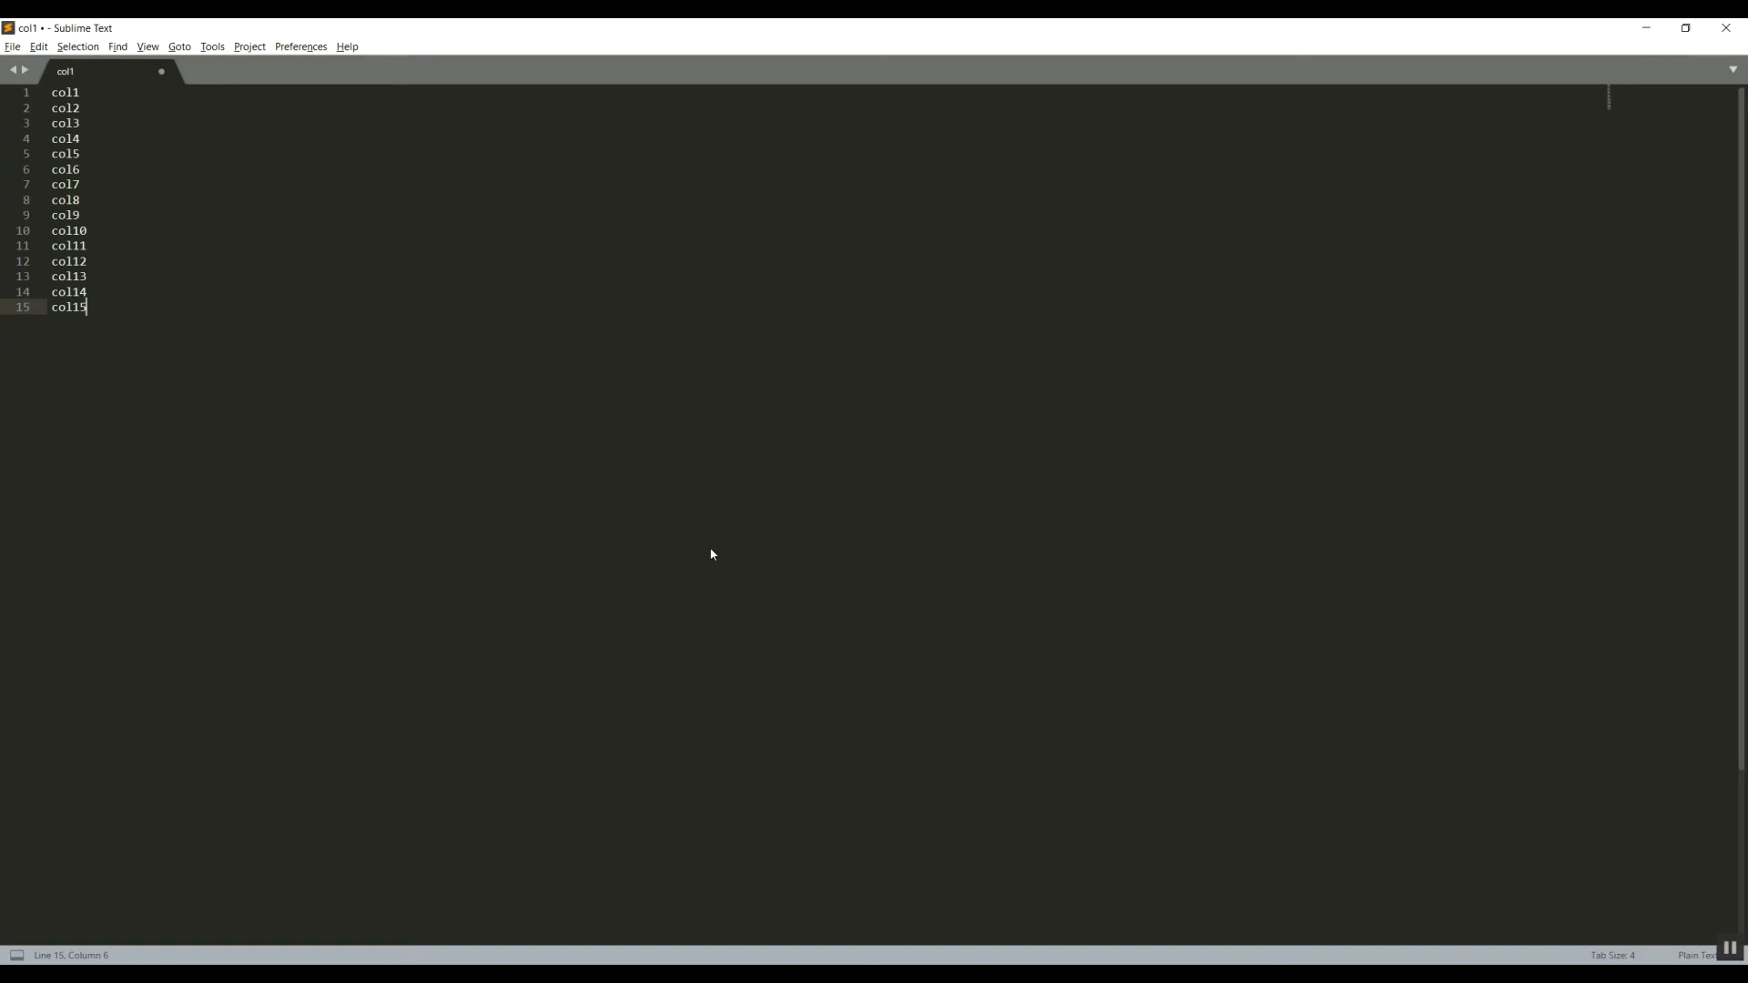
Prefix all 15 input names with "Matrx1.Min." and copy the whole list
key(ctrl+a)
key(ctrl+shift+l)
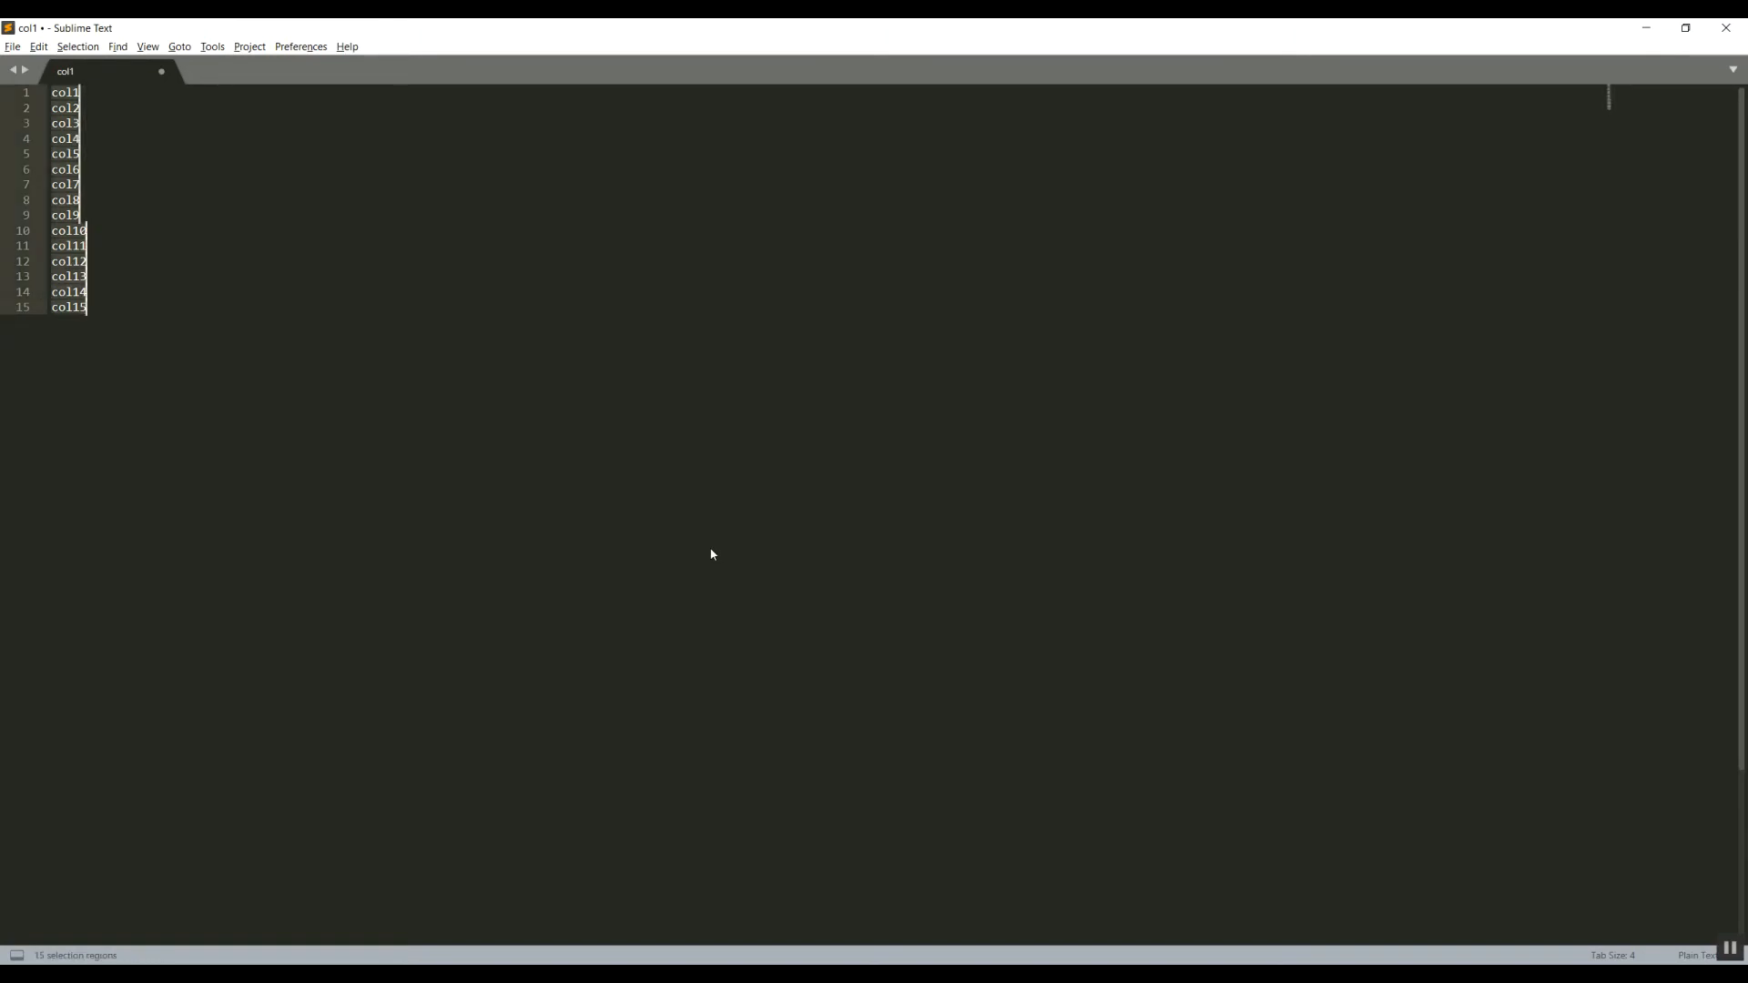
key(Home)
text(Matrx1.)
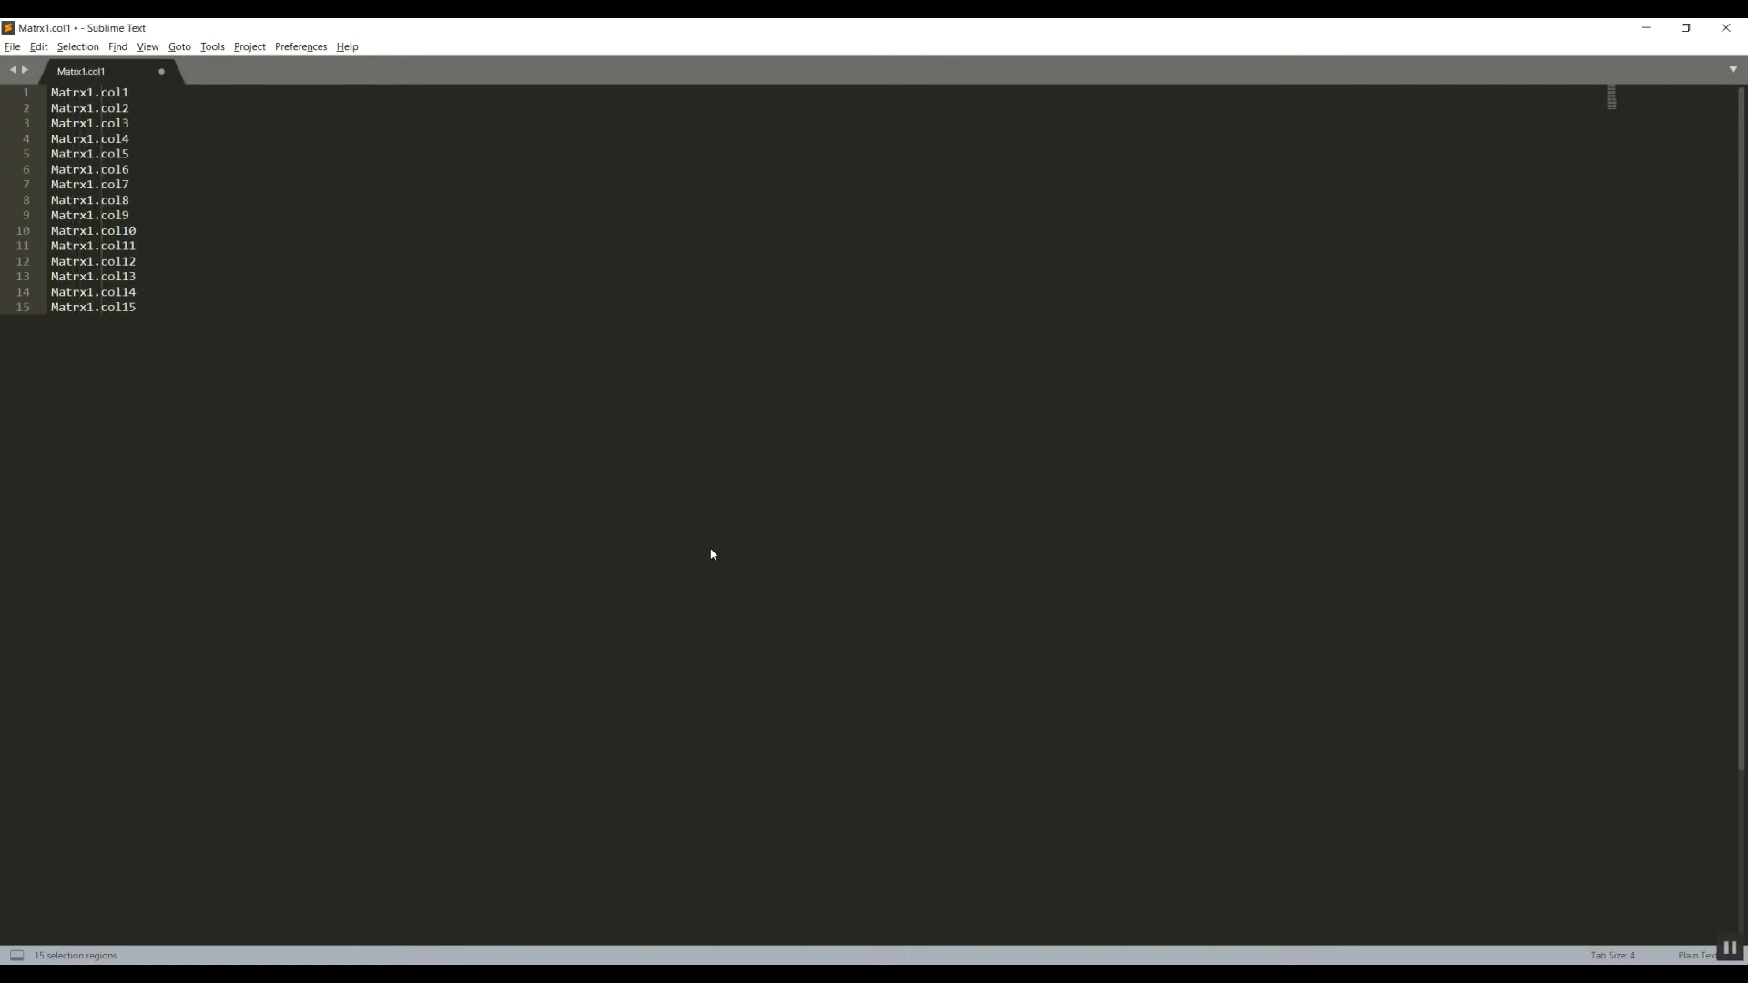
text(Min.)
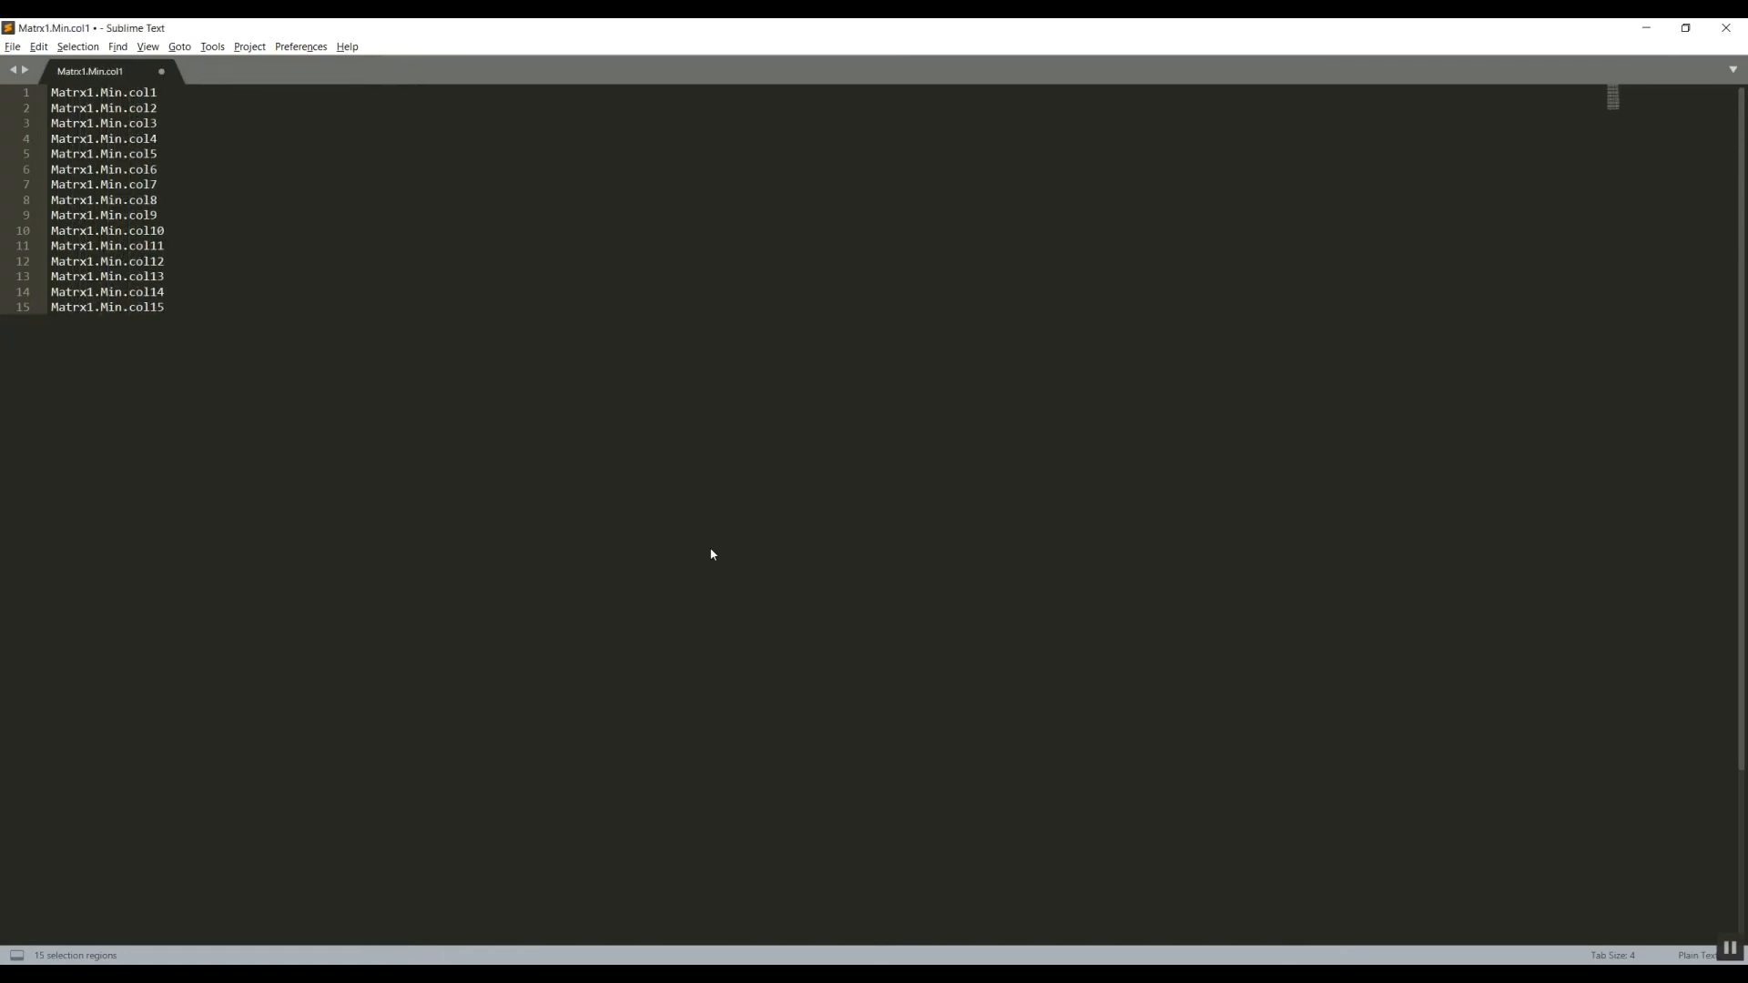
key(ctrl+a)
Switch back to the Tuning_Screen_Demo application and try to paste the variable list into the optimizer's Min column
key(alt+Tab)
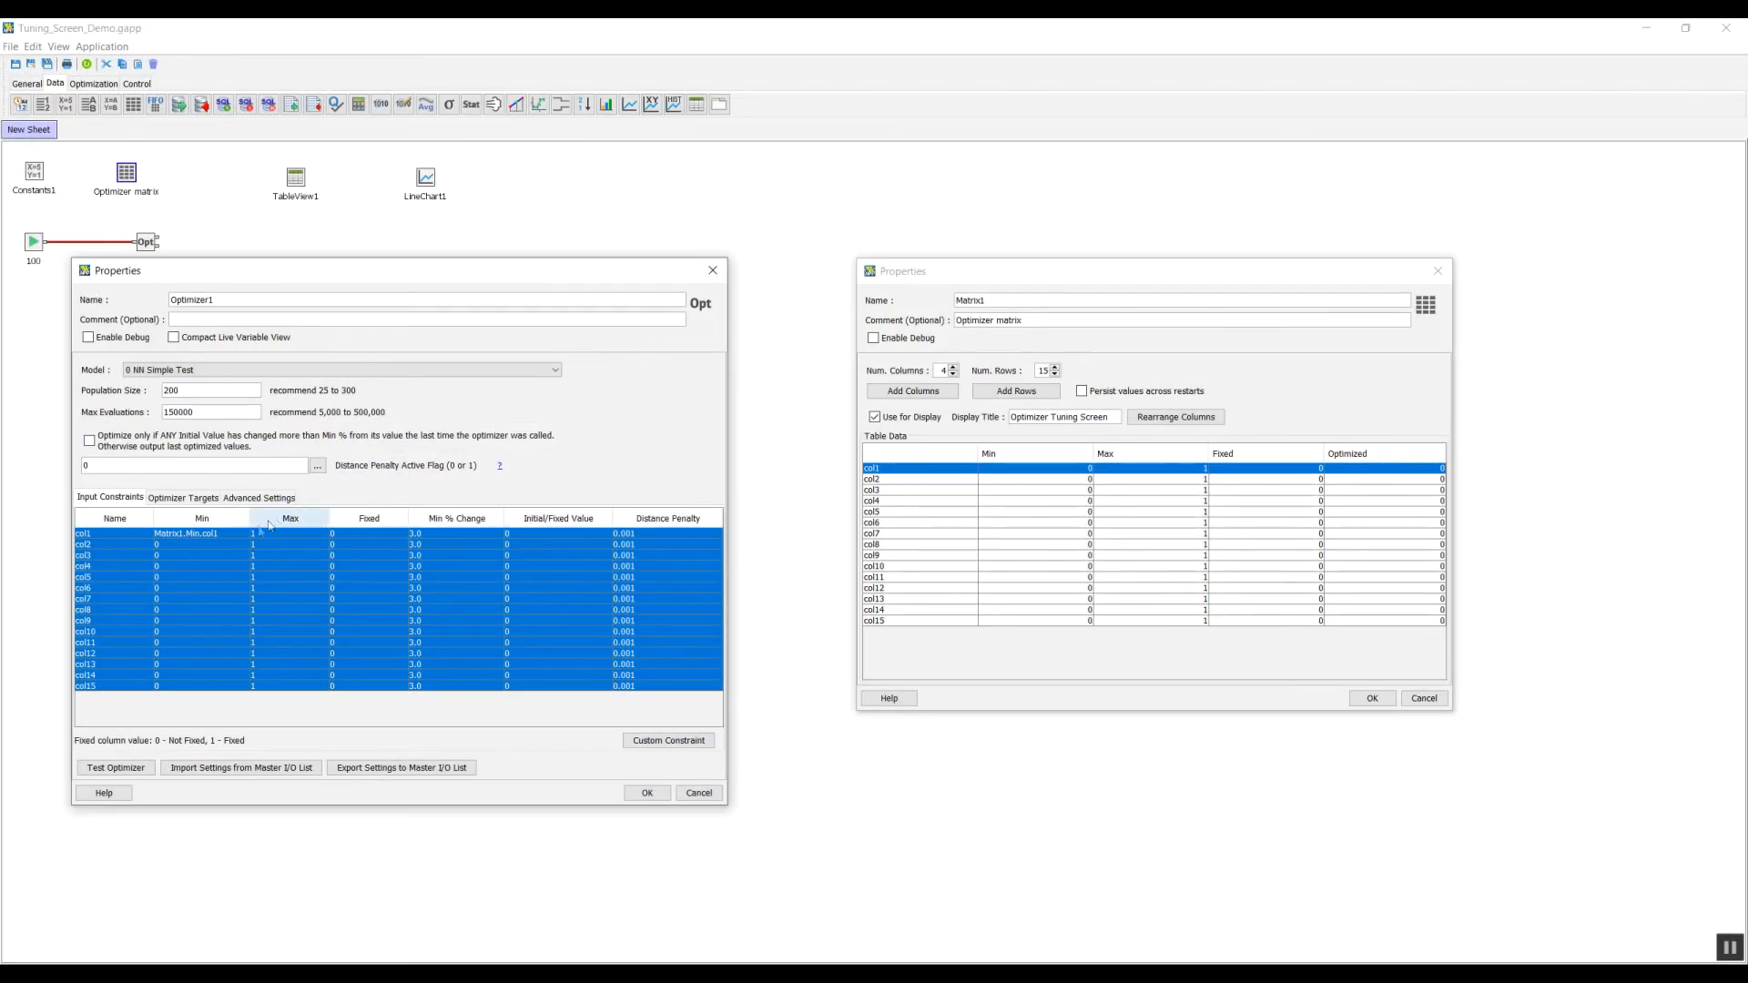
click(216, 535)
key(ctrl+v)
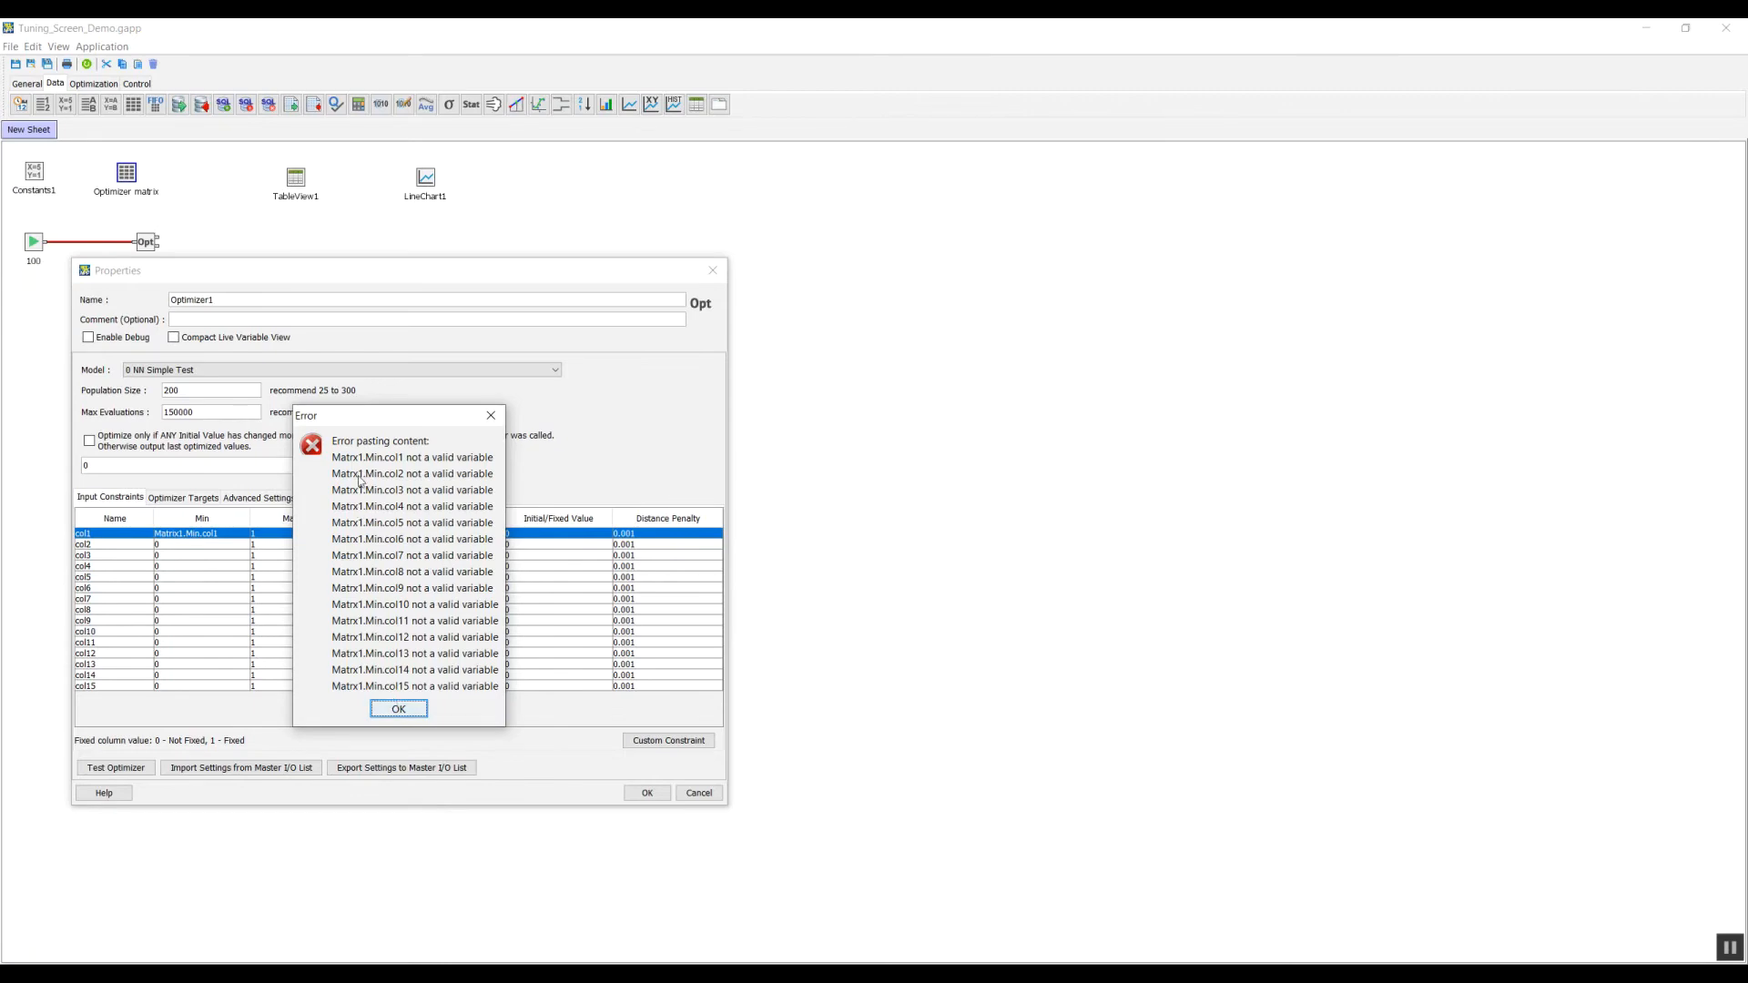
click(399, 709)
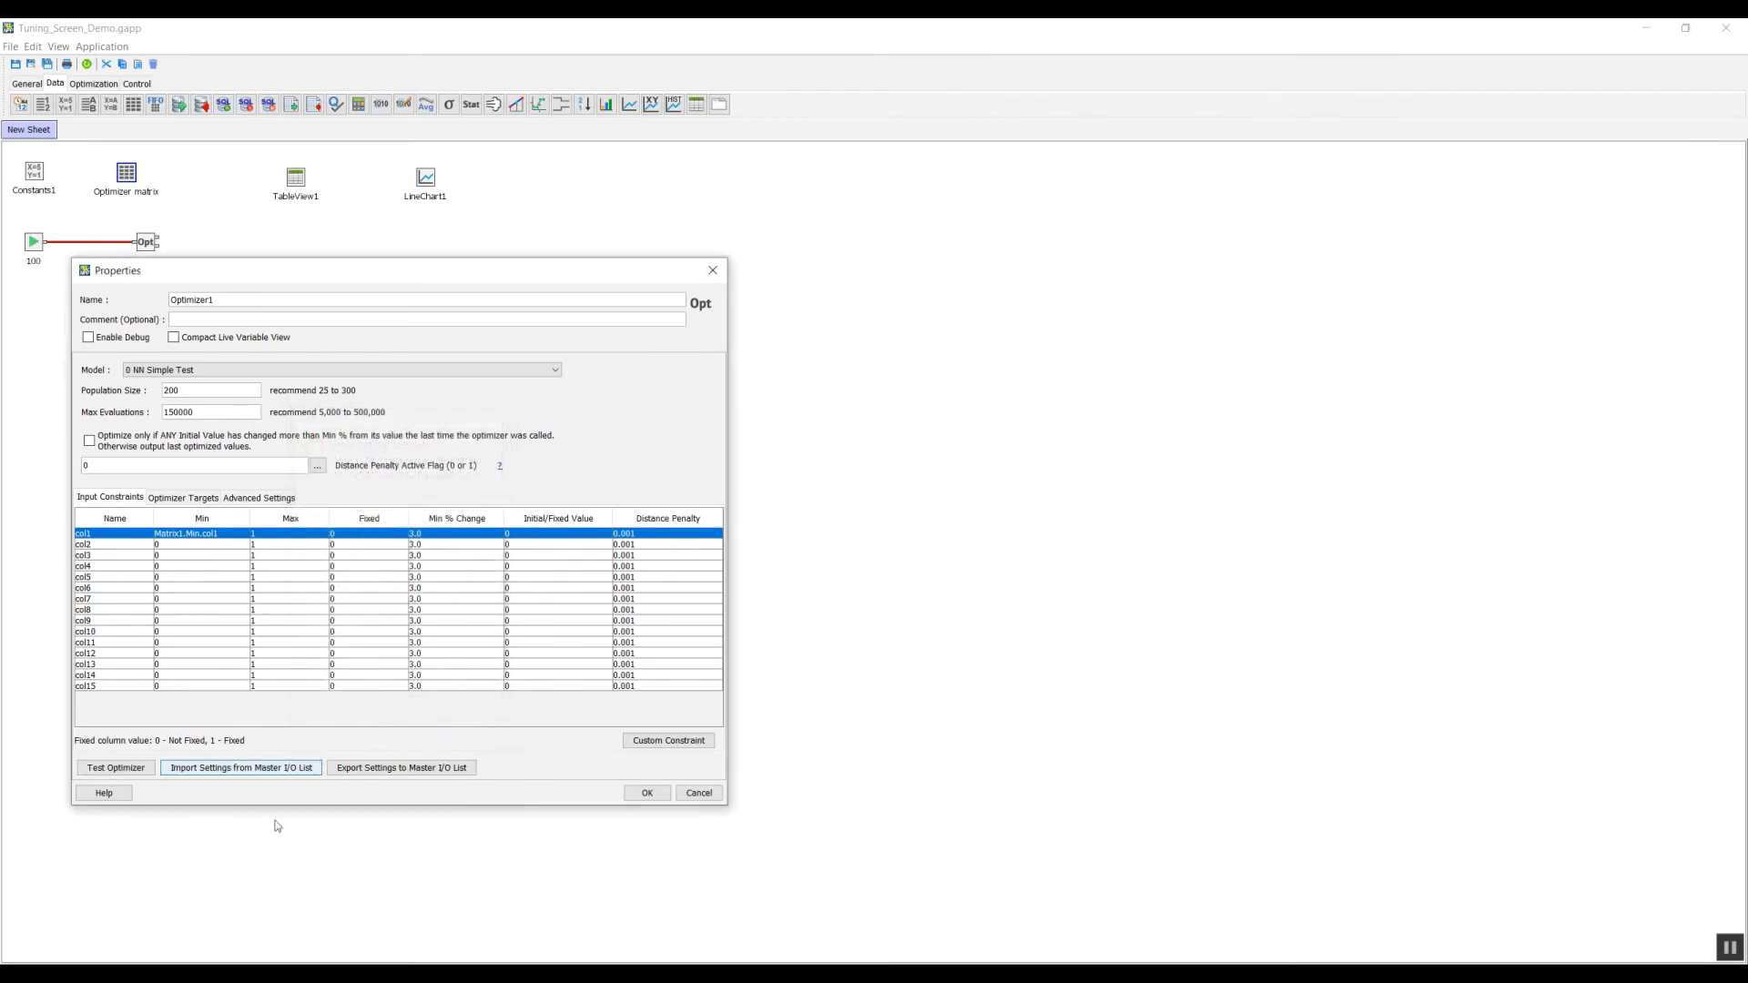
Switch to Sublime Text and correct the misspelled Matrx1 to Matrix1 on all 15 lines
key(alt+Tab)
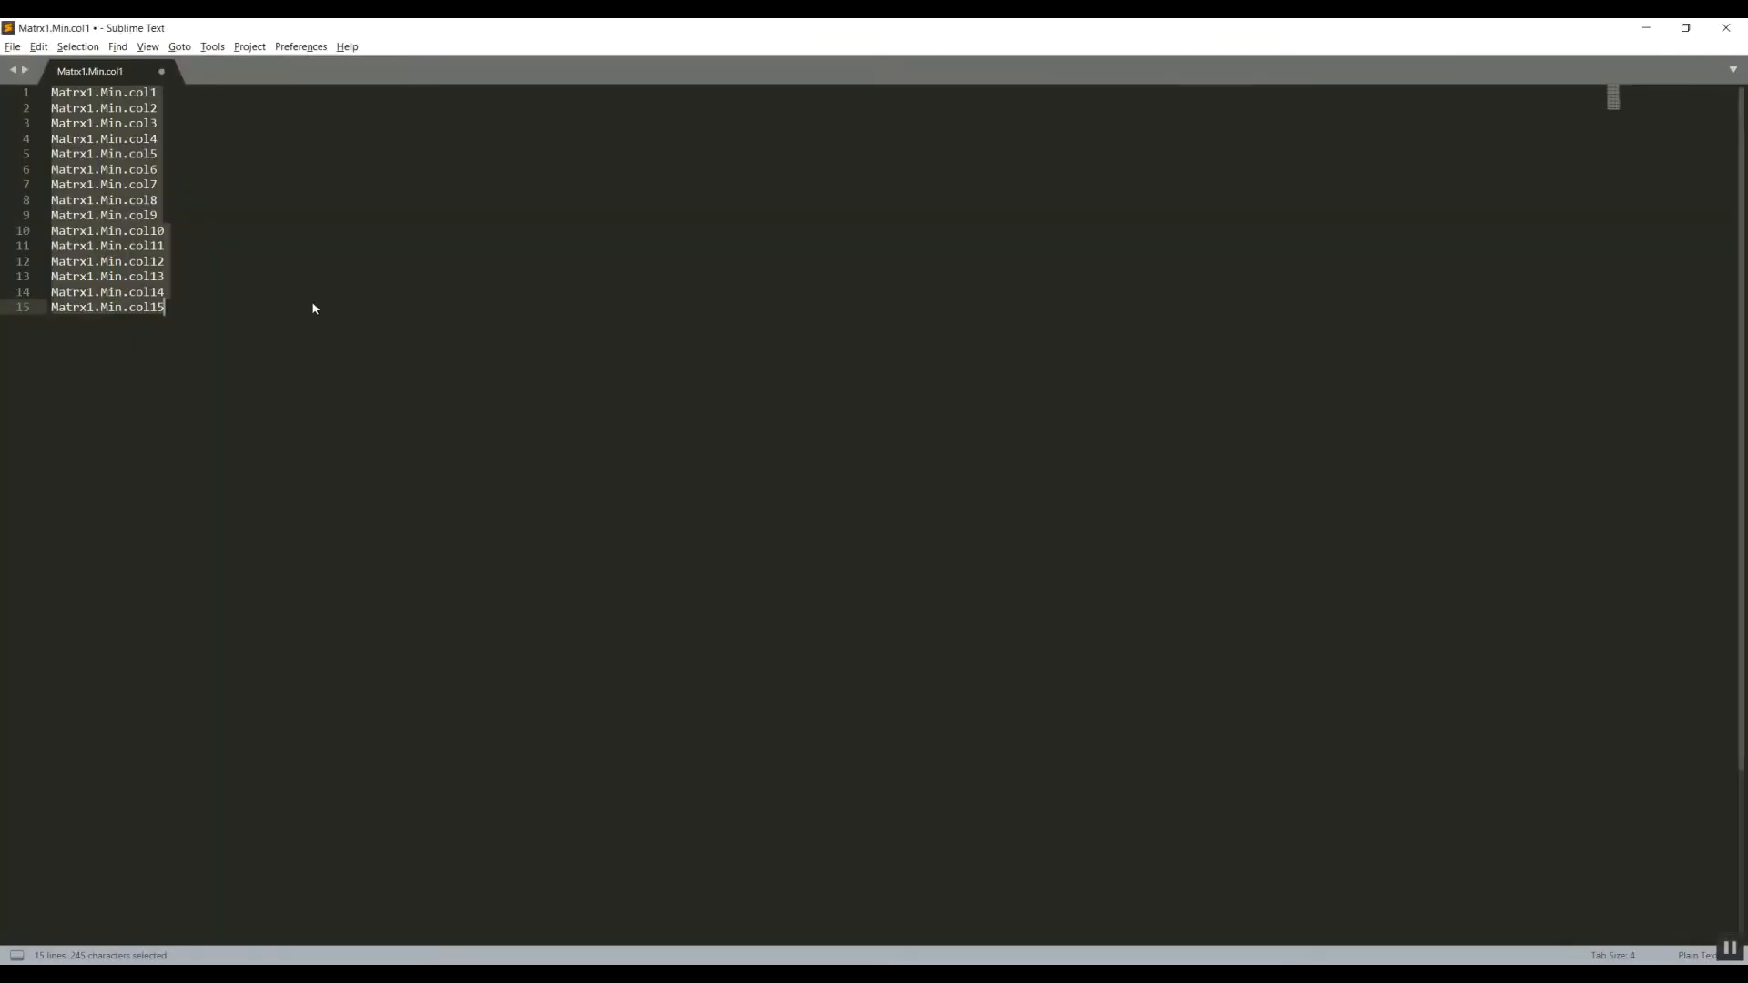
key(ctrl+shift+l)
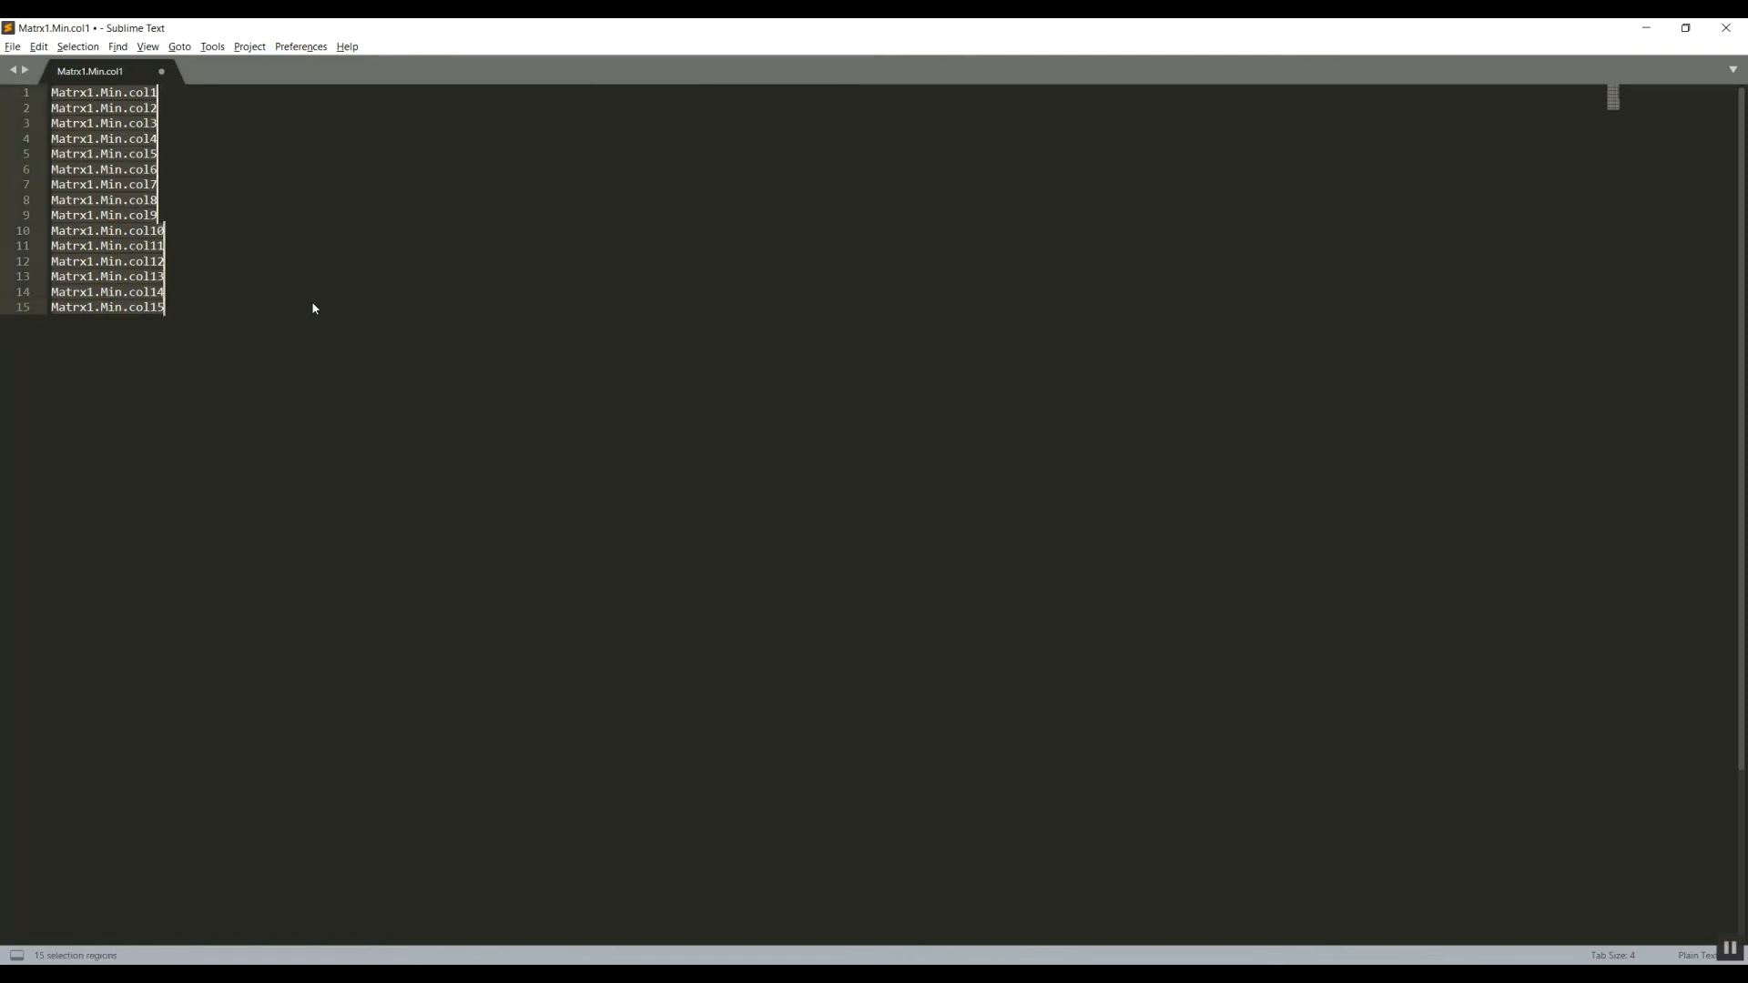
key(Left)
key(Left)
key(Left)
key(Right)
key(Right)
key(Right)
key(Right)
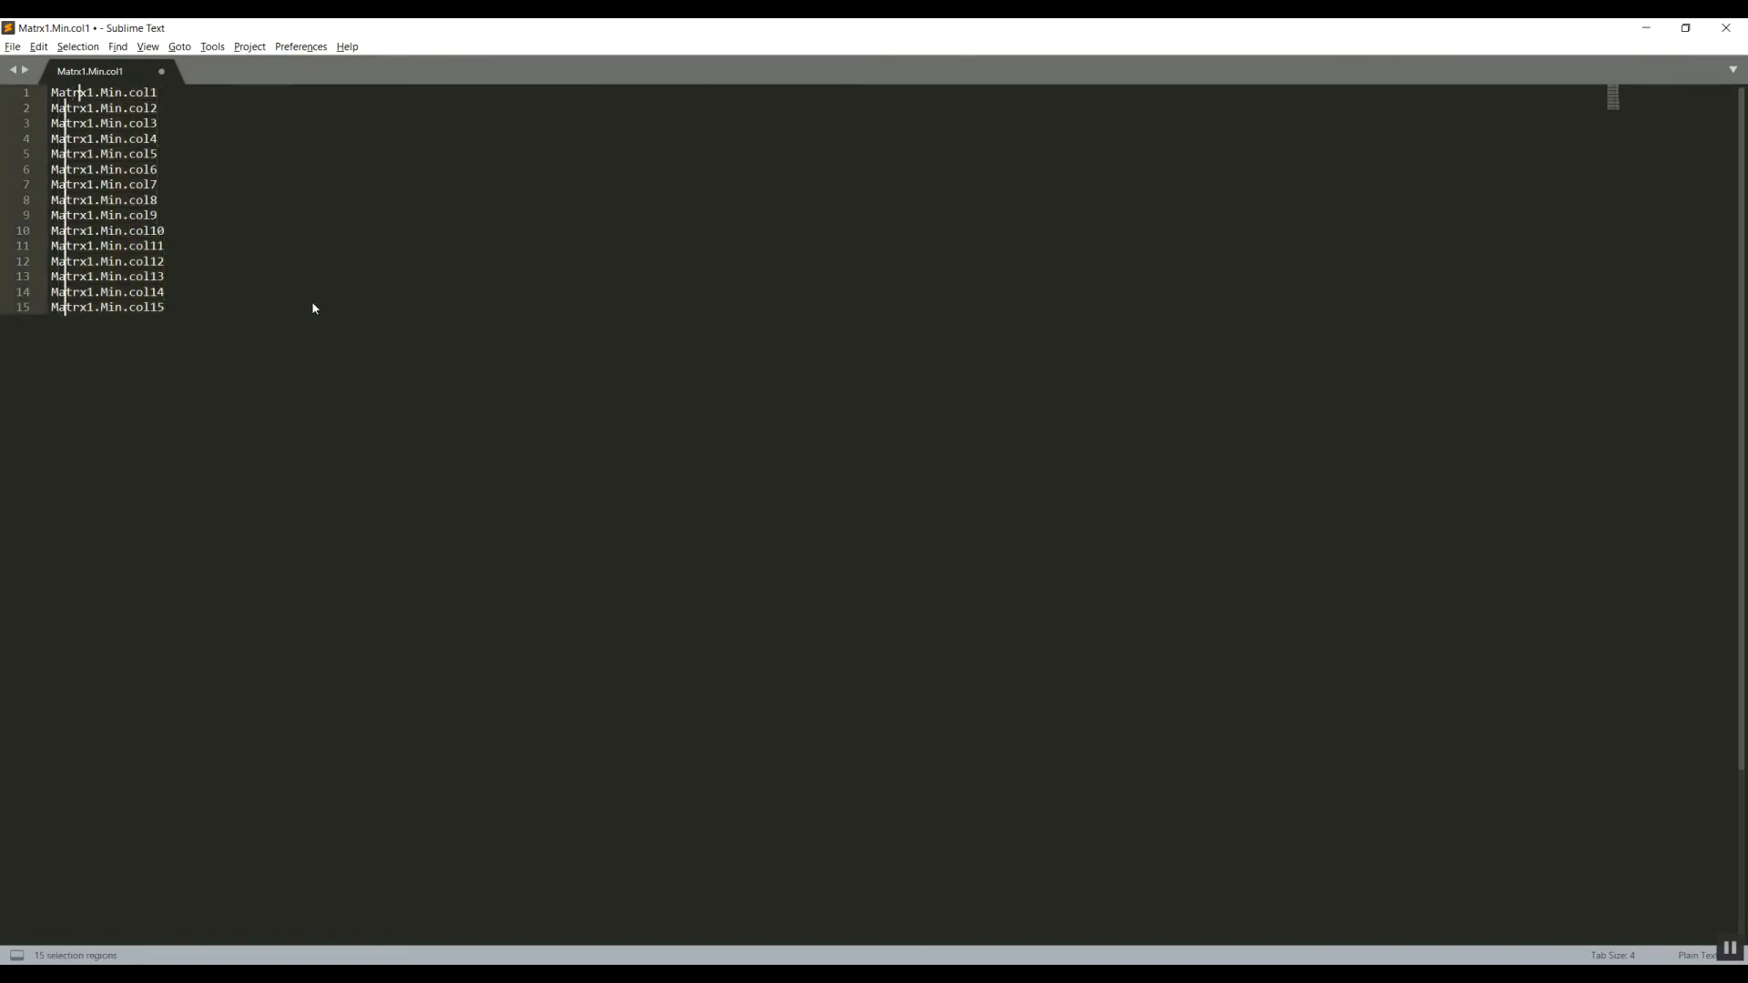
key(Home)
key(Right)
key(Right)
key(Right)
key(Right)
text(i)
Copy the corrected list and paste it into the optimizer's Min constraints for col1 to col15
key(ctrl+a)
key(ctrl+c)
key(alt+Tab)
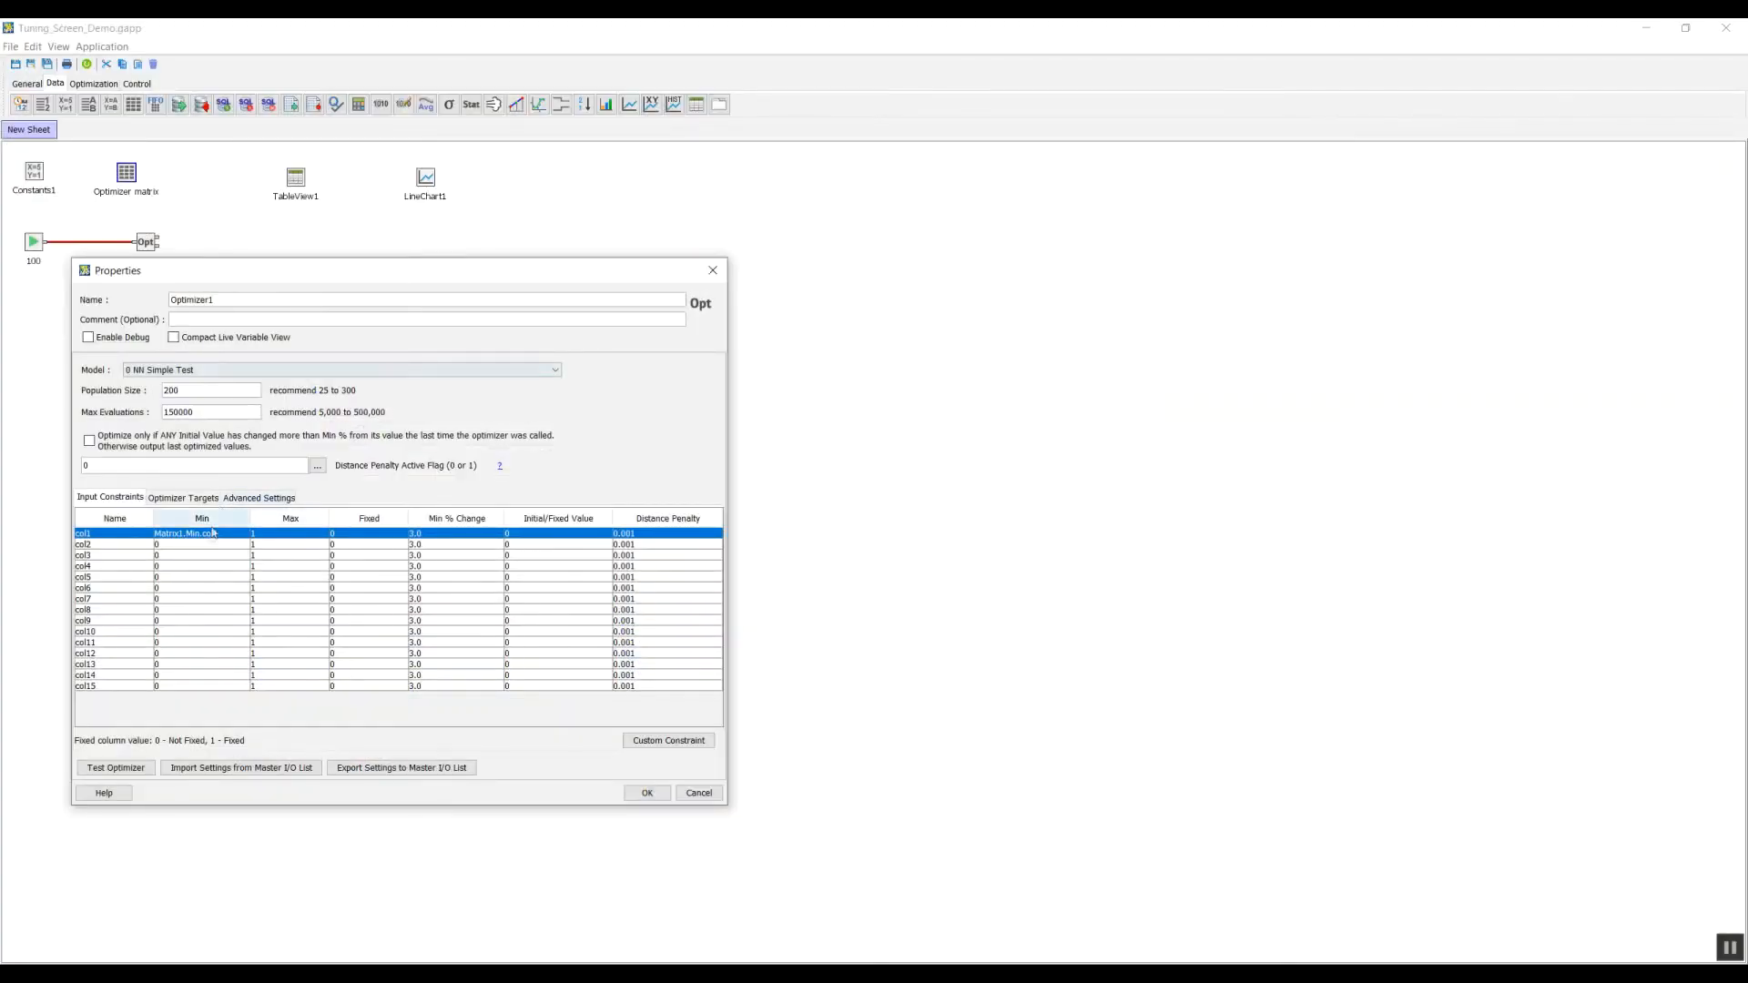
key(ctrl+v)
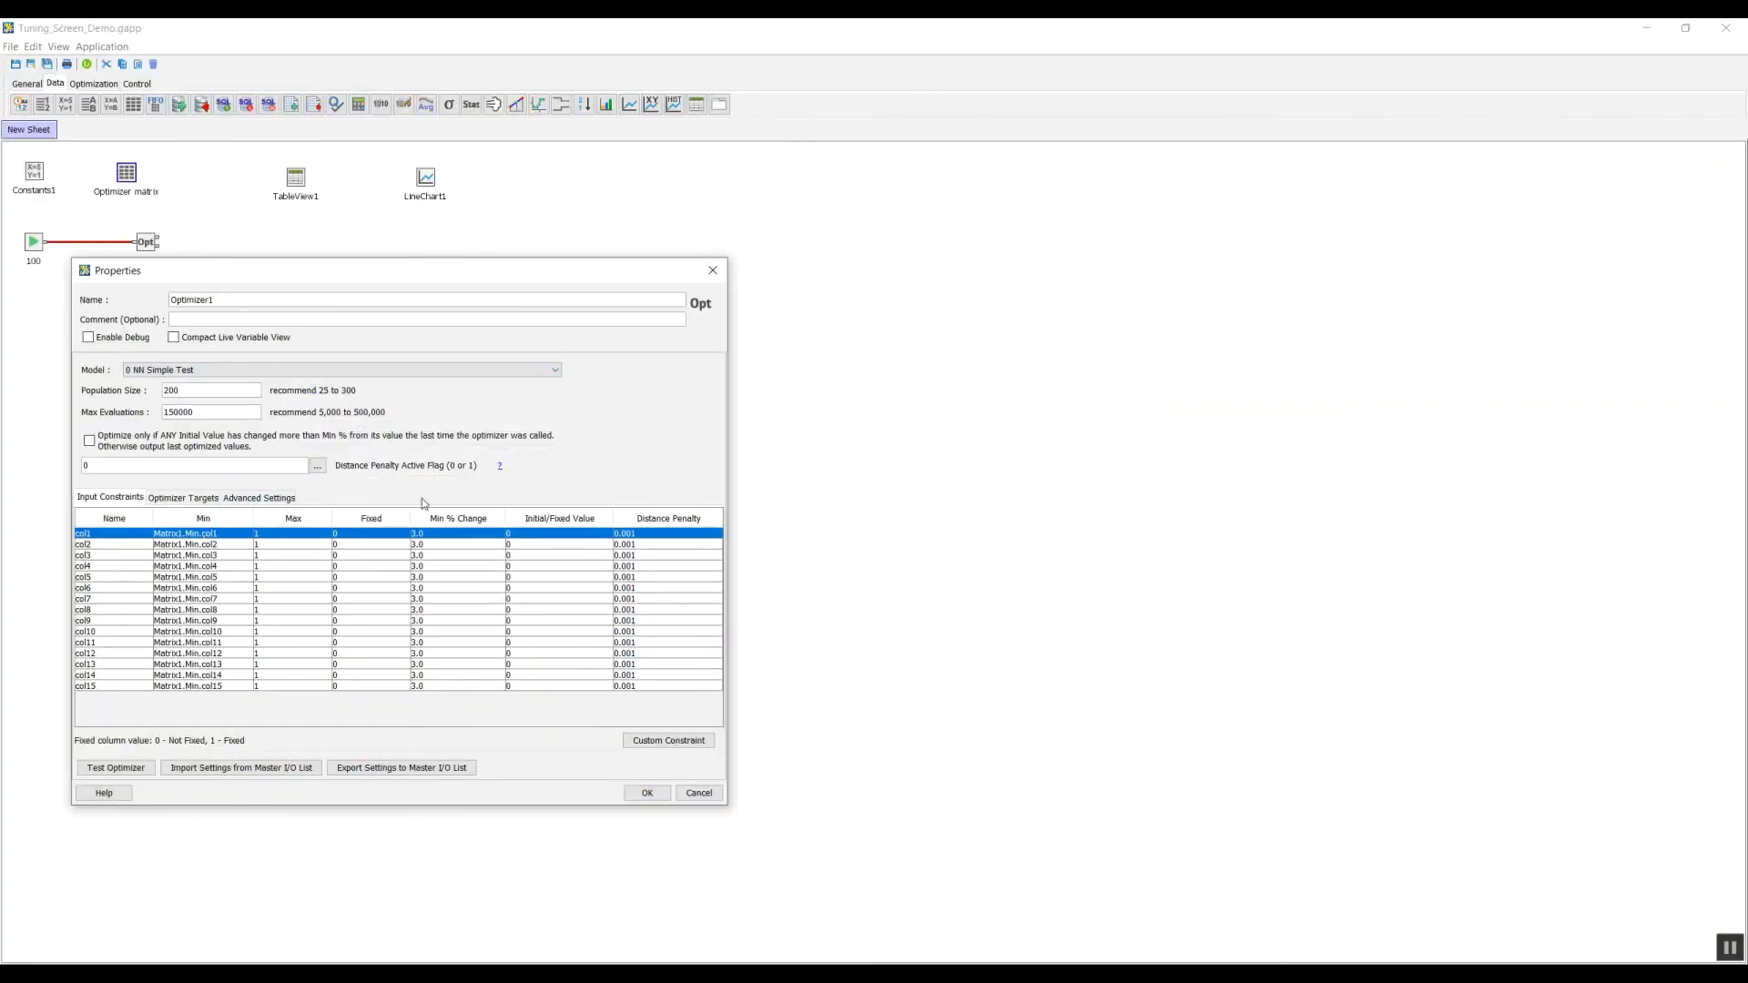
Switch to Sublime Text and replace every Min with Max in the variable list
key(alt+Tab)
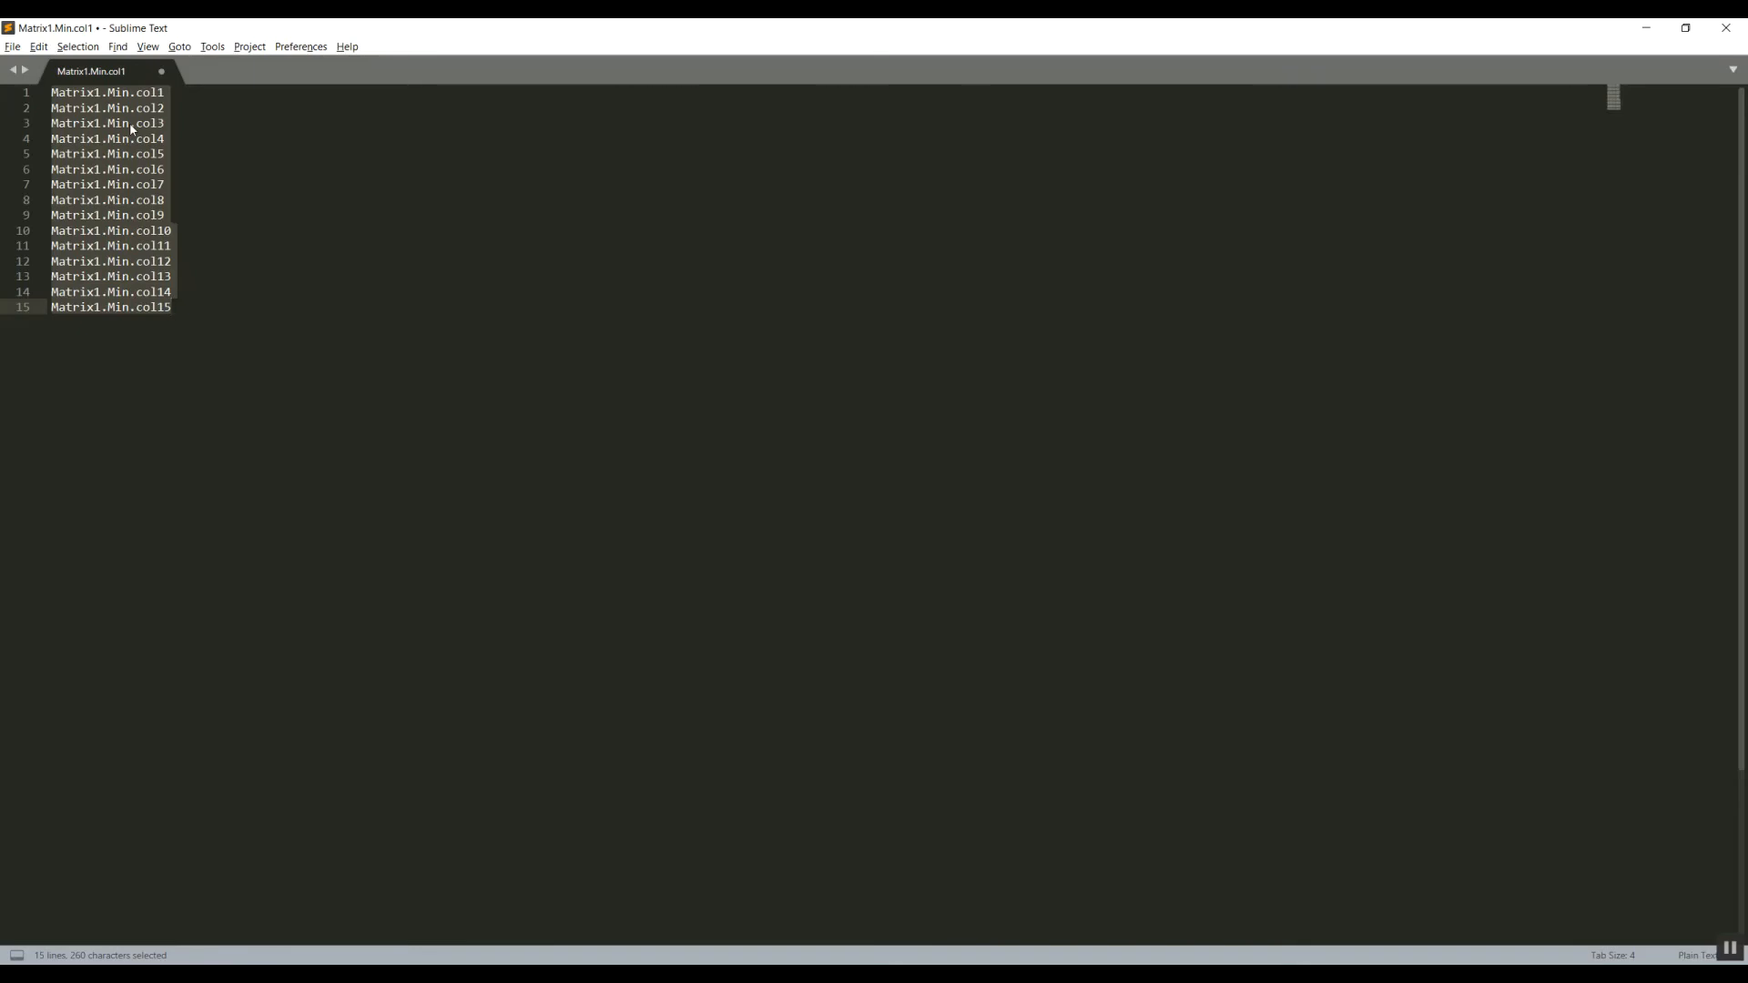
key(ctrl+h)
text(Min)
key(Tab)
text(Max)
key(ctrl+alt+Return)
Copy the Matrix1.Max list and paste it into the optimizer's Max constraints for col1 to col15
key(ctrl+a)
key(alt+Tab)
key(ctrl+v)
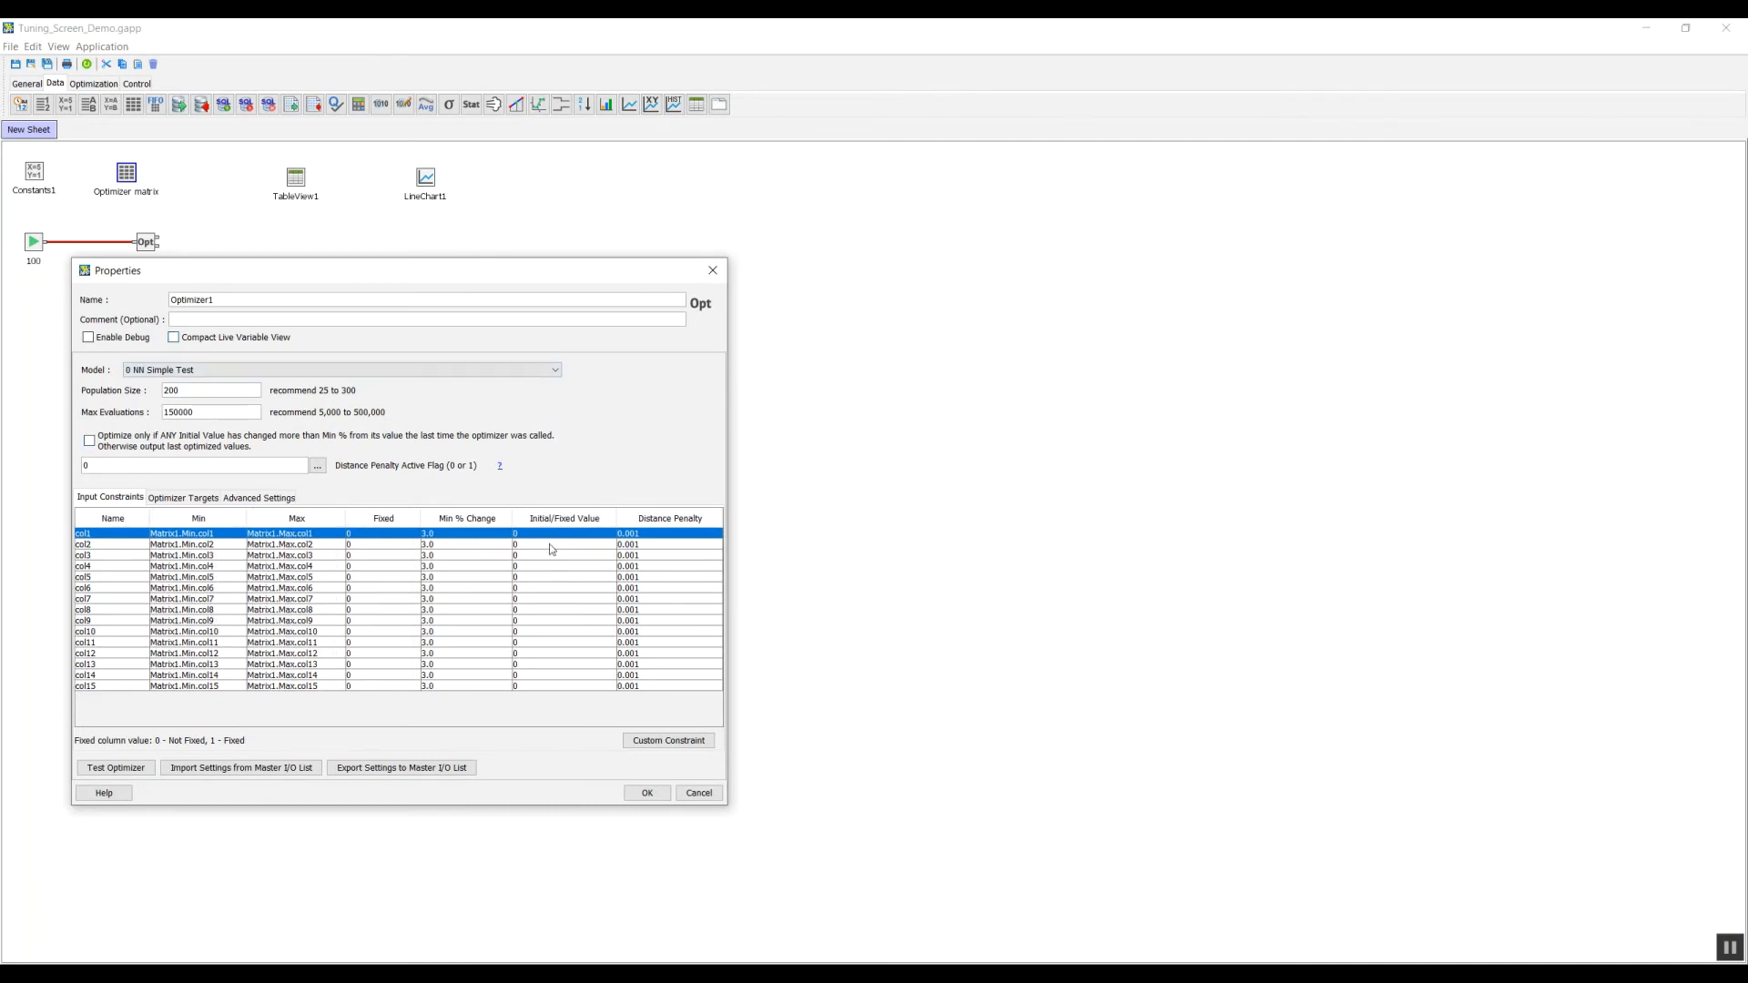
Switch to Sublime Text and replace every Max with Optimized in the variable list
key(alt+Tab)
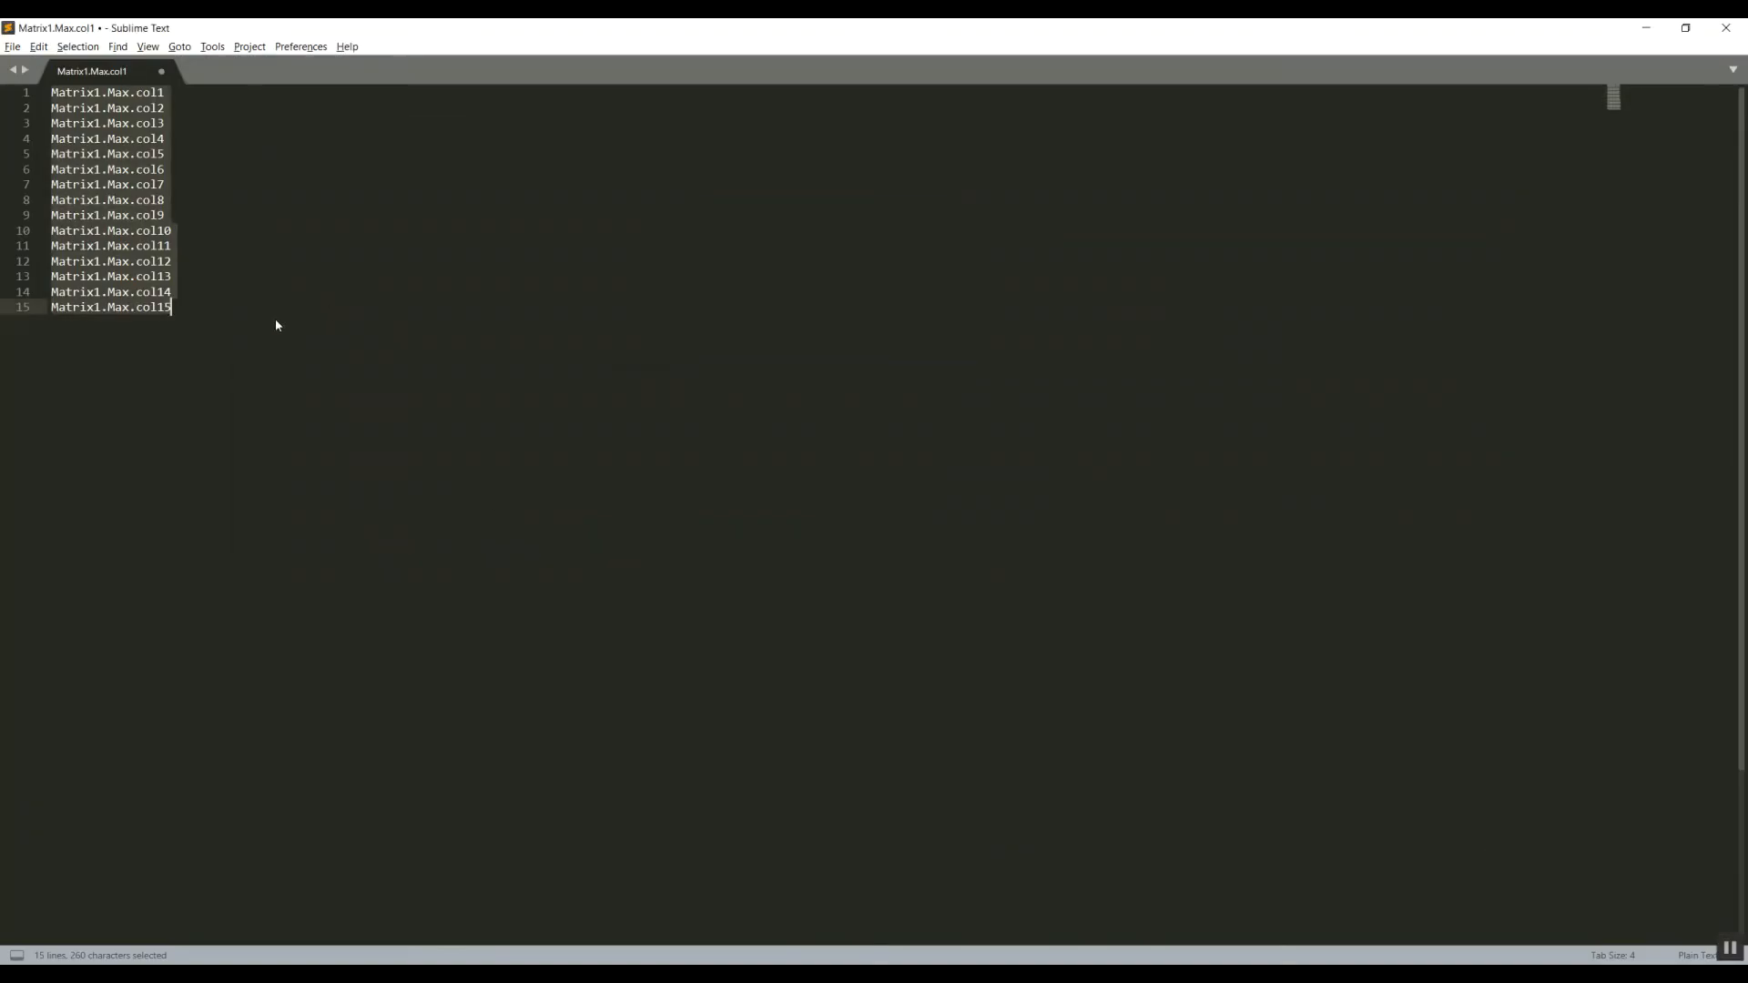
key(ctrl+h)
text(Msax)
key(BackSpace)
key(BackSpace)
key(BackSpace)
text(ax)
key(Tab)
key(BackSpace)
text(Optimized)
key(ctrl+a)
key(ctrl+c)
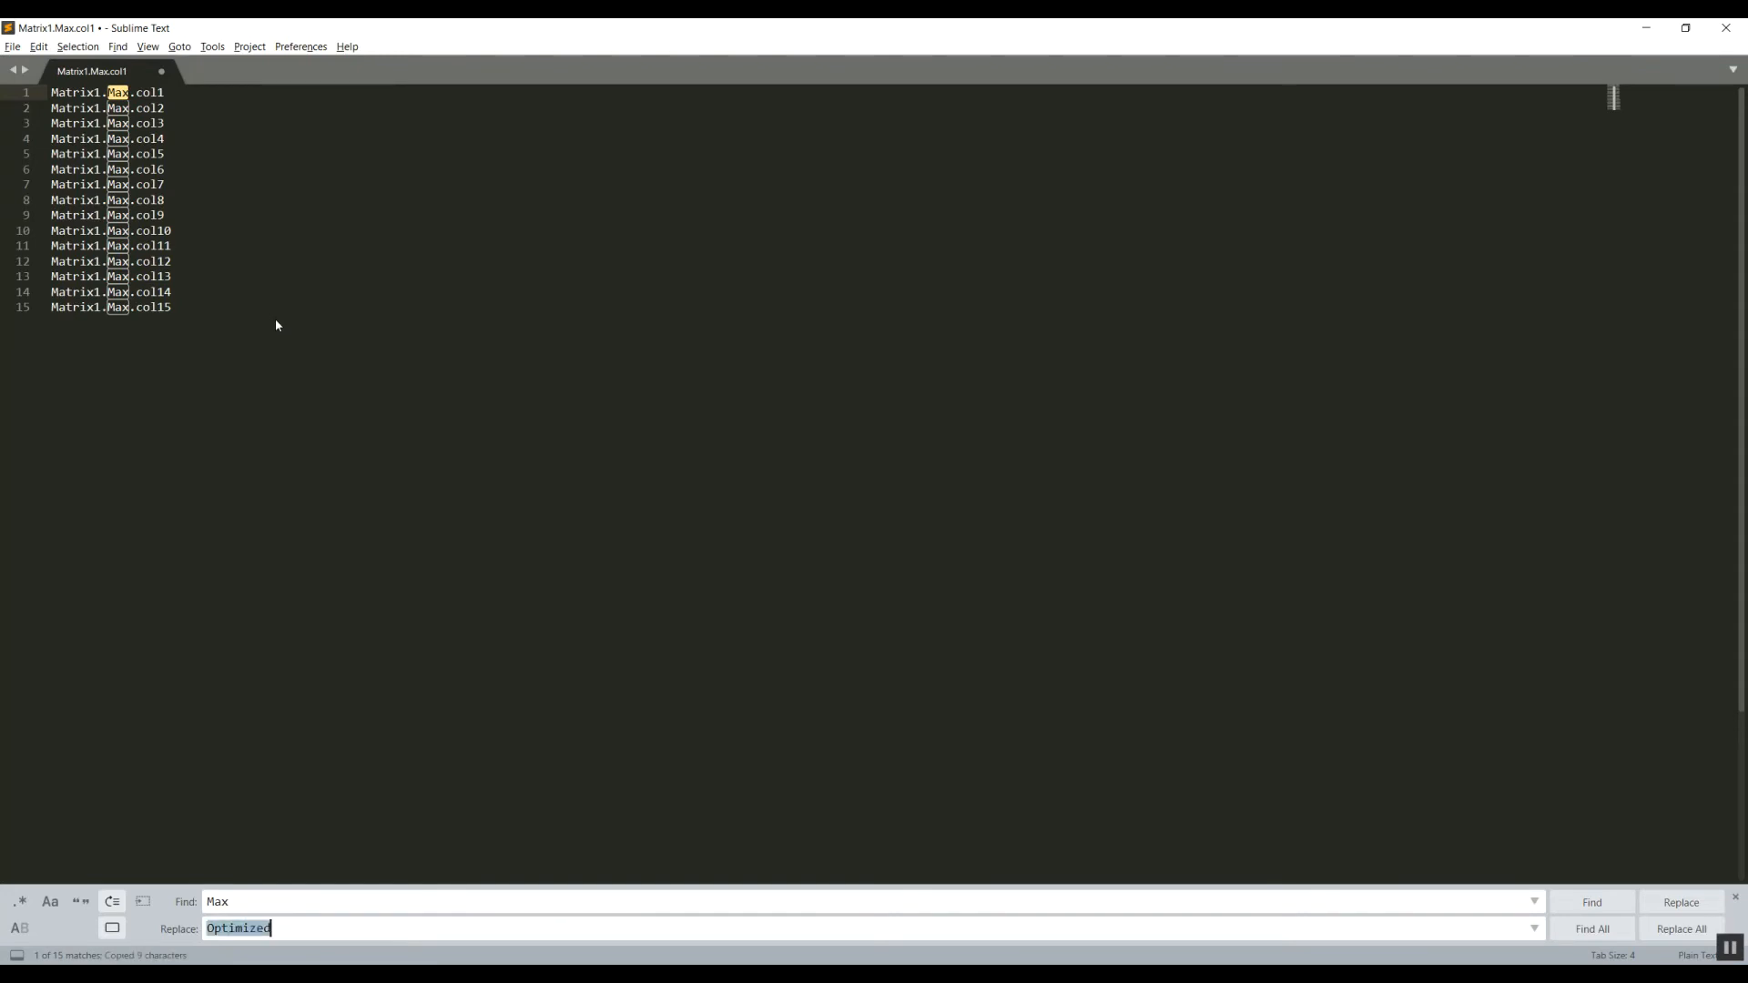
key(ctrl+alt+Return)
Copy the Matrix1.Optimized list and paste it into the optimizer's Initial/Fixed Value column for all 15 inputs
key(ctrl+a)
key(alt+Tab)
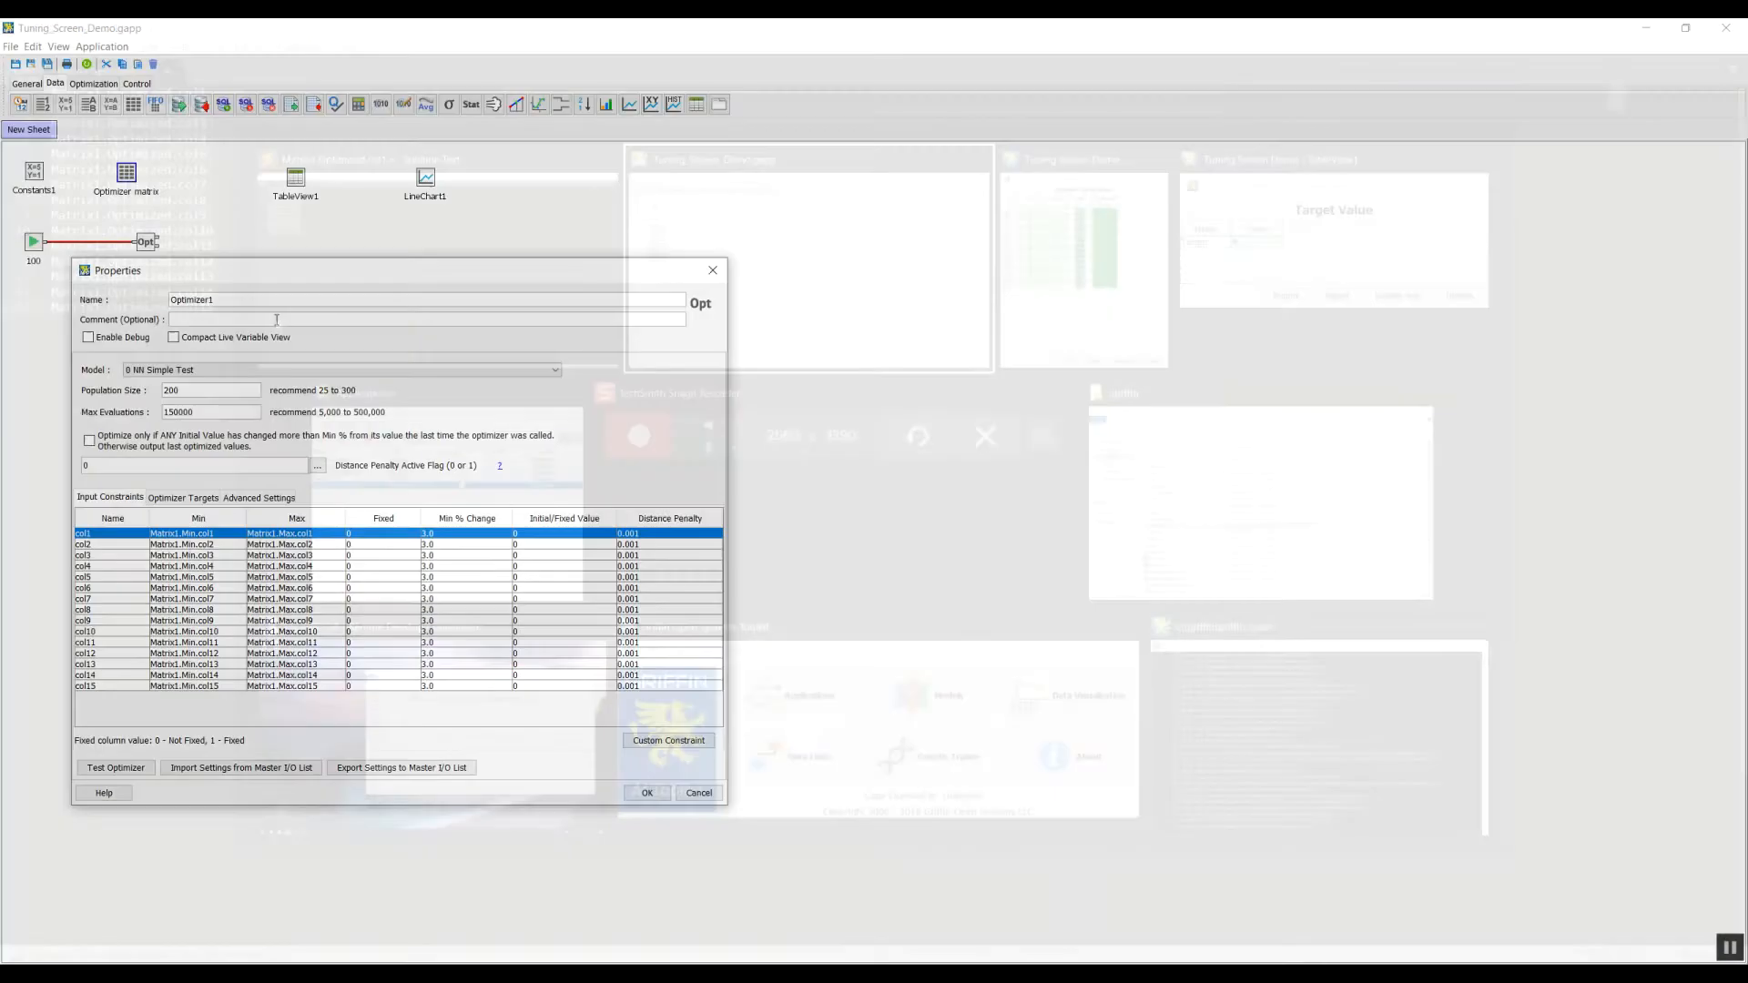
key(ctrl+v)
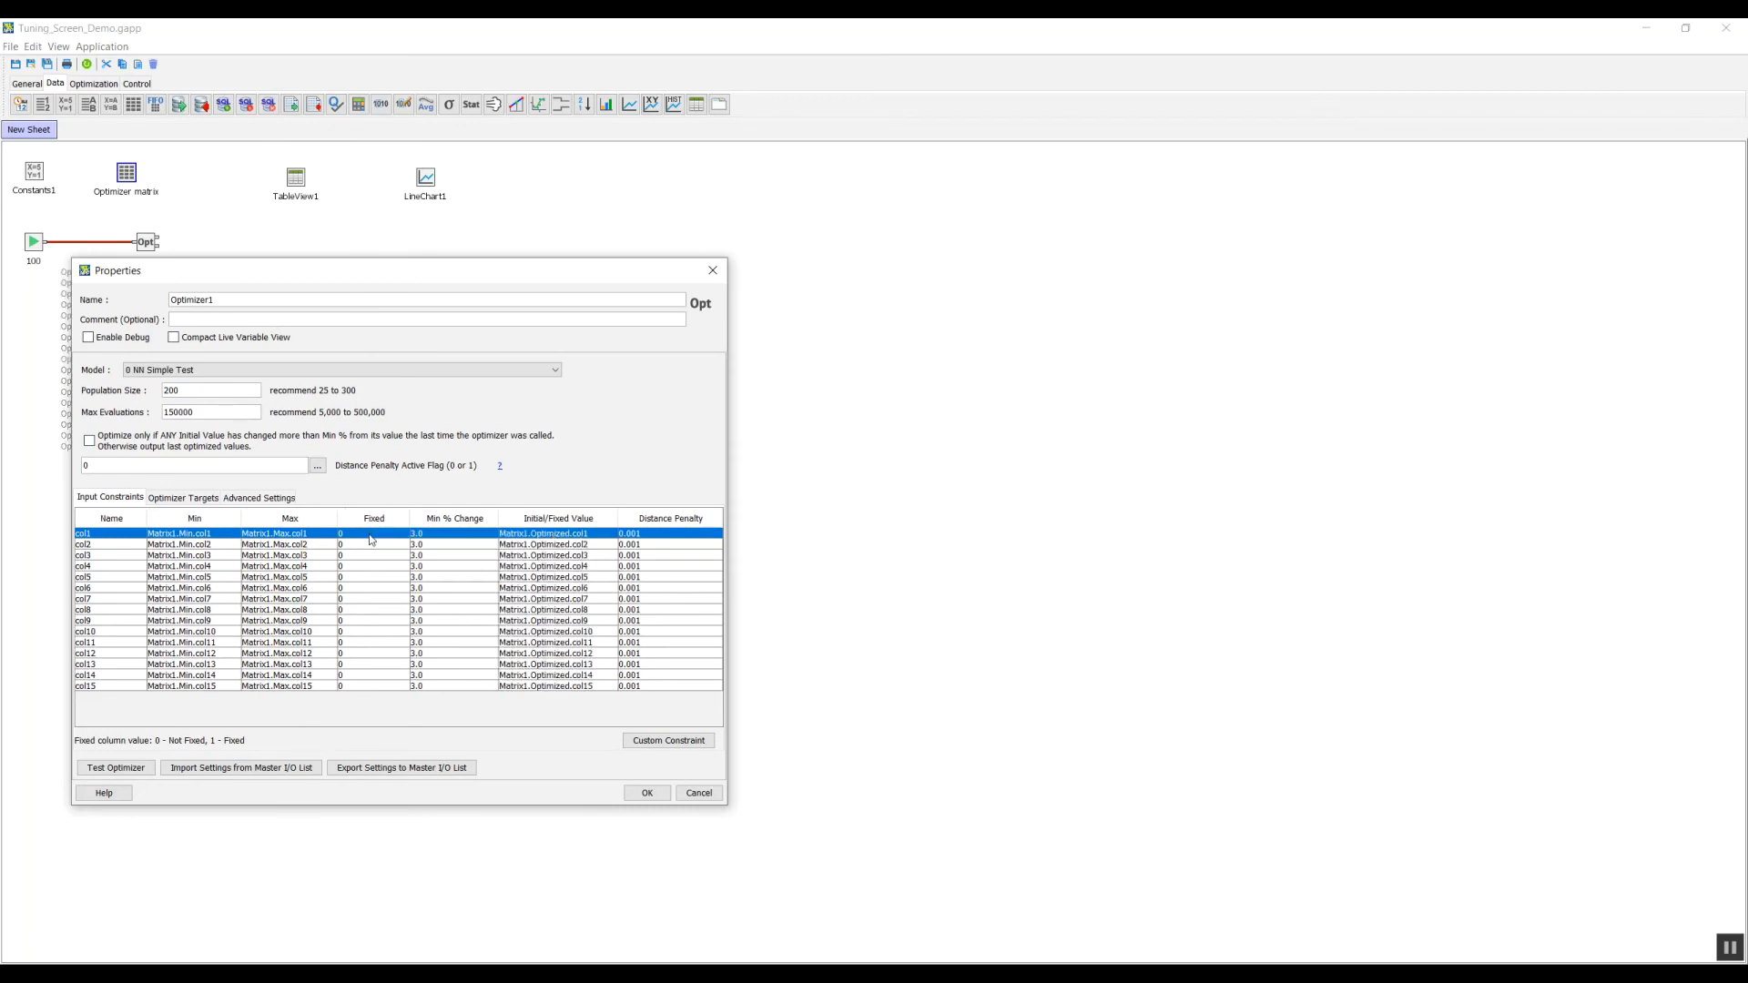
Switch to Sublime Text and replace every Optimized with Fixed in the variable list
key(alt+Tab)
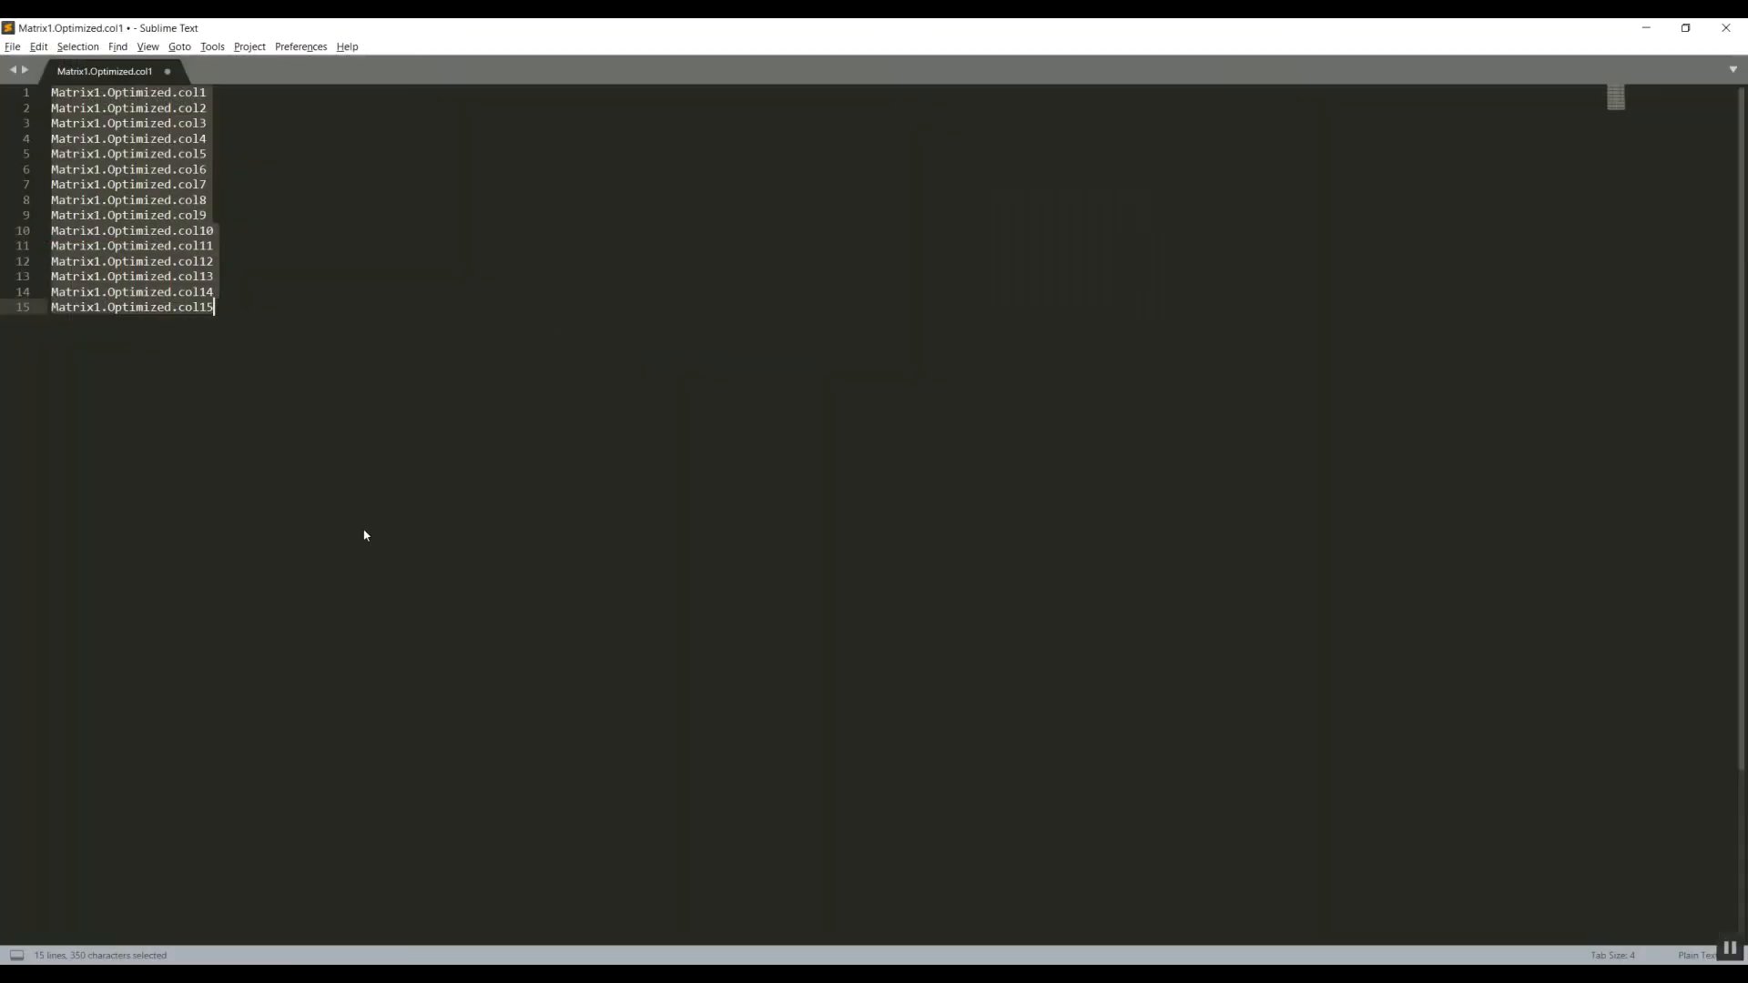
key(ctrl+h)
text(Optimized)
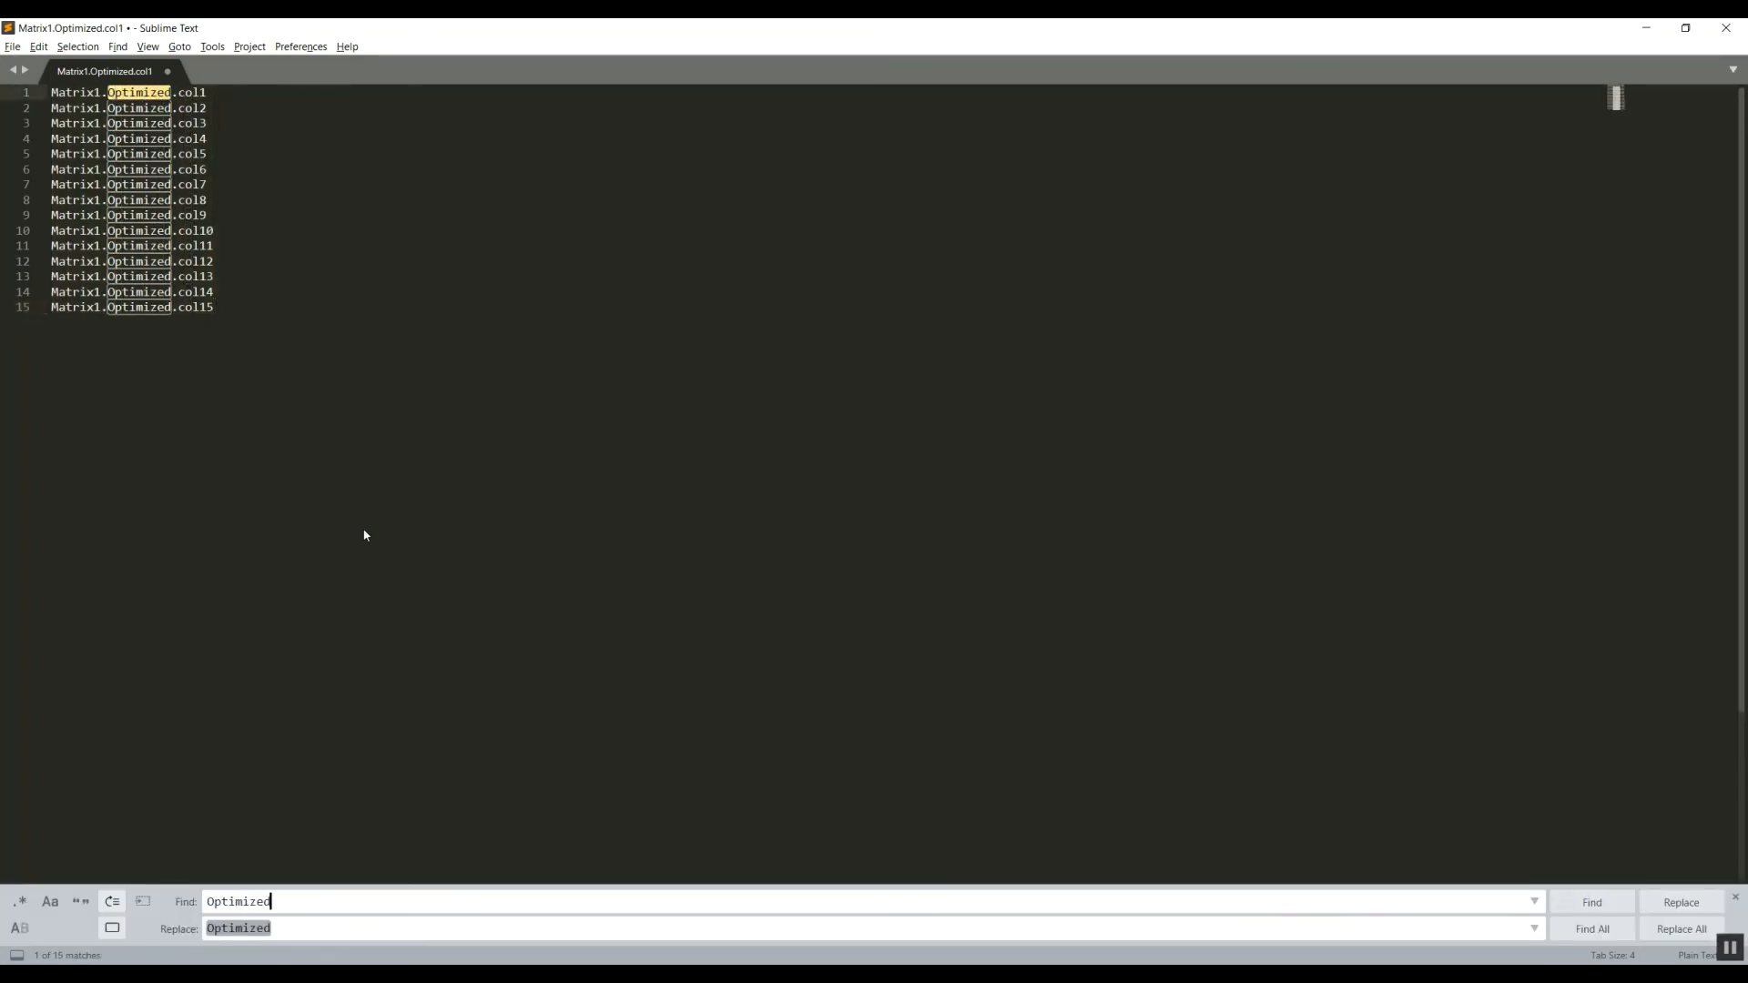
key(Tab)
text(Fixed)
key(ctrl+alt+Return)
Paste the Matrix1.Fixed list into the optimizer's Fixed column for all 15 inputs and save the optimizer properties
key(ctrl+a)
key(ctrl+c)
key(alt+Tab)
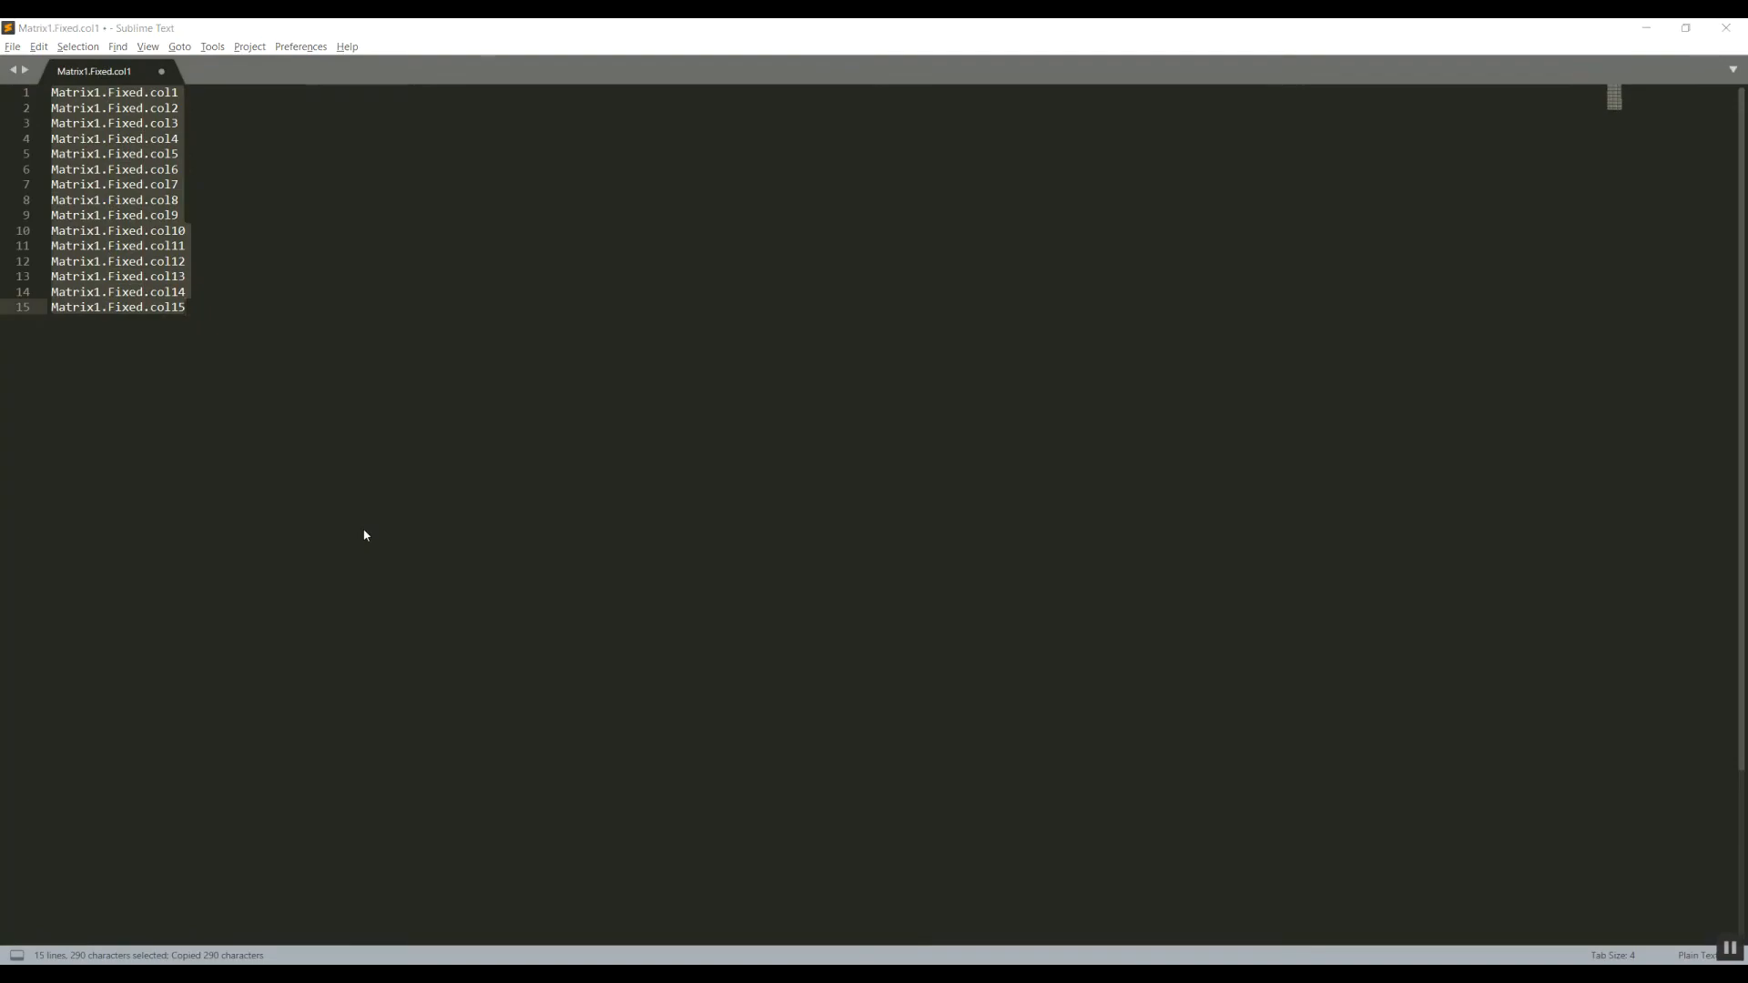
click(378, 537)
key(ctrl+v)
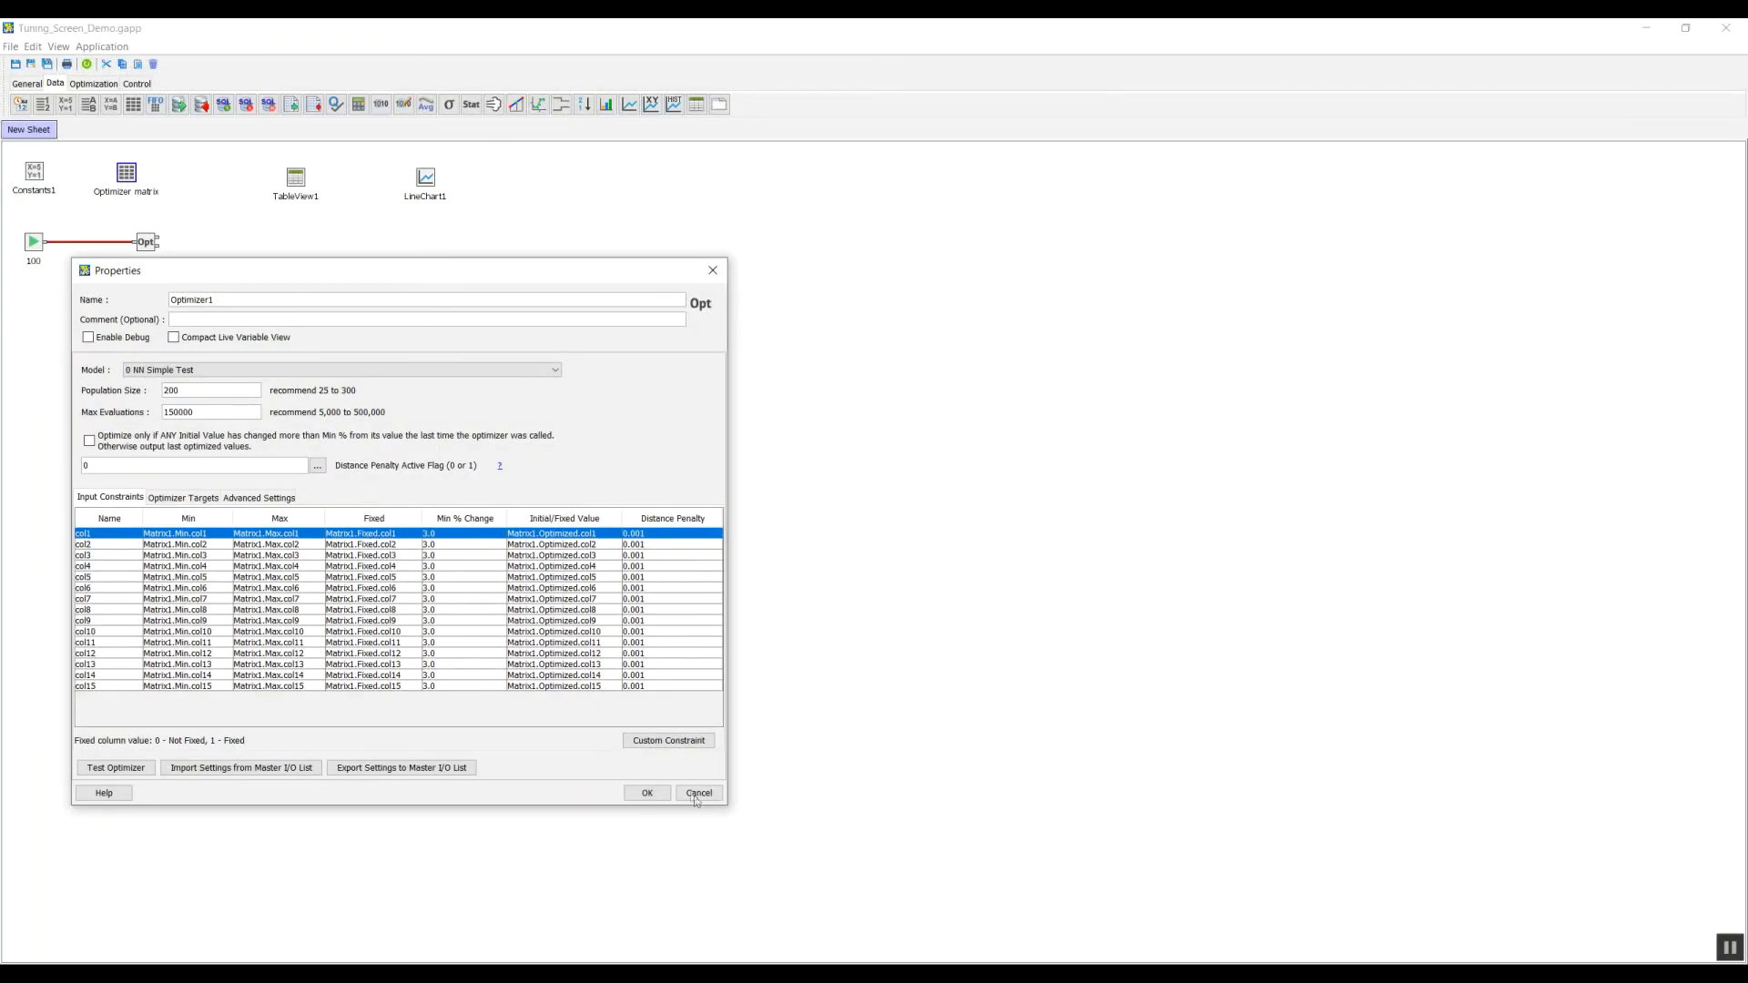
click(648, 793)
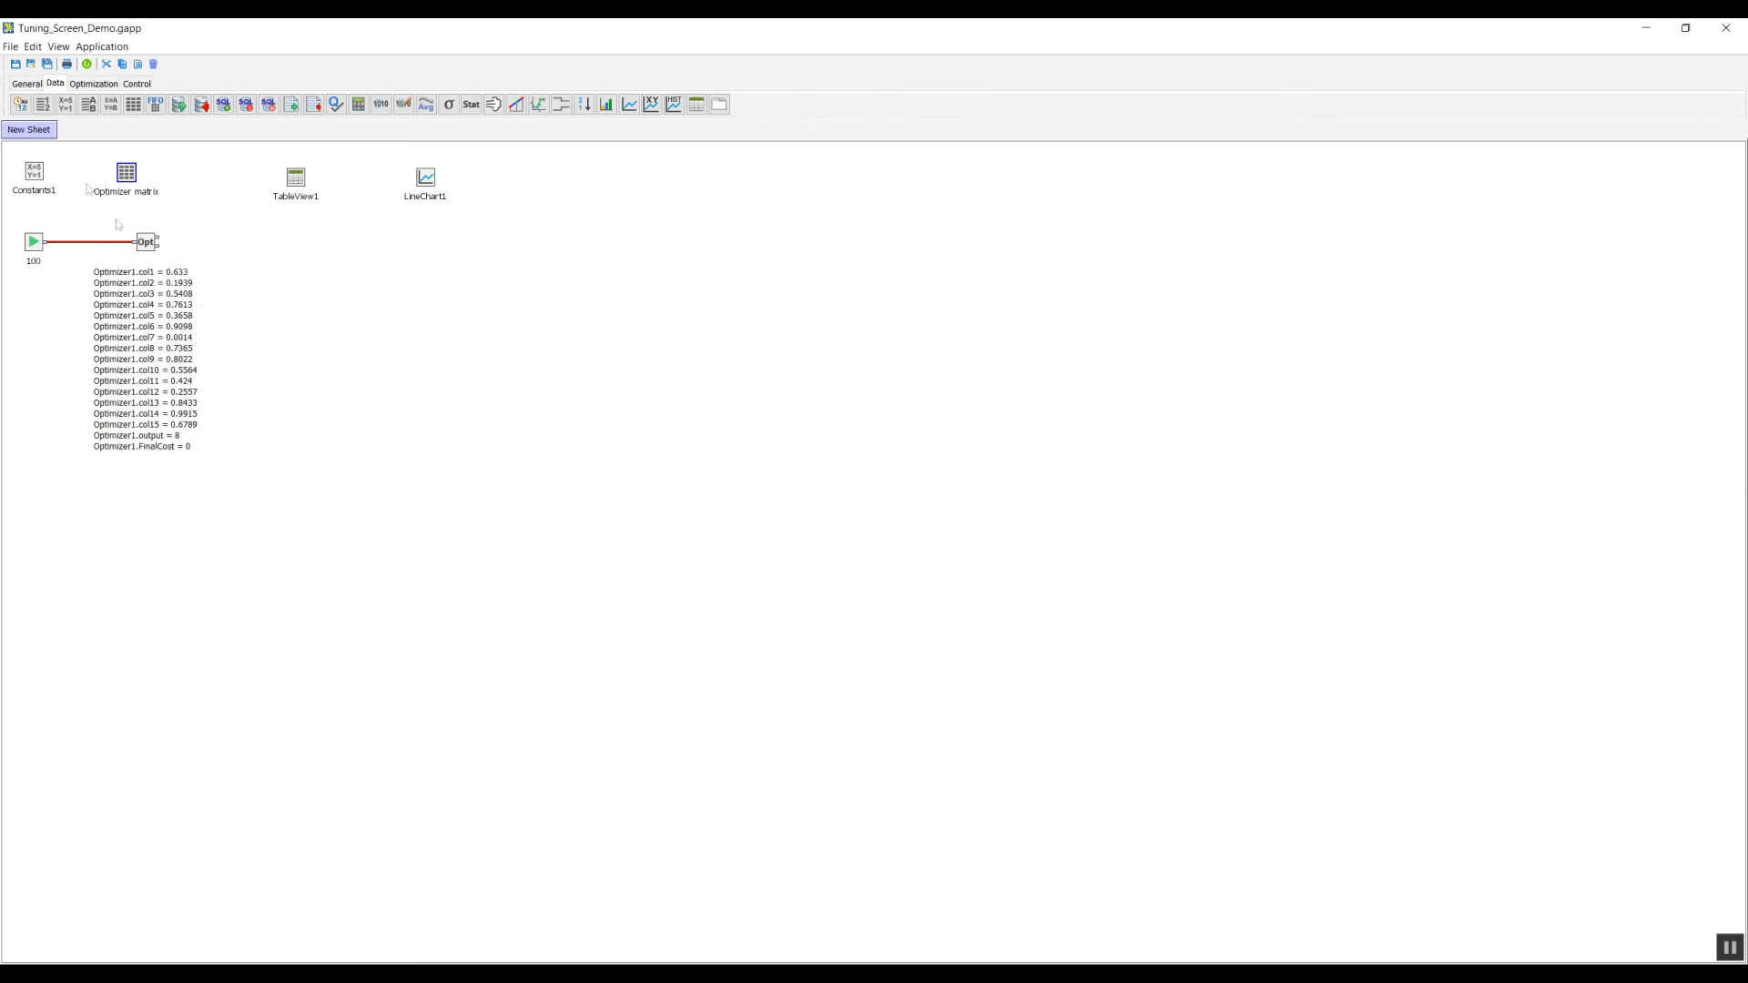
Update the running application and bring up the Optimizer Tuning Screen to compare it with the optimizer's live outputs
click(86, 64)
key(Return)
key(alt+Tab)
key(alt+Tab)
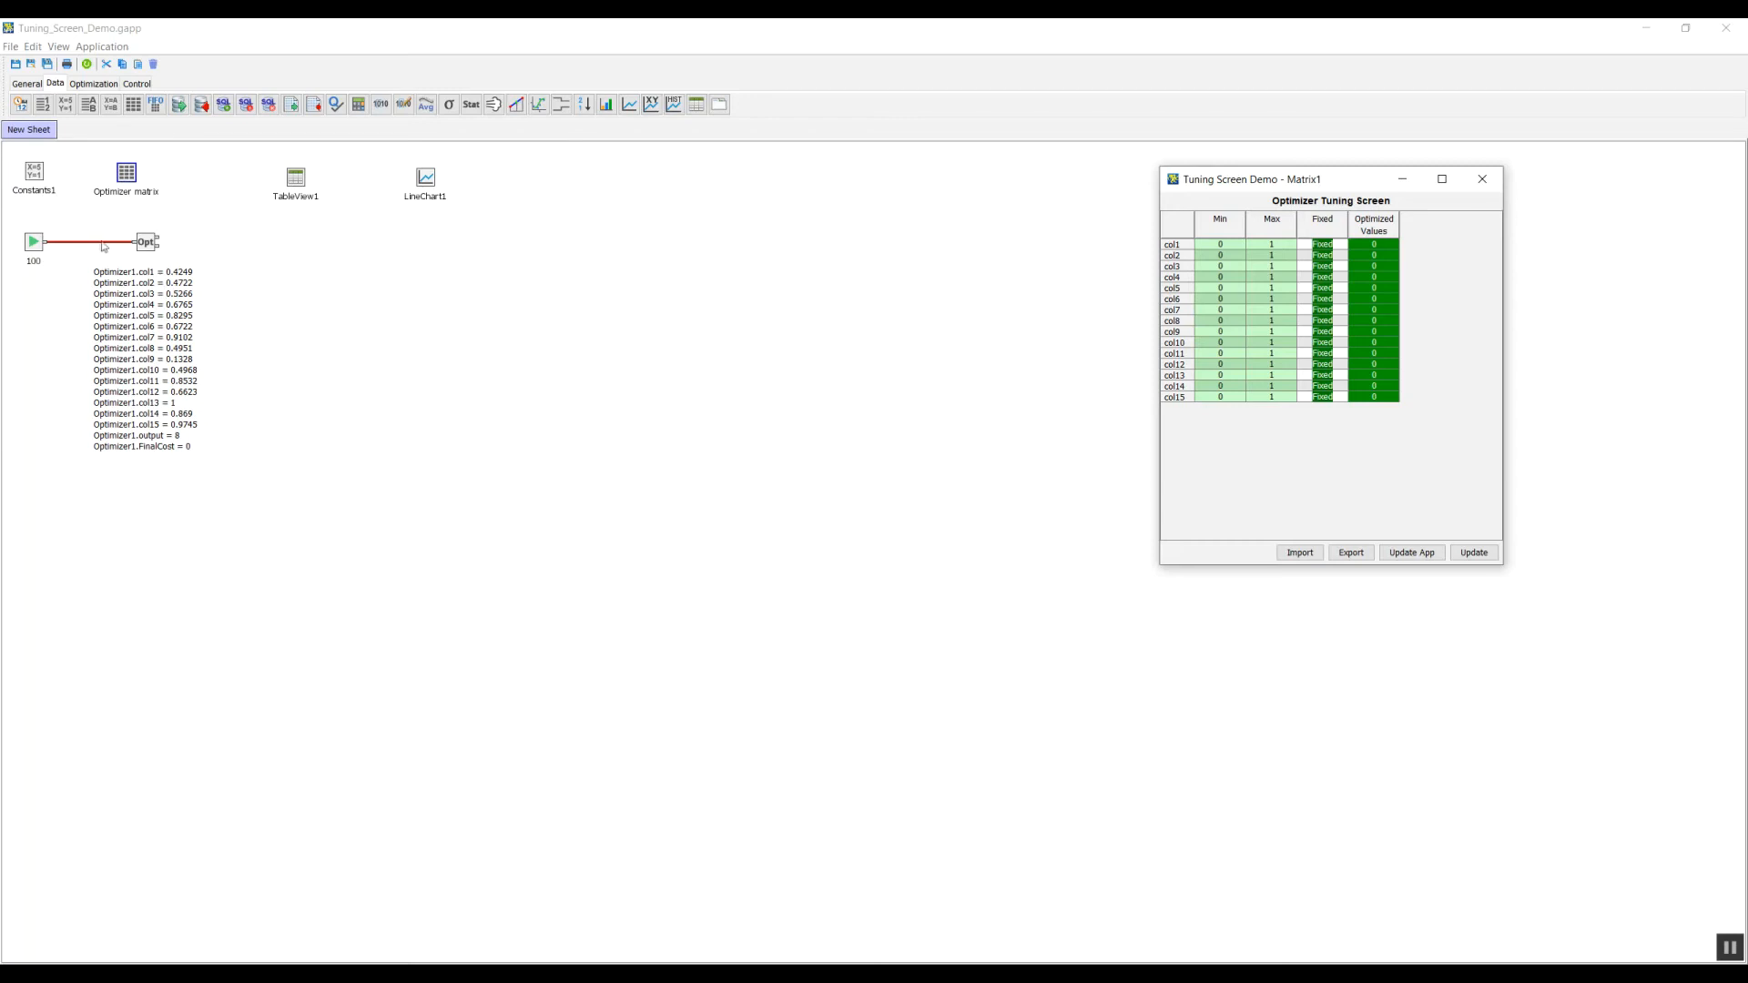
click(33, 242)
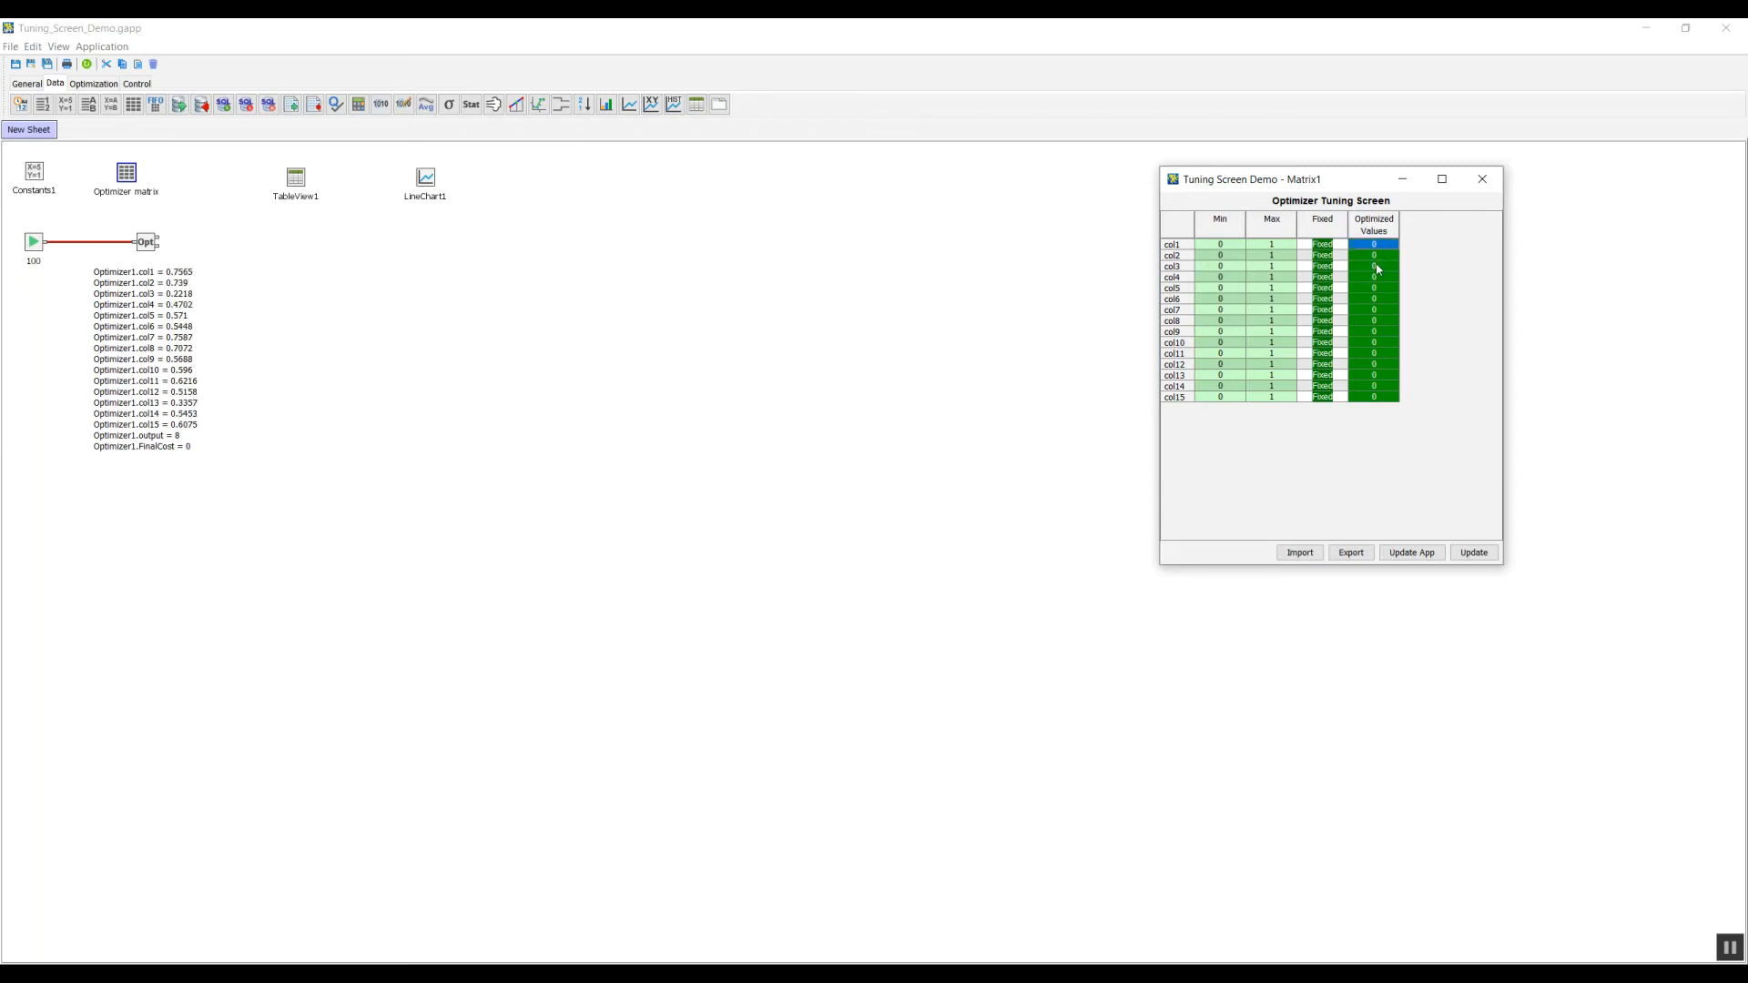
Add a Repeater block beside the optimizer and connect the optimizer's upper output to it
click(26, 82)
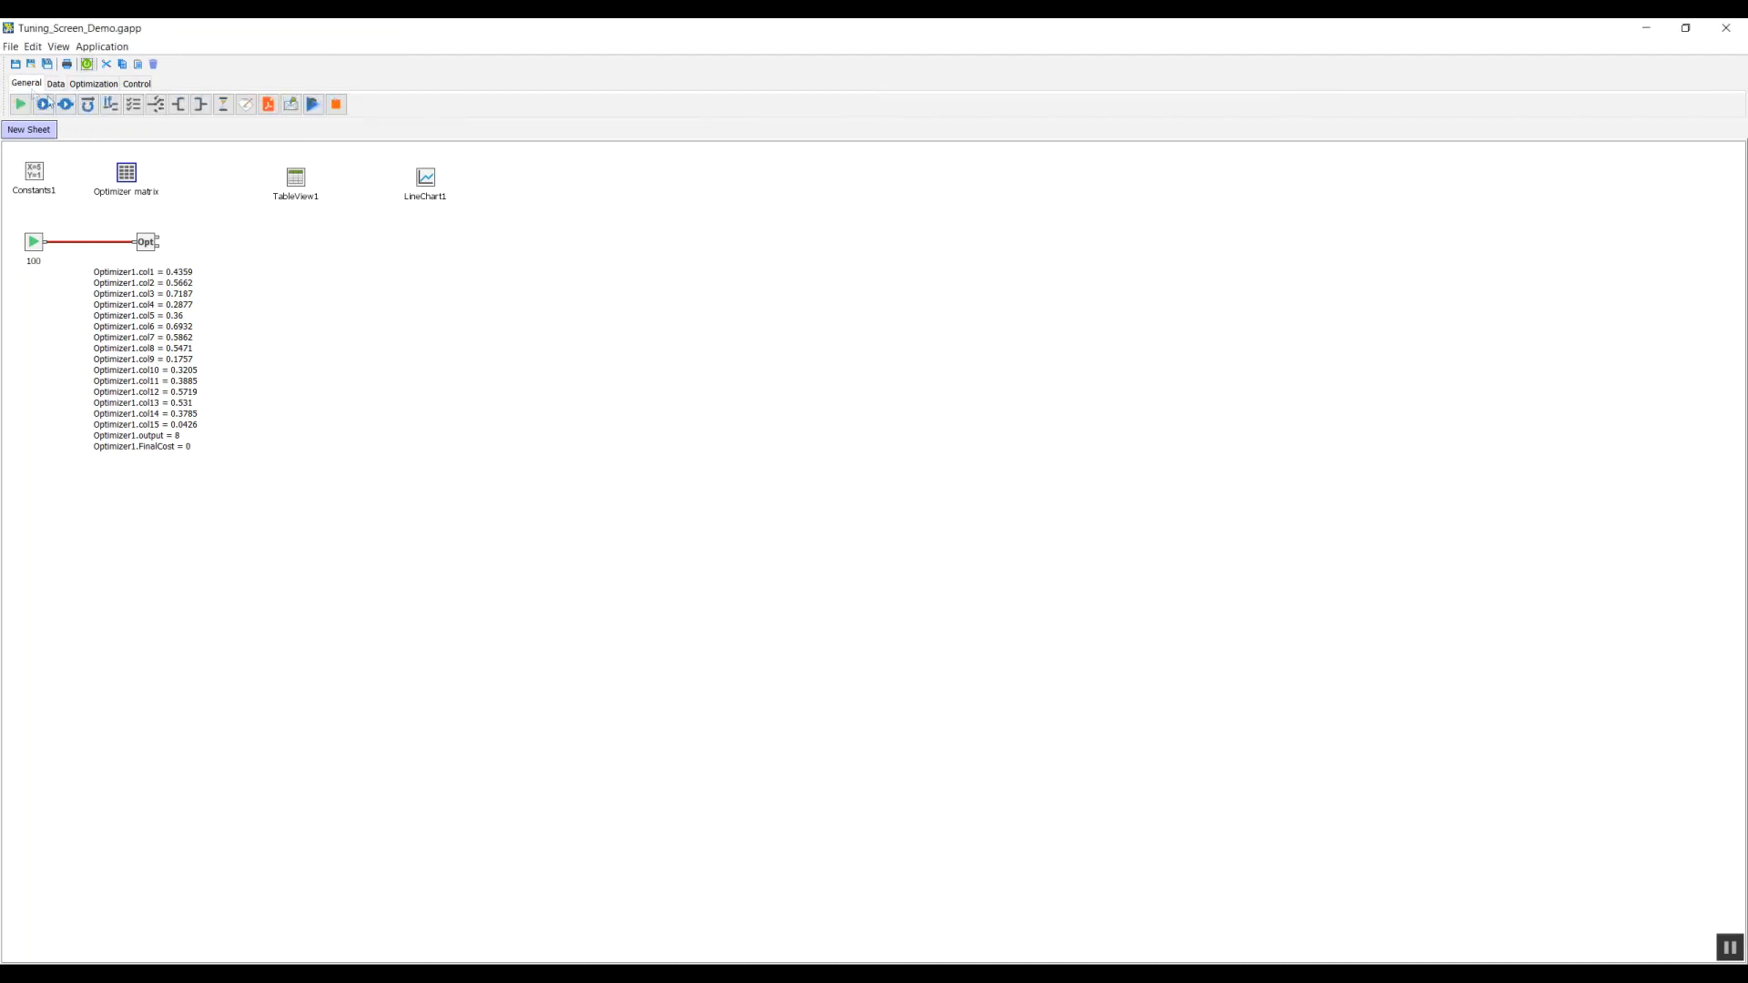
click(86, 104)
click(270, 242)
drag(158, 238, 274, 262)
drag(285, 256, 268, 257)
Add a Calculator block beside the Repeater and connect the Repeater's upper output to it
click(55, 82)
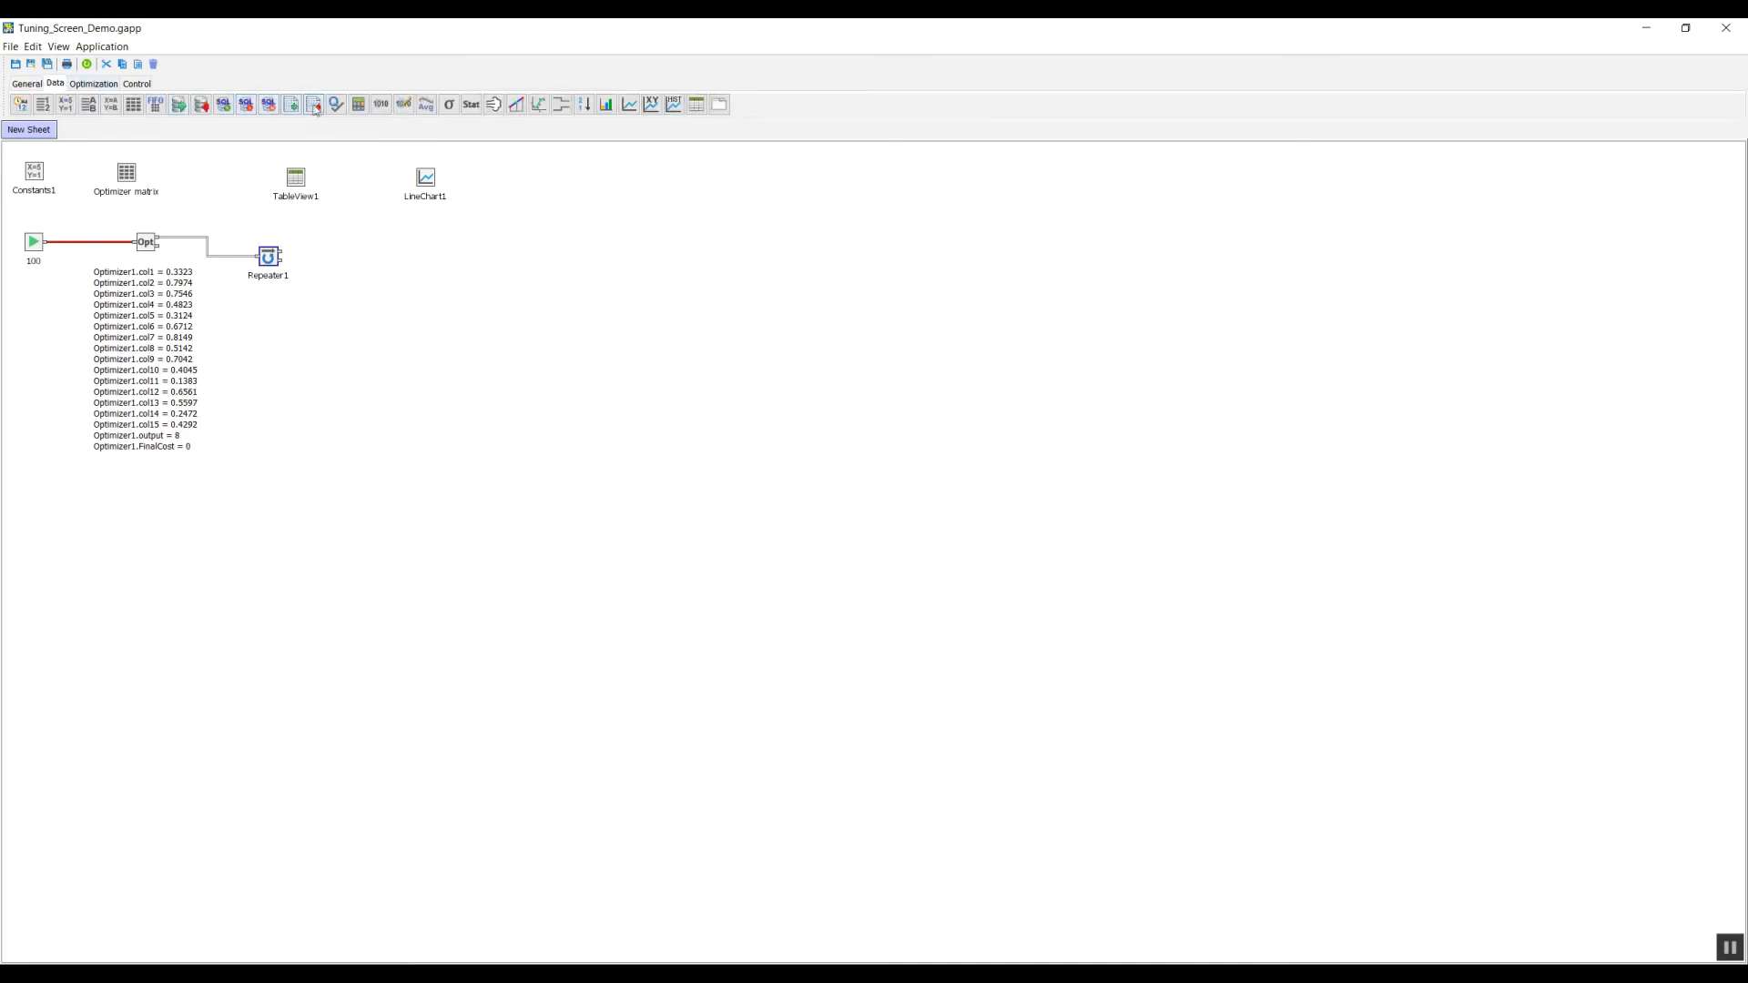
click(359, 104)
click(360, 257)
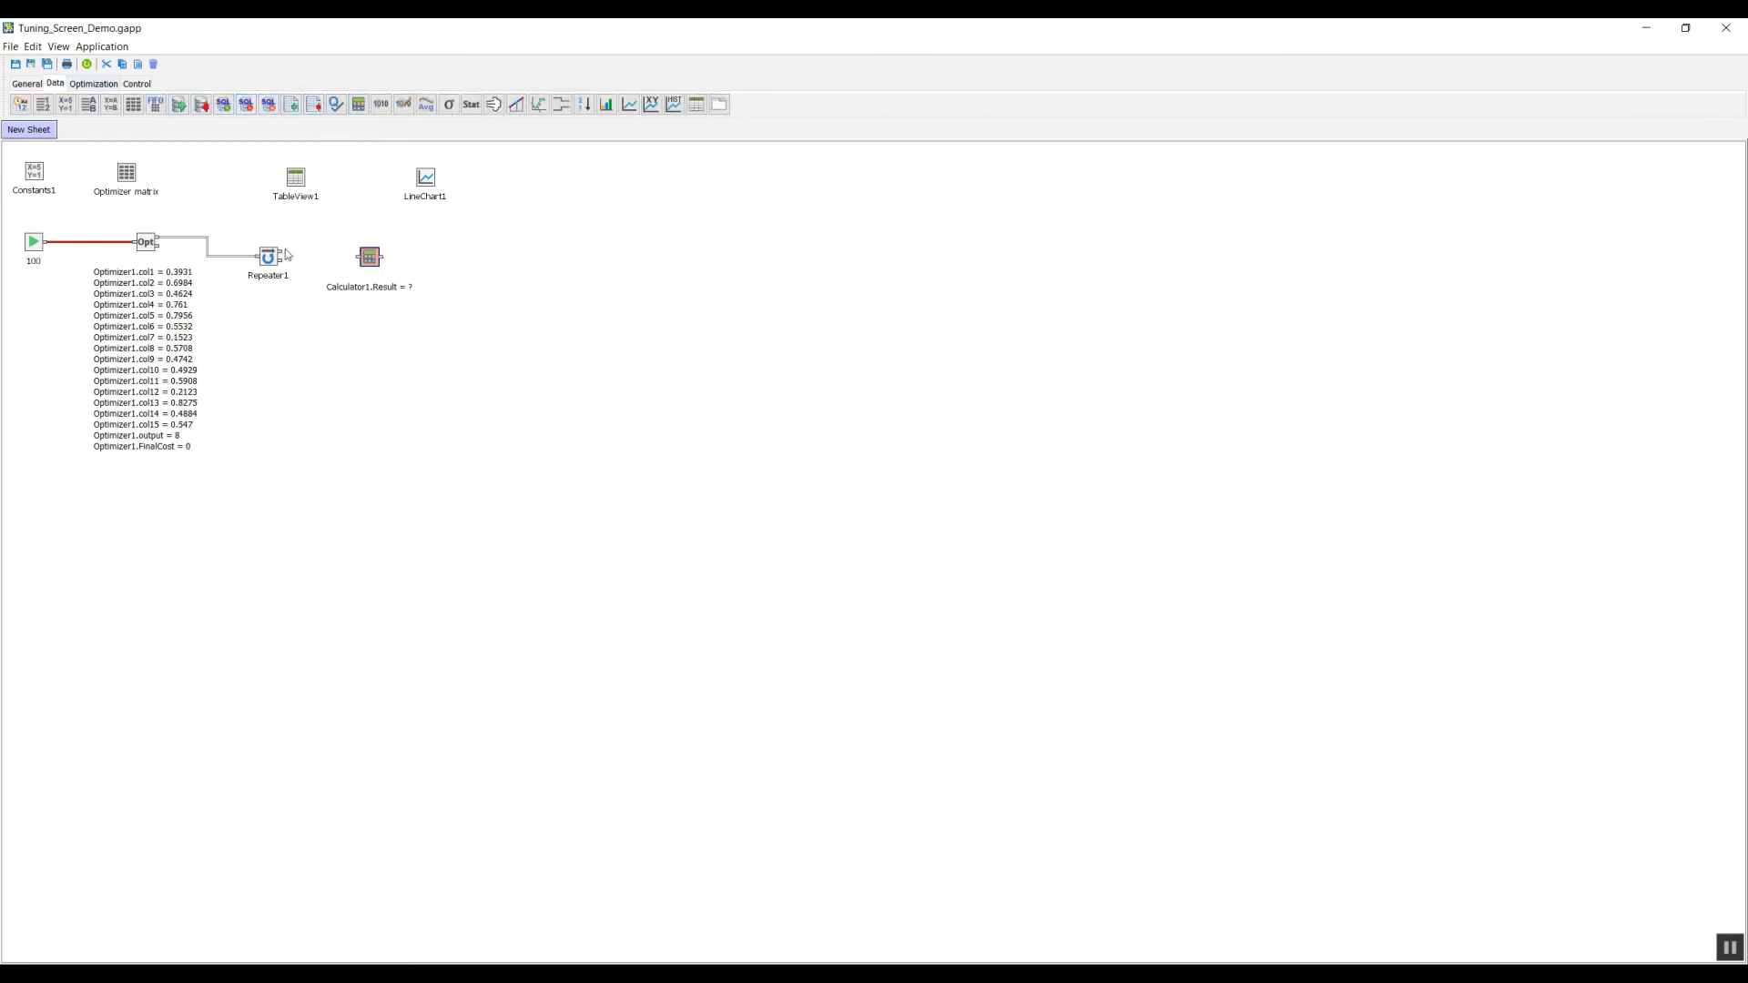
drag(282, 255, 360, 257)
Set the Repeater's repeat count to the variable Matrix1.NumberOfRows and save its properties
right_click(284, 258)
click(309, 262)
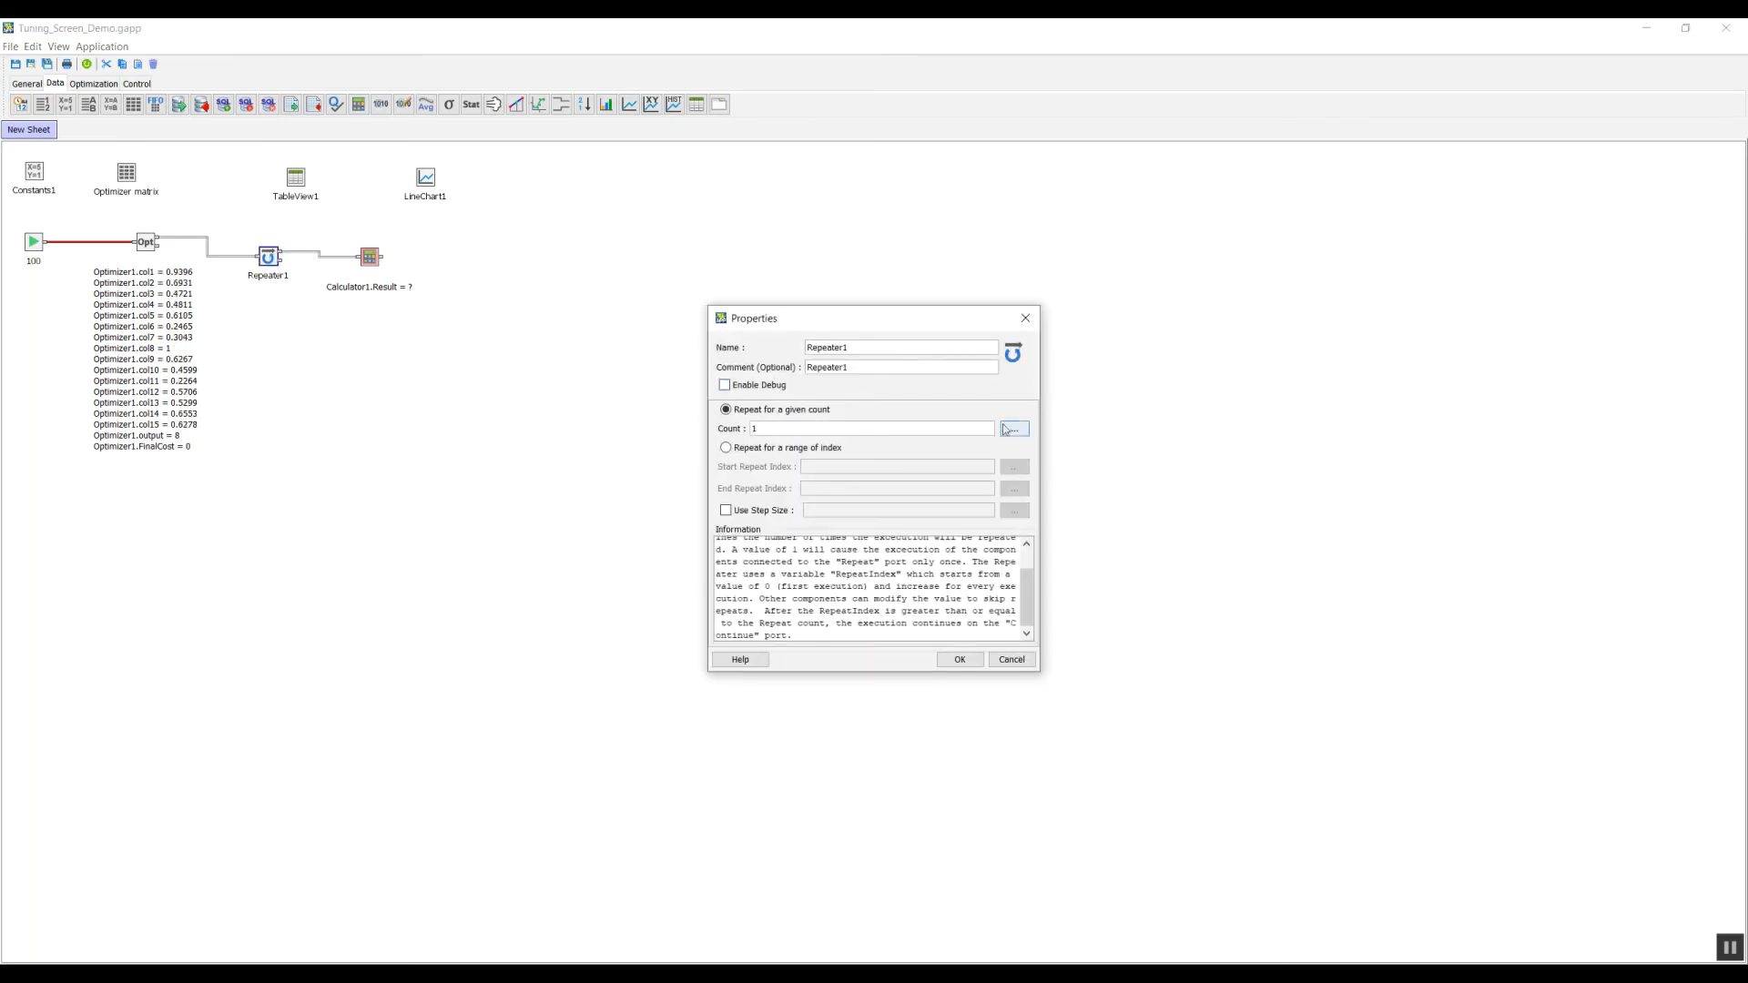
click(1011, 427)
click(723, 439)
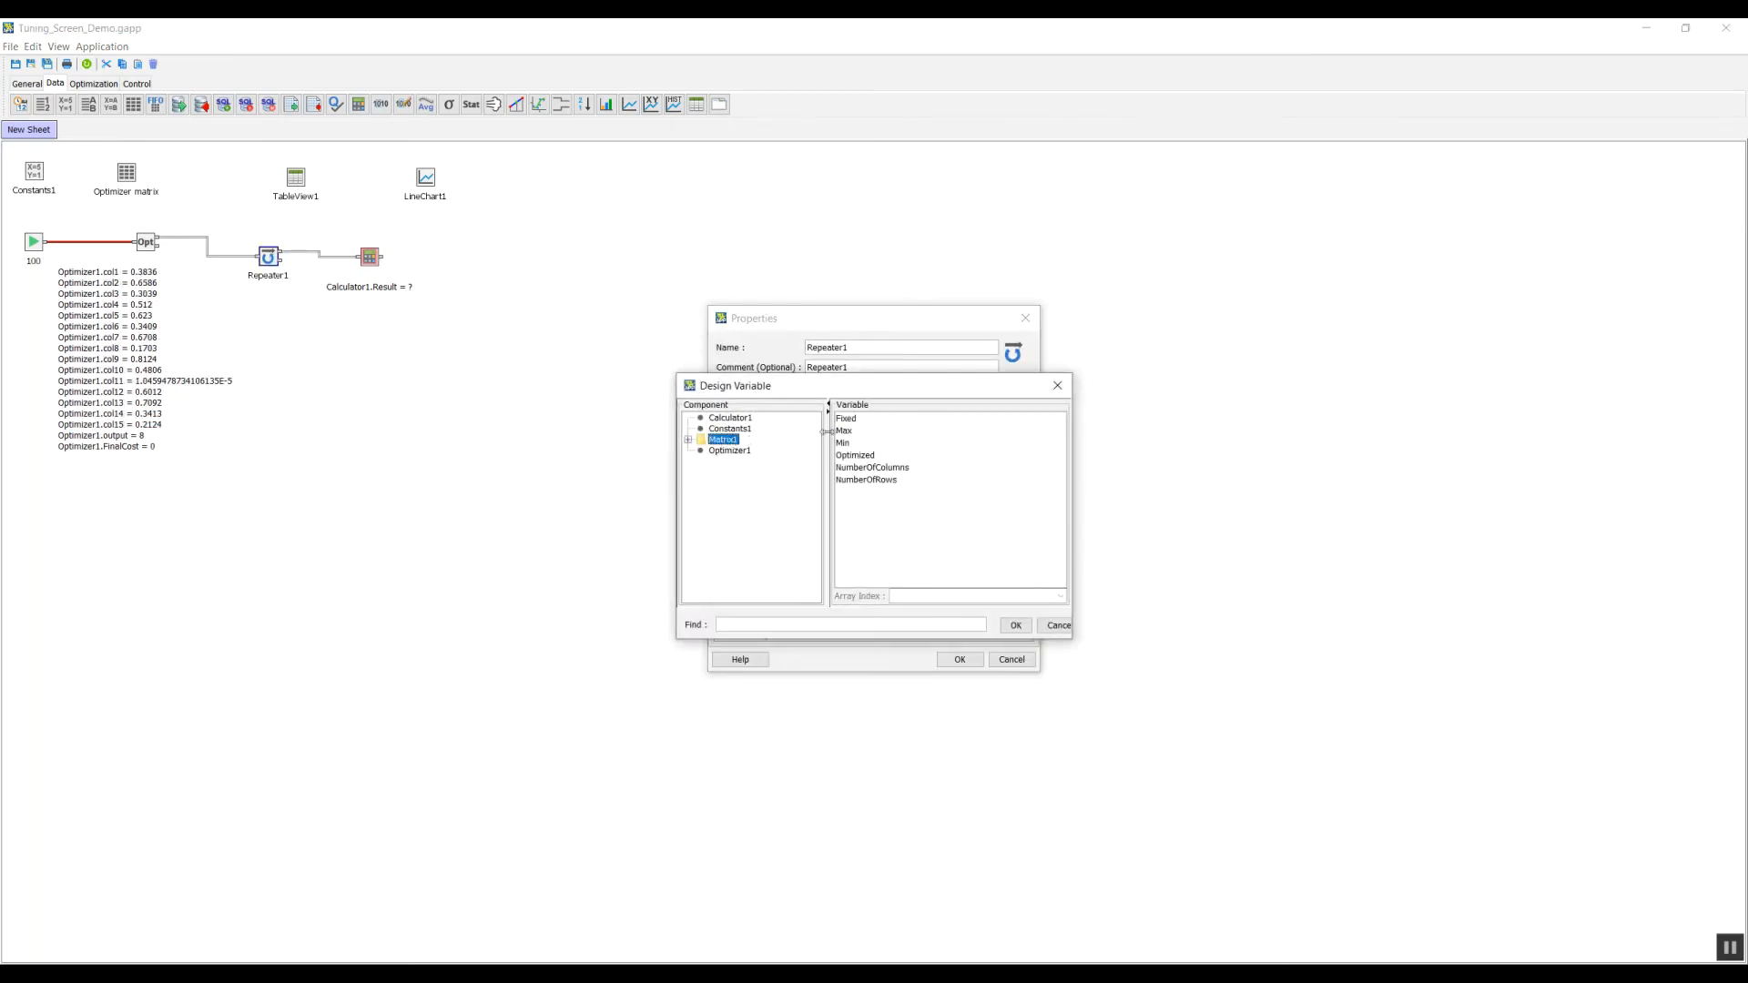
click(865, 479)
click(1016, 625)
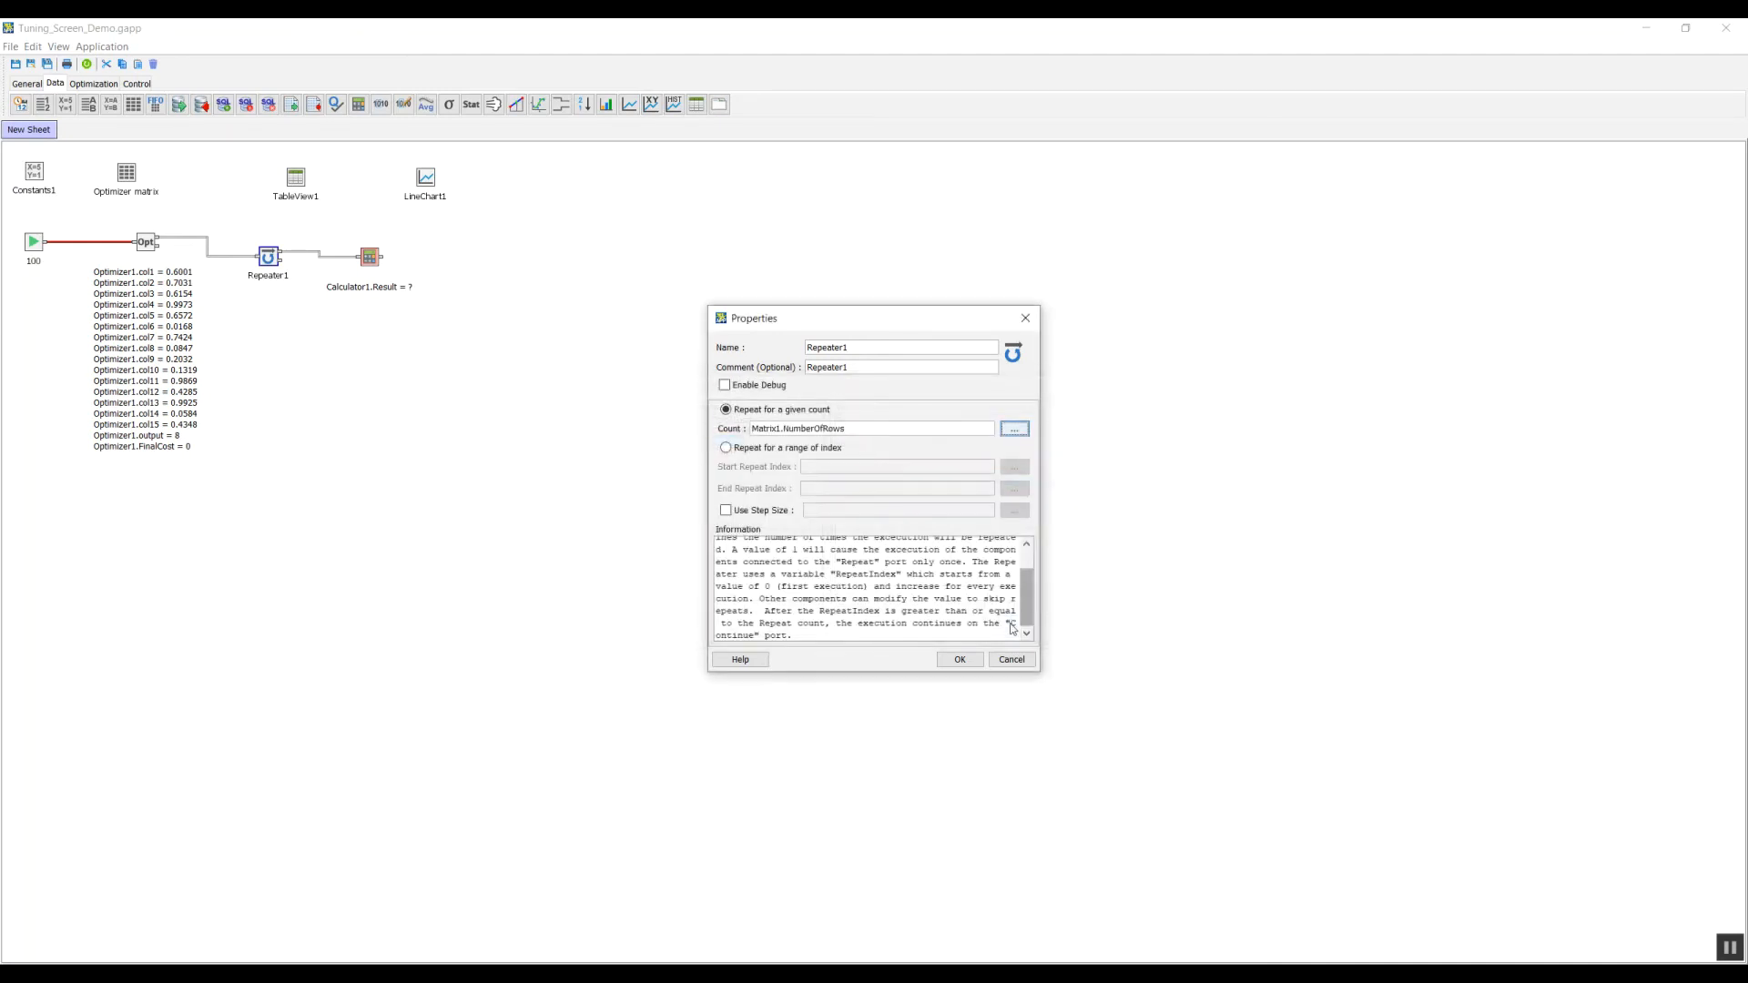
click(959, 659)
Set the Calculator's result to the external variable Matrix1.Optimized, indexed by Repeater1.RepeatIndex
right_click(369, 257)
click(408, 264)
drag(749, 467, 593, 464)
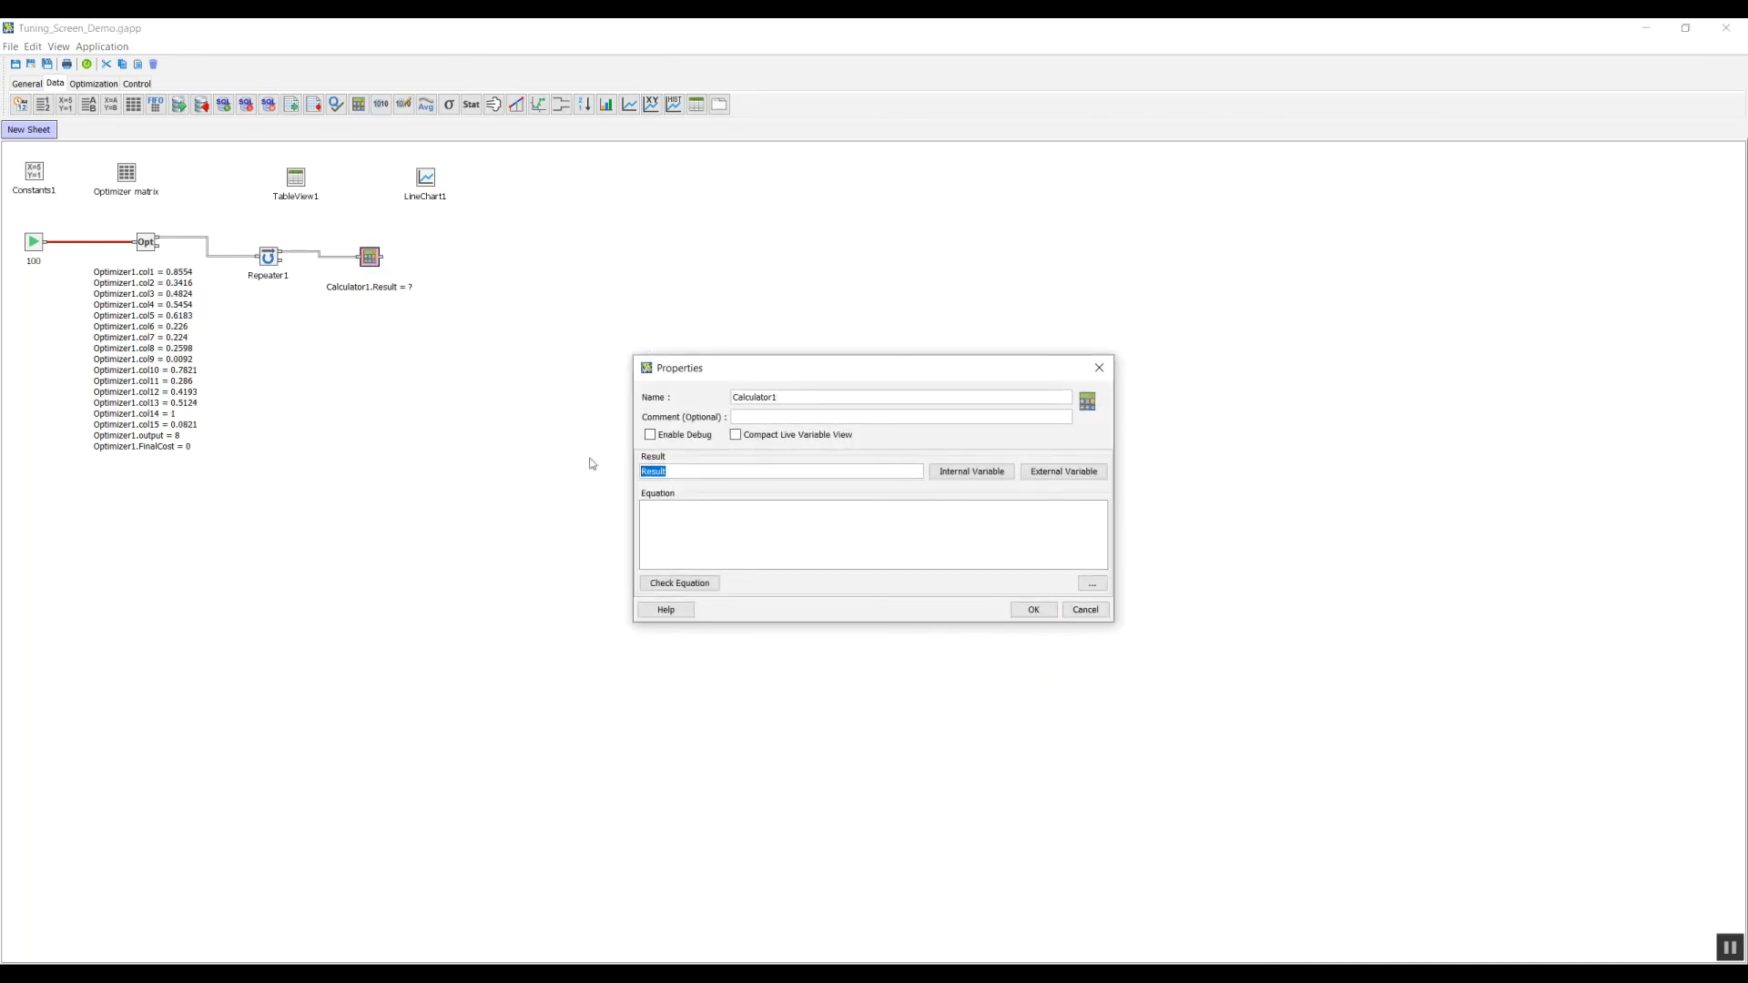
click(1083, 471)
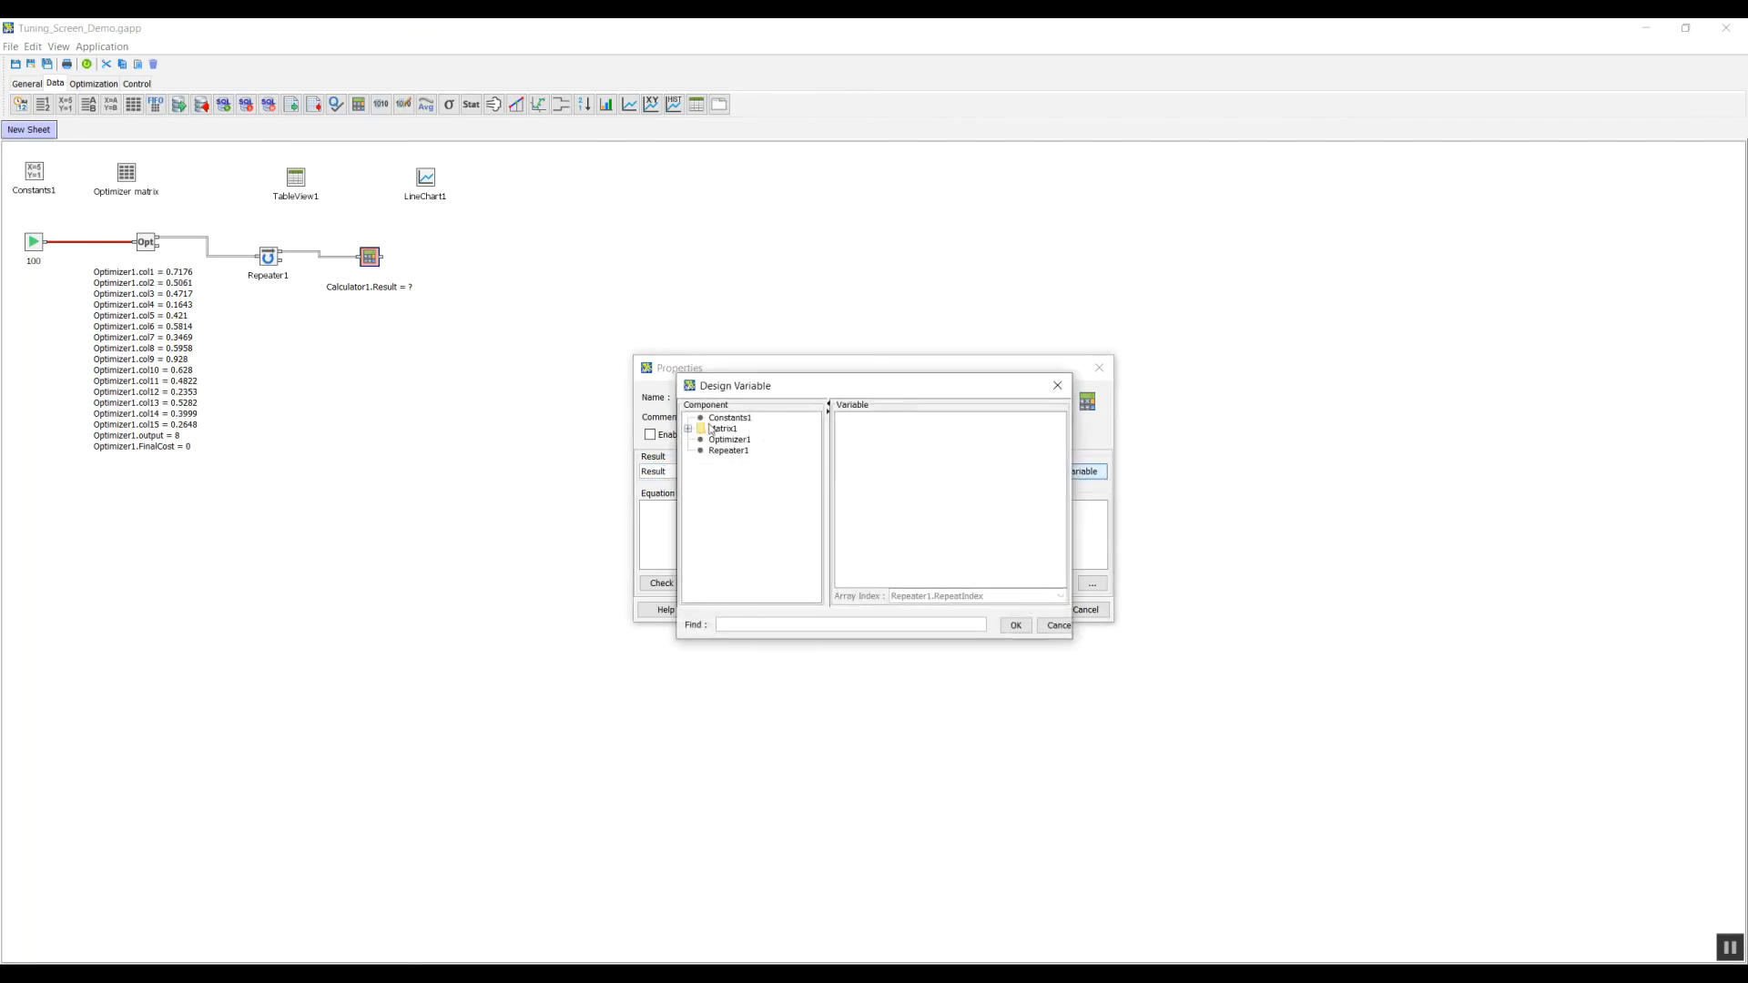
click(711, 430)
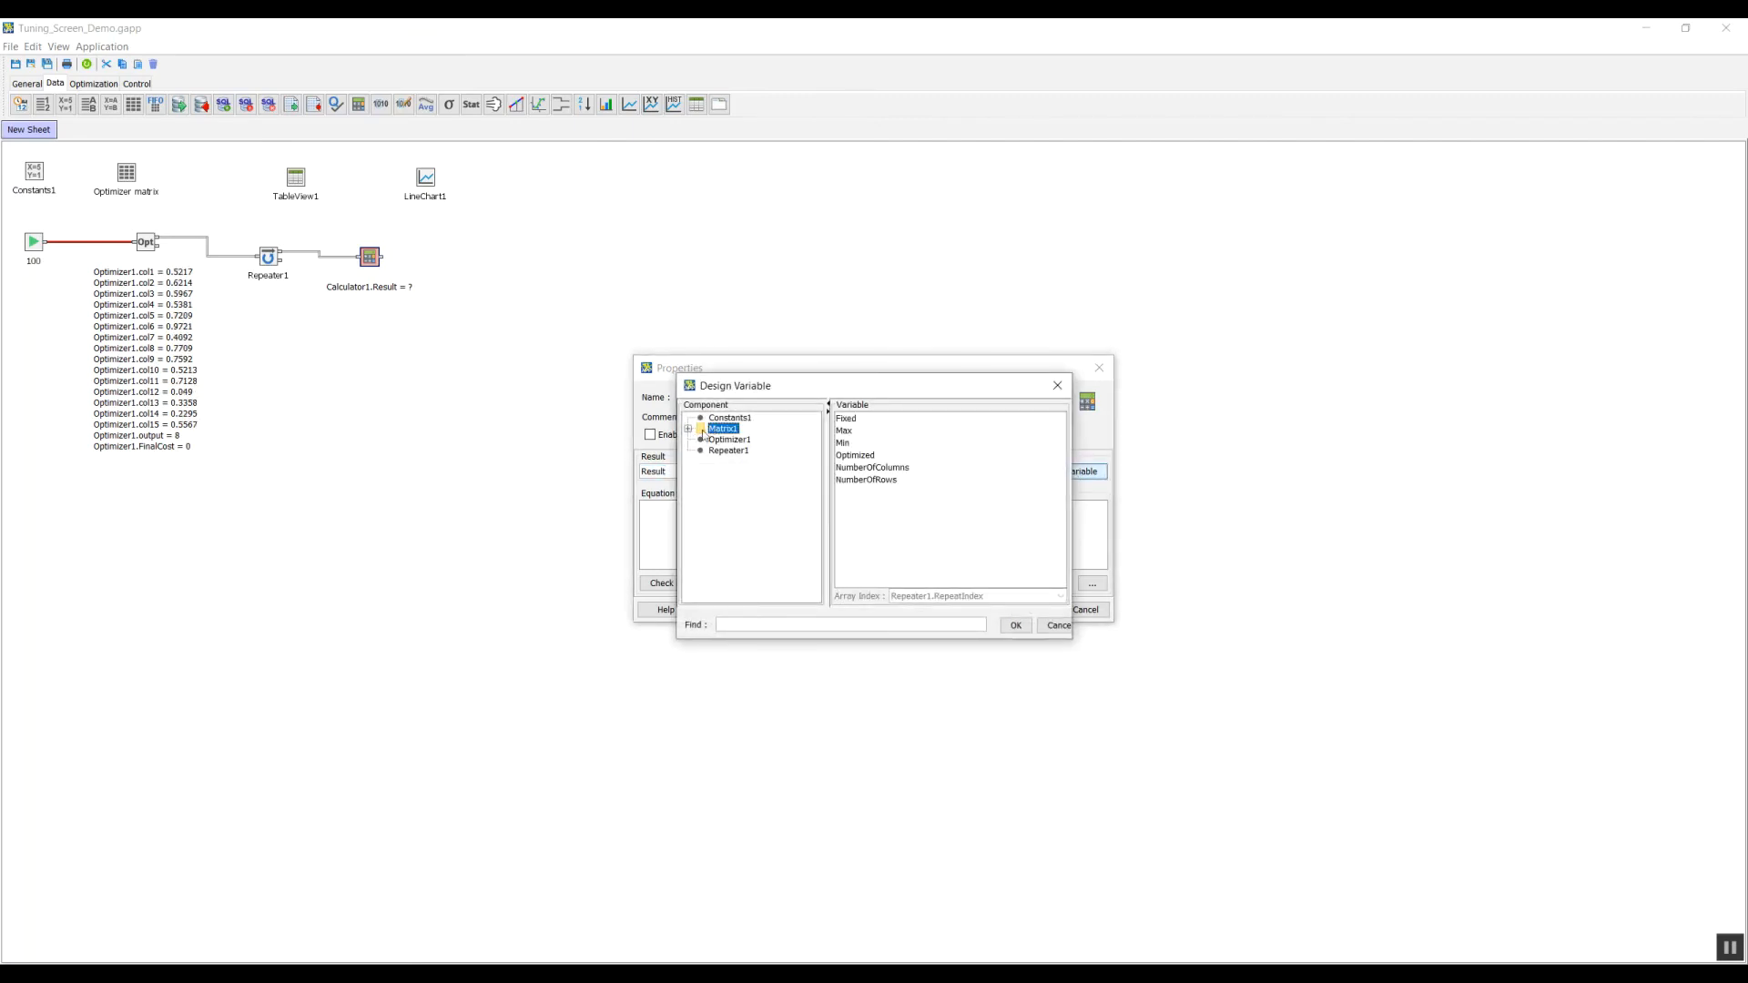
click(859, 458)
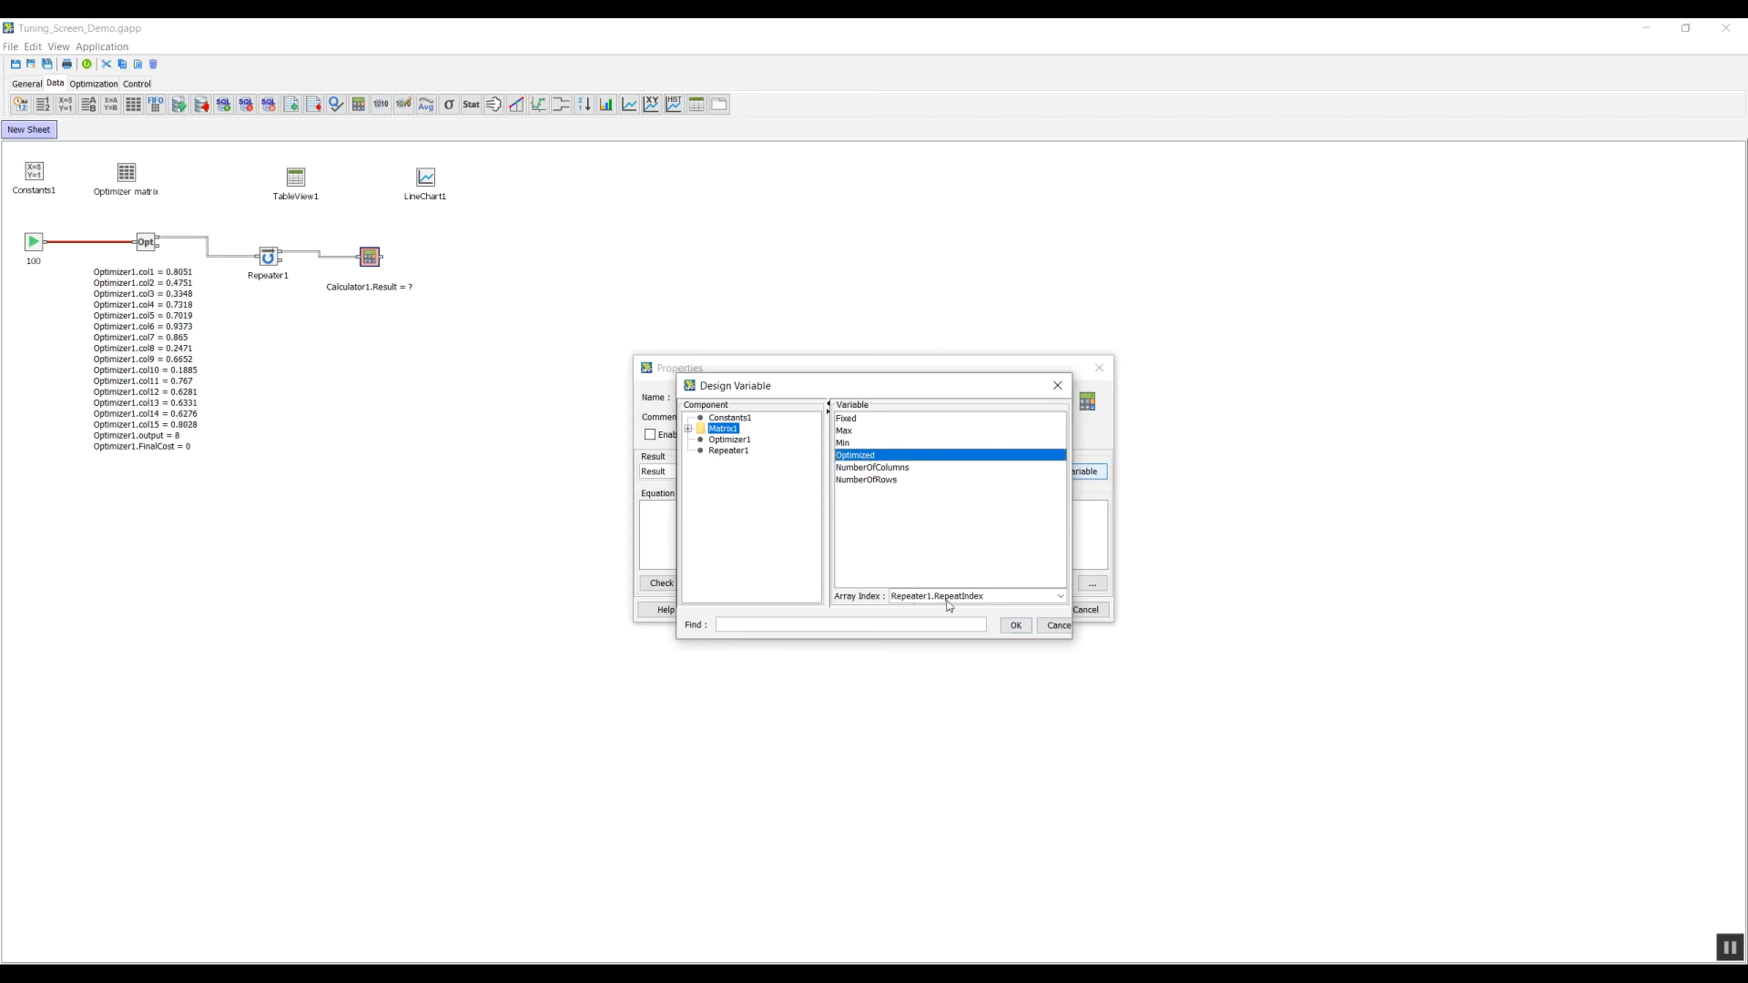
click(1015, 626)
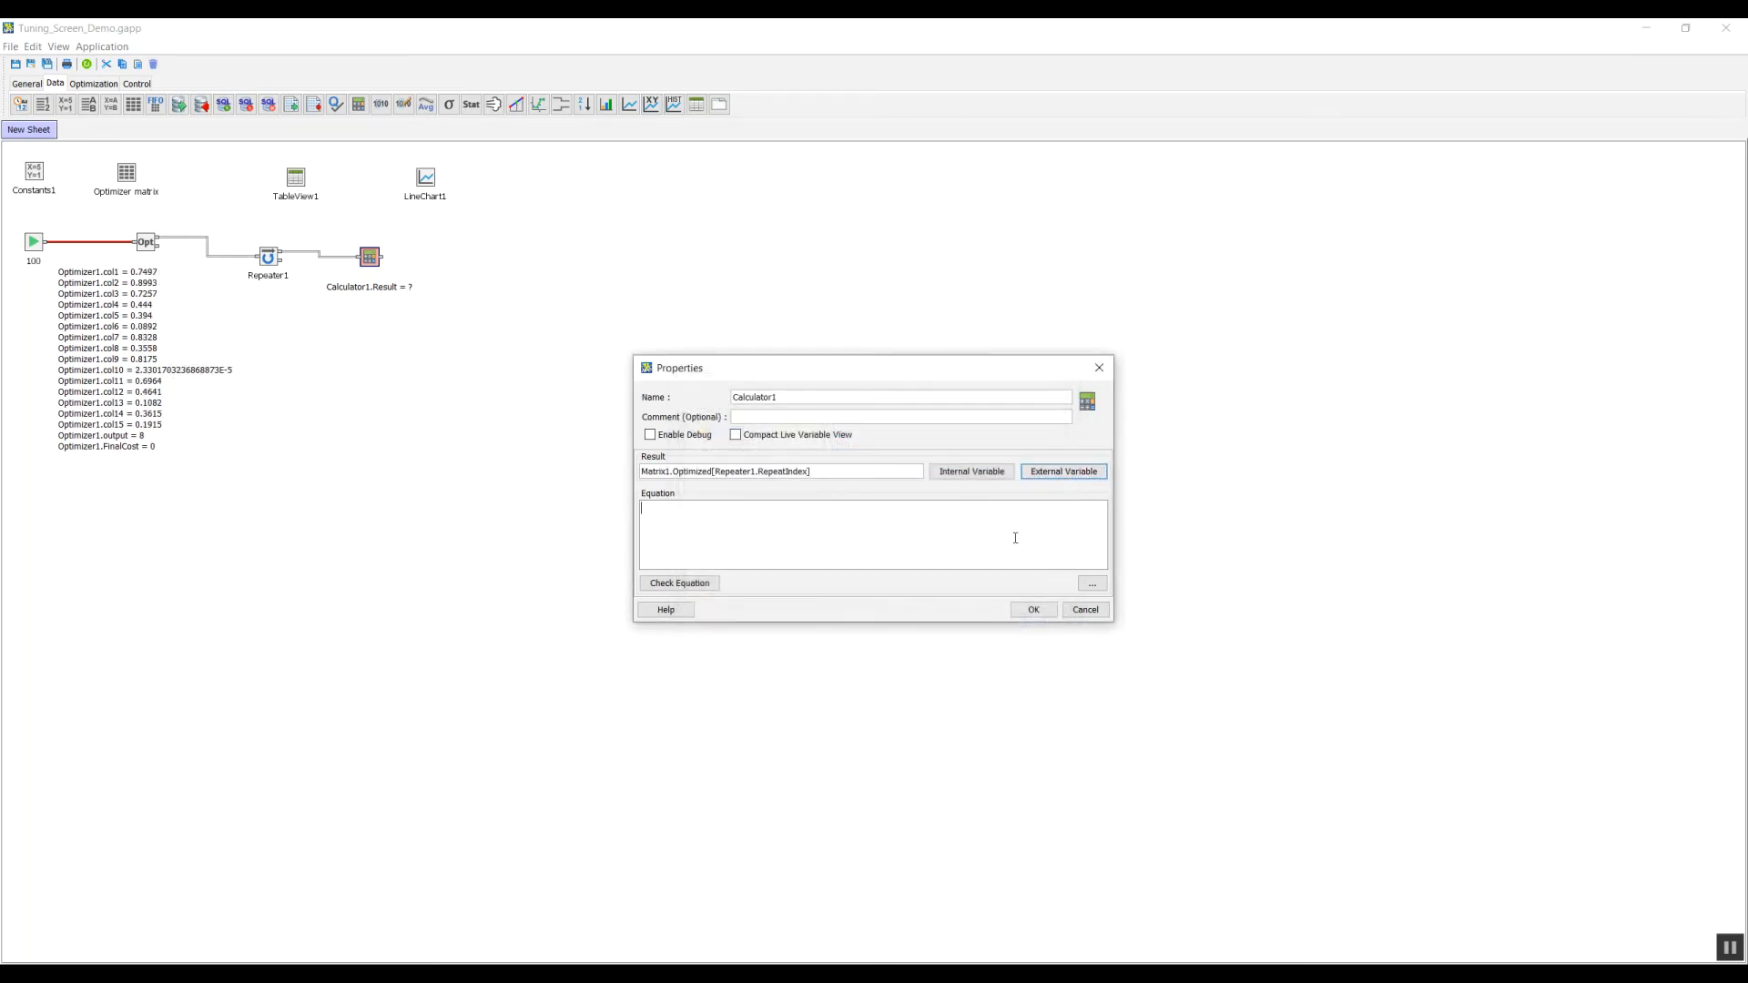
Set the Calculator's equation to the variable Optimizer1.OptimizedInputs, indexed by Repeater1.RepeatIndex
click(1088, 583)
click(728, 440)
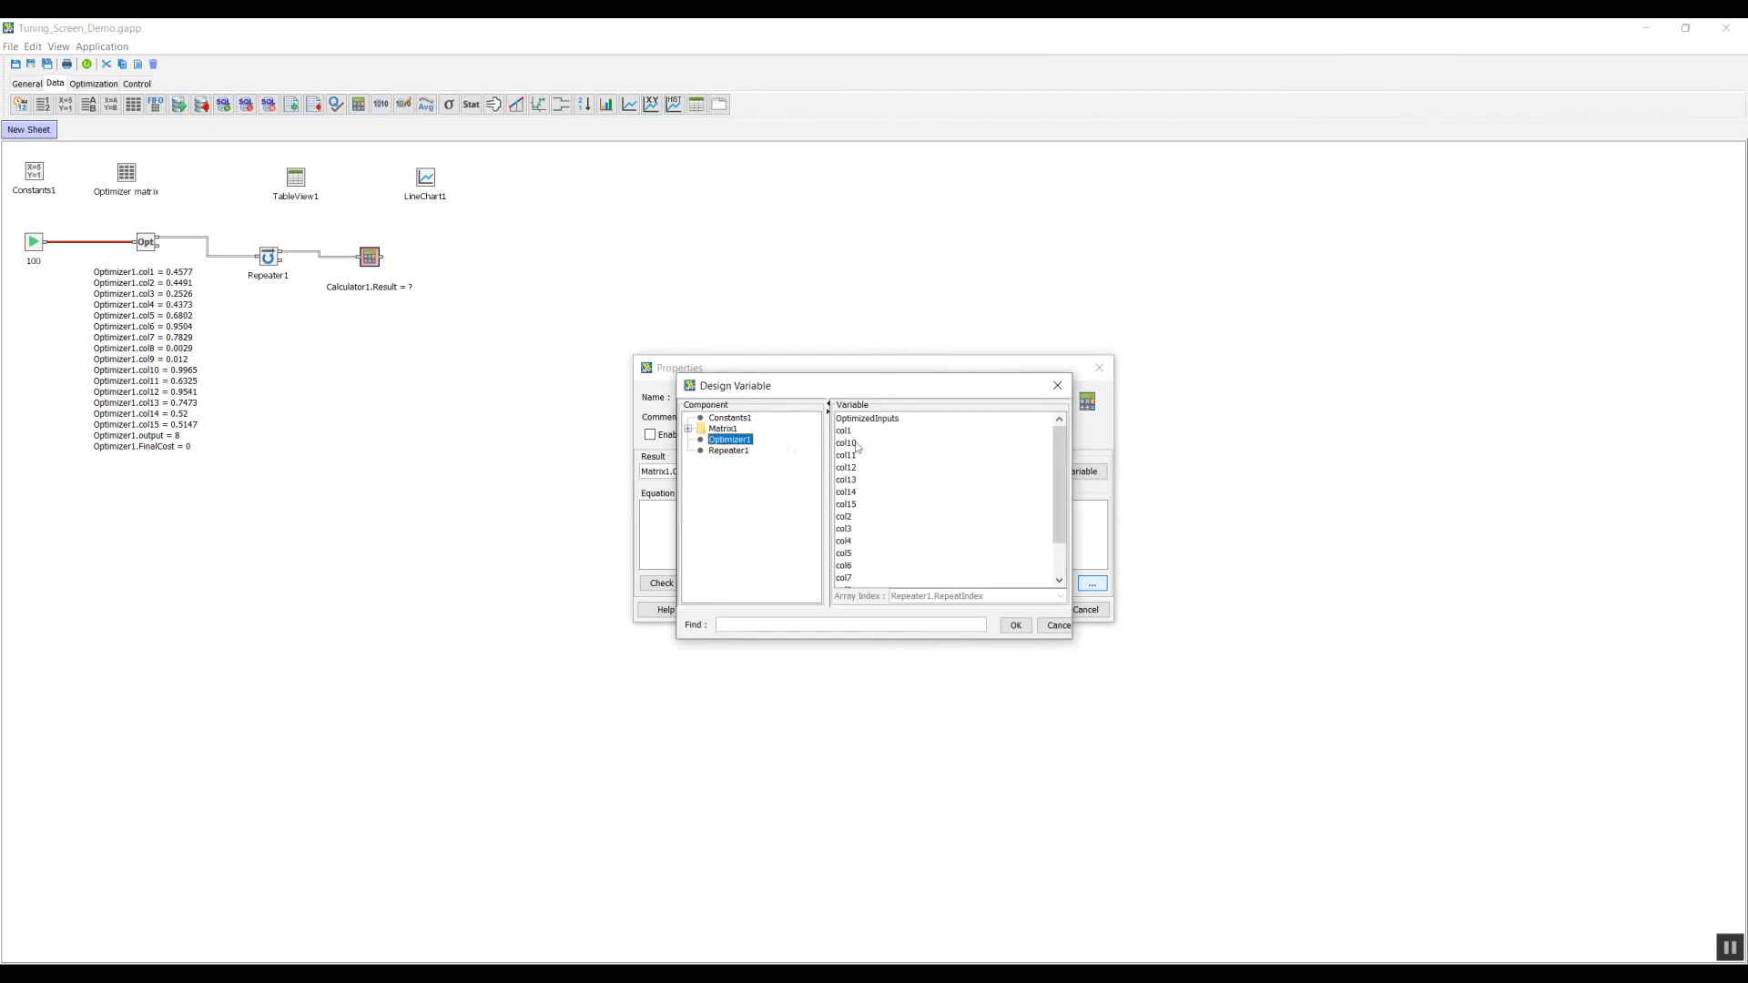
click(881, 419)
click(1018, 625)
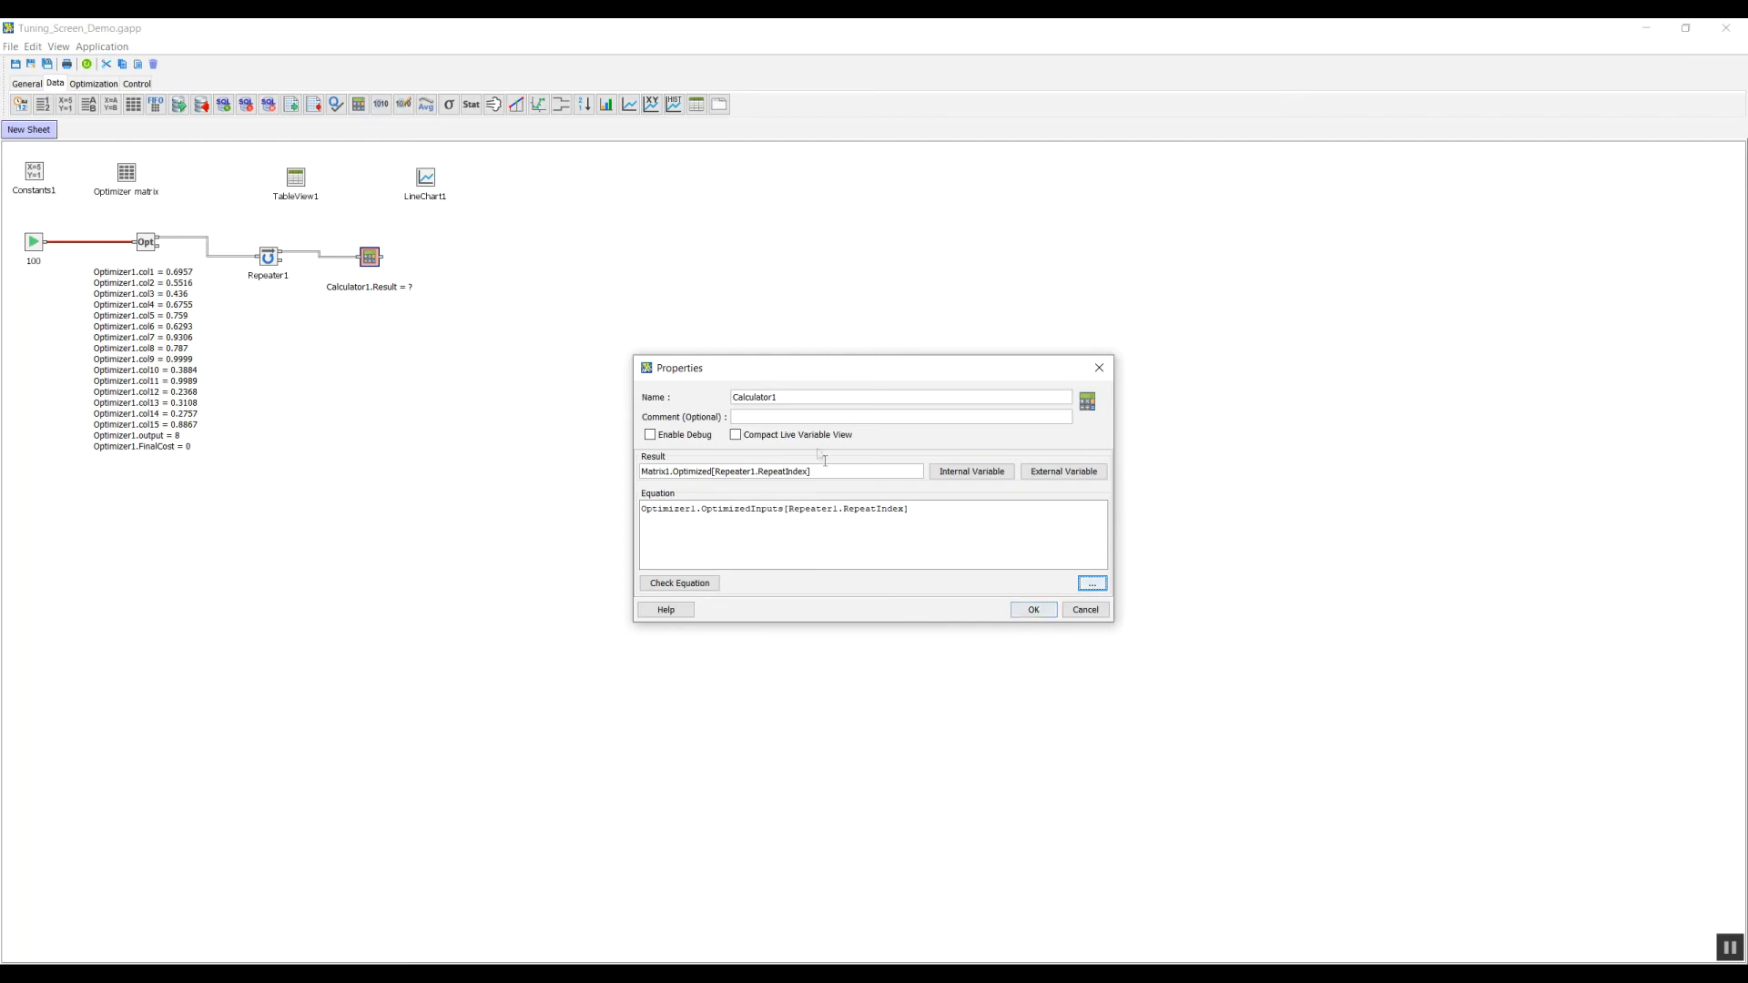
Comment the Calculator as "optimized value to matrix" and save its properties
click(793, 420)
text(optimized )
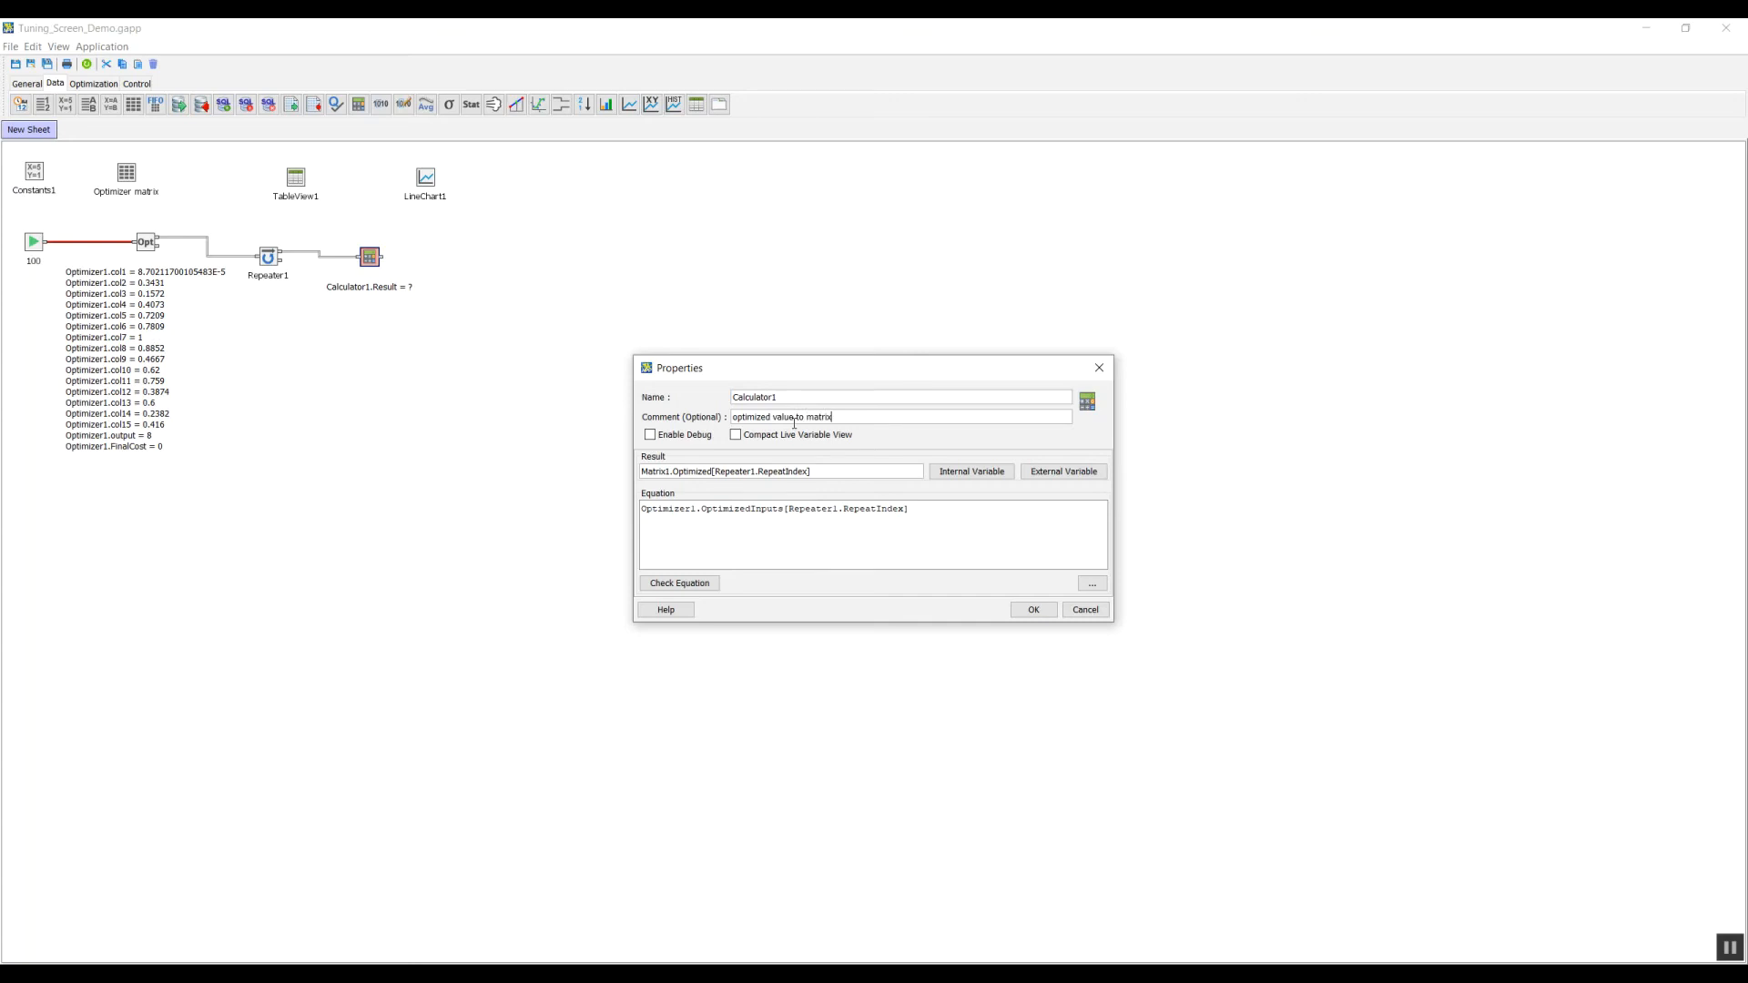
text(value to matrix)
click(1033, 609)
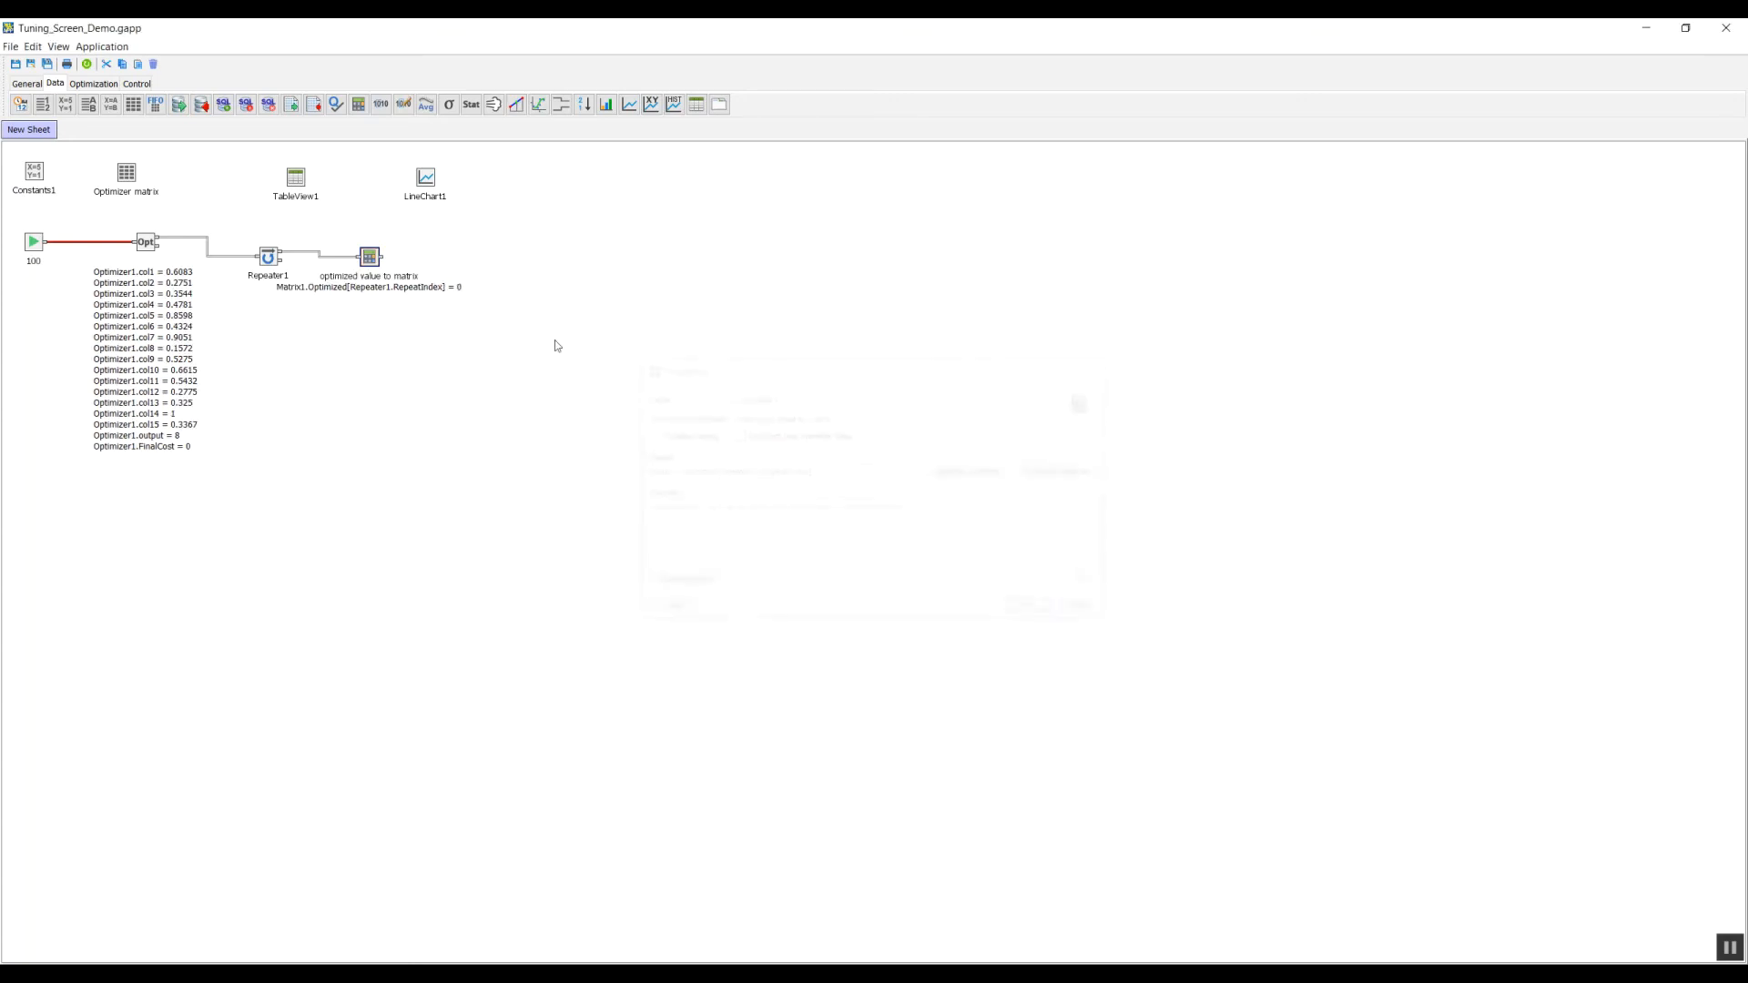
Refresh the application and bring the Optimizer Tuning Screen to the front
click(86, 67)
key(Return)
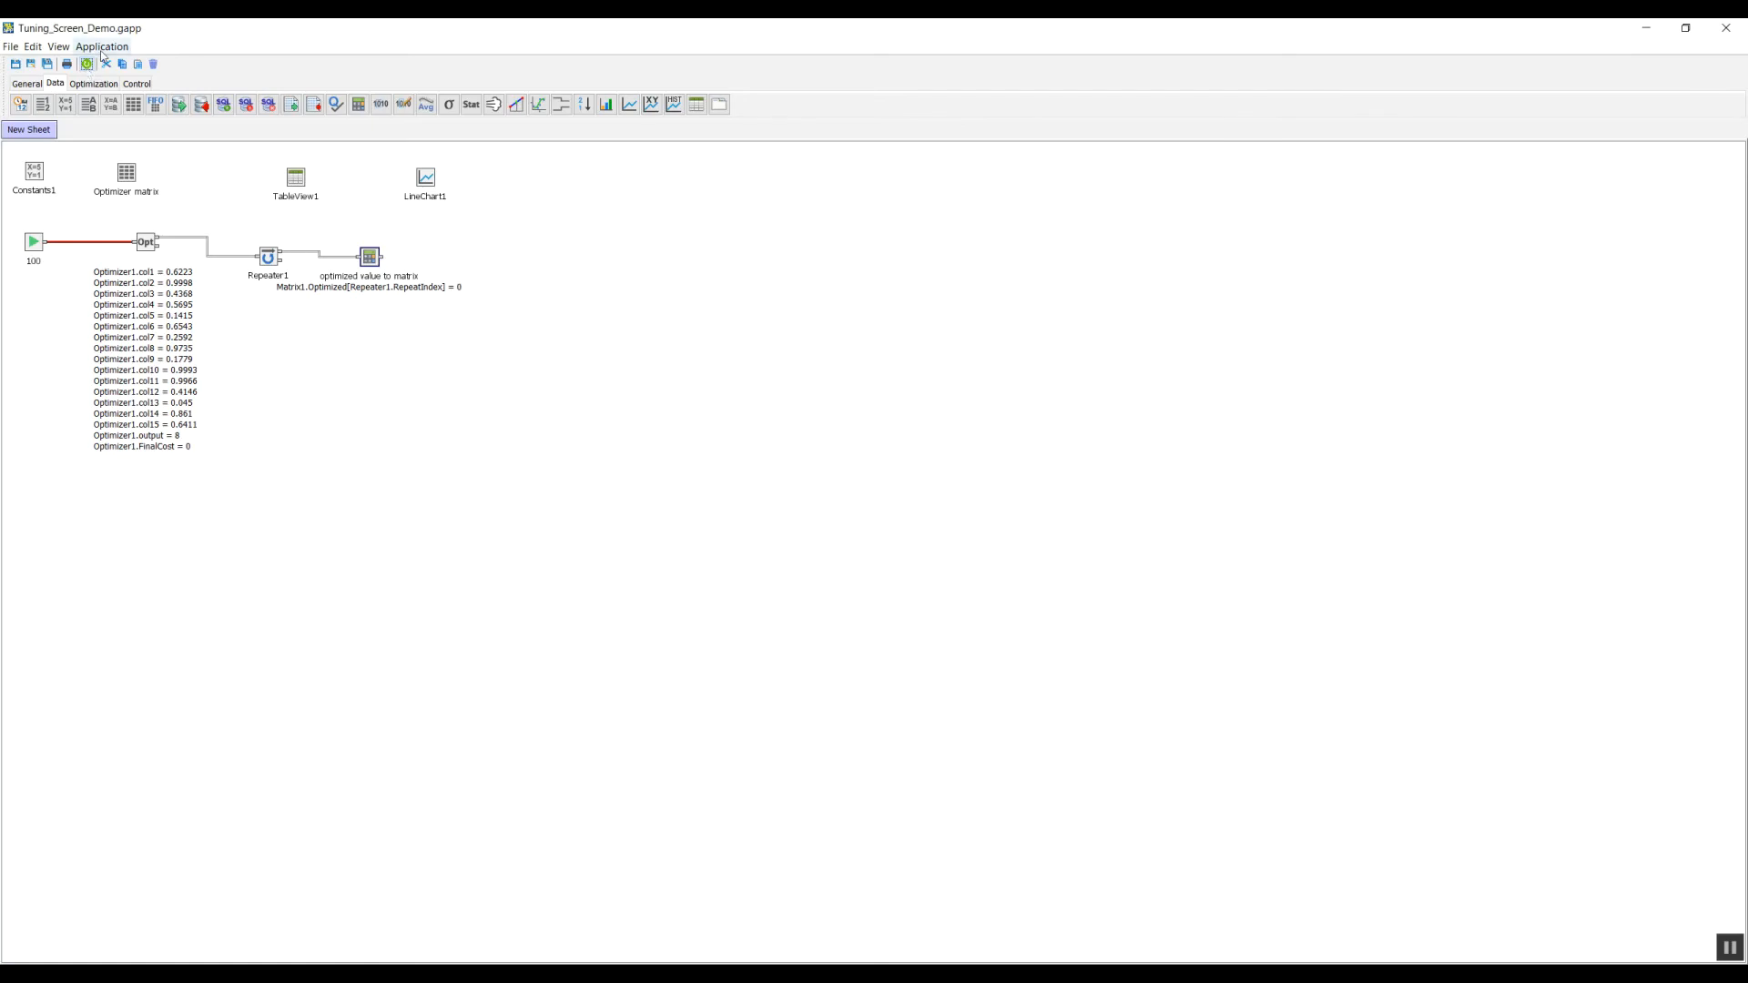
key(alt+Tab)
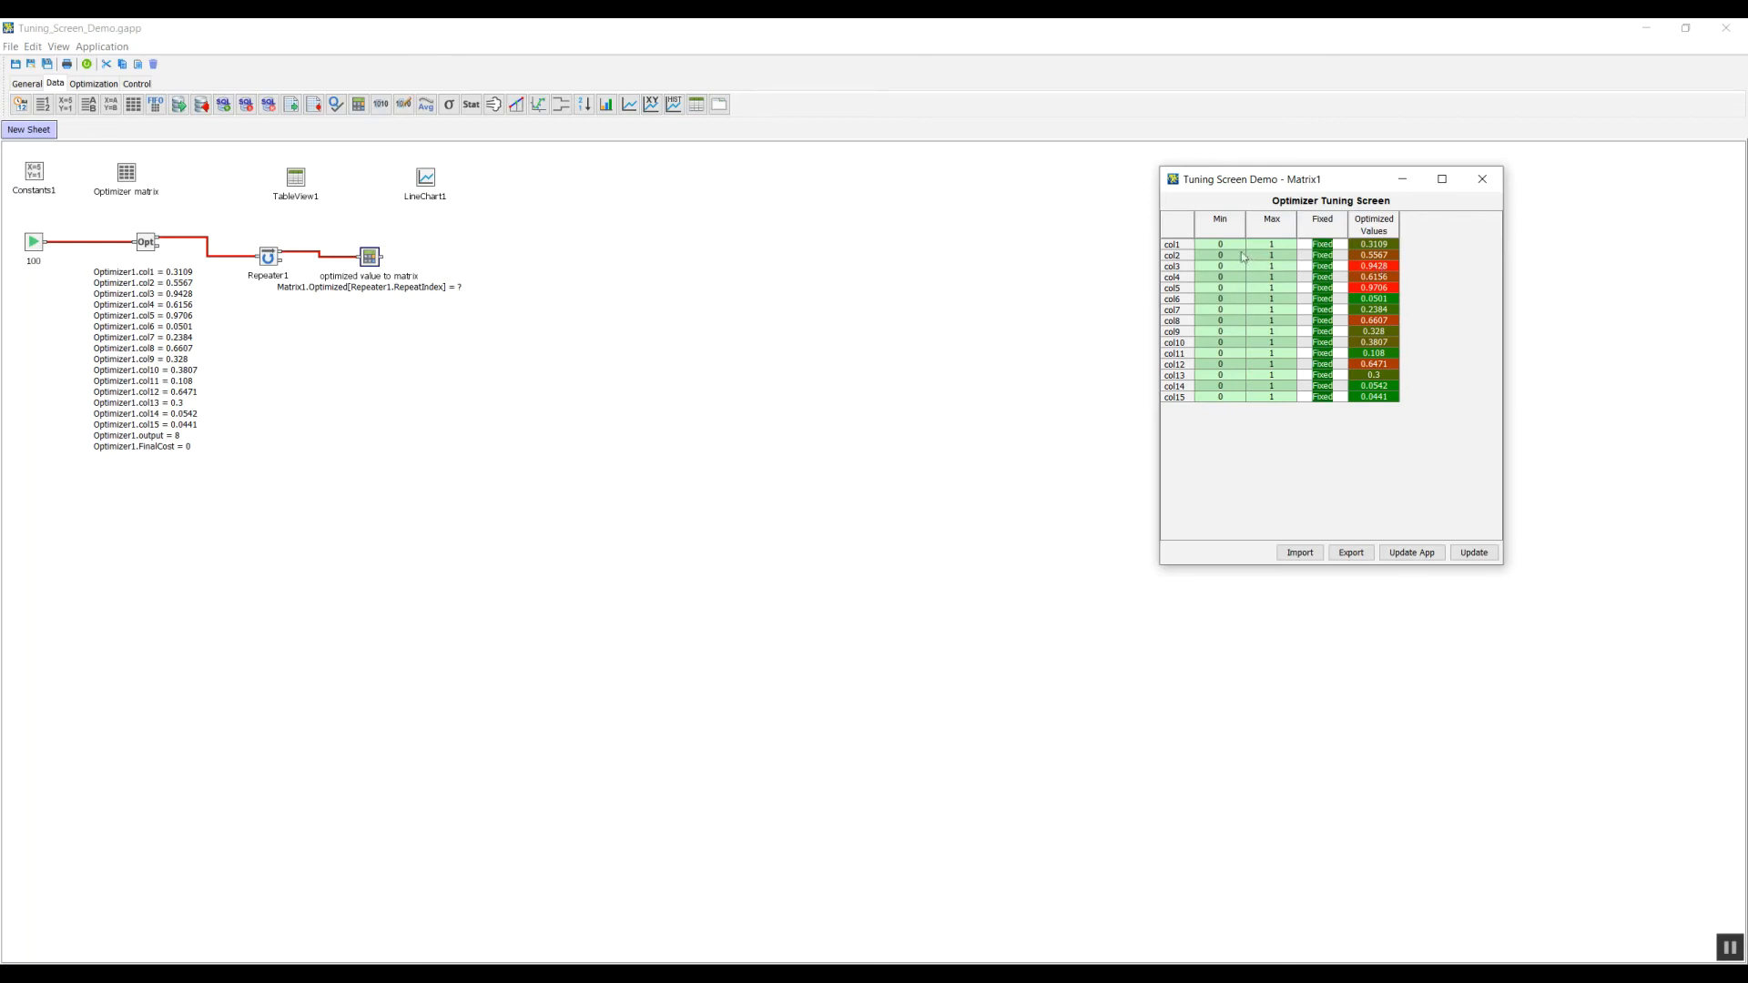
Examine the Fixed and Optimized Values columns across several rows of the Optimizer Tuning Screen
click(1338, 255)
click(1326, 297)
click(1371, 290)
click(1370, 279)
click(1371, 289)
click(1369, 310)
click(1369, 332)
click(1375, 375)
click(1378, 397)
Set the Initial/Fixed Value of all 15 optimizer input constraints, col1 to col15, to 0 and save the properties
double_click(147, 242)
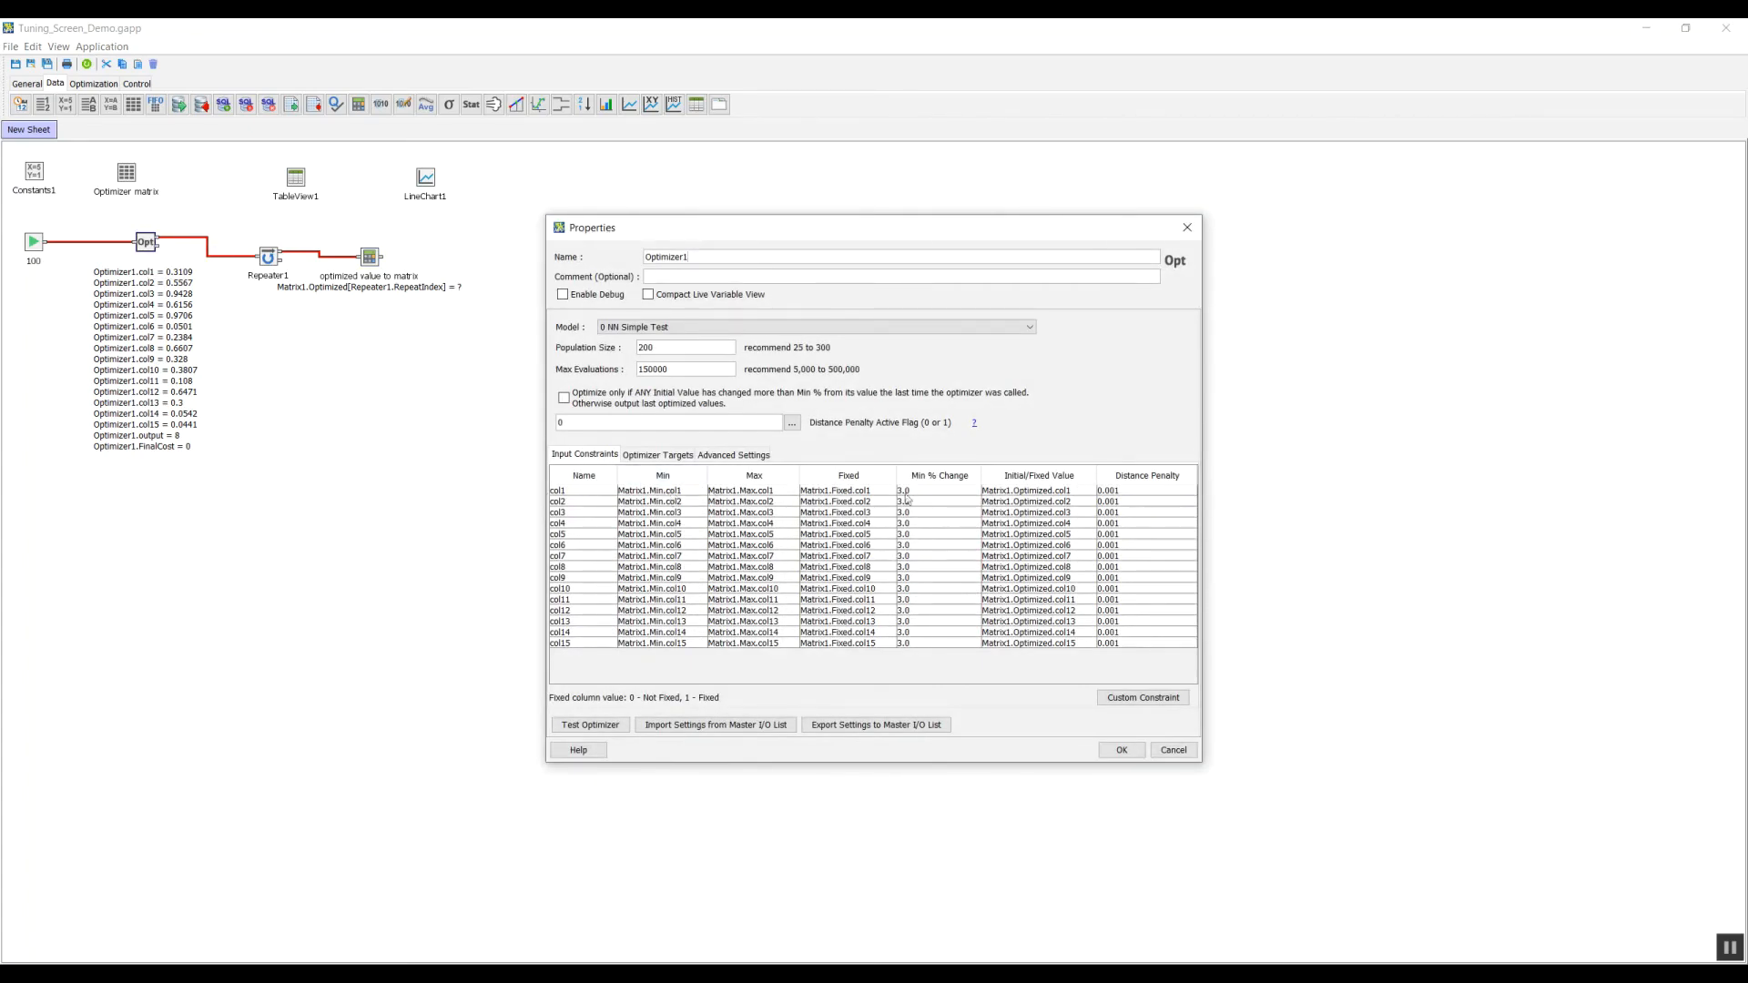
double_click(1036, 492)
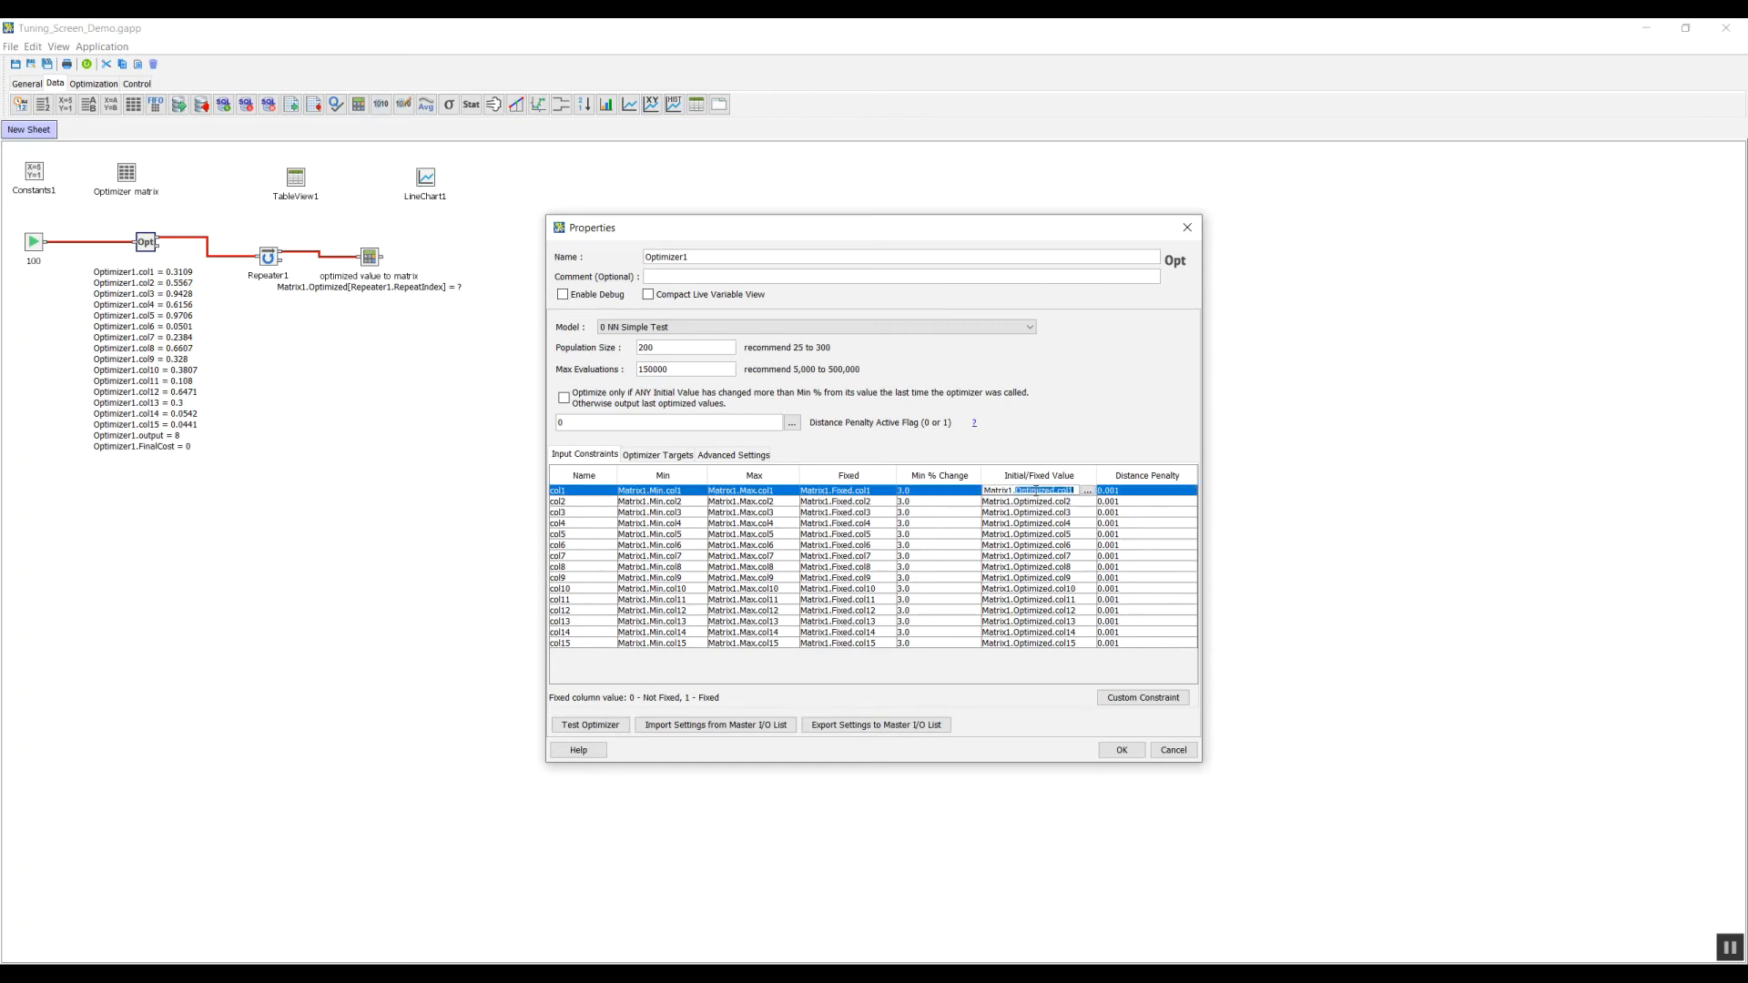
text(0)
key(Return)
key(Down)
text(0)
key(Down)
key(ctrl+v)
key(Down)
key(ctrl+v)
key(Down)
key(ctrl+v)
key(Down)
key(ctrl+v)
key(Down)
key(ctrl+v)
key(Down)
key(ctrl+v)
key(Down)
key(ctrl+v)
key(Down)
key(ctrl+v)
key(Down)
key(ctrl+v)
key(Down)
key(ctrl+v)
key(Down)
key(ctrl+v)
key(Down)
key(ctrl+v)
key(Down)
key(ctrl+v)
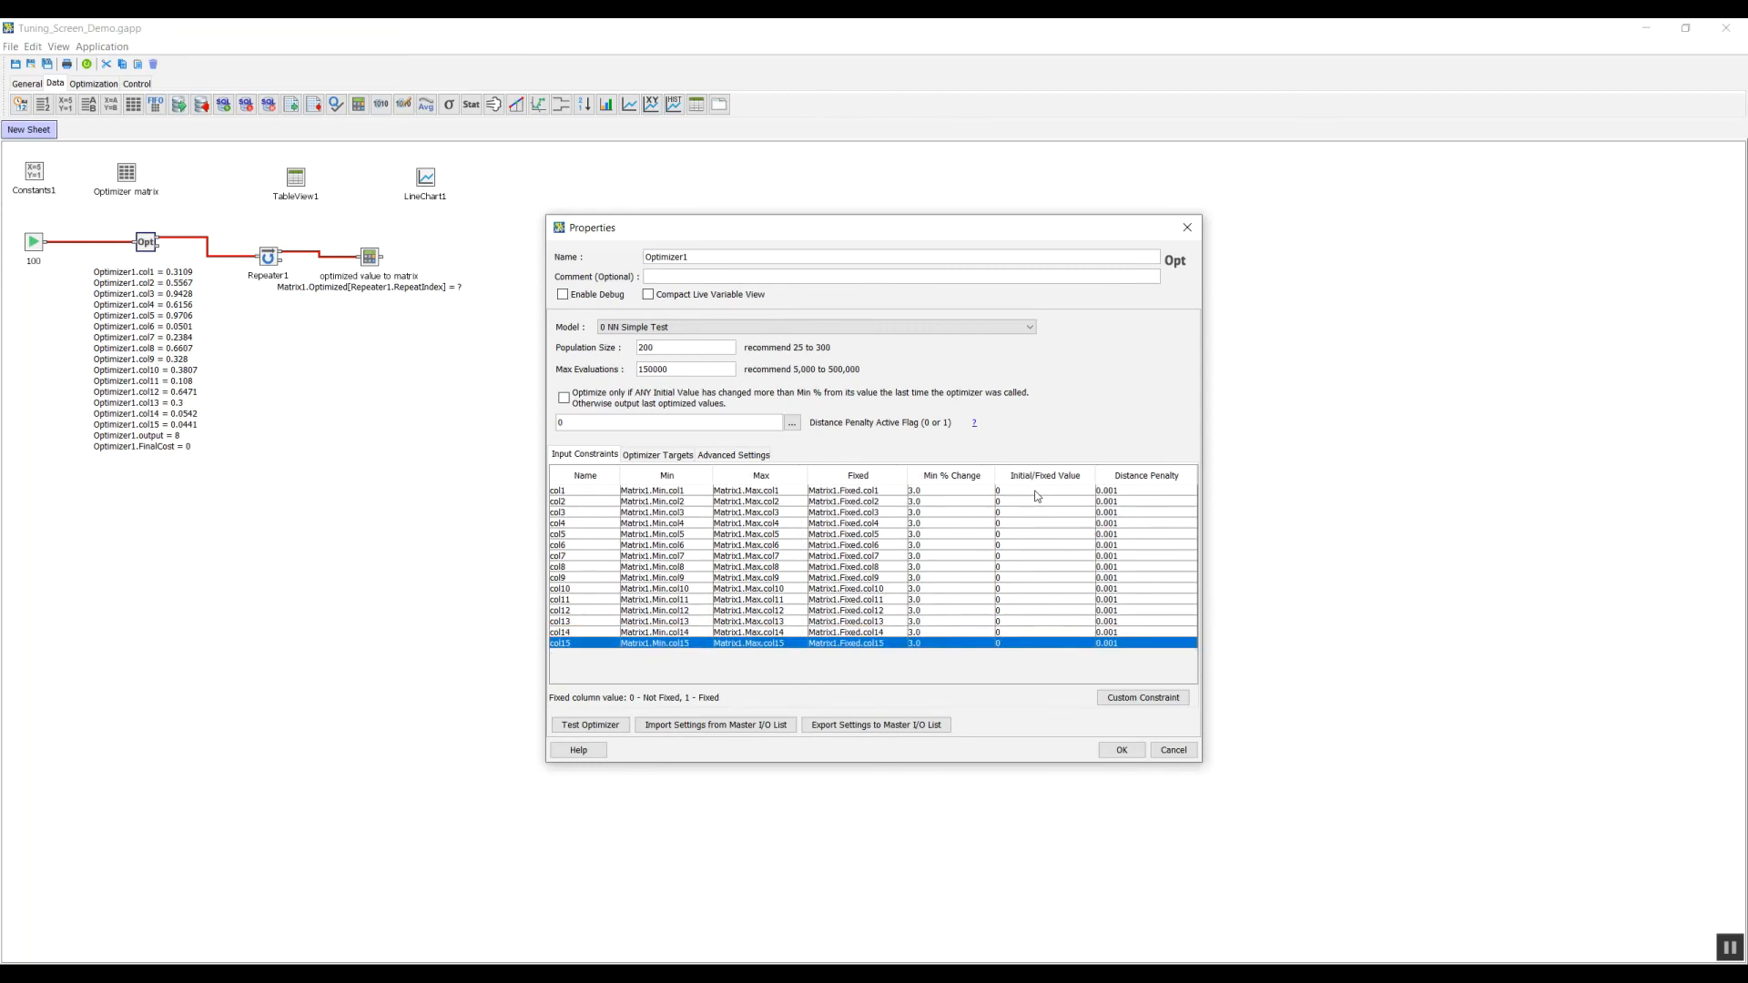
click(1122, 750)
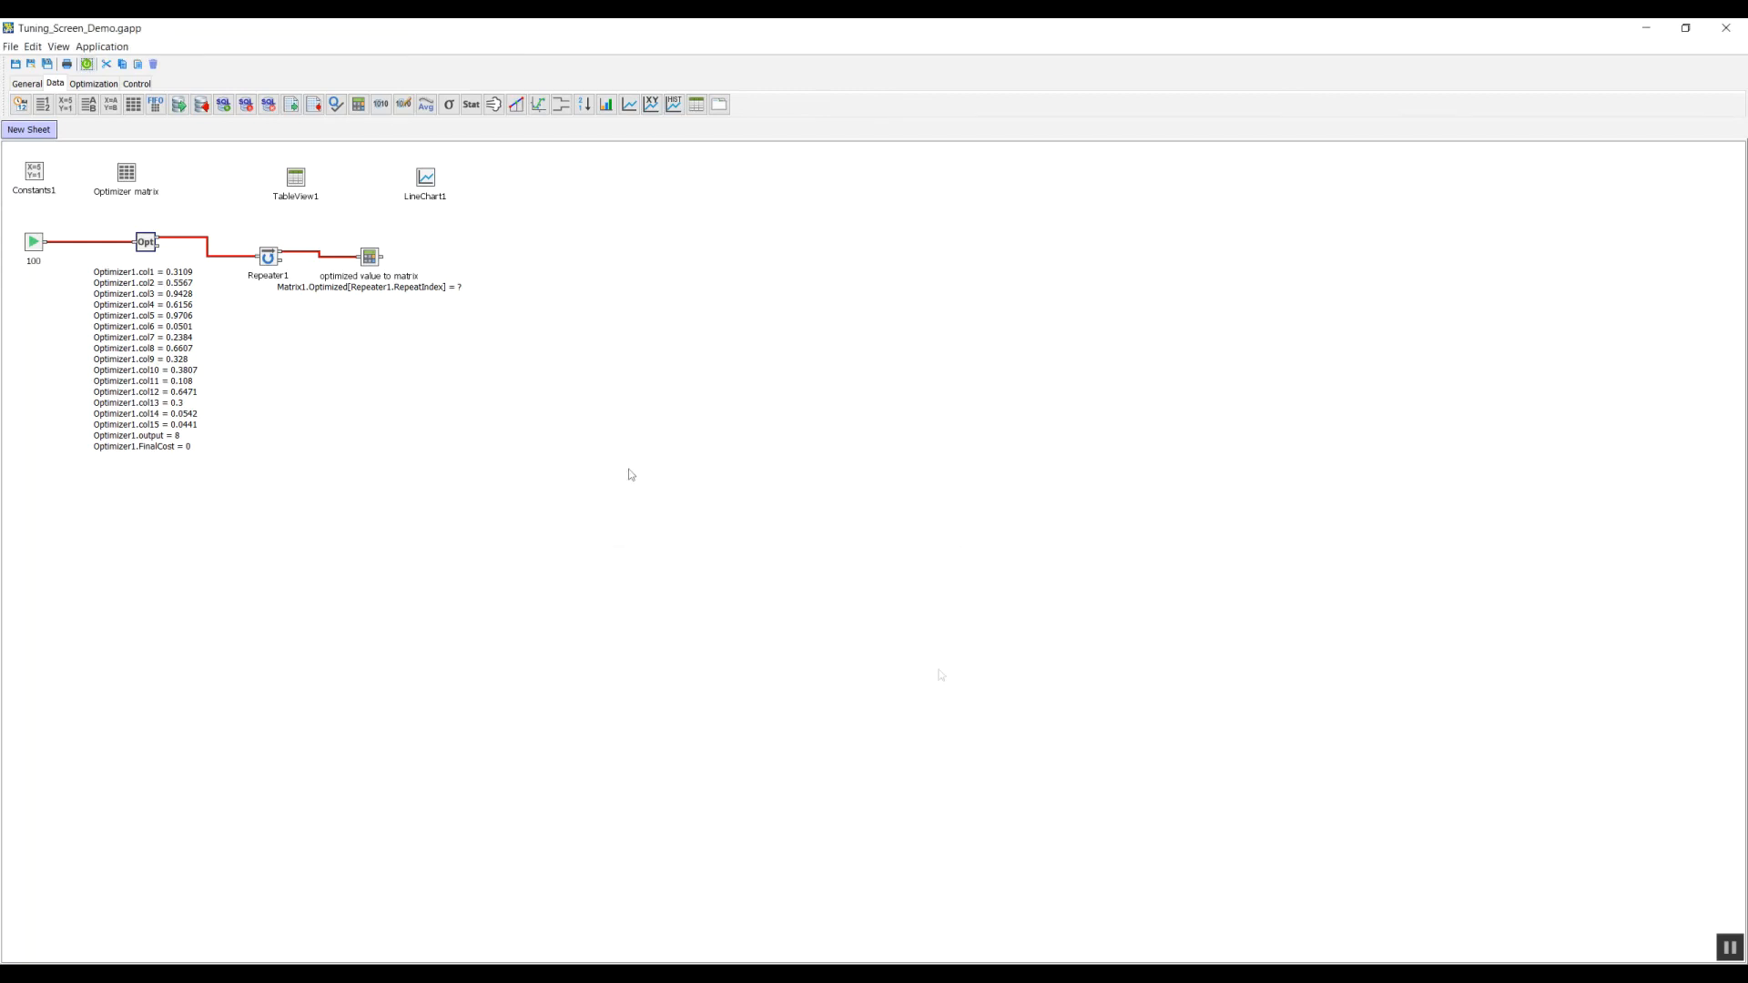
Refresh the application and snap the editor window to half the screen beside the Optimizer Tuning Screen
click(85, 64)
key(Return)
key(super+Left)
click(578, 189)
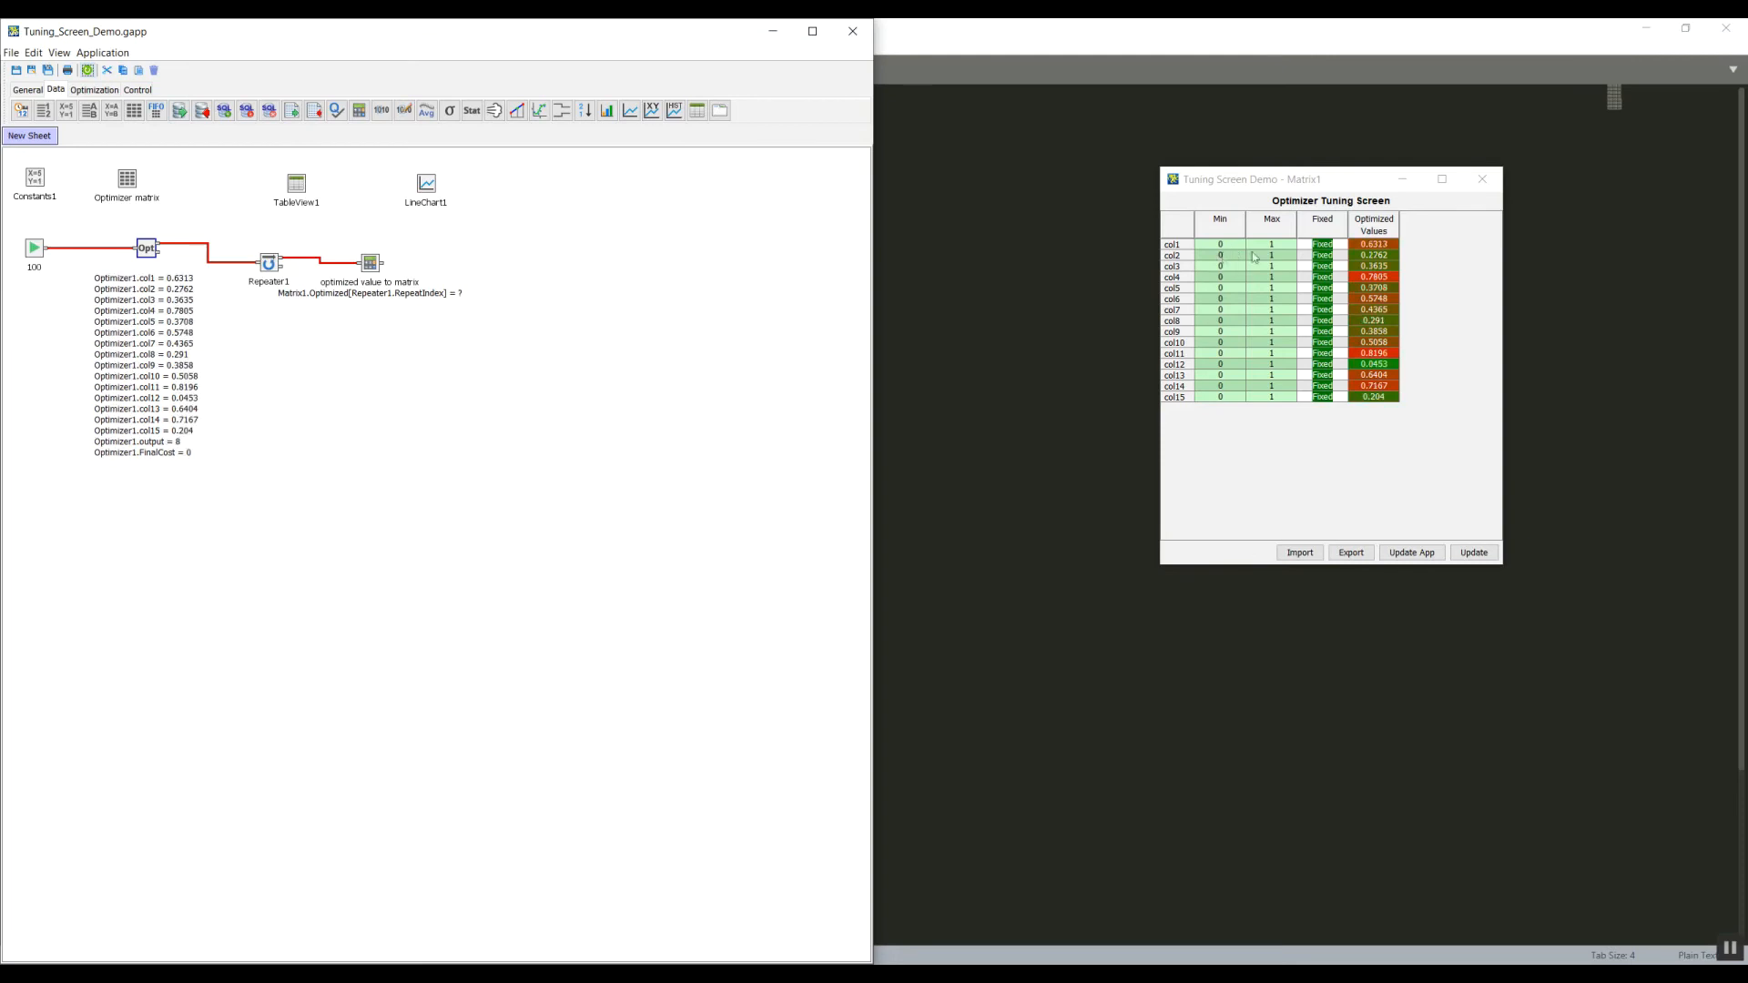
Allow users to update values in the Optimizer matrix's Fixed column and save the matrix properties
click(1325, 258)
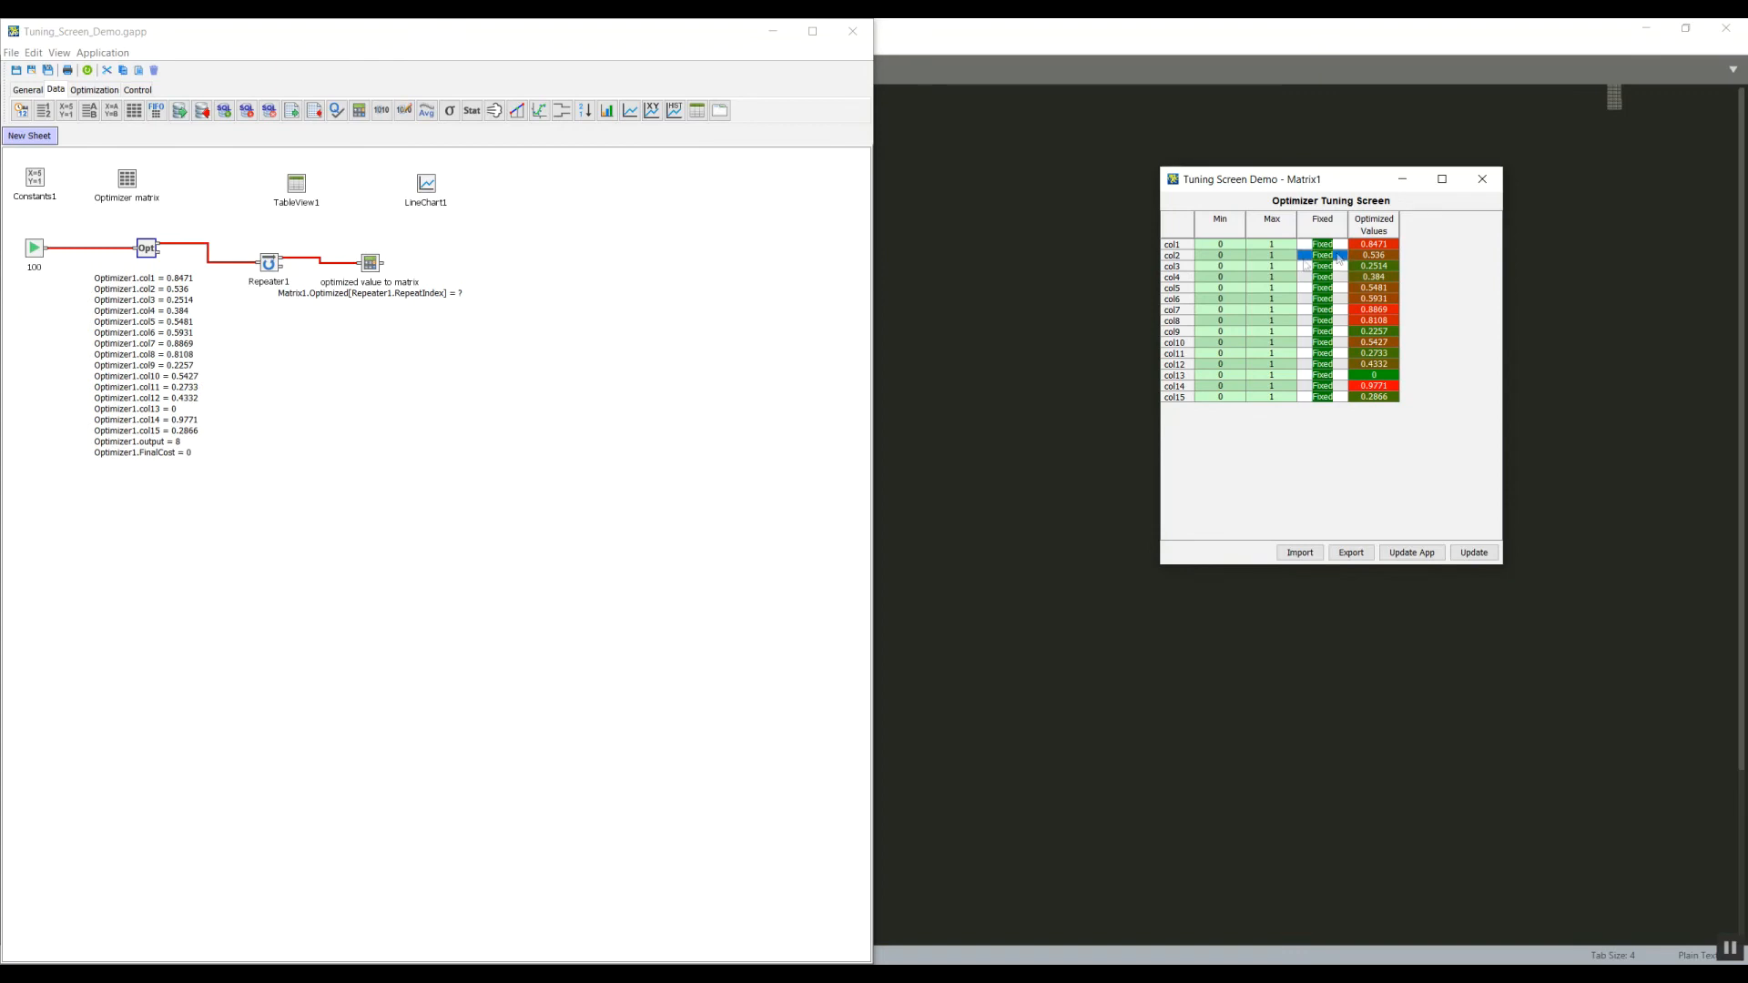
double_click(130, 184)
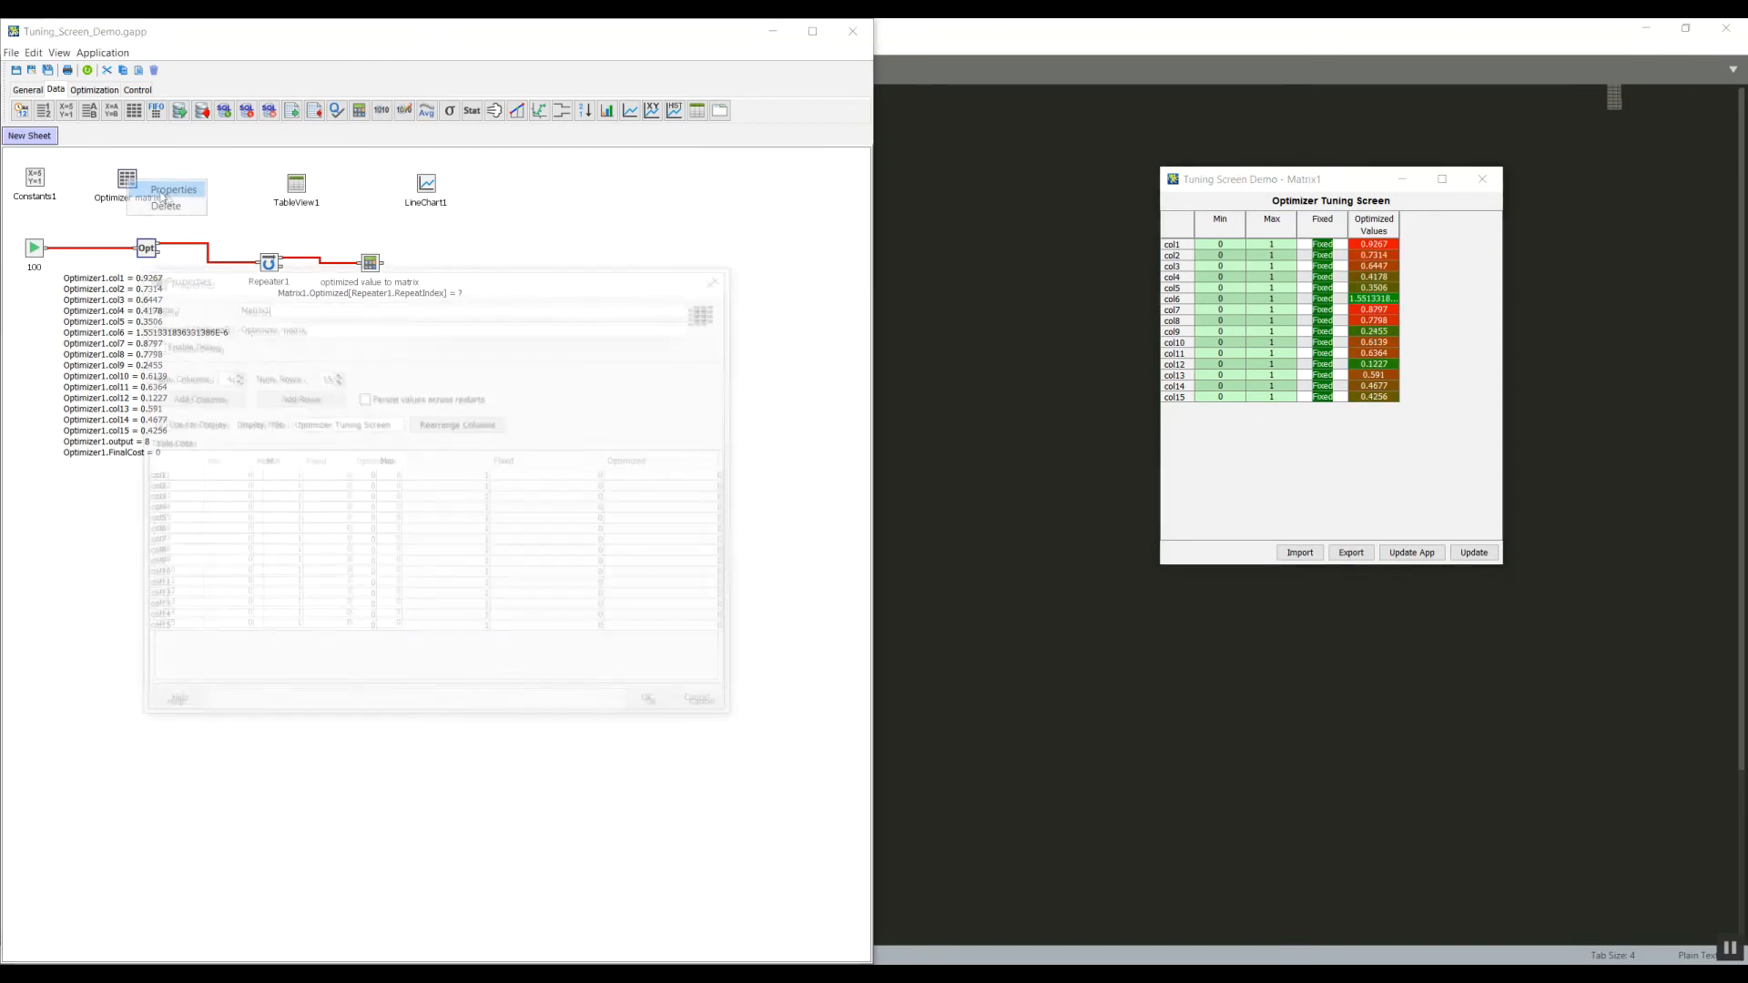
double_click(533, 461)
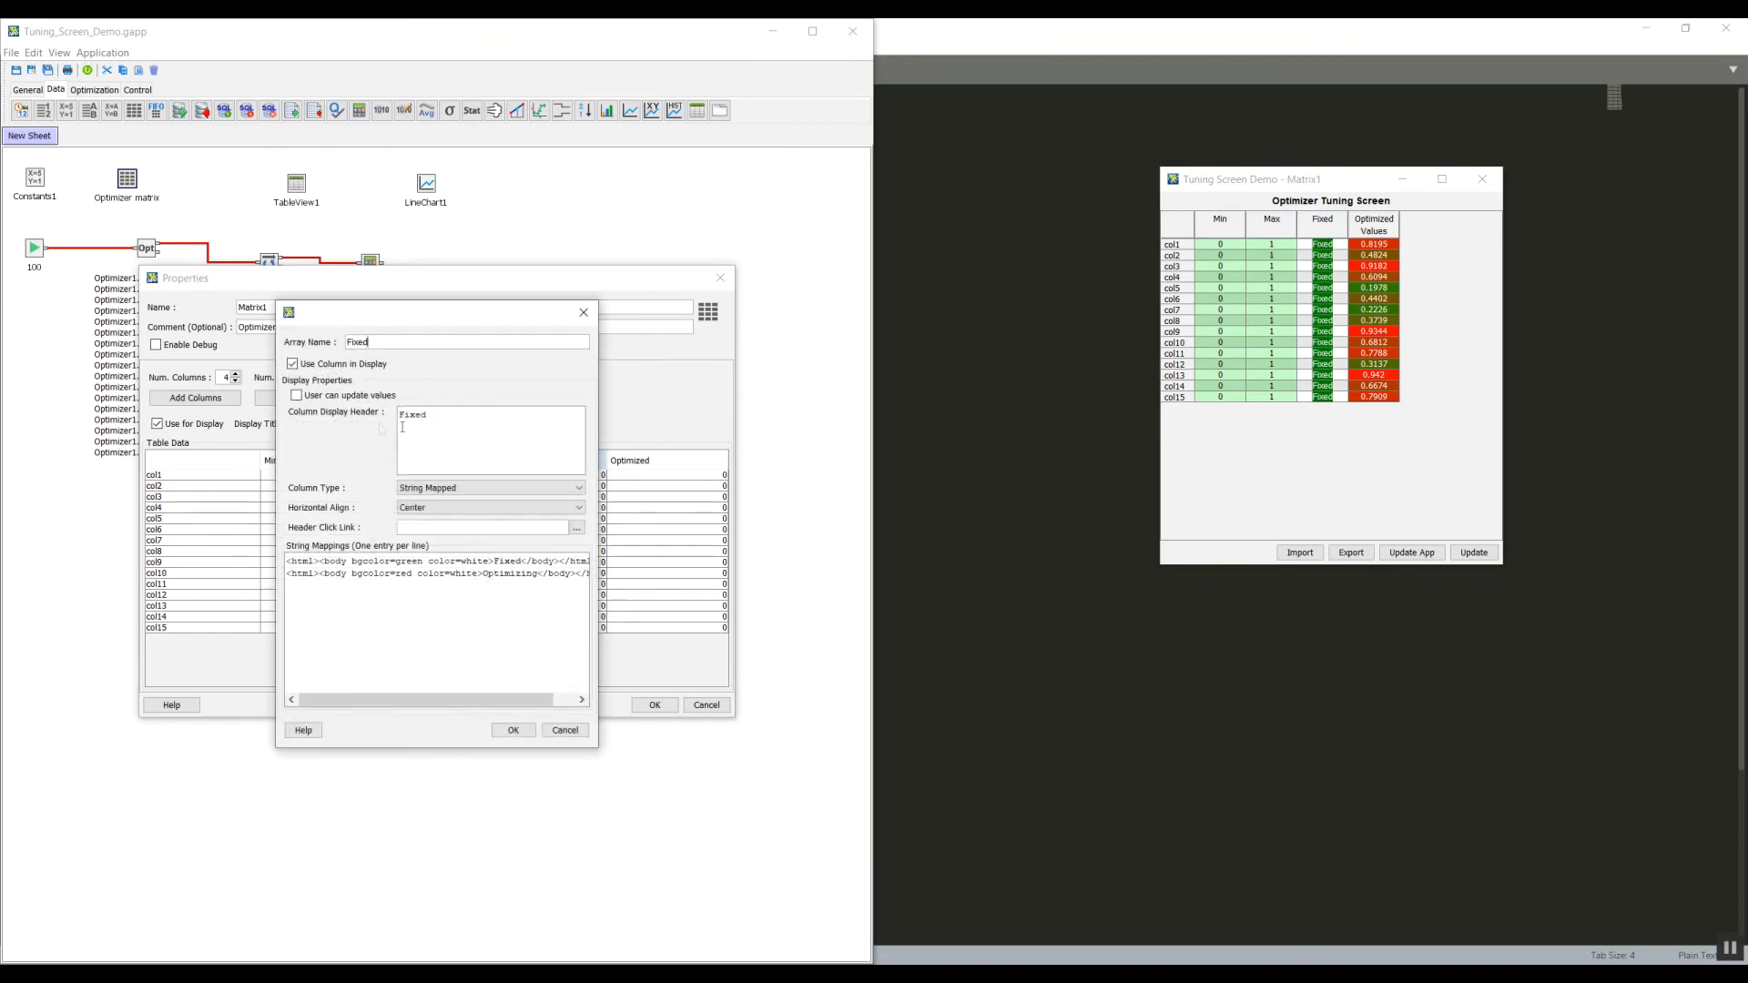
click(297, 395)
click(512, 731)
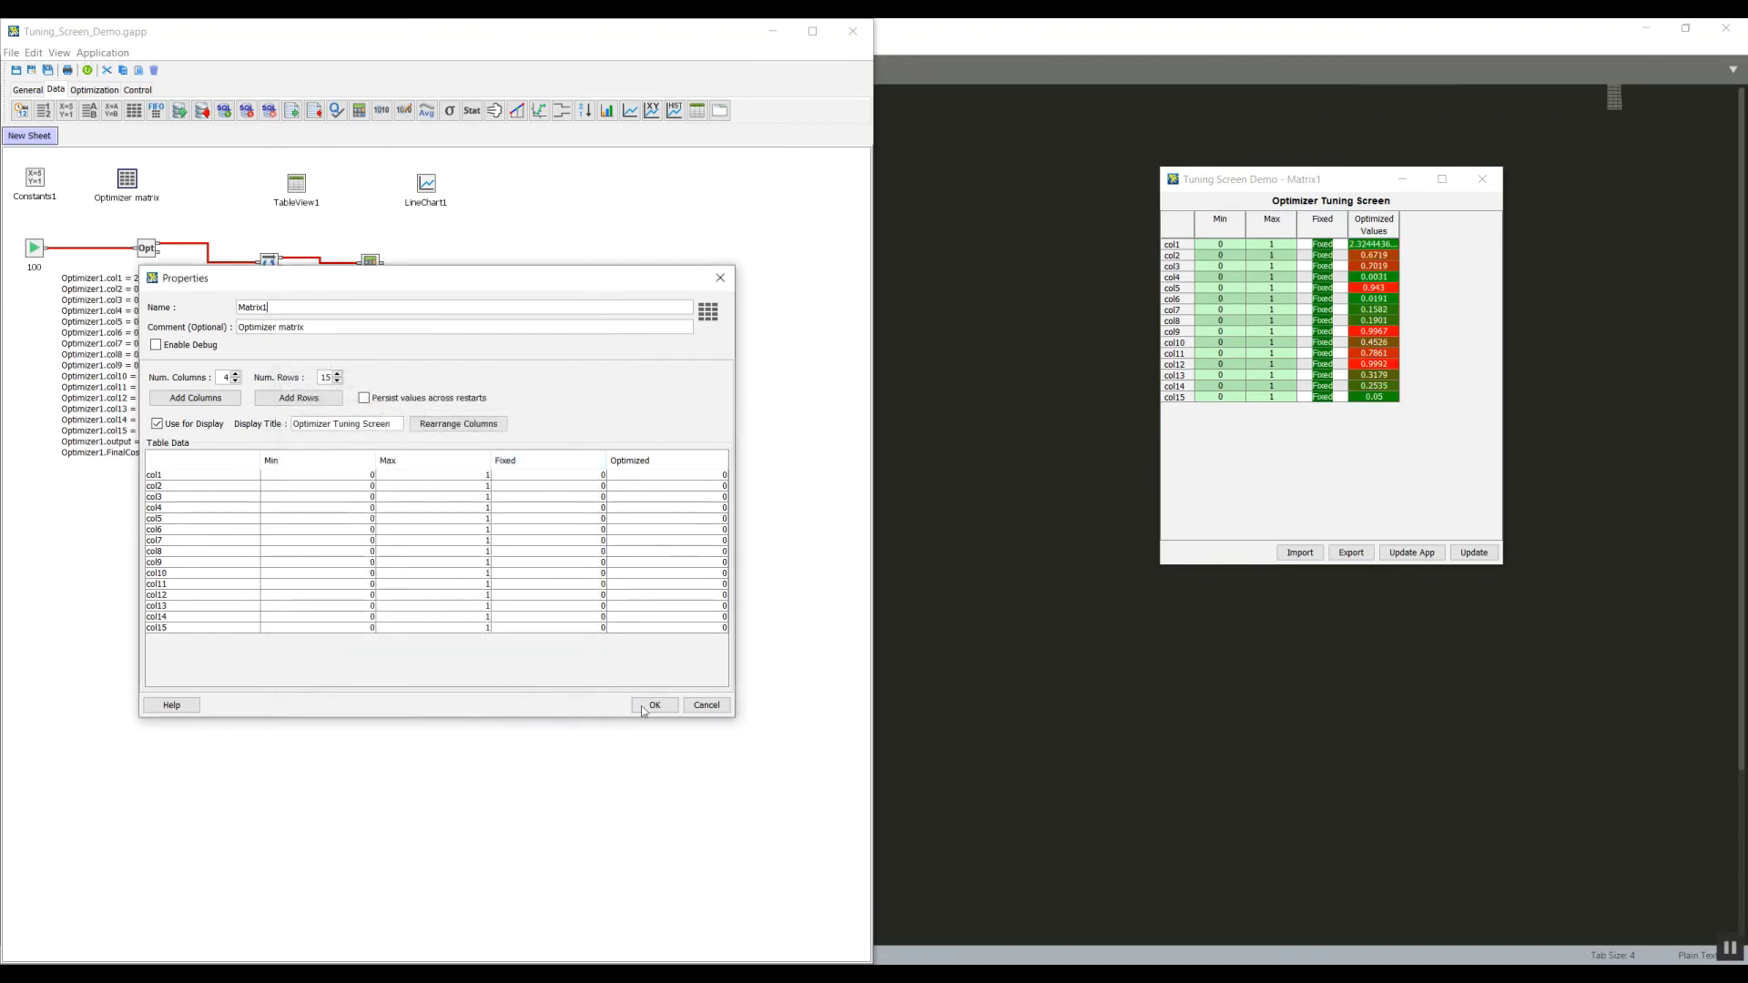
click(654, 705)
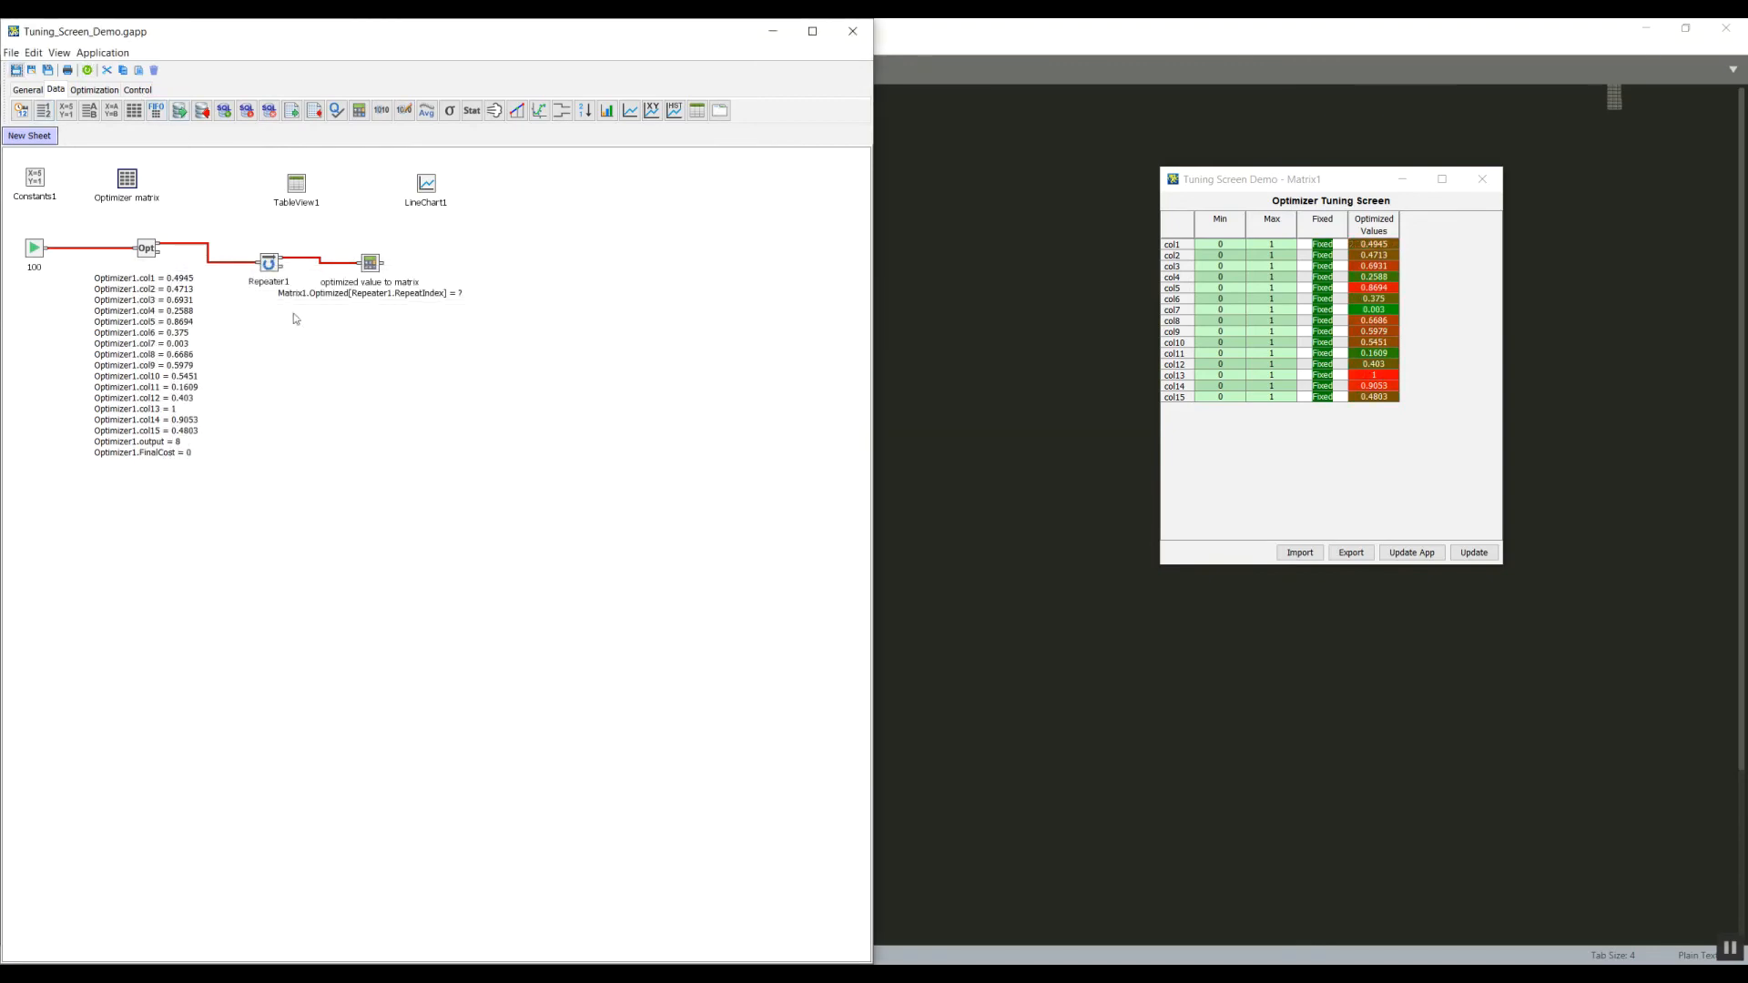
Close the open Optimizer Tuning Screen, then save and refresh the application
key(alt+Tab)
click(351, 475)
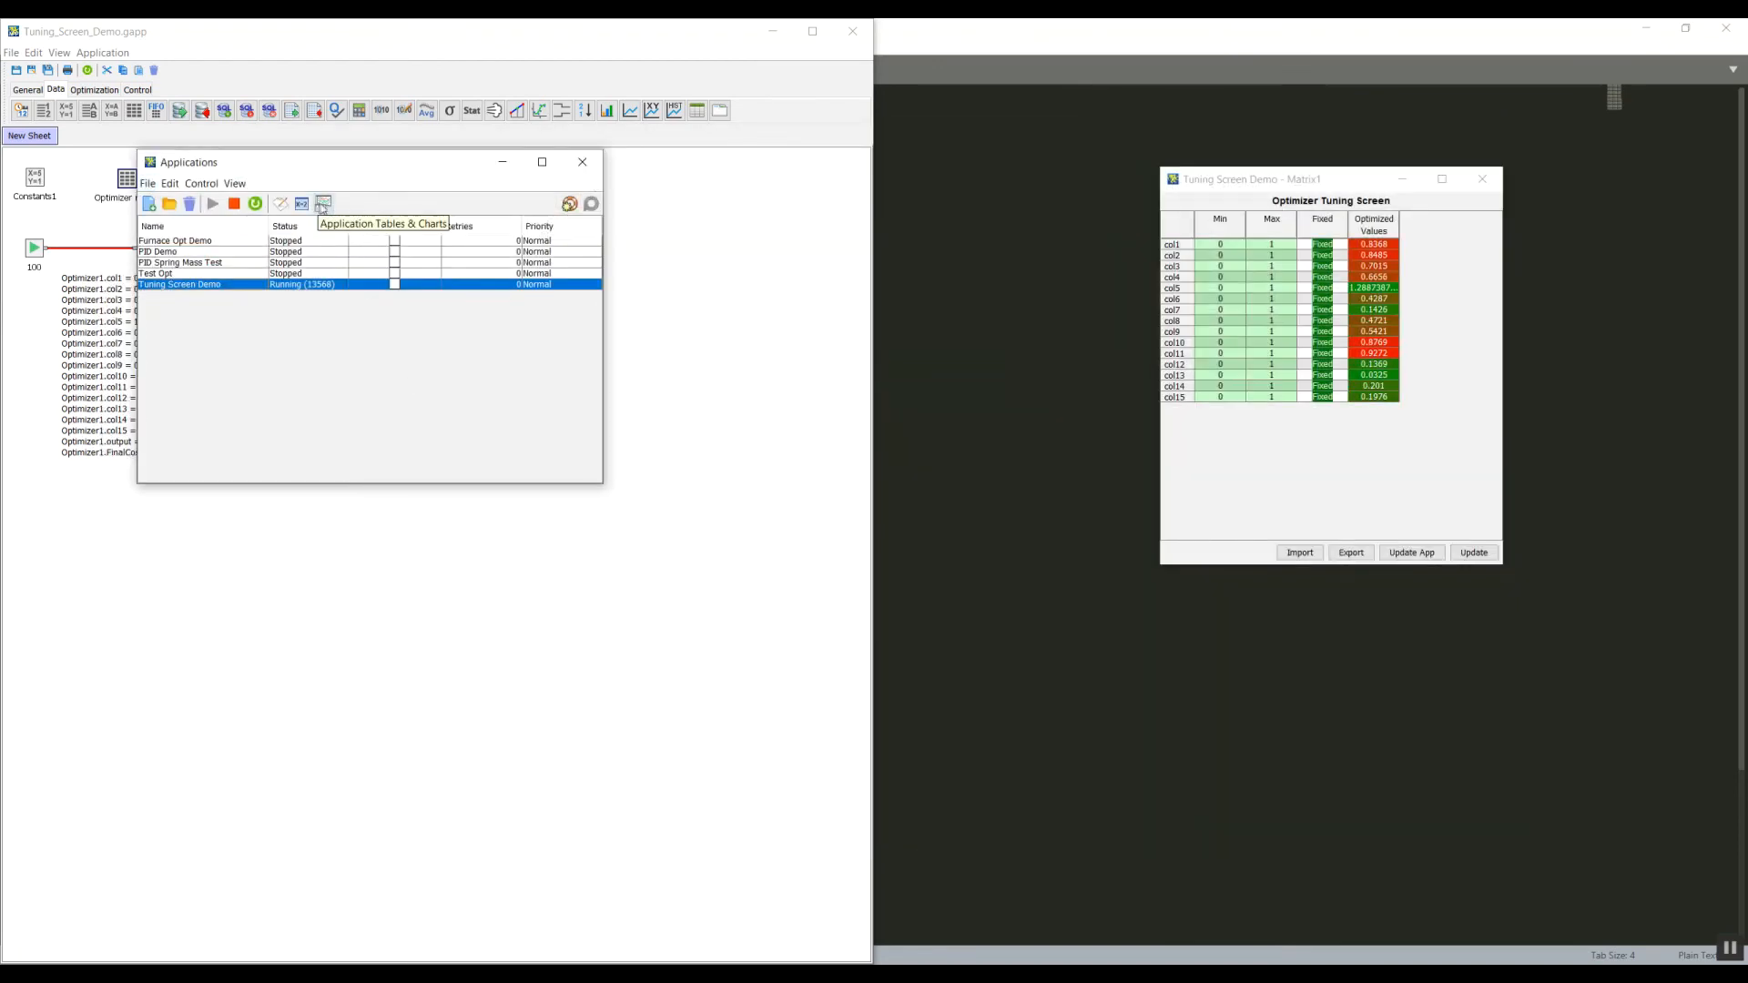
click(1482, 179)
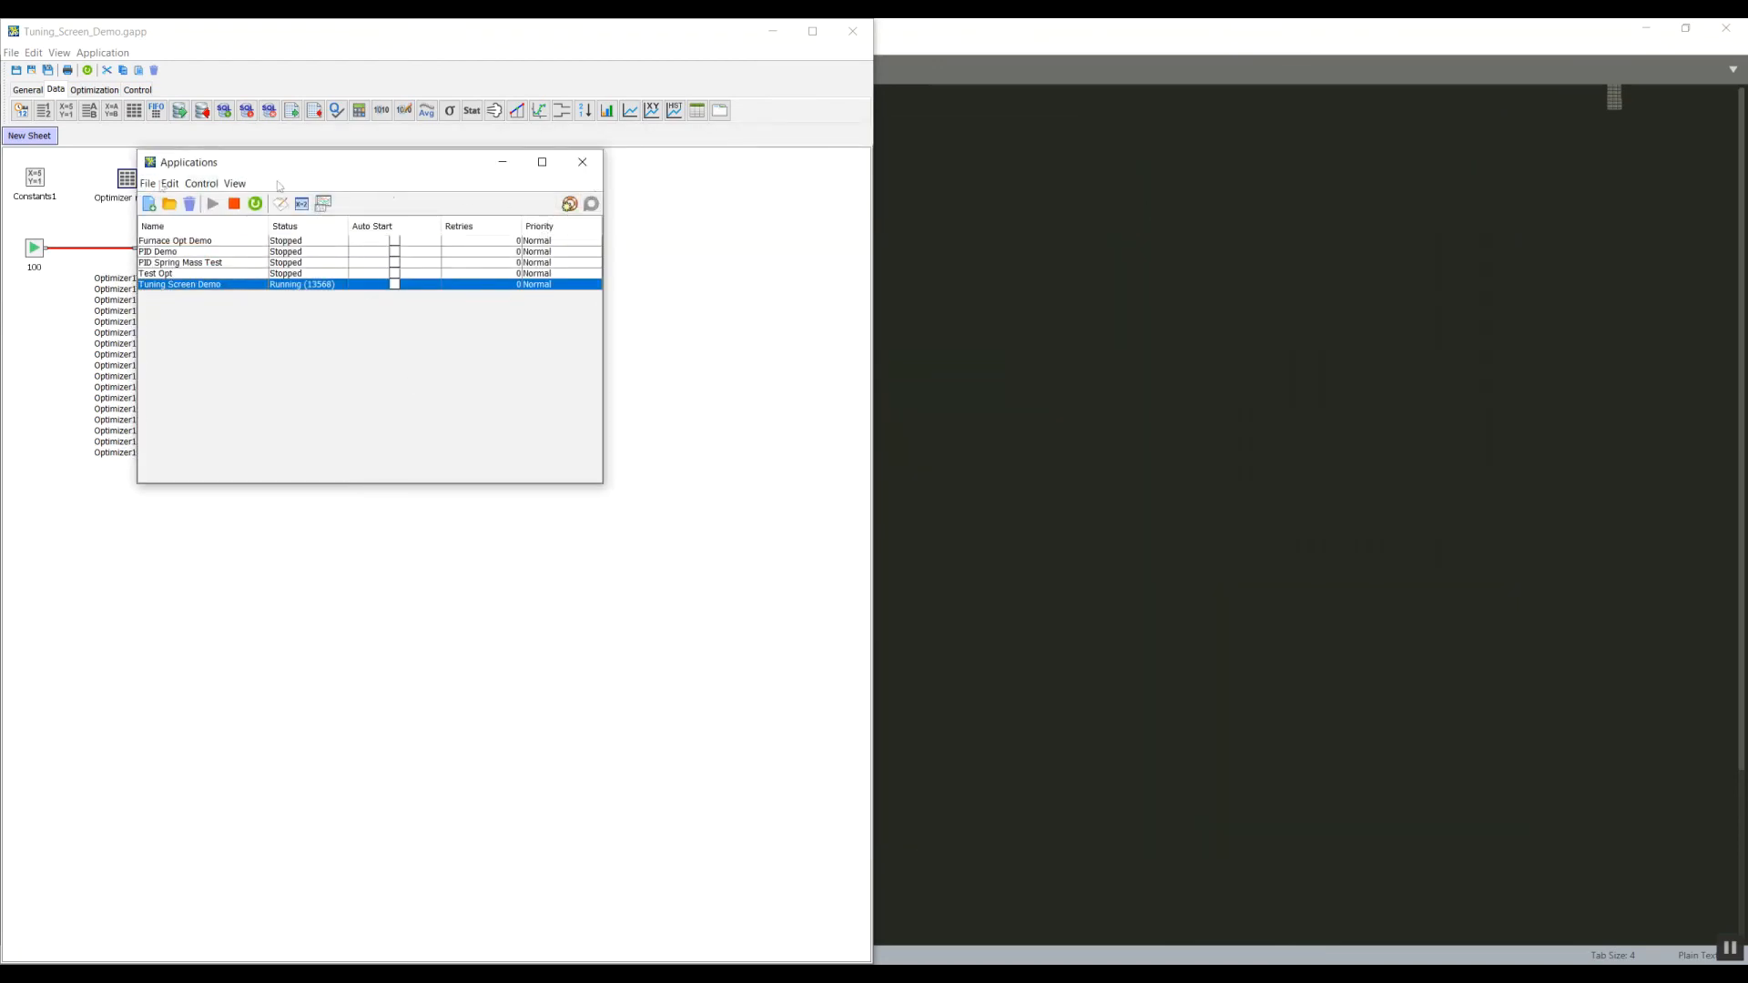
click(16, 73)
click(80, 73)
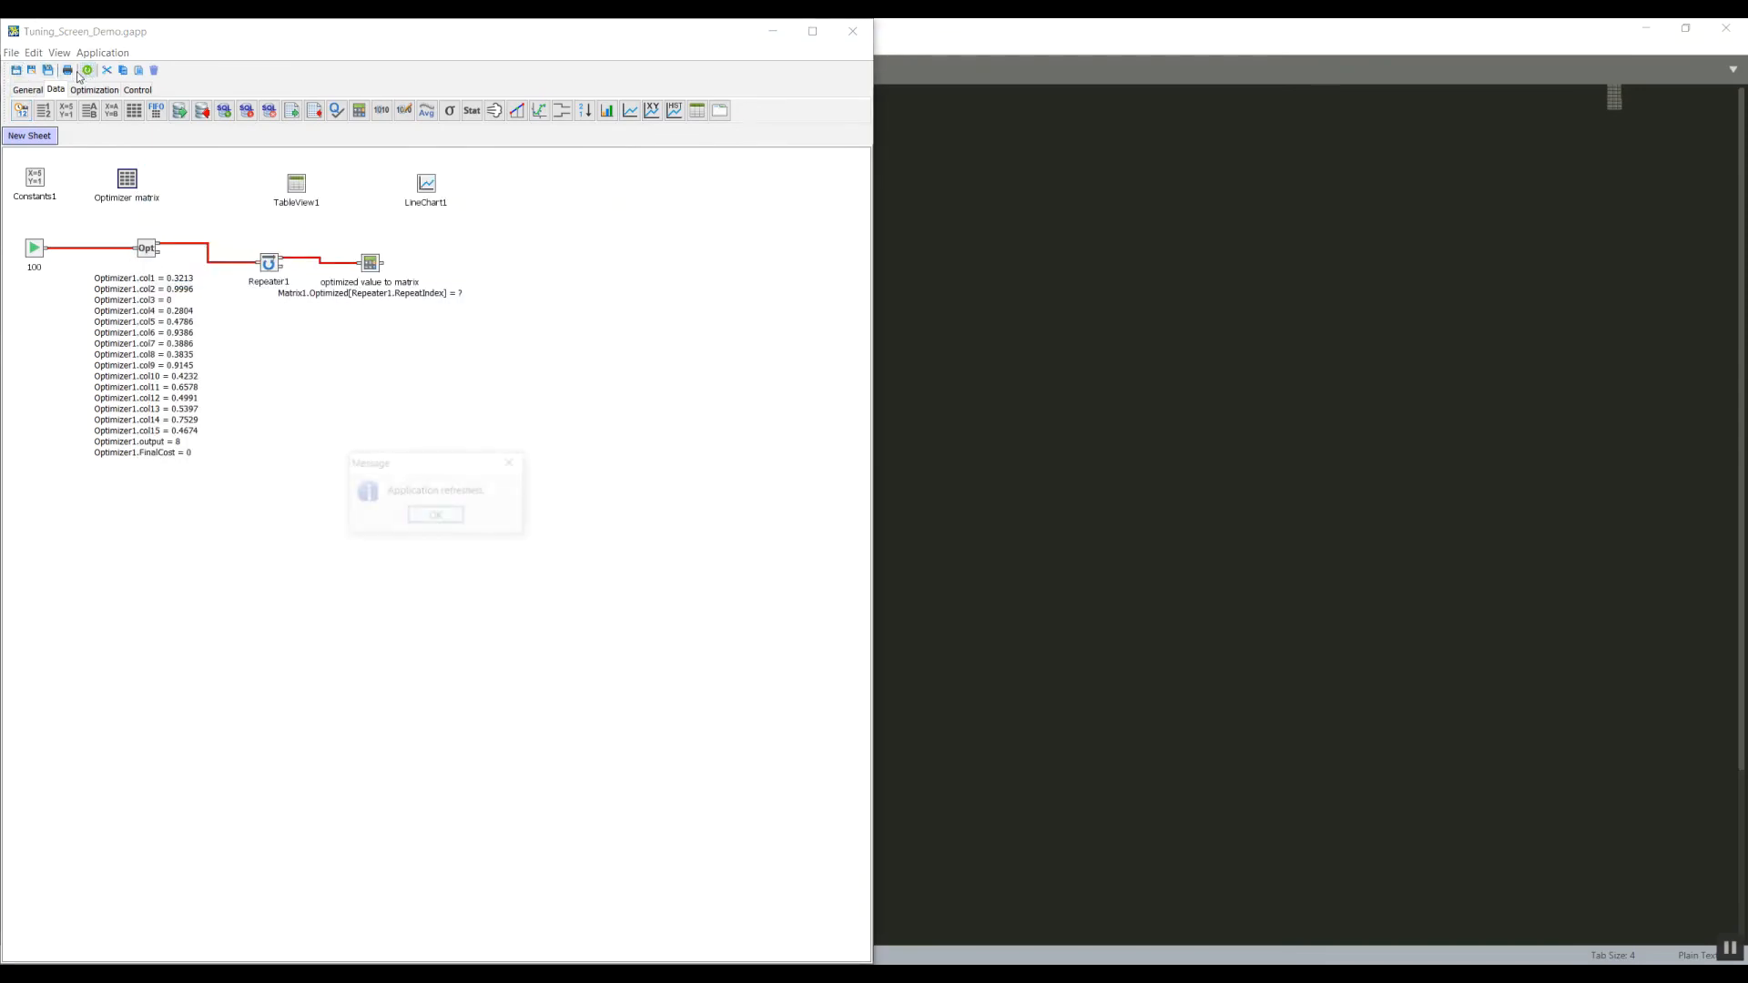
Reopen the Tuning Screen Demo application's tables and charts and close the Optimized Inputs line chart
key(alt+Tab)
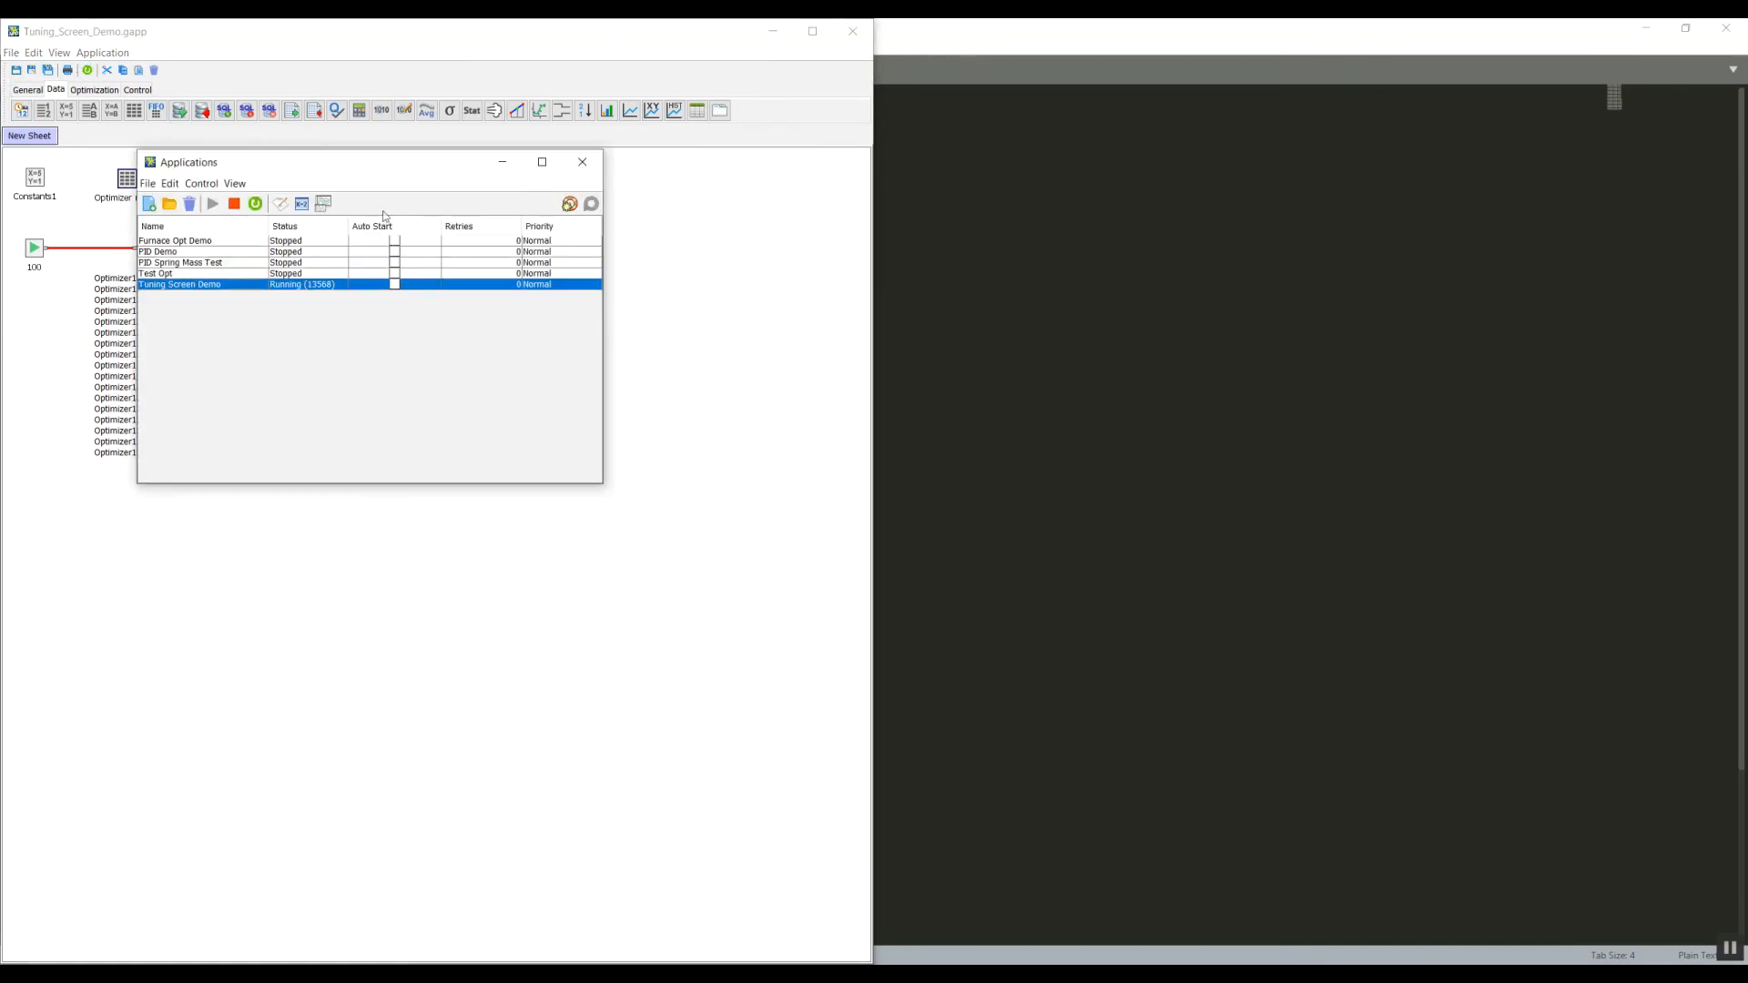
click(324, 204)
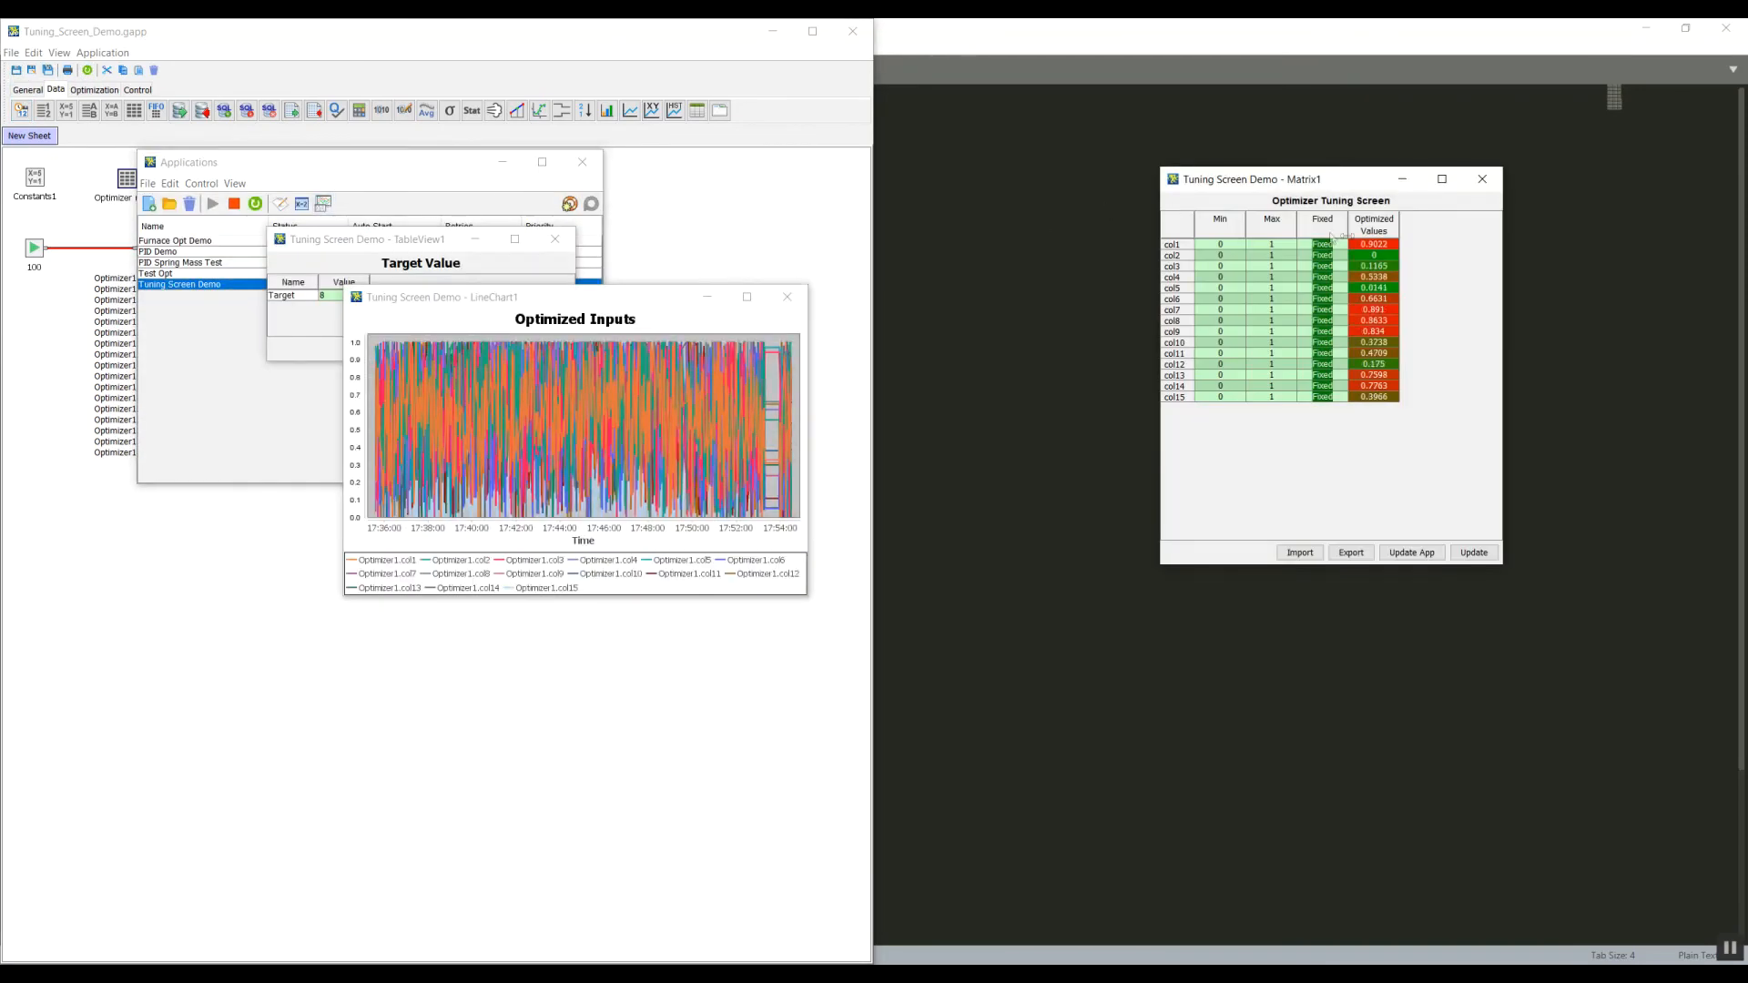
click(788, 297)
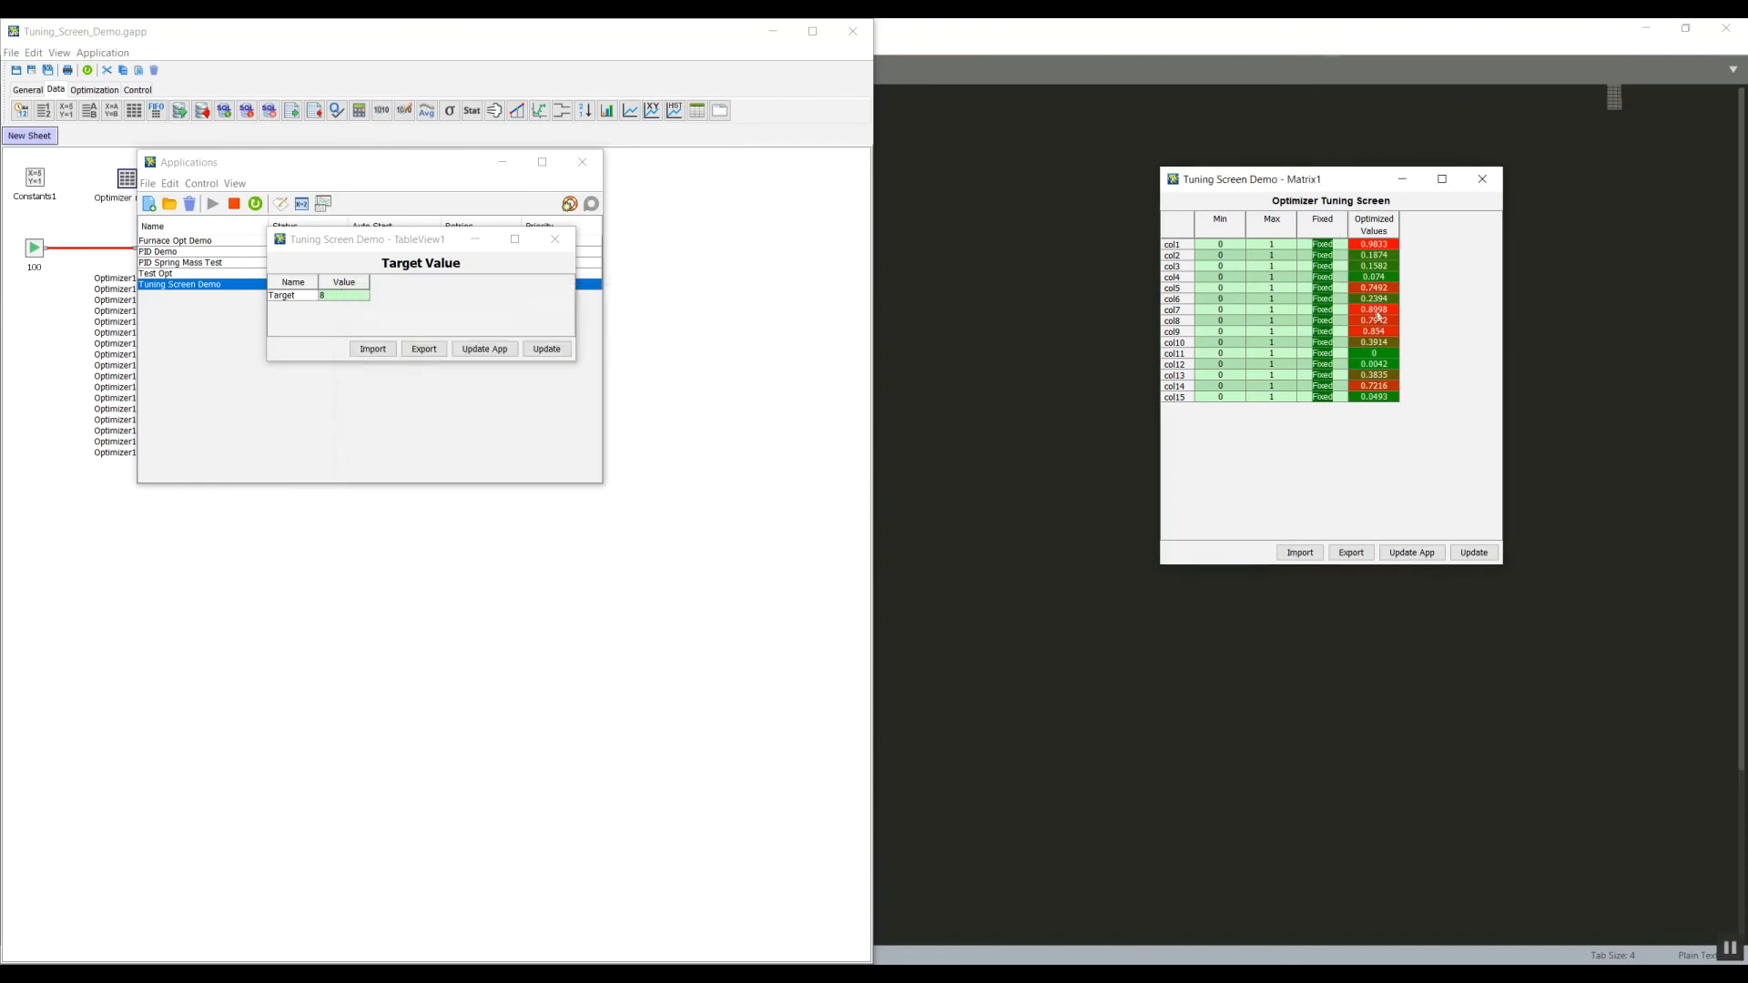
Switch col2 from Fixed to Optimizing in the Optimizer Tuning Screen
double_click(1330, 255)
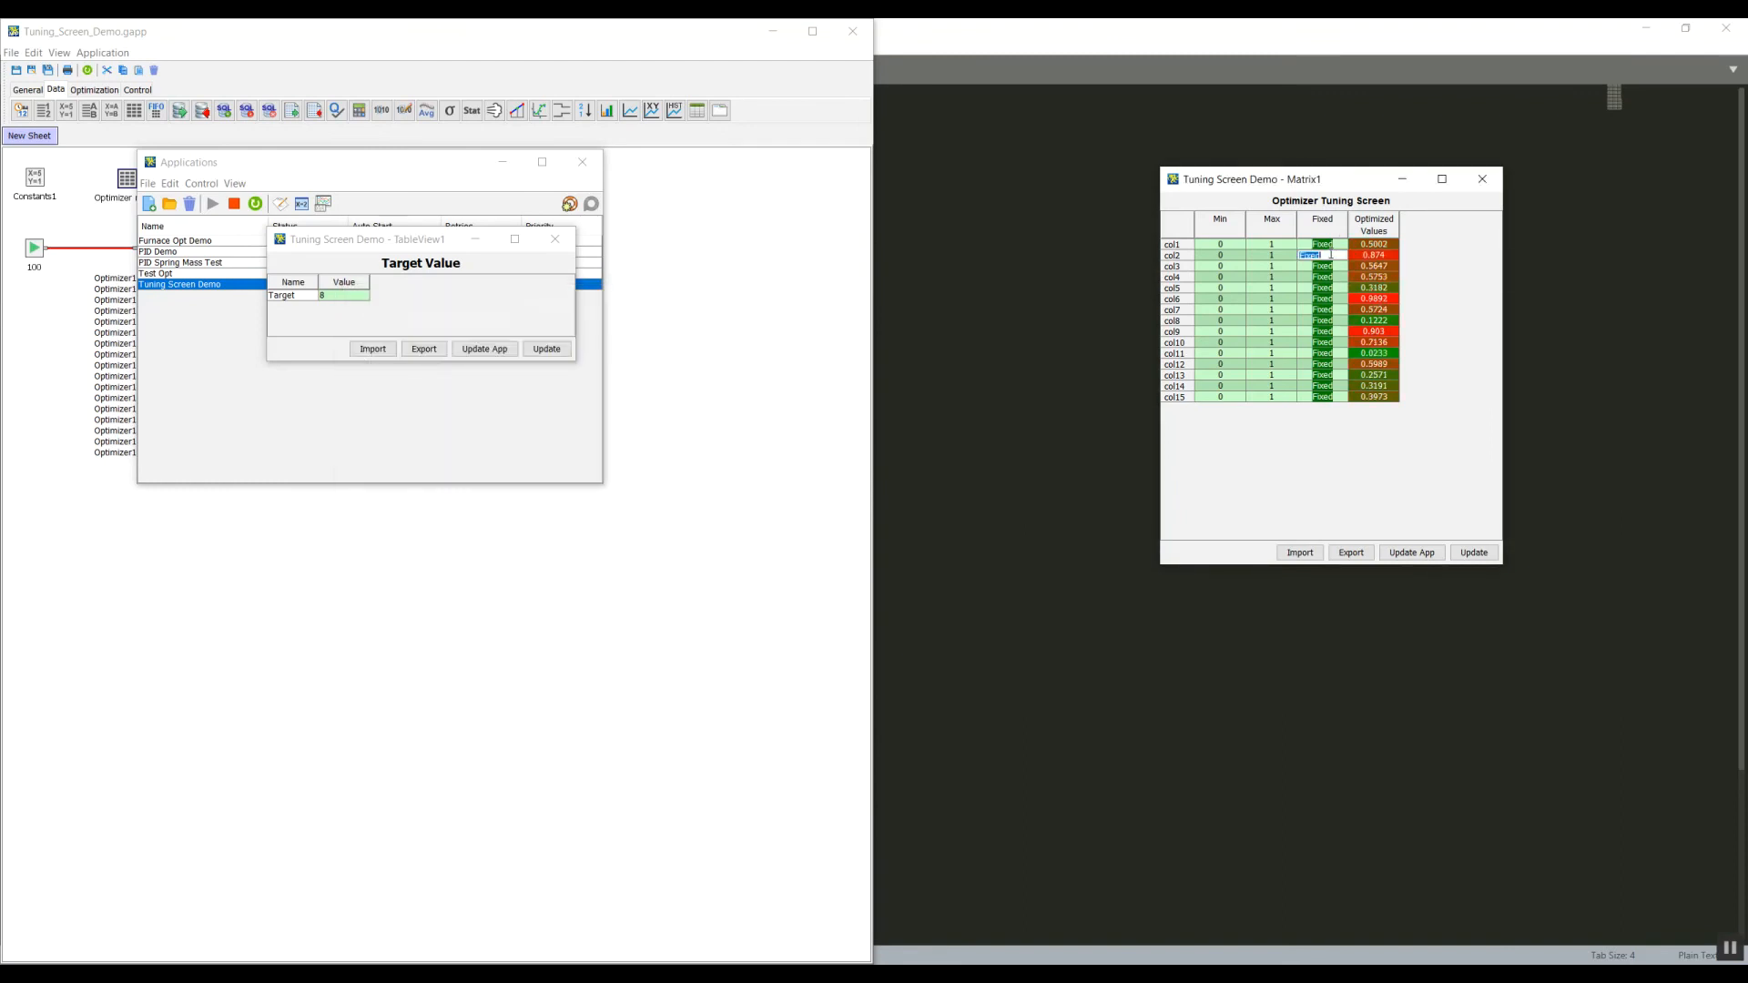
key(Return)
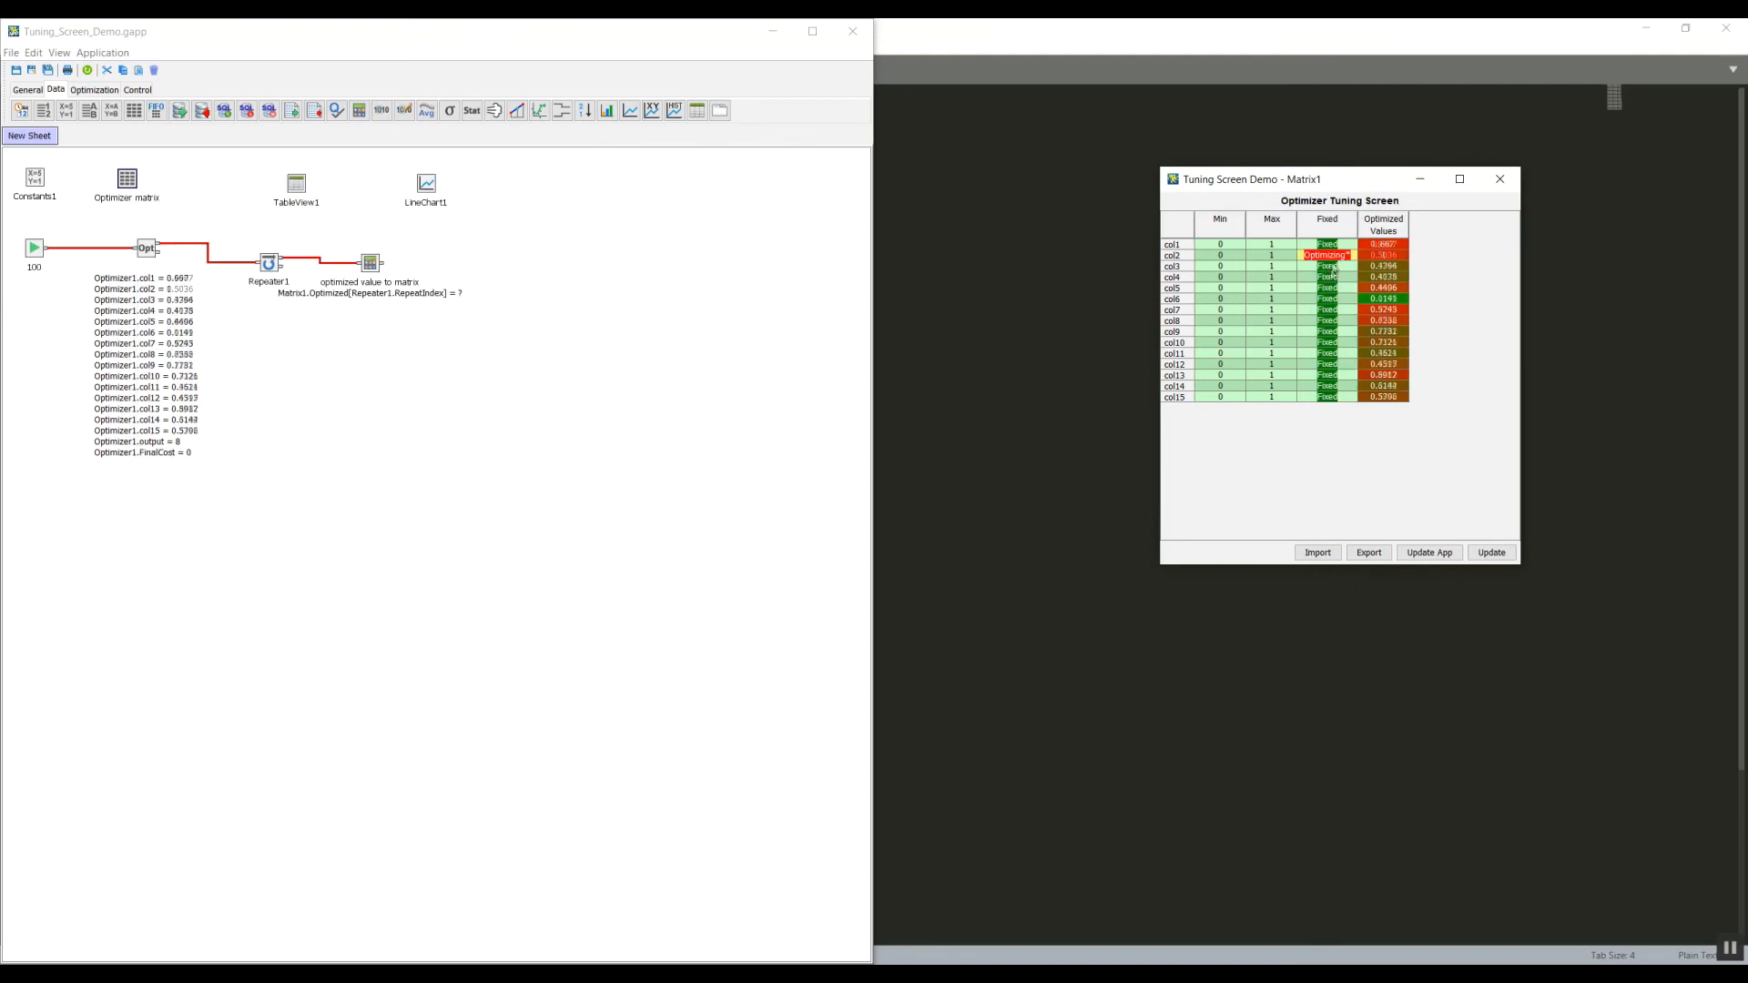
click(1335, 266)
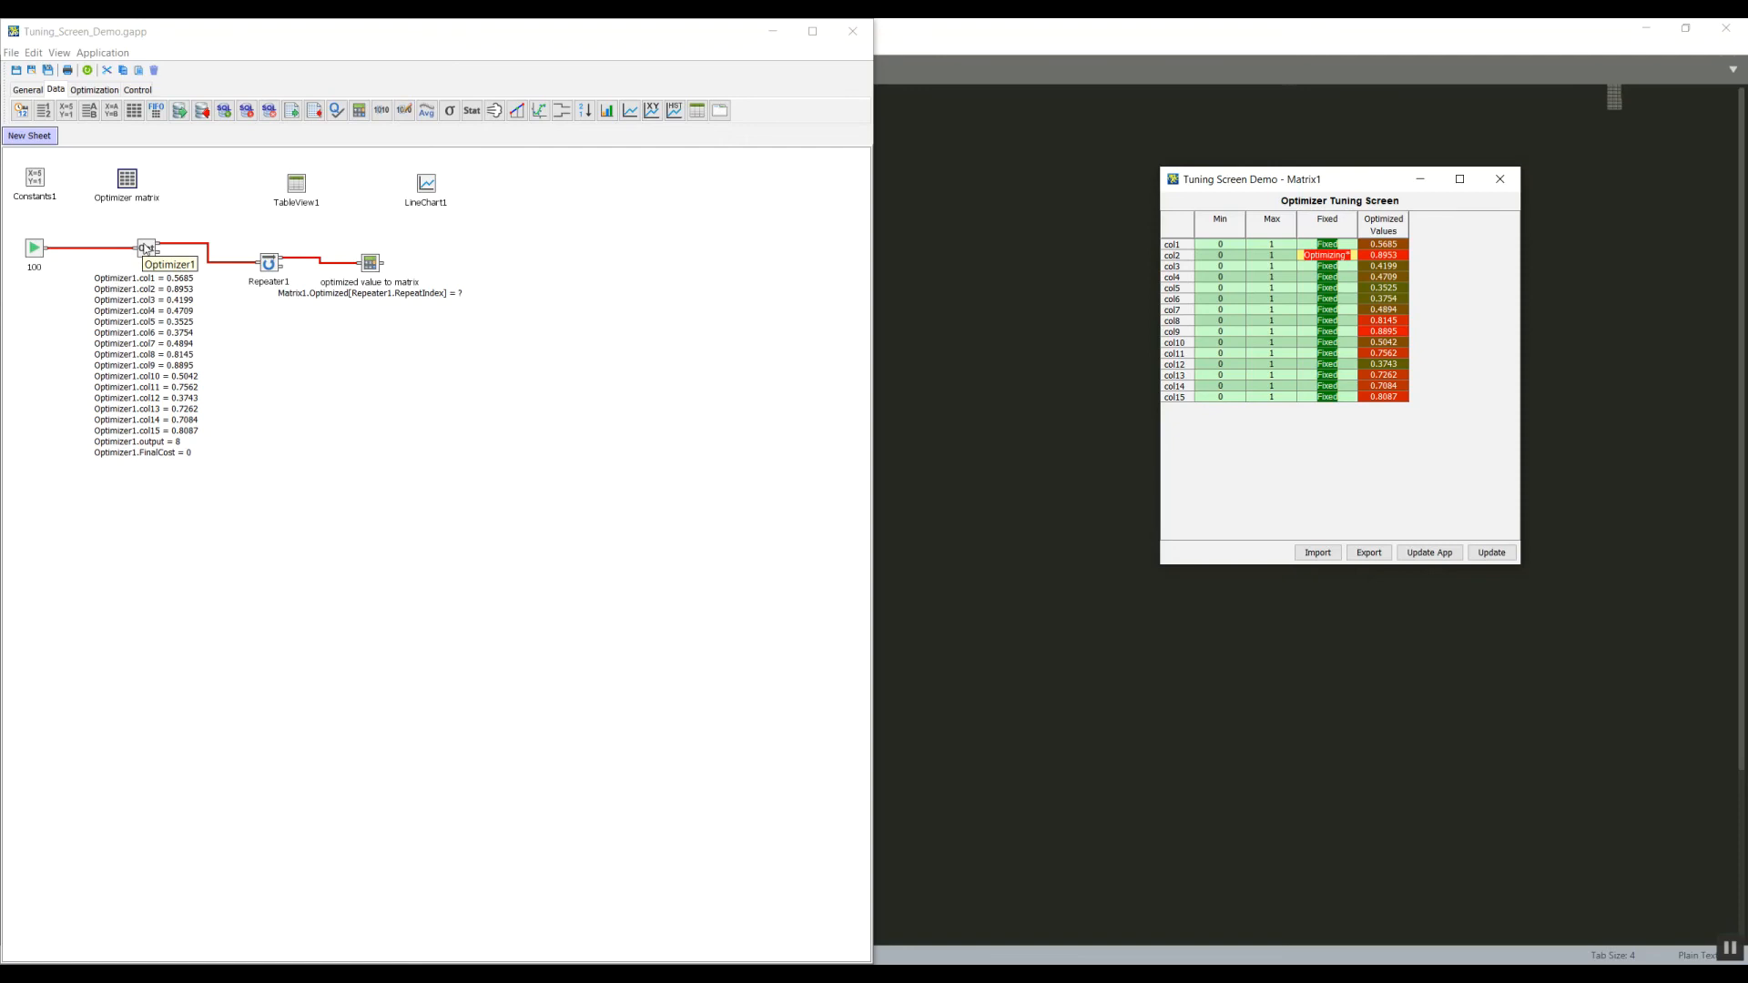
Reorder the Fixed column's string mappings so the red Optimizing entry precedes the green Fixed entry, and save the matrix properties
double_click(130, 202)
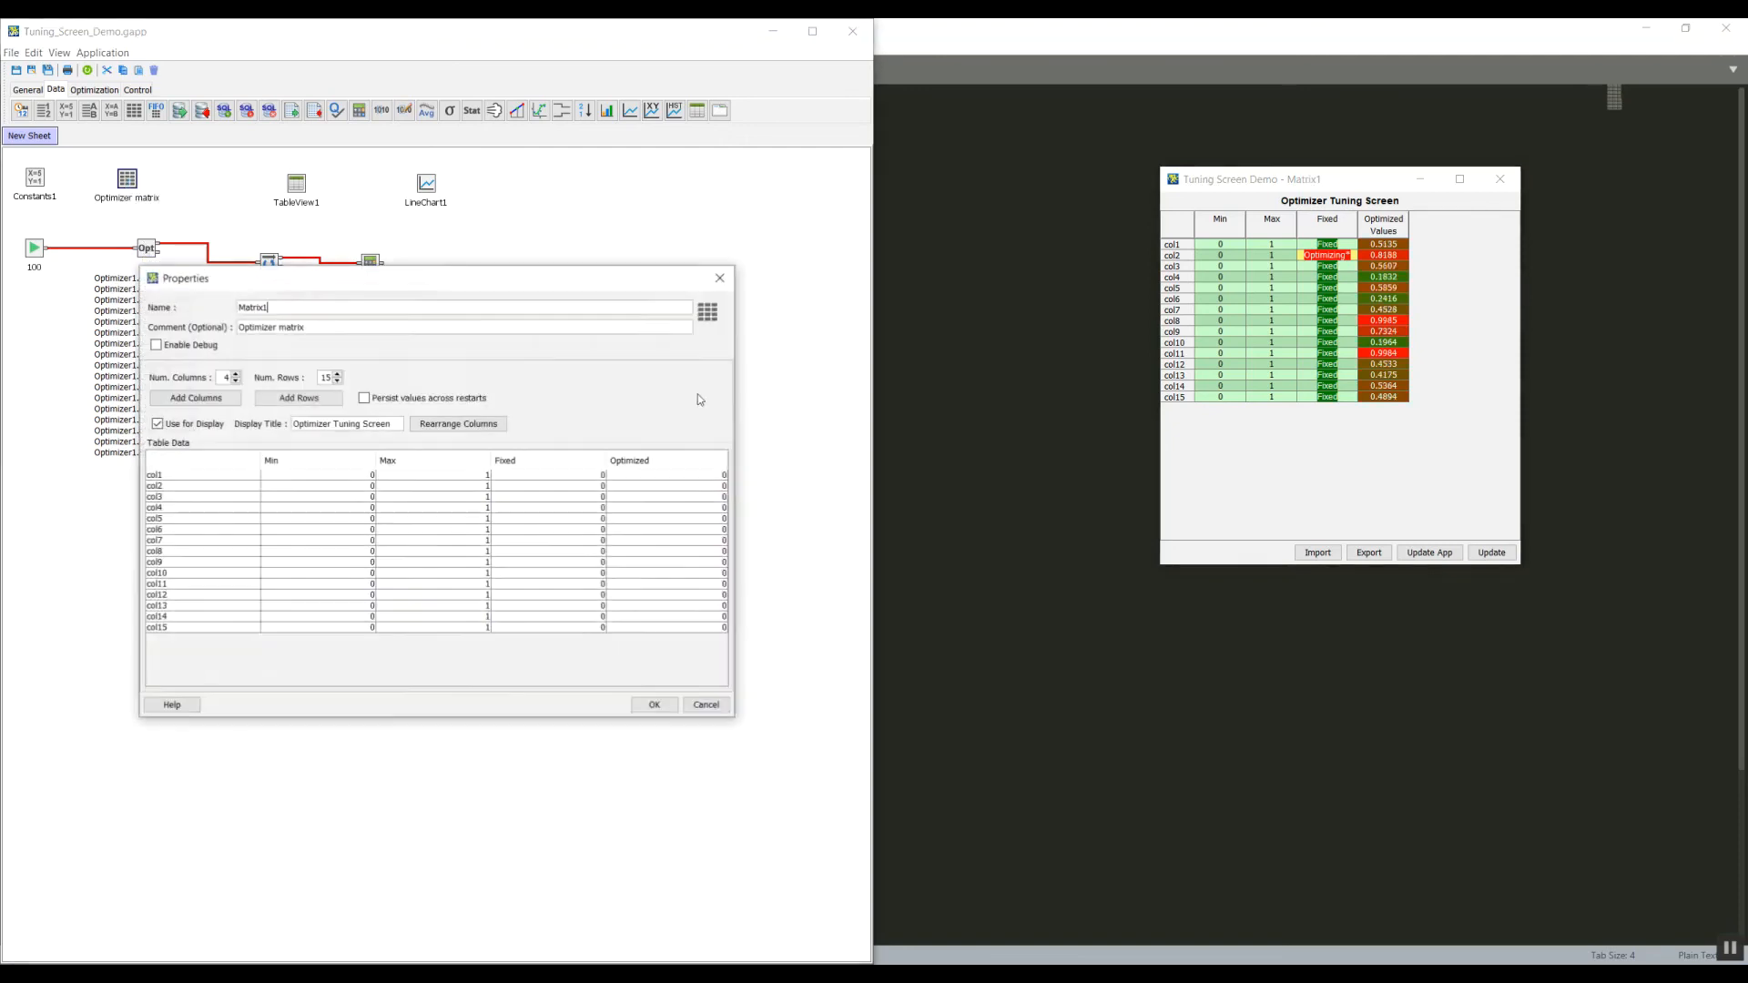
double_click(546, 460)
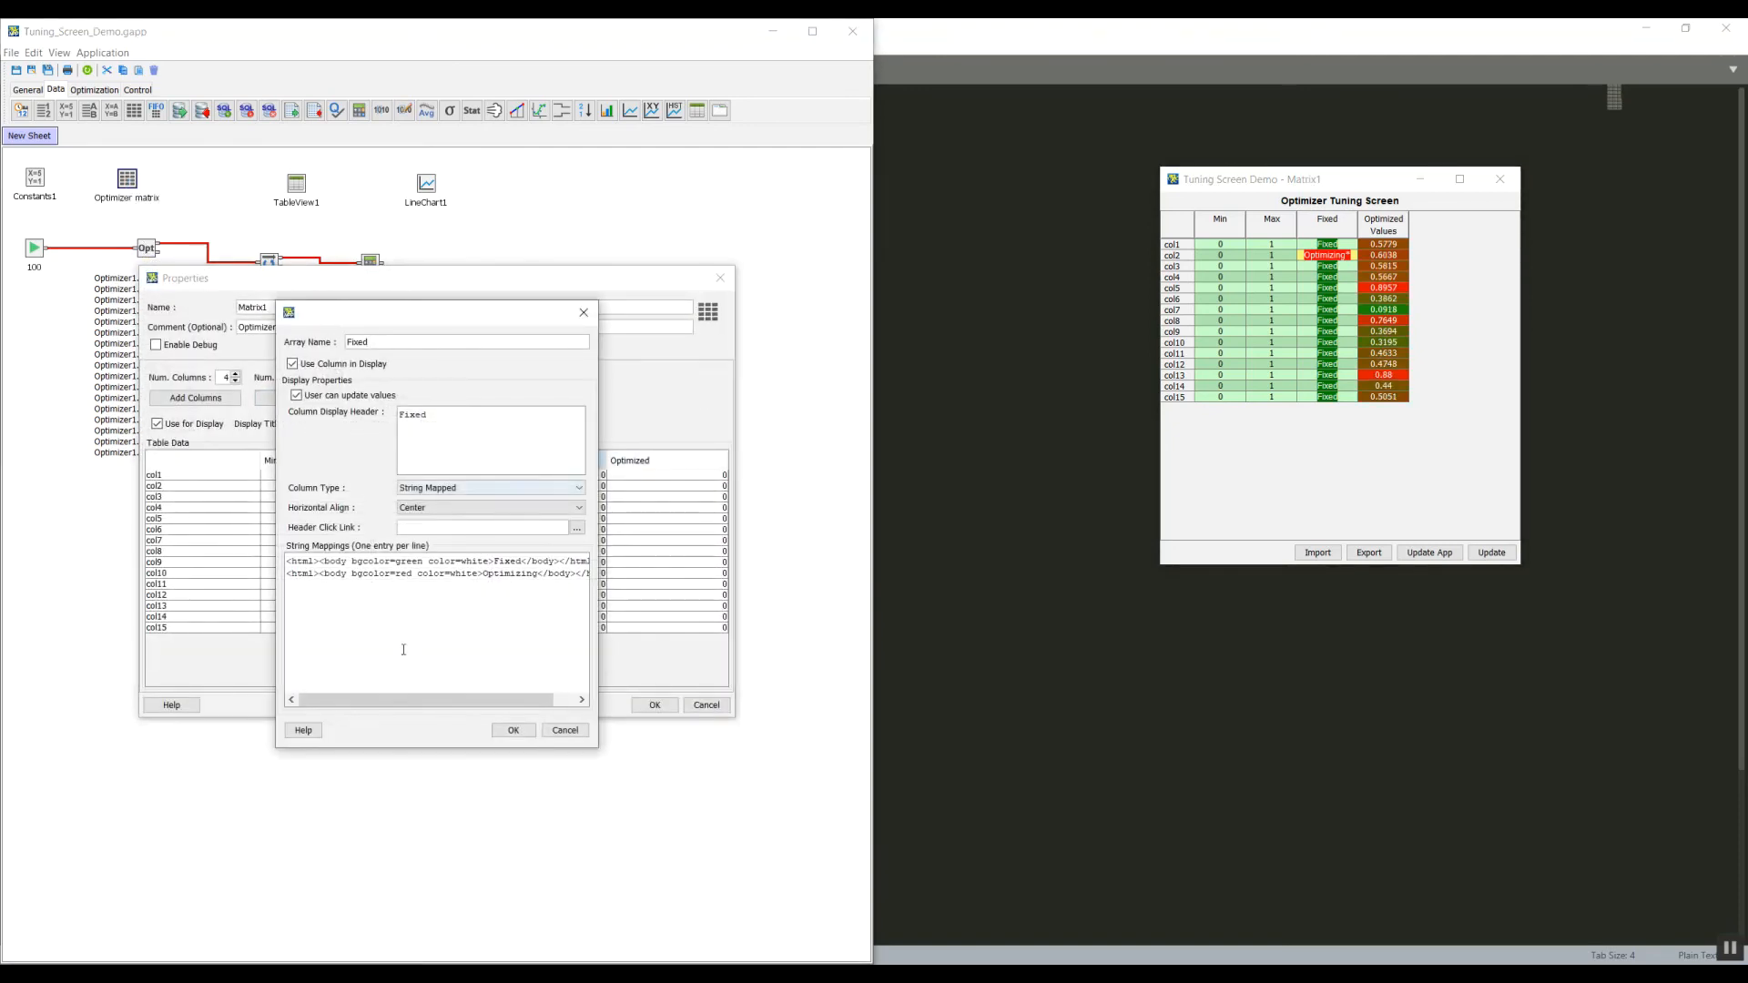
drag(600, 446, 819, 450)
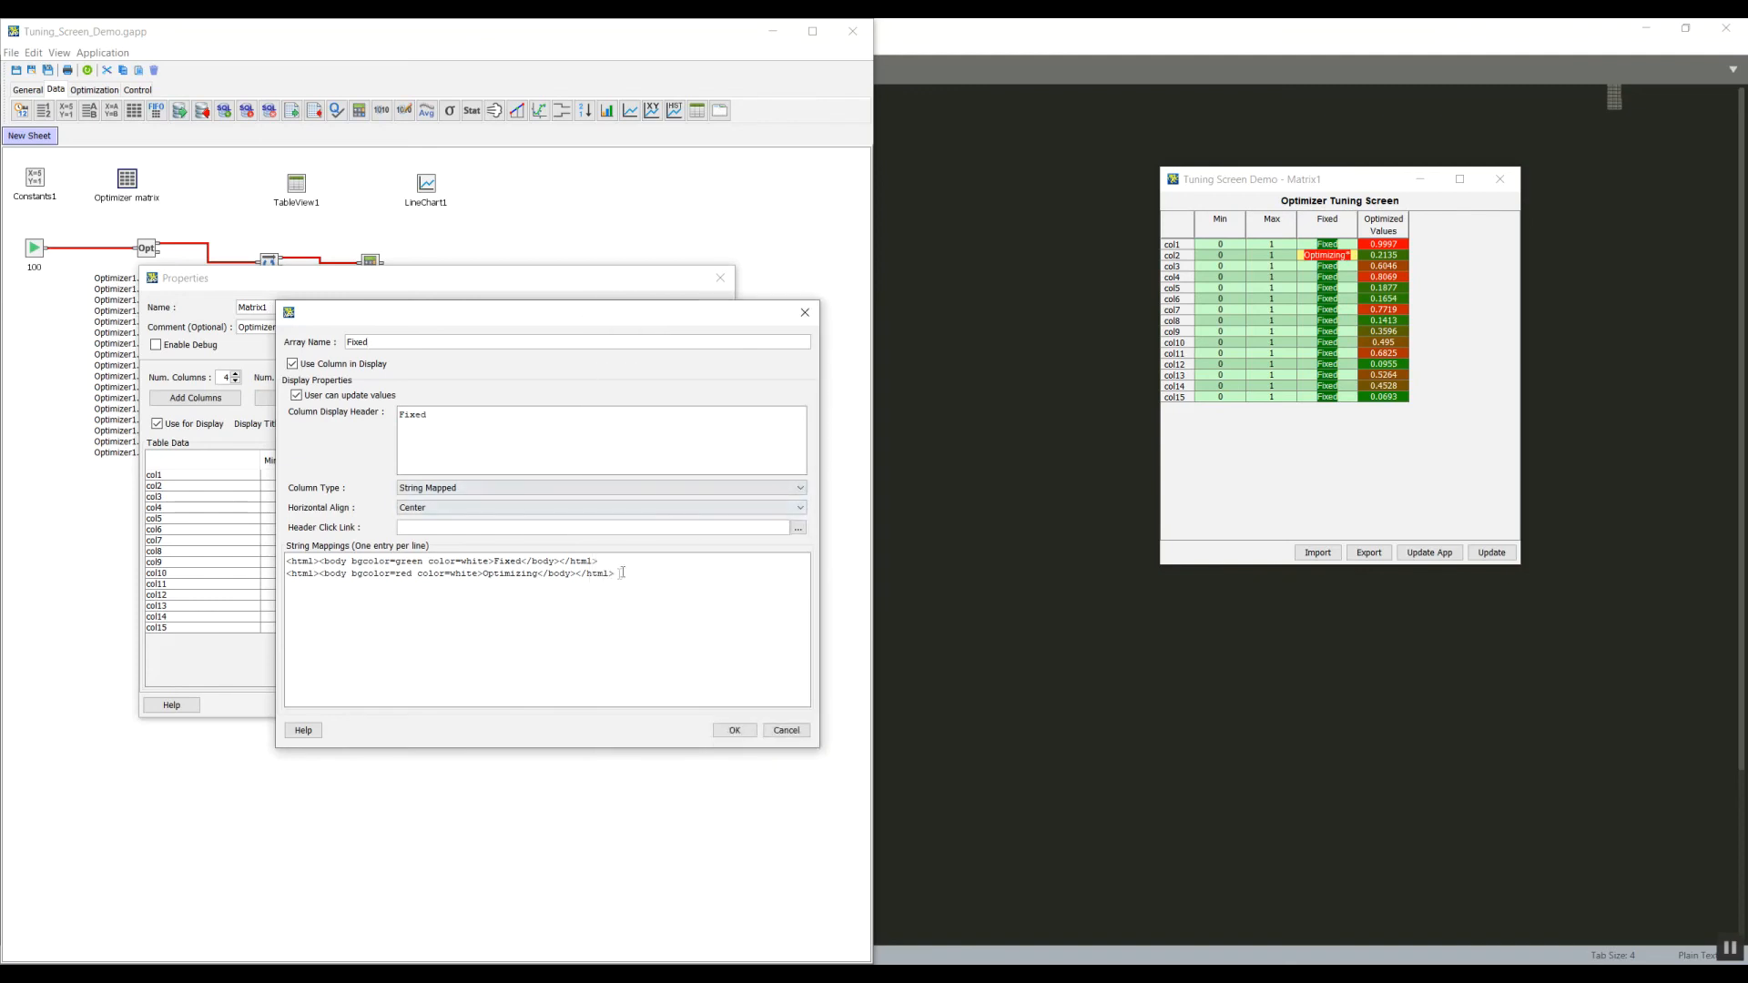
drag(624, 572, 280, 575)
key(ctrl+c)
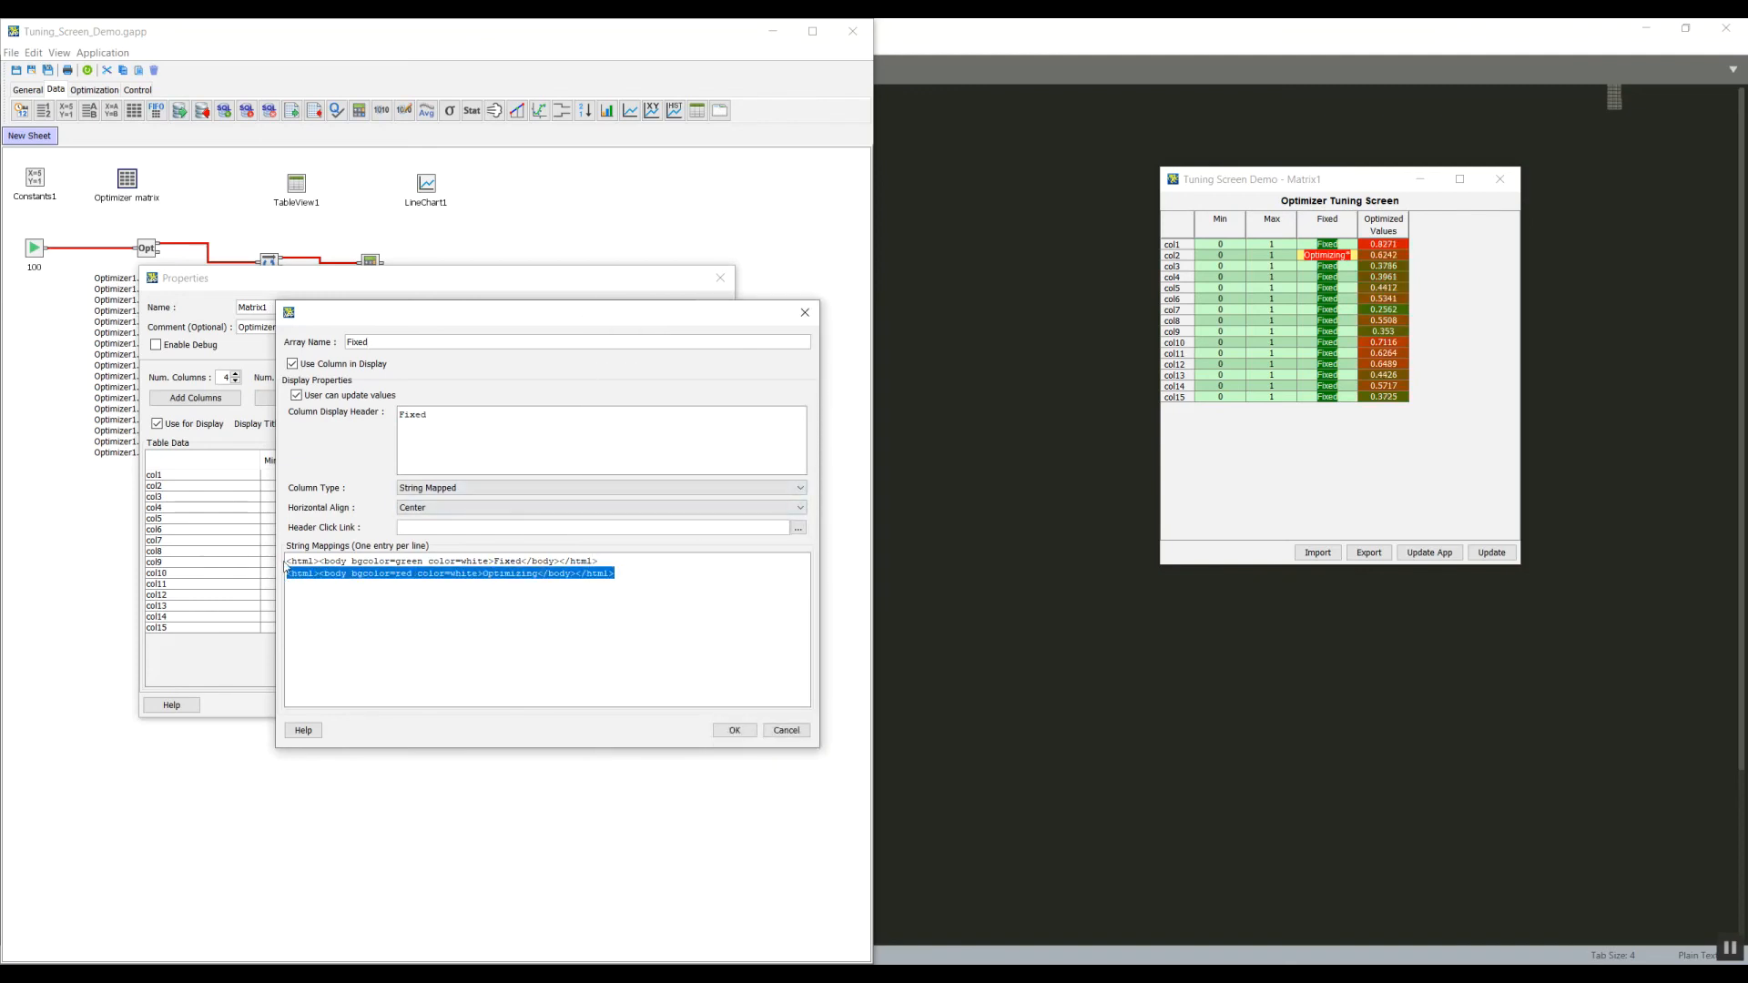
key(Delete)
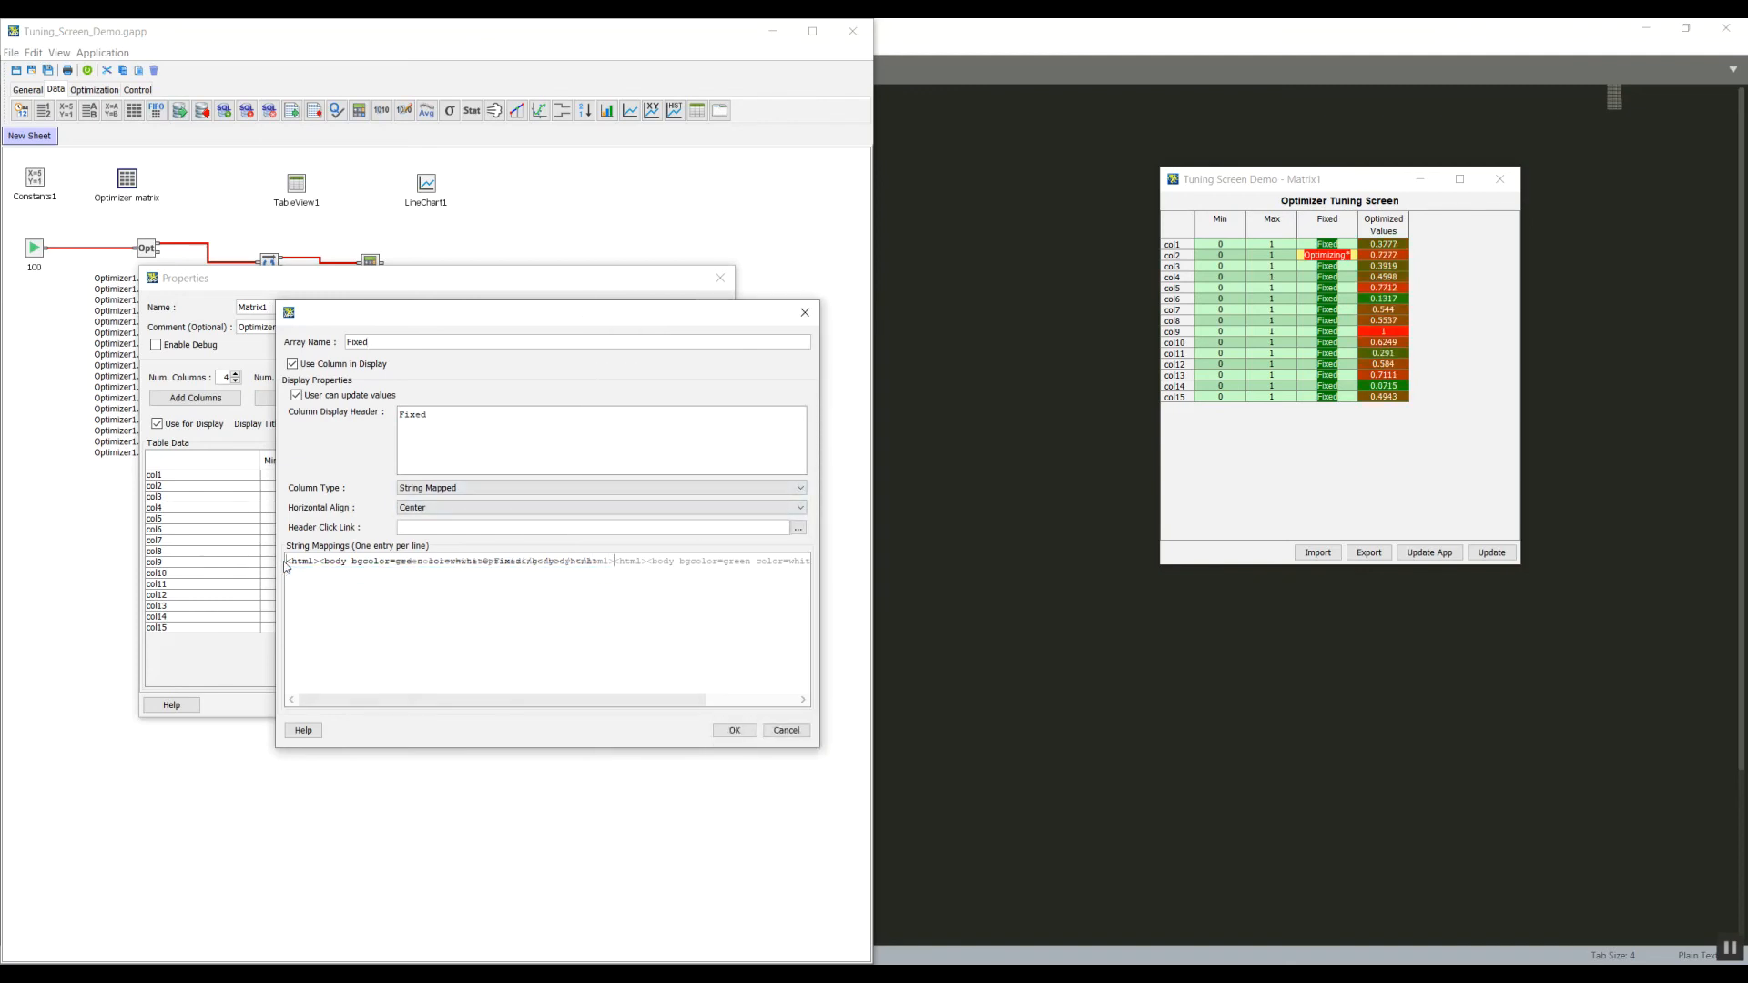
key(ctrl+v)
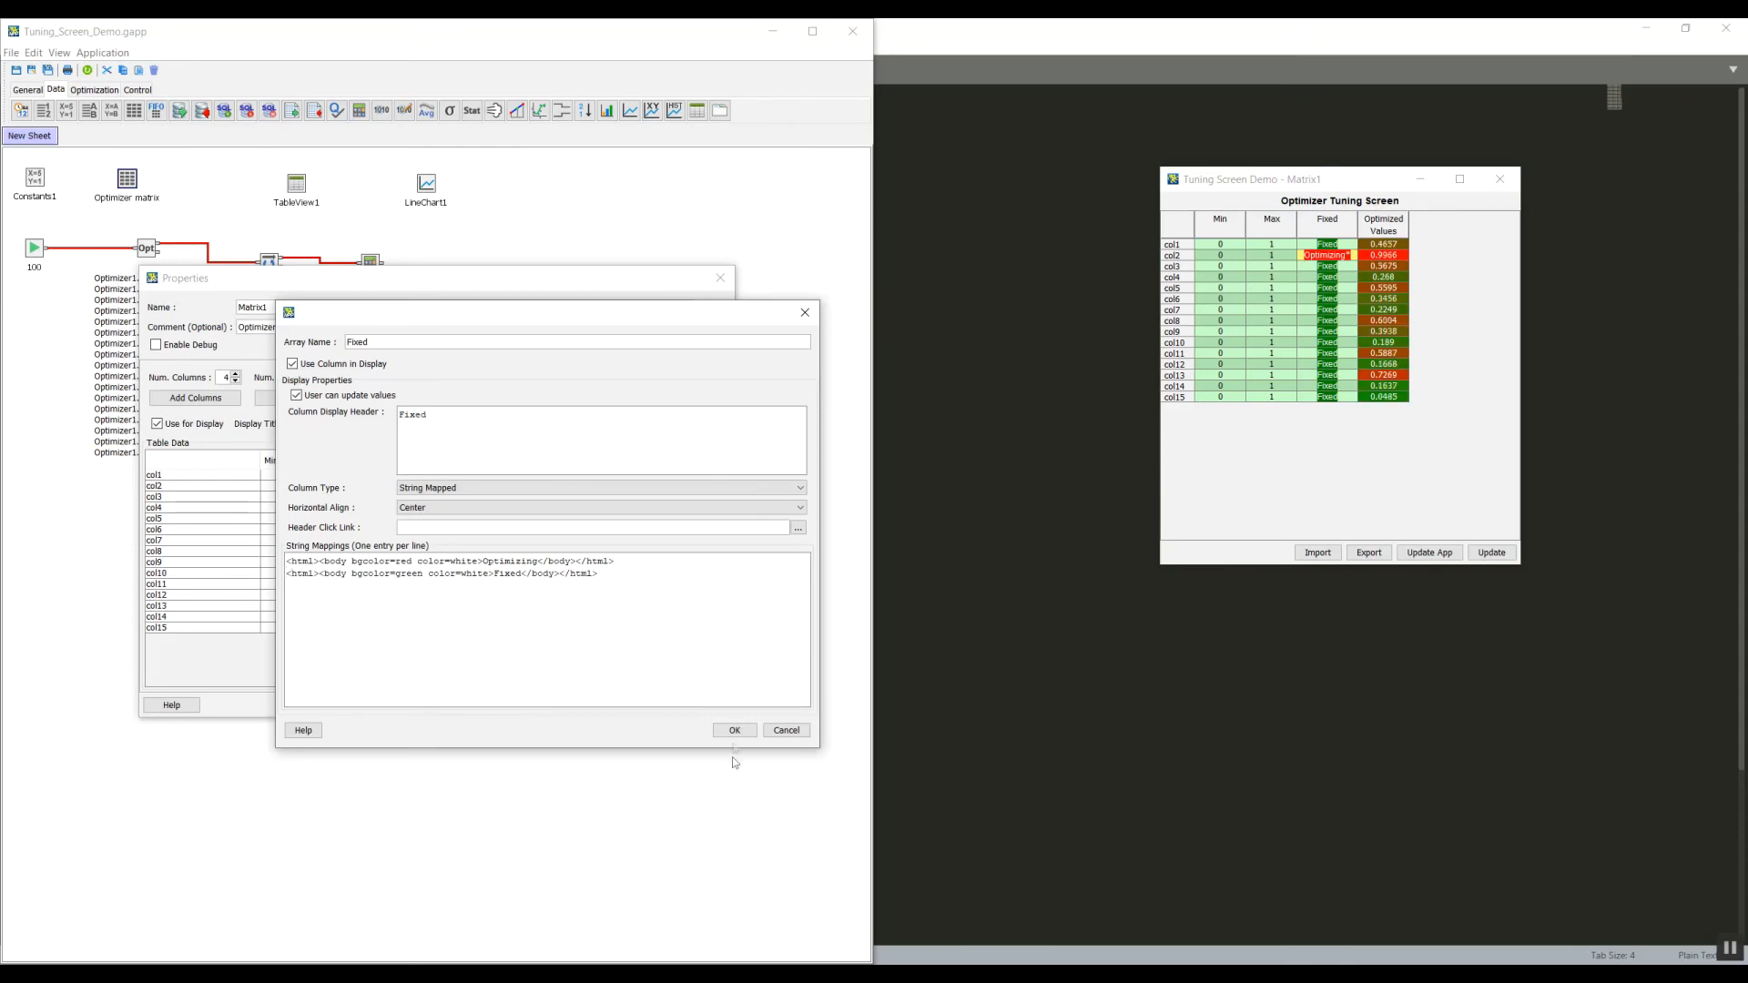
click(735, 730)
click(653, 704)
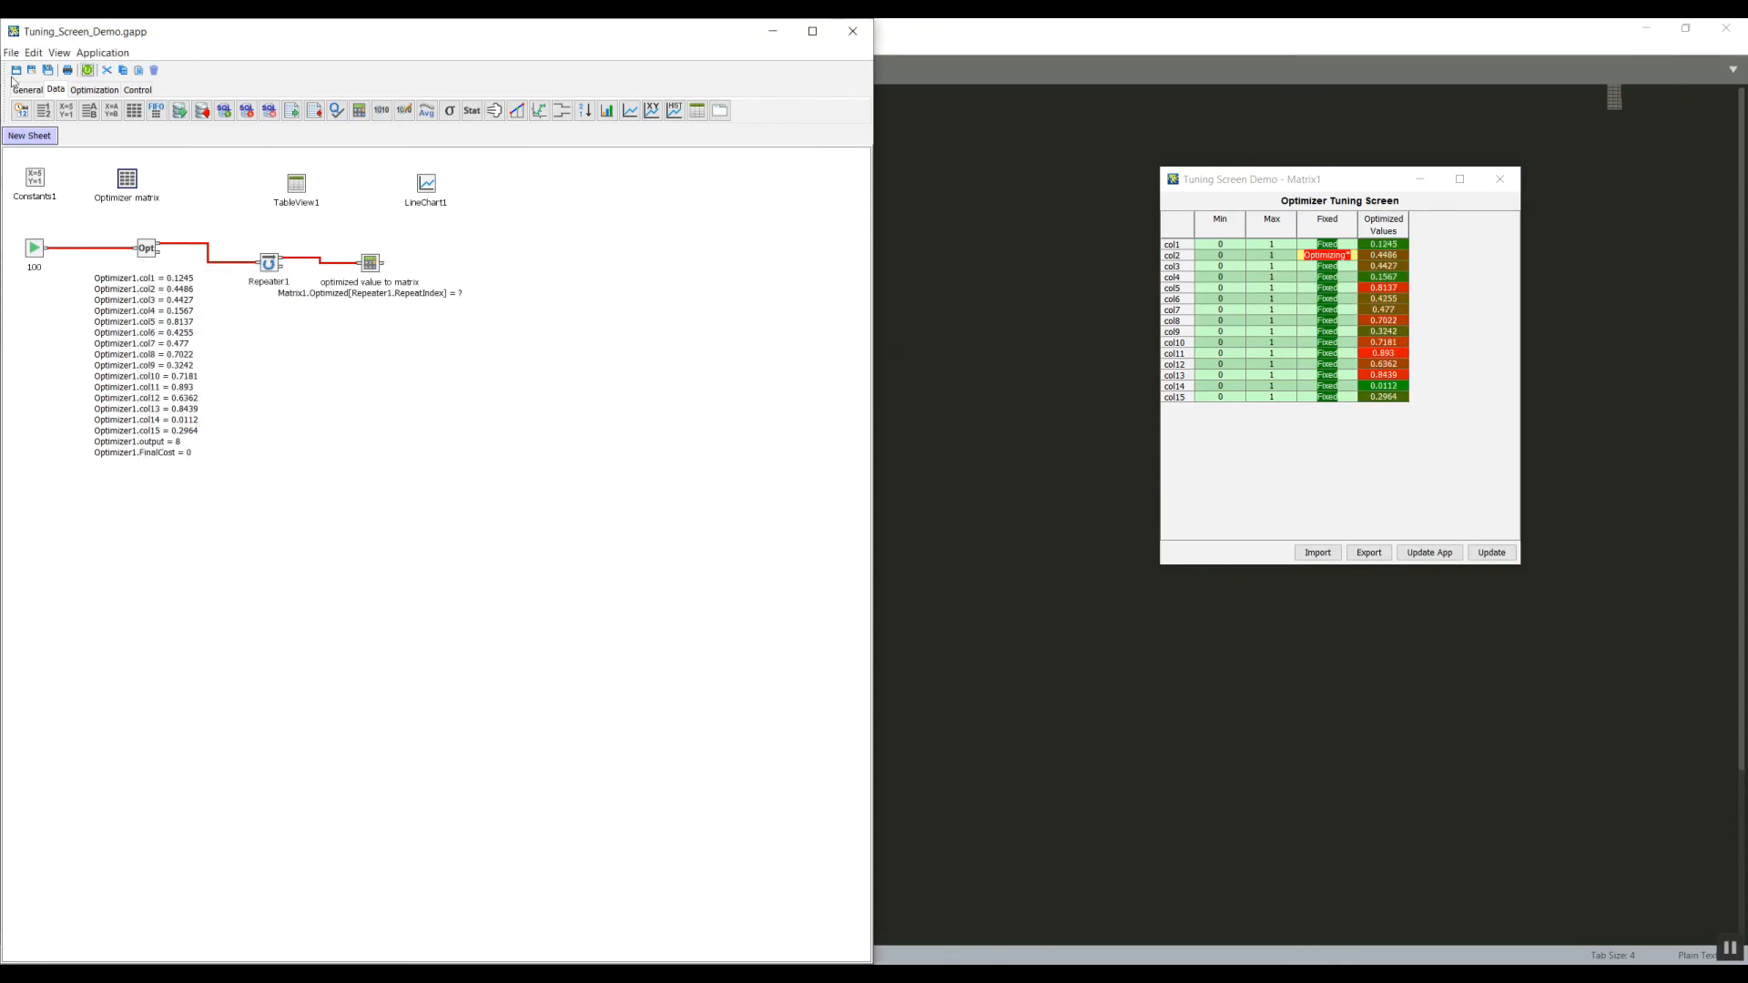
Close the Optimizer Tuning Screen and bring up the Applications window
key(alt+Tab)
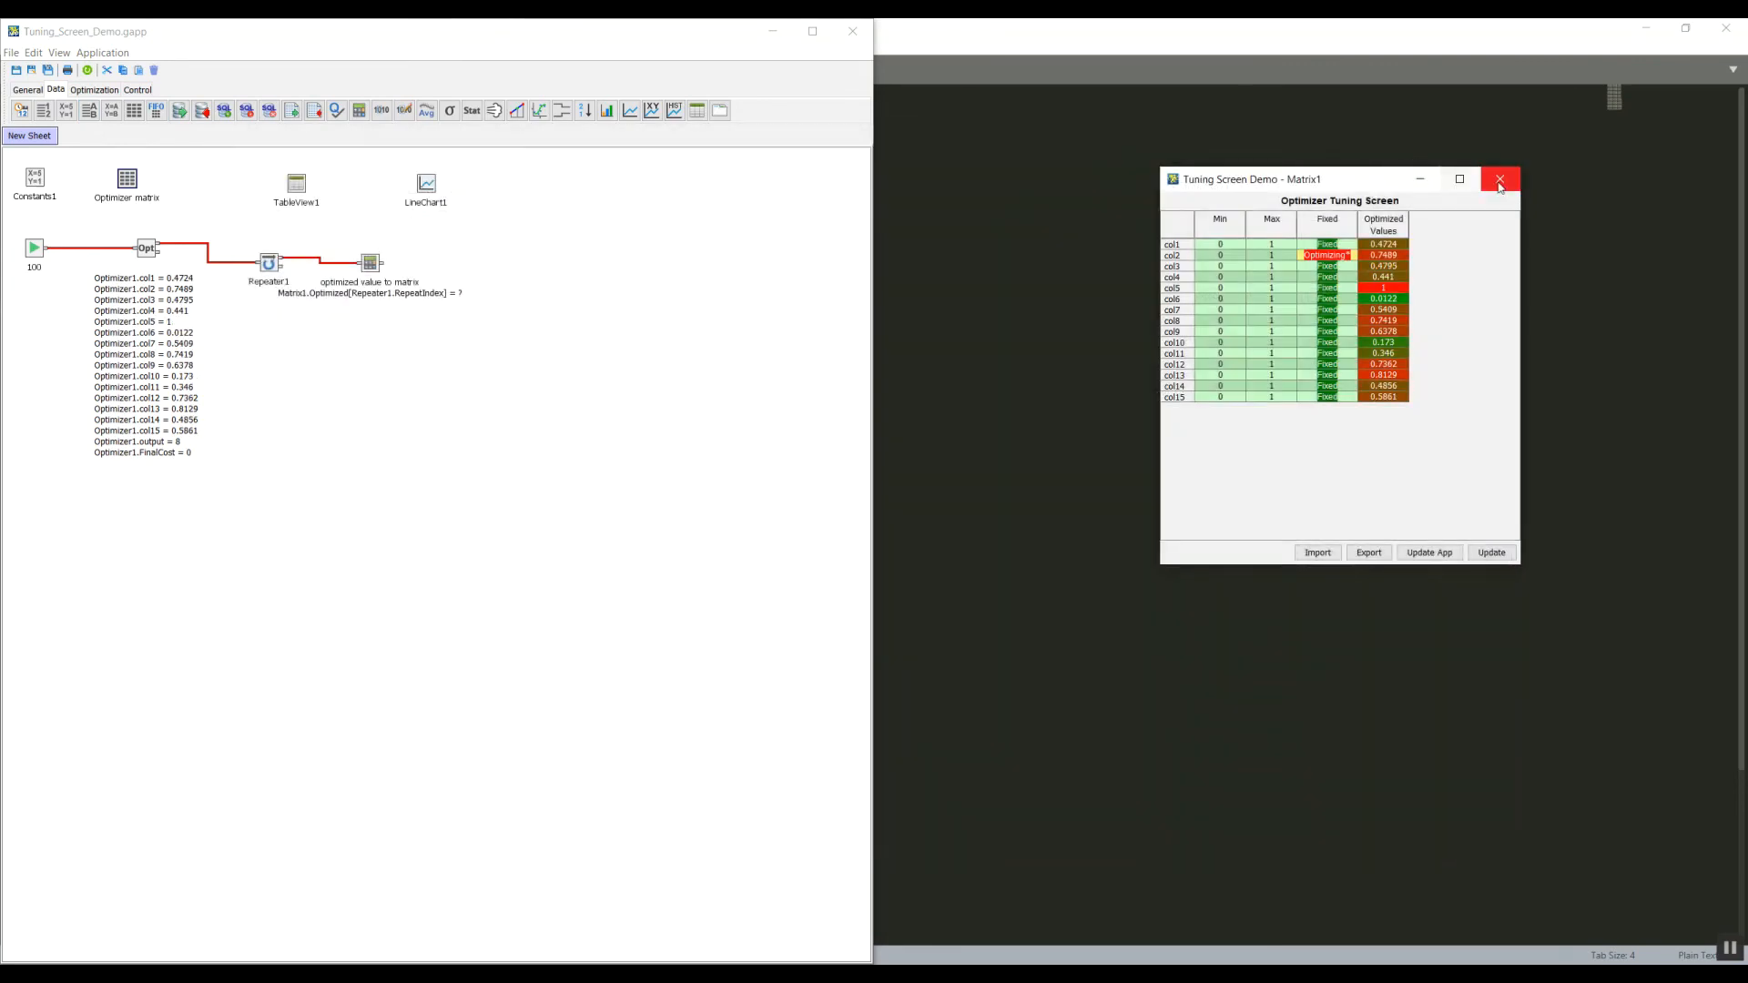
click(1506, 180)
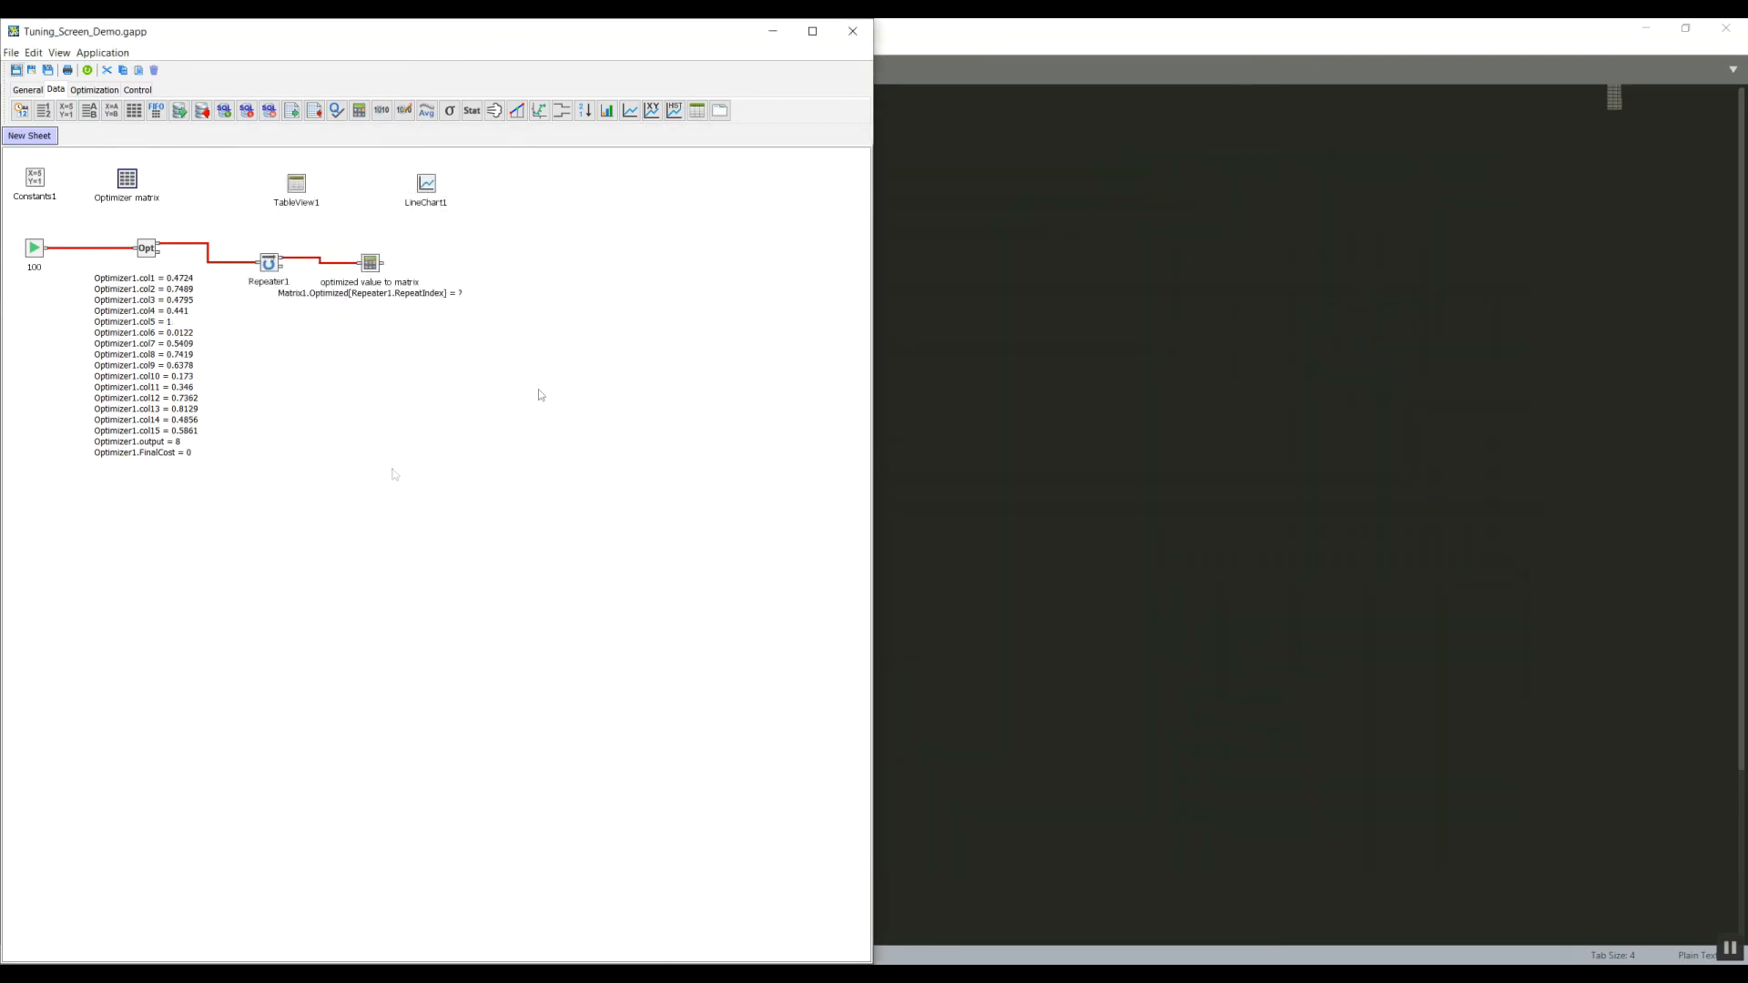
key(alt+Tab)
key(alt+Tab)
click(481, 401)
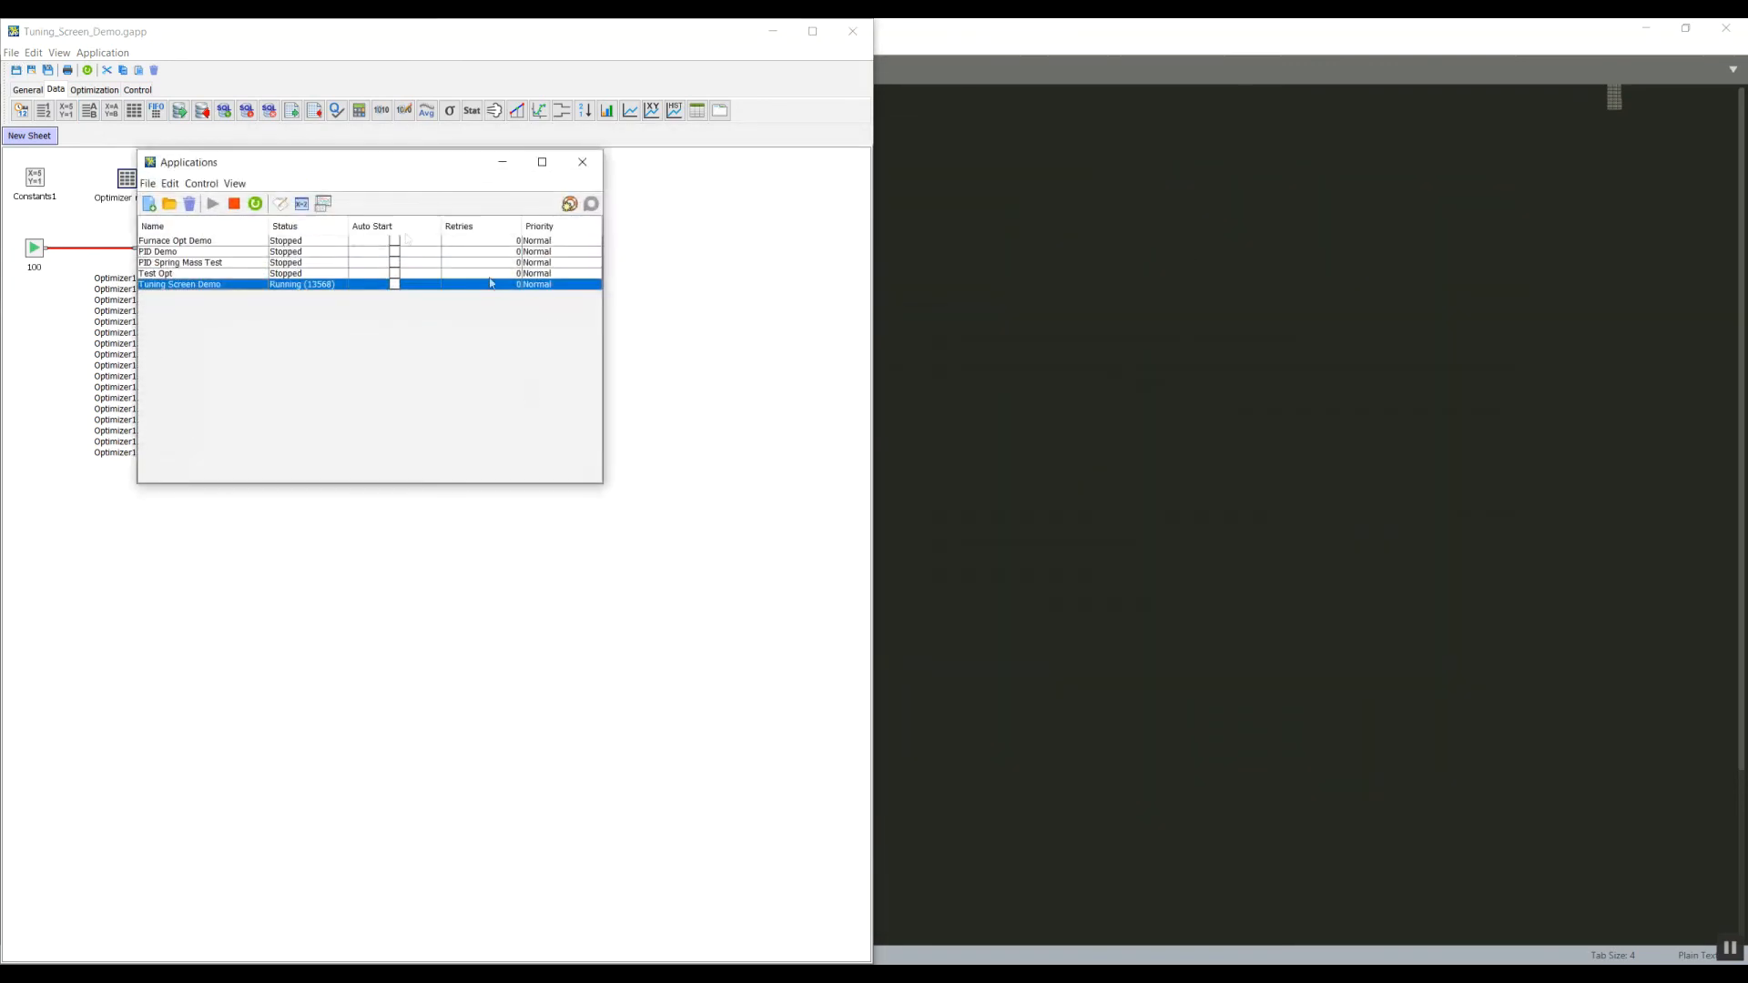
Reopen the Tuning Screen Demo displays without the line chart, and switch col5 to Fixed by entering 1 and updating the matrix
click(324, 204)
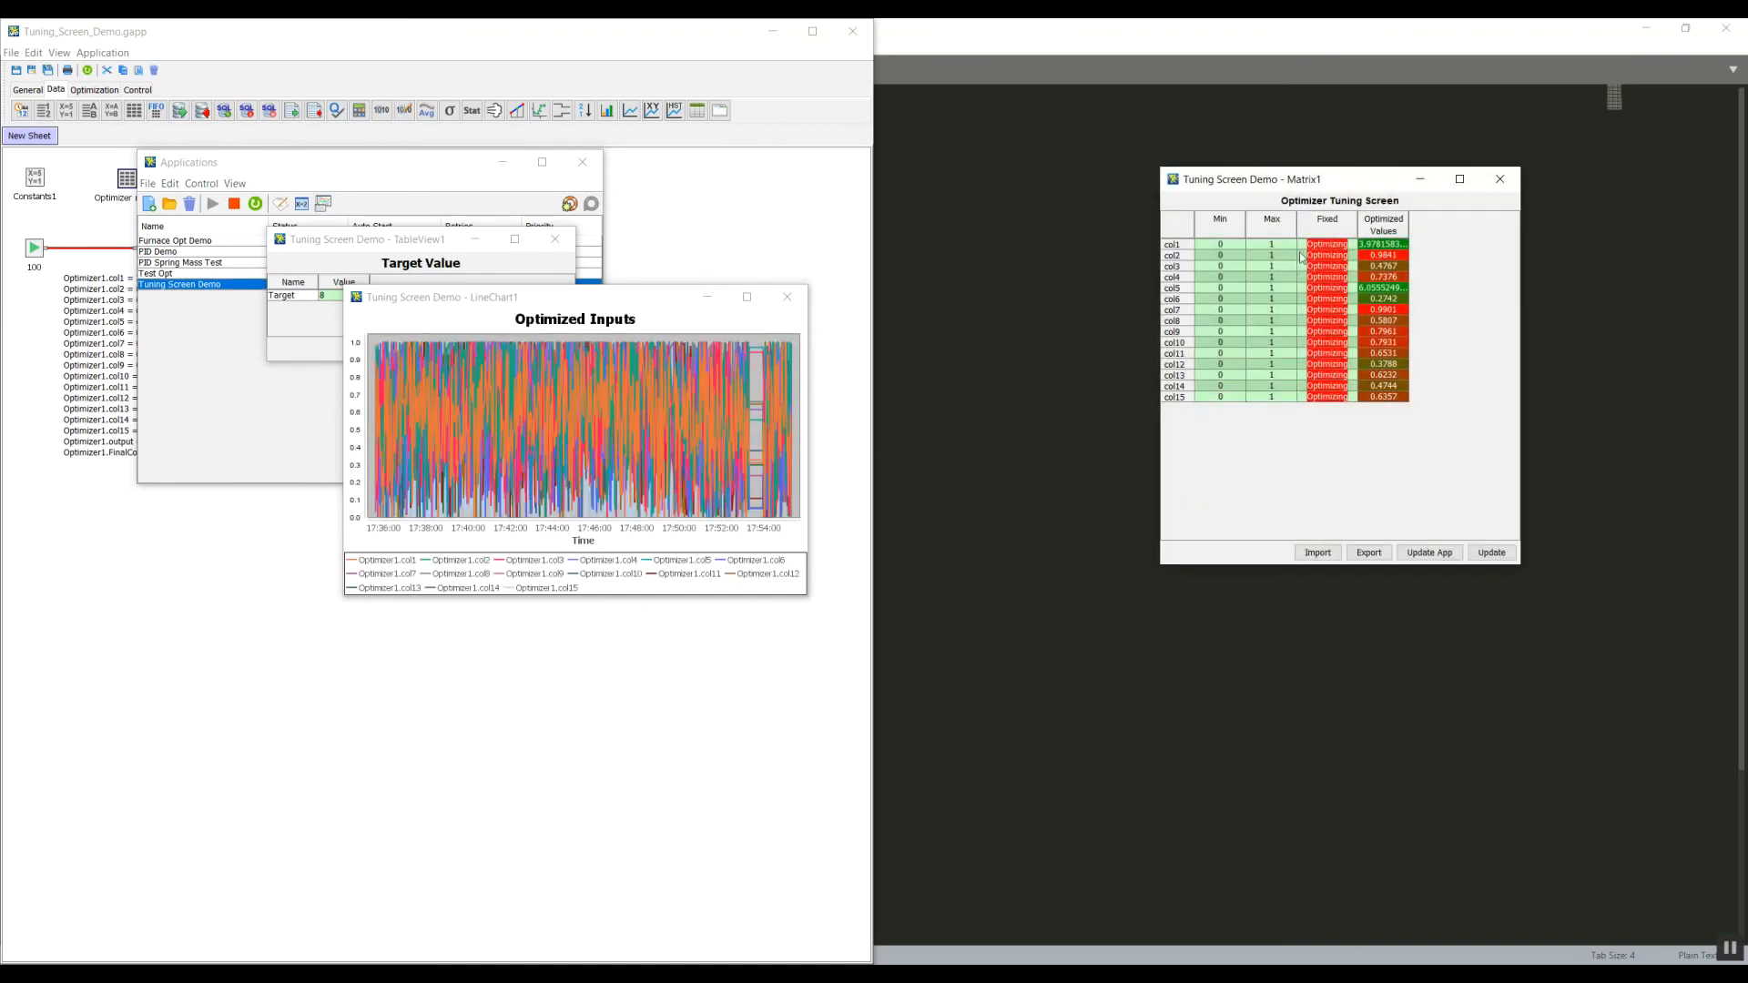
click(788, 297)
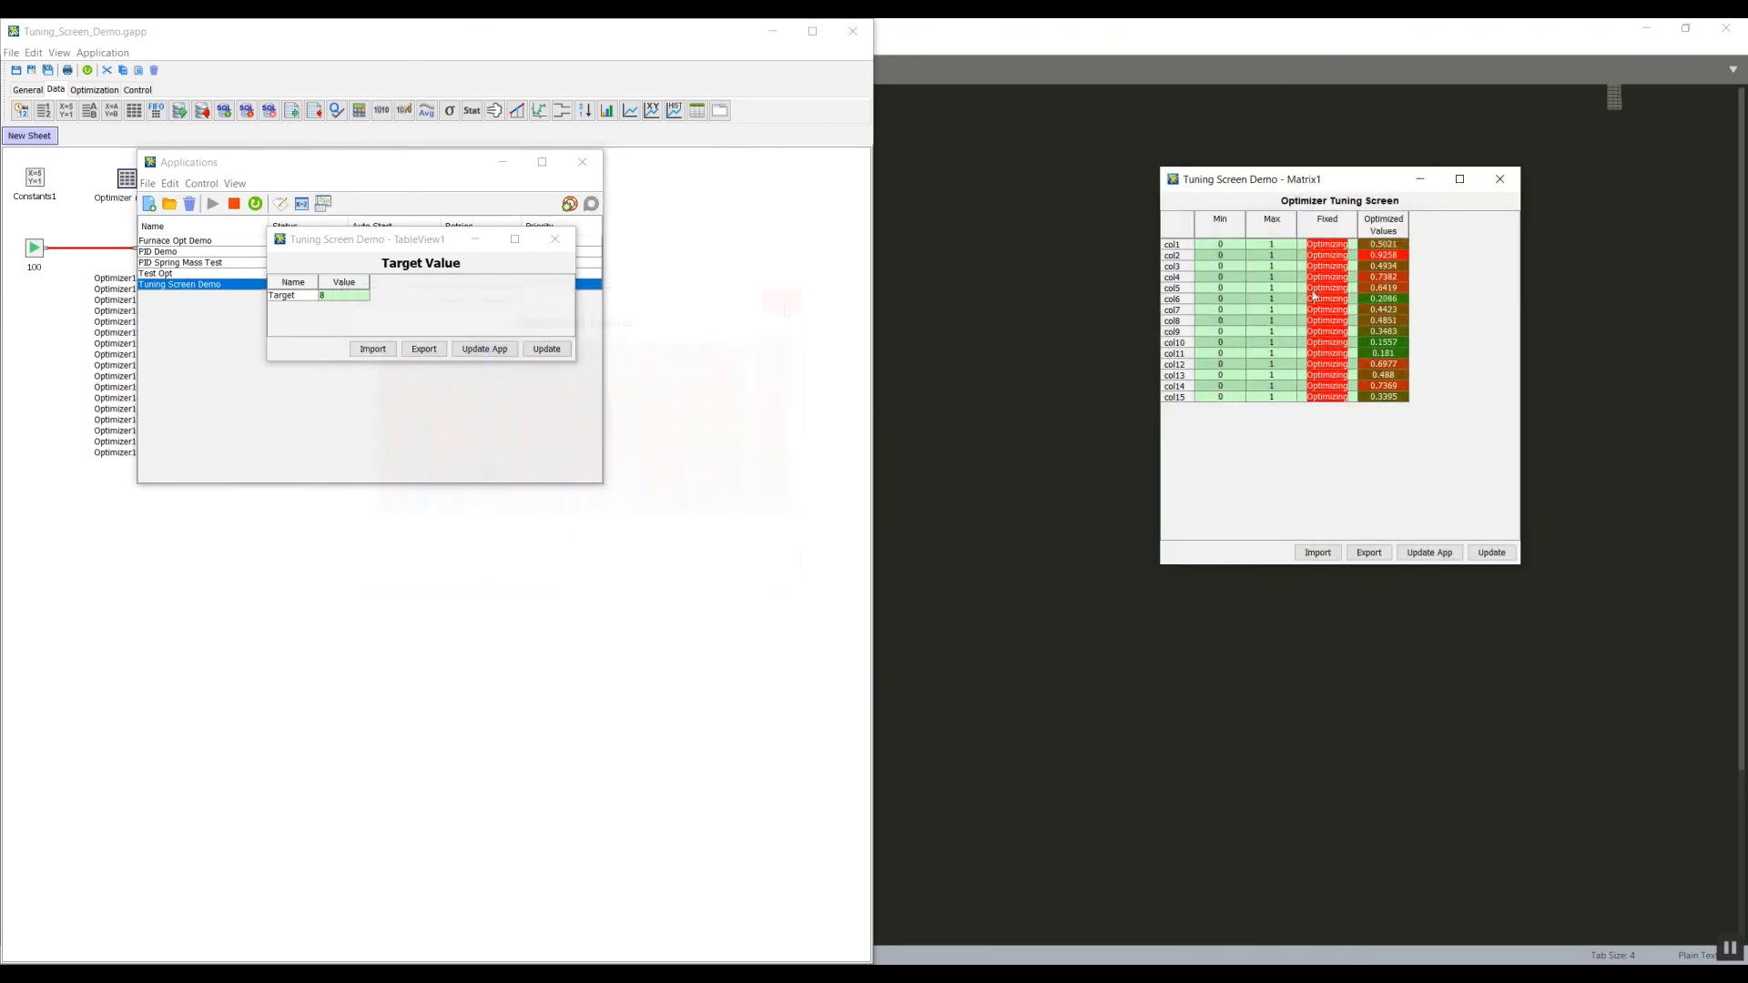
double_click(1343, 291)
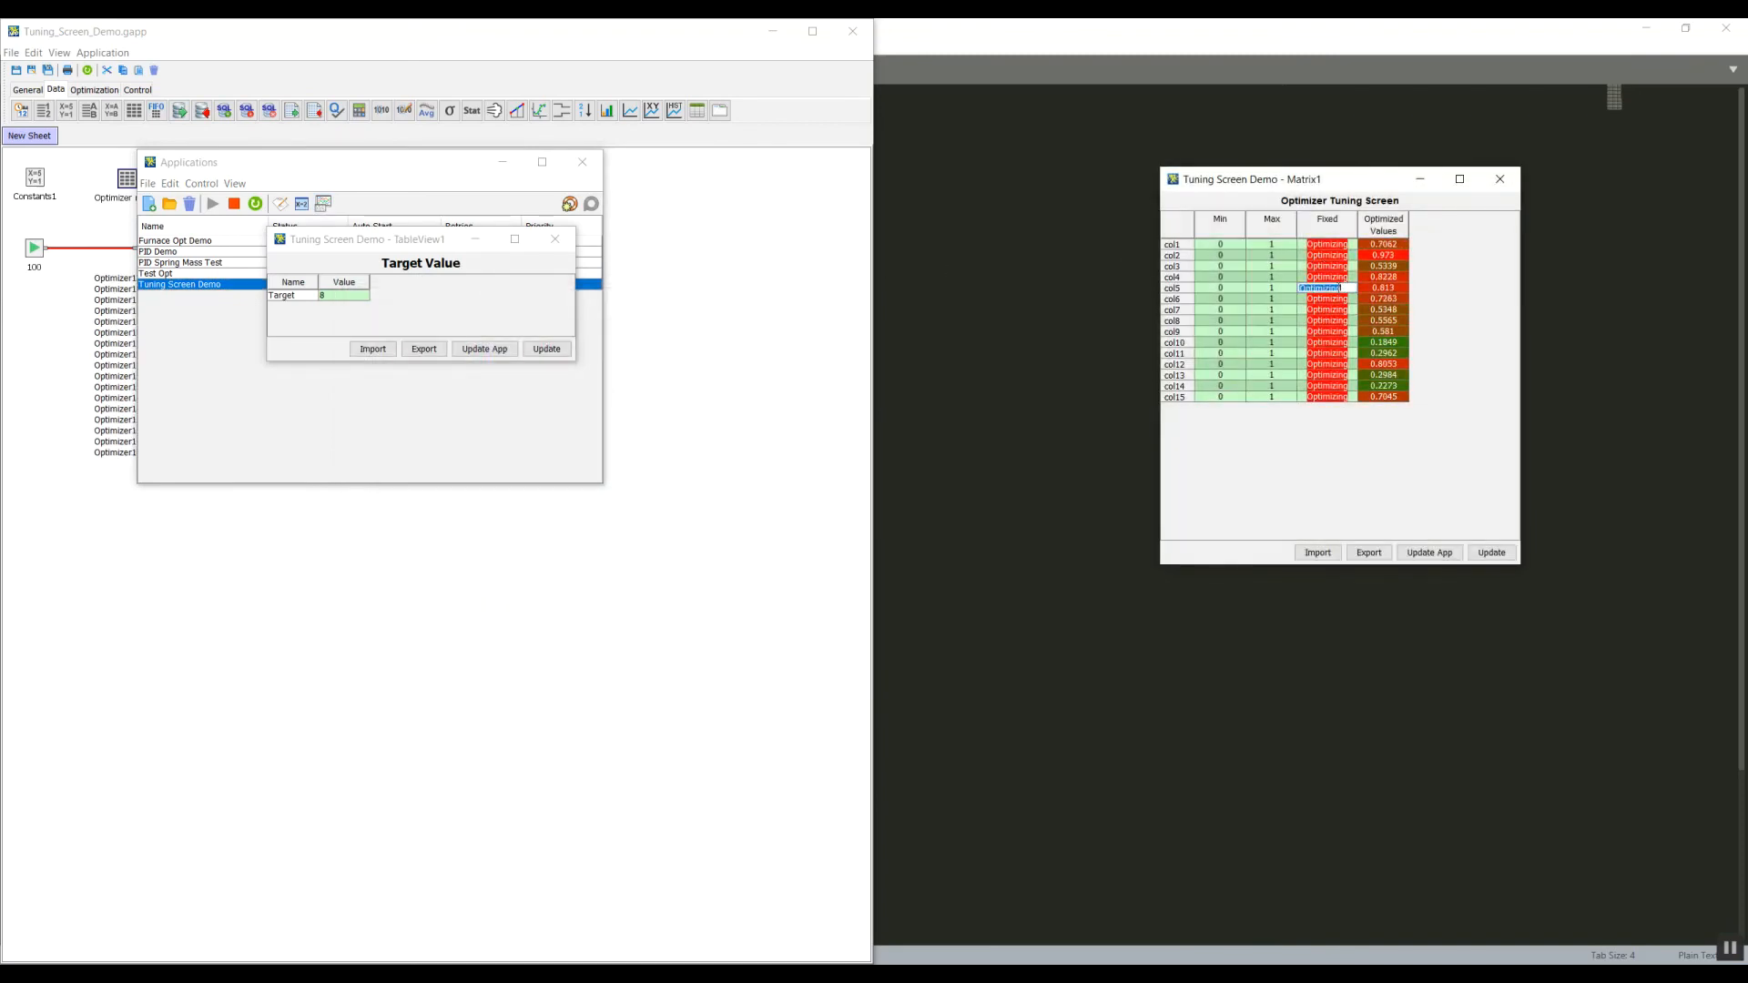
text(1)
key(Return)
click(1500, 549)
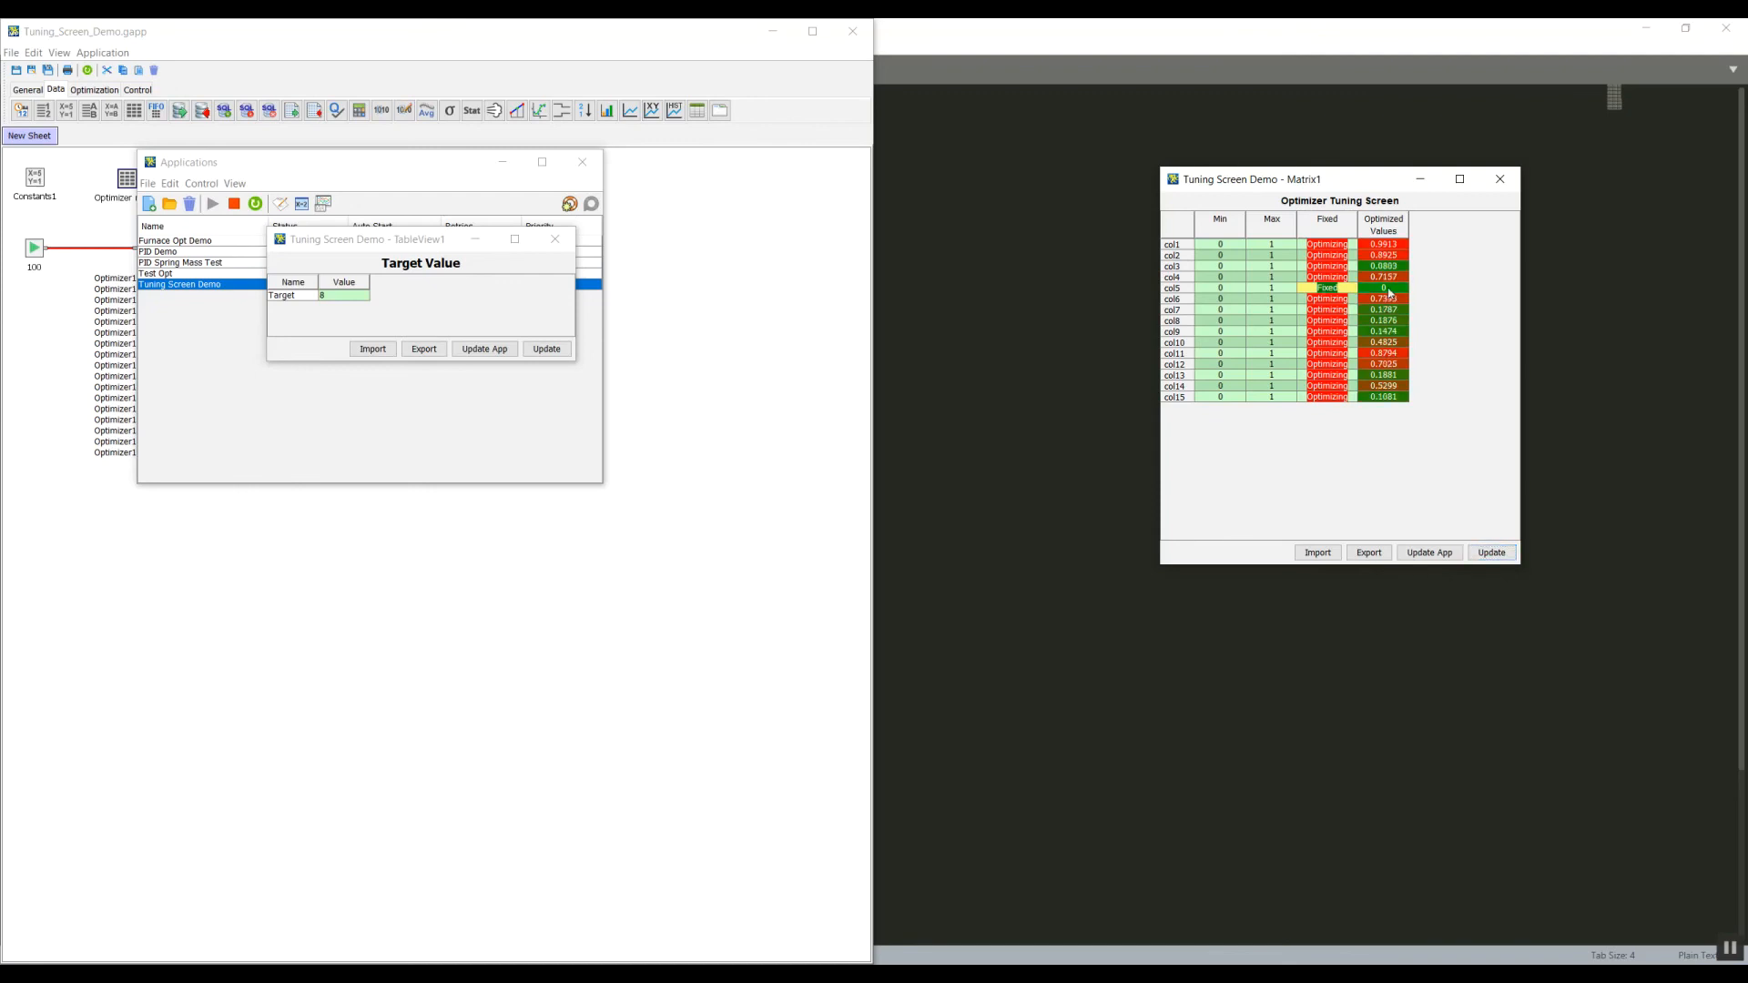
Set the minimum of the fixed col5 input to 0.5 and update the matrix
double_click(1220, 290)
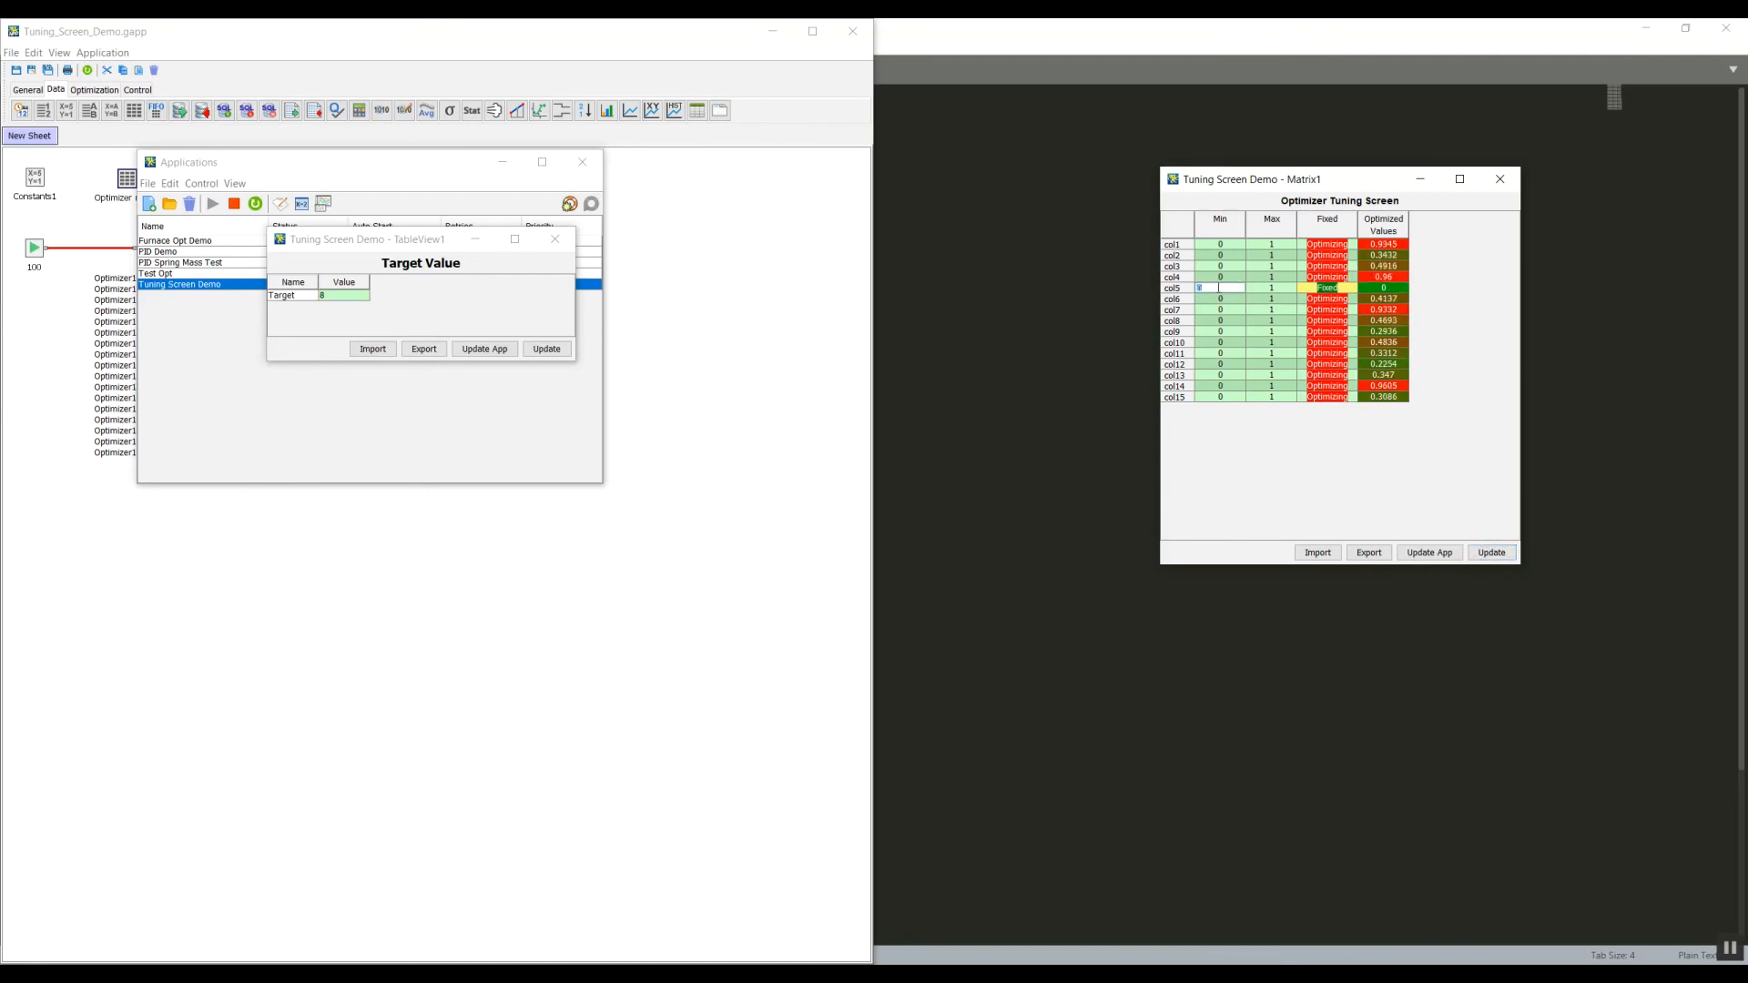
text(0.5)
key(Return)
click(1494, 554)
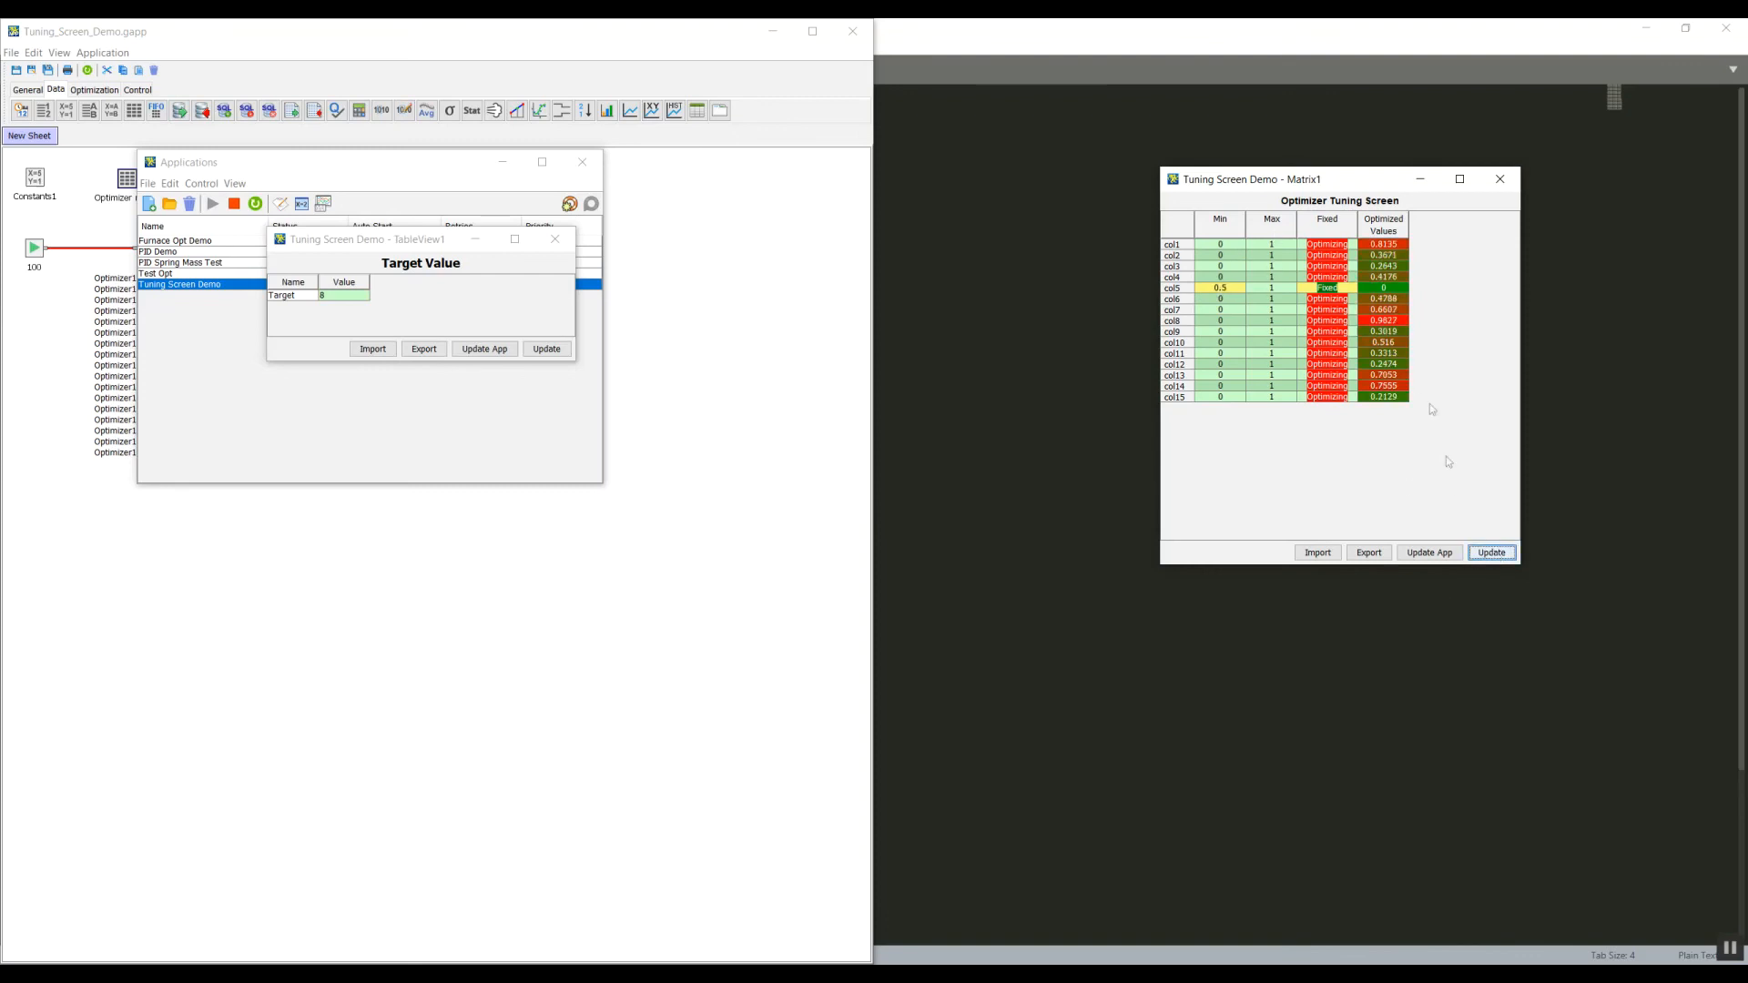
click(1384, 289)
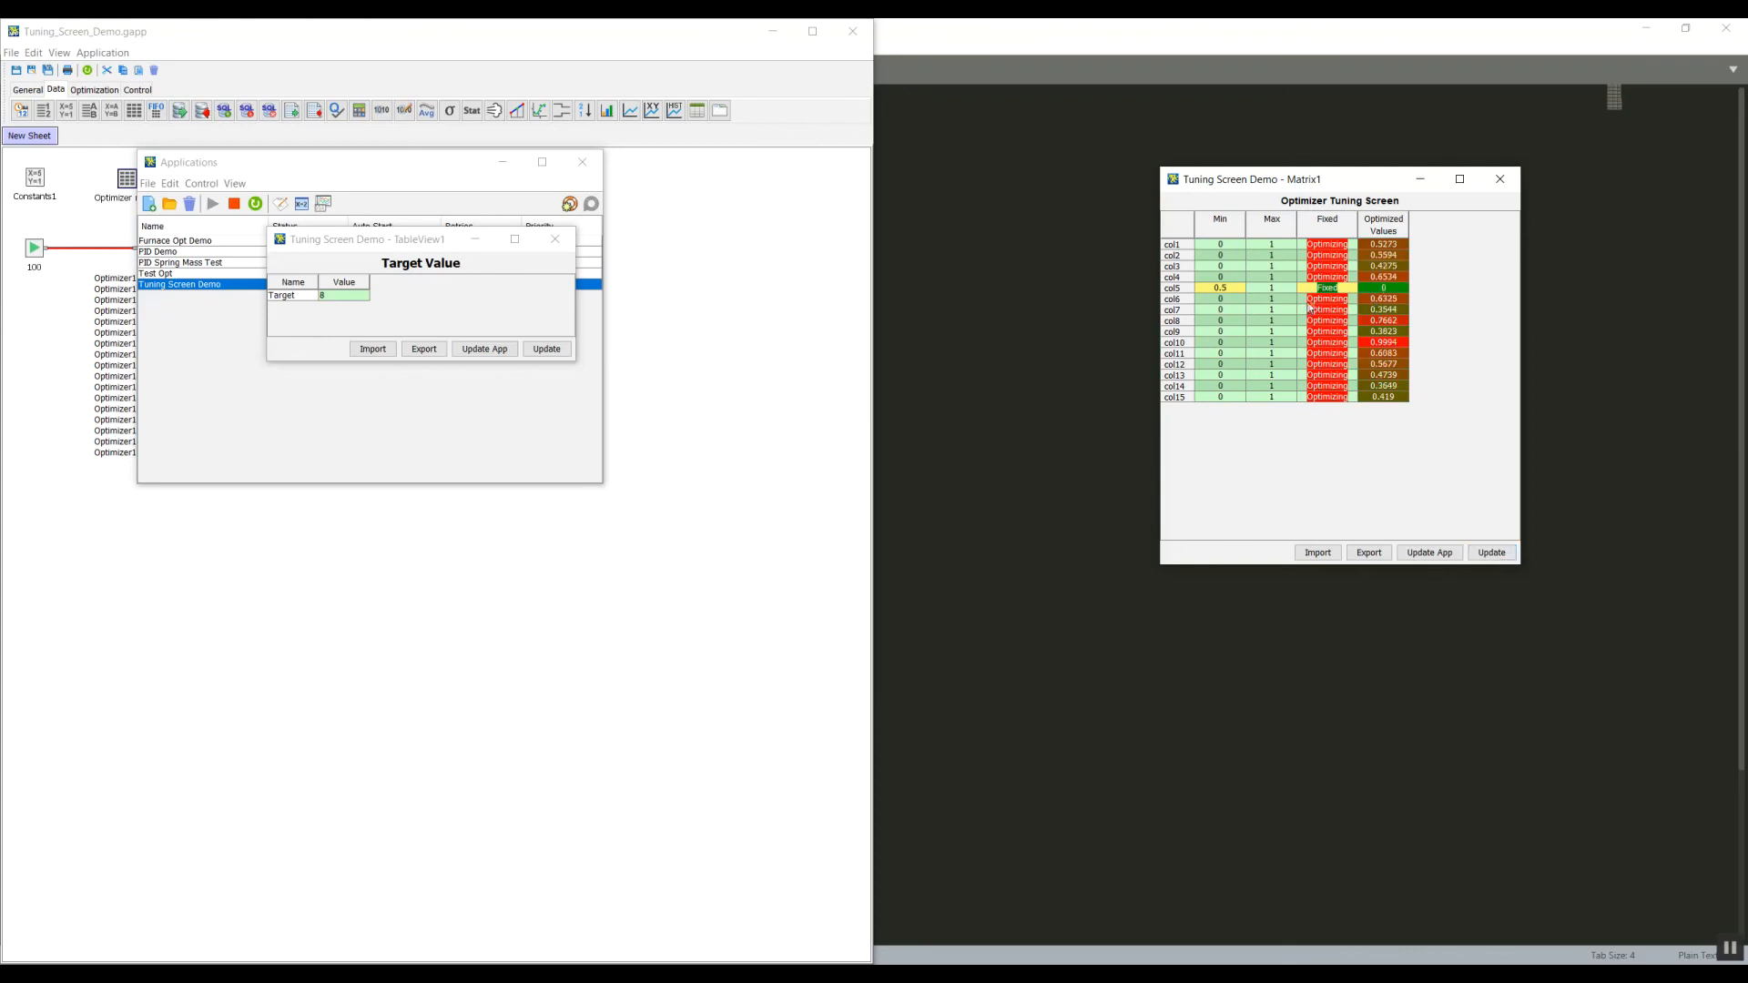
Return col5's minimum to 0 in the Optimizer Tuning Screen
double_click(1234, 290)
text(0)
key(Return)
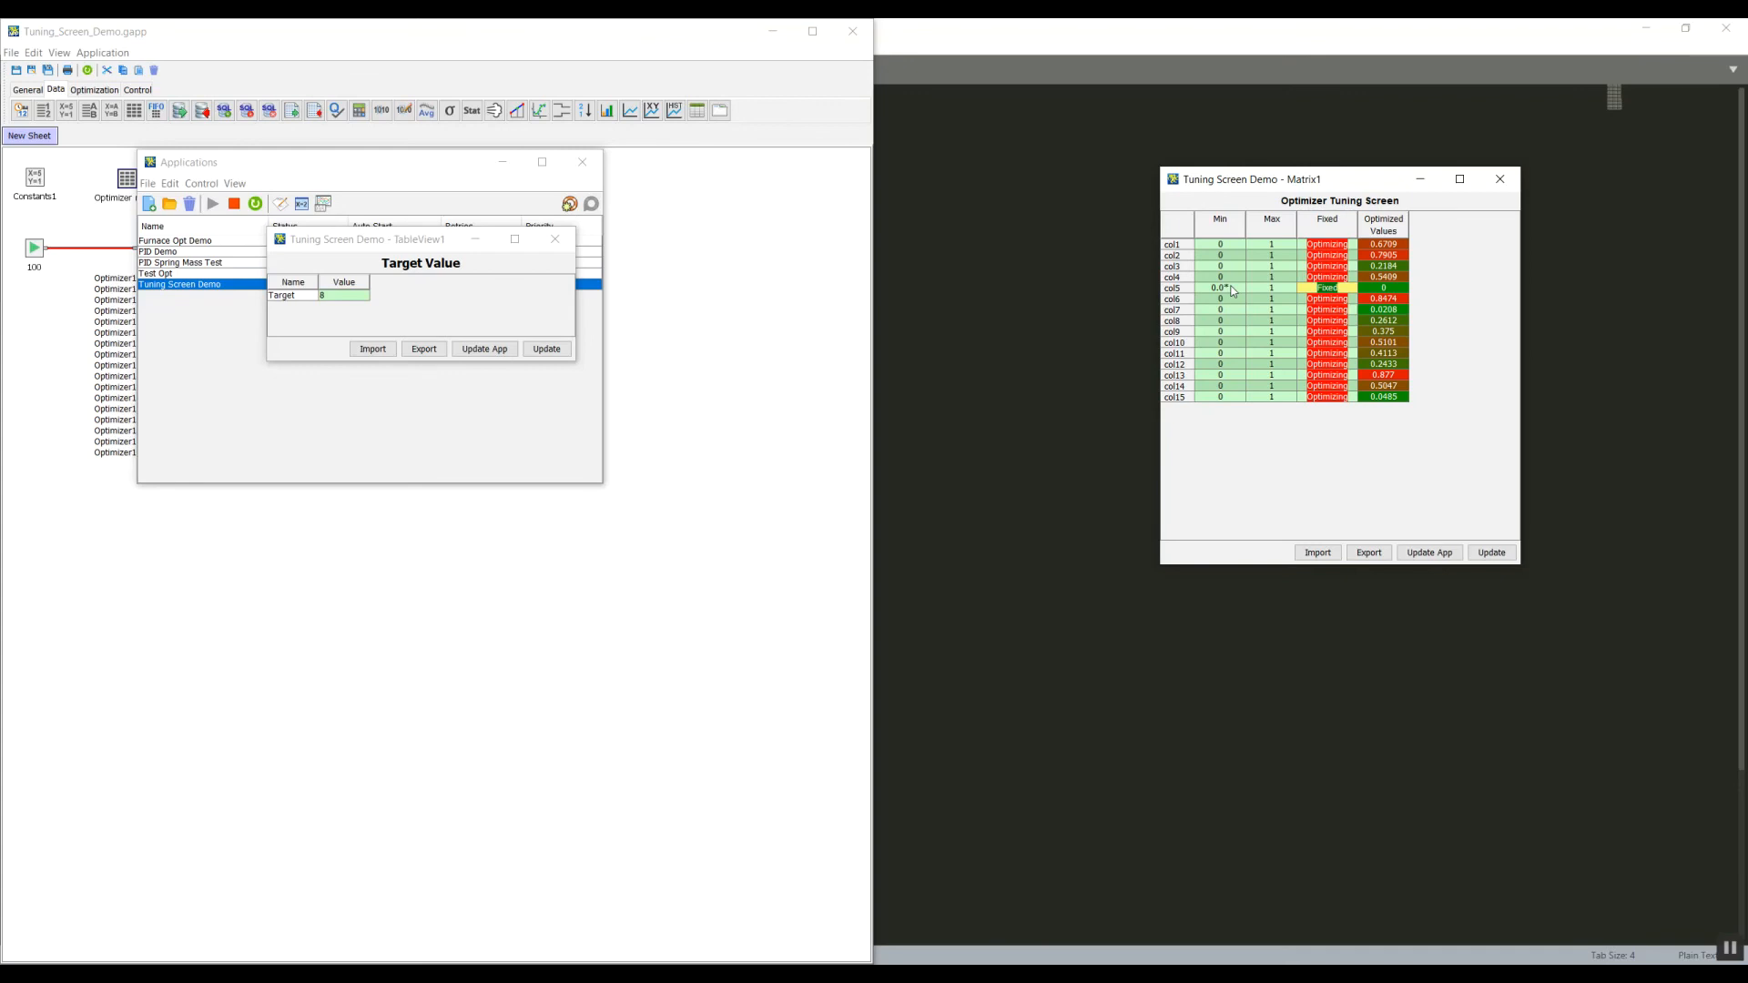
Set col9's minimum to 0.9 and send the pending changes to the running application
double_click(1219, 332)
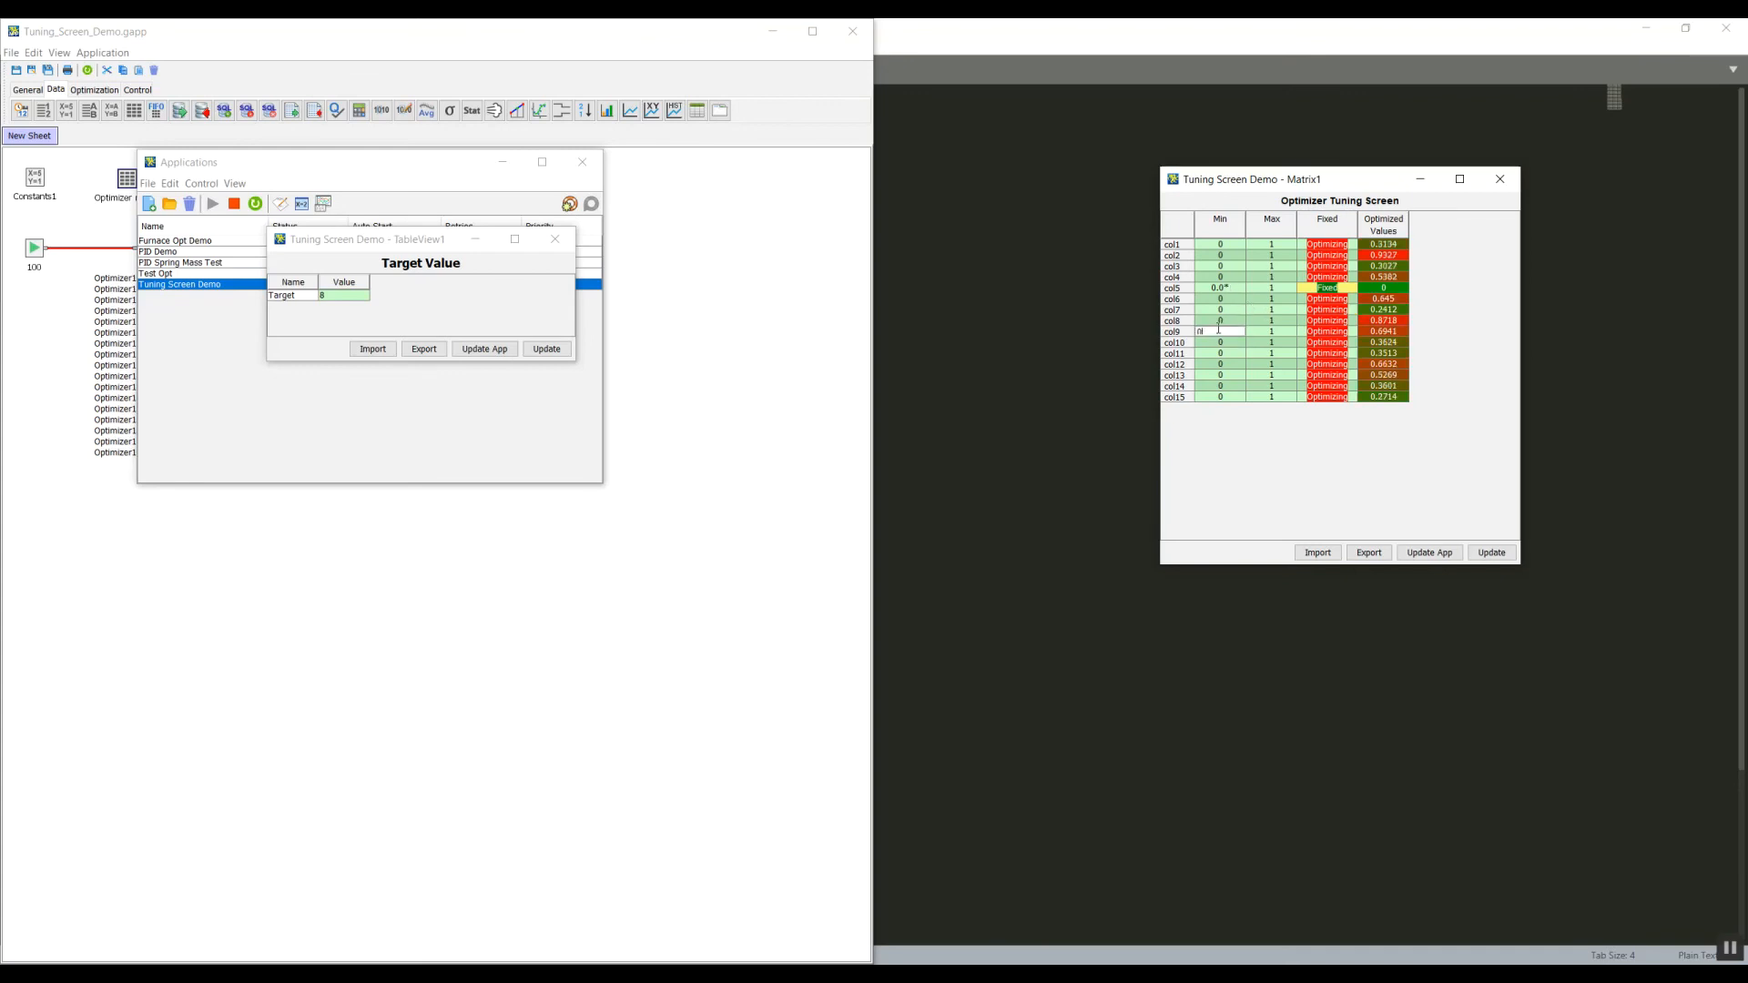
text(.9)
key(Return)
click(1502, 555)
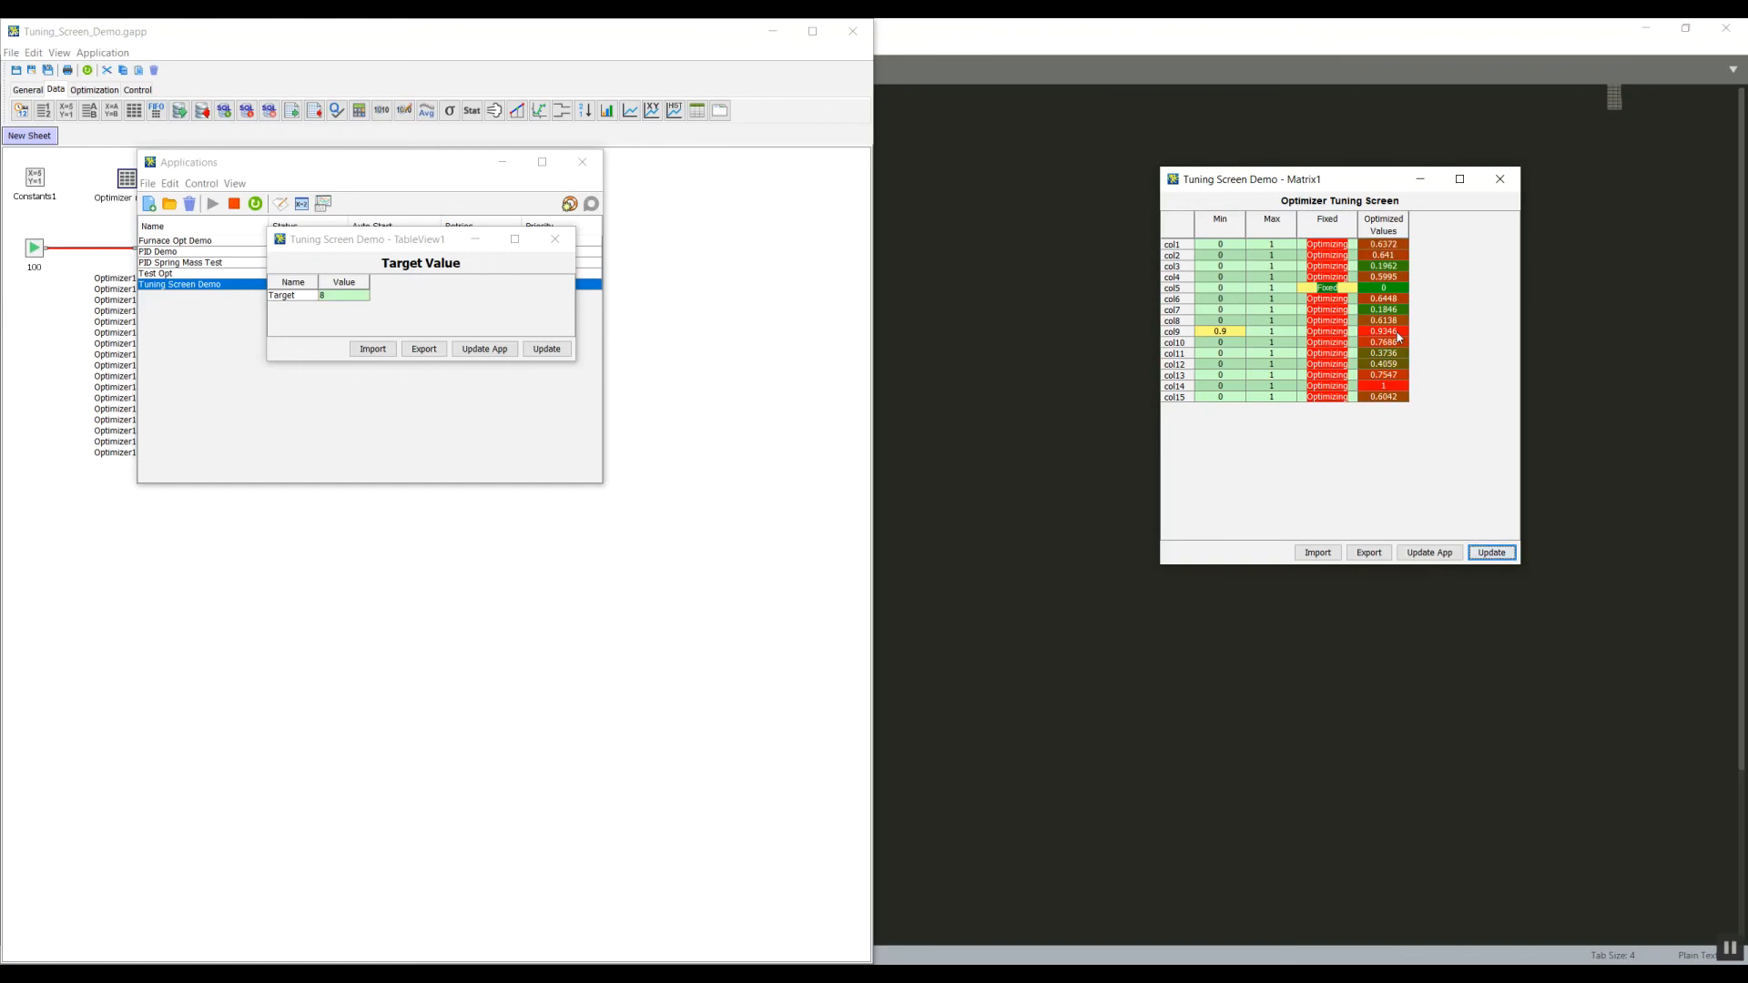
Set col9's maximum to 0.91 and update the Optimizer Tuning Screen
double_click(1261, 333)
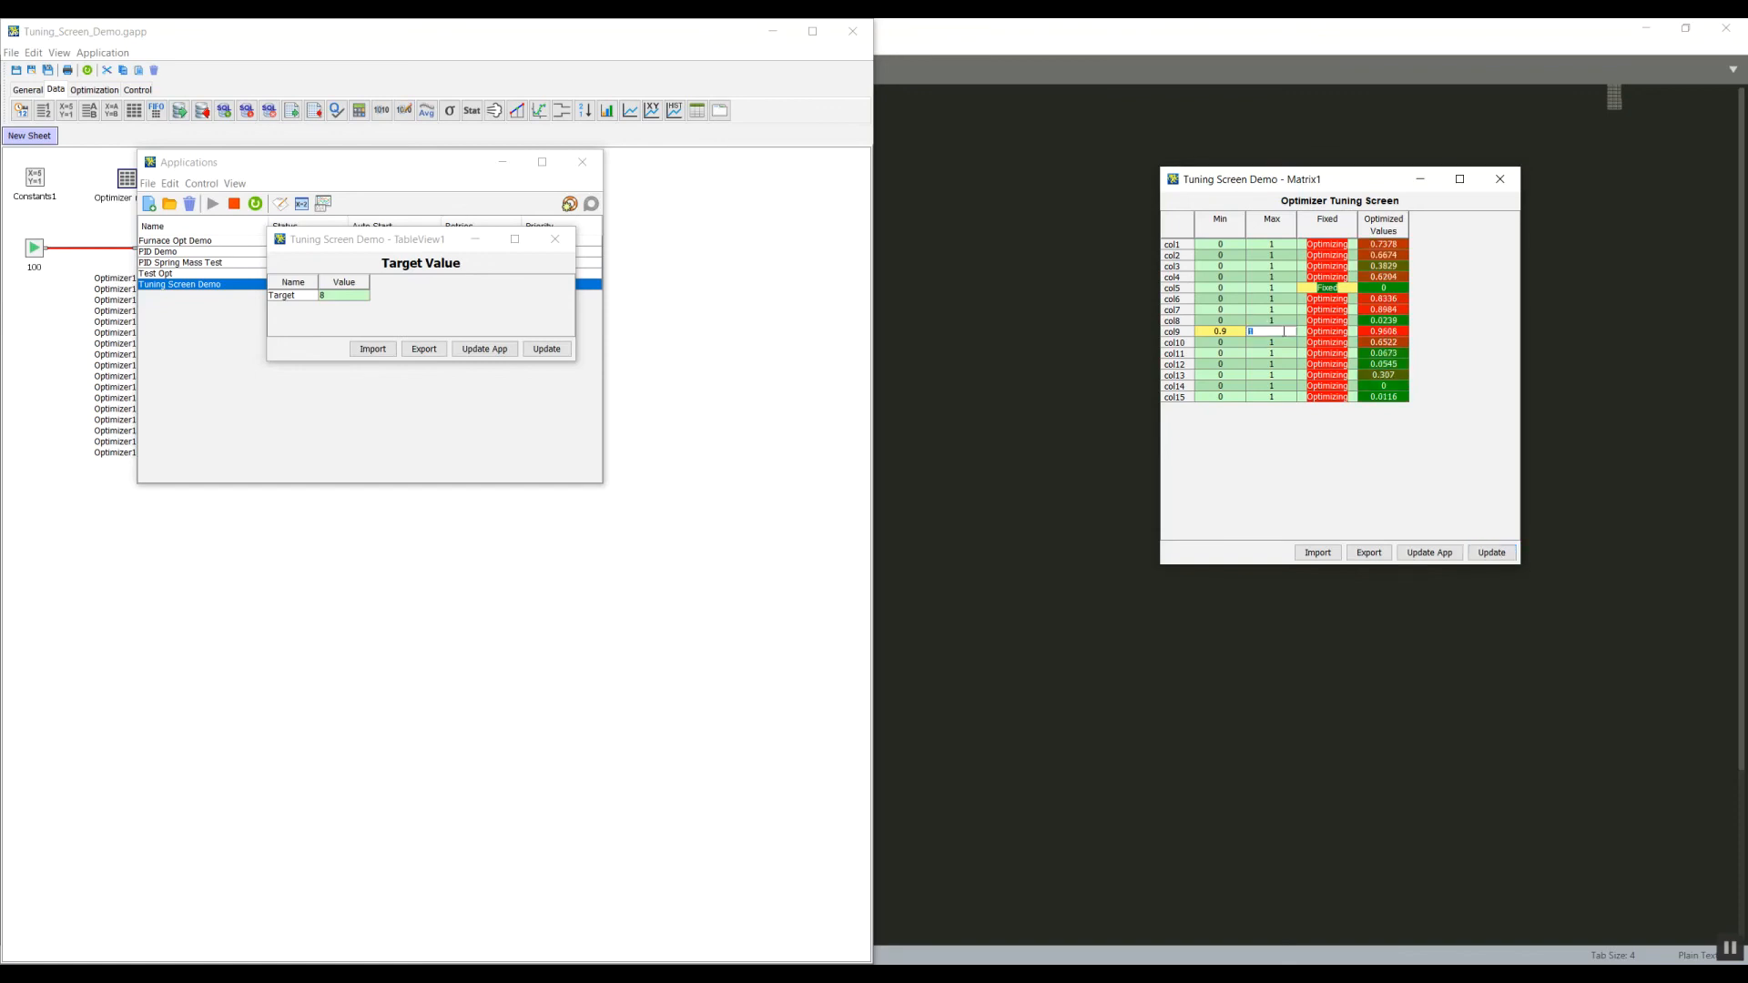
text(0.91)
key(Return)
click(1481, 556)
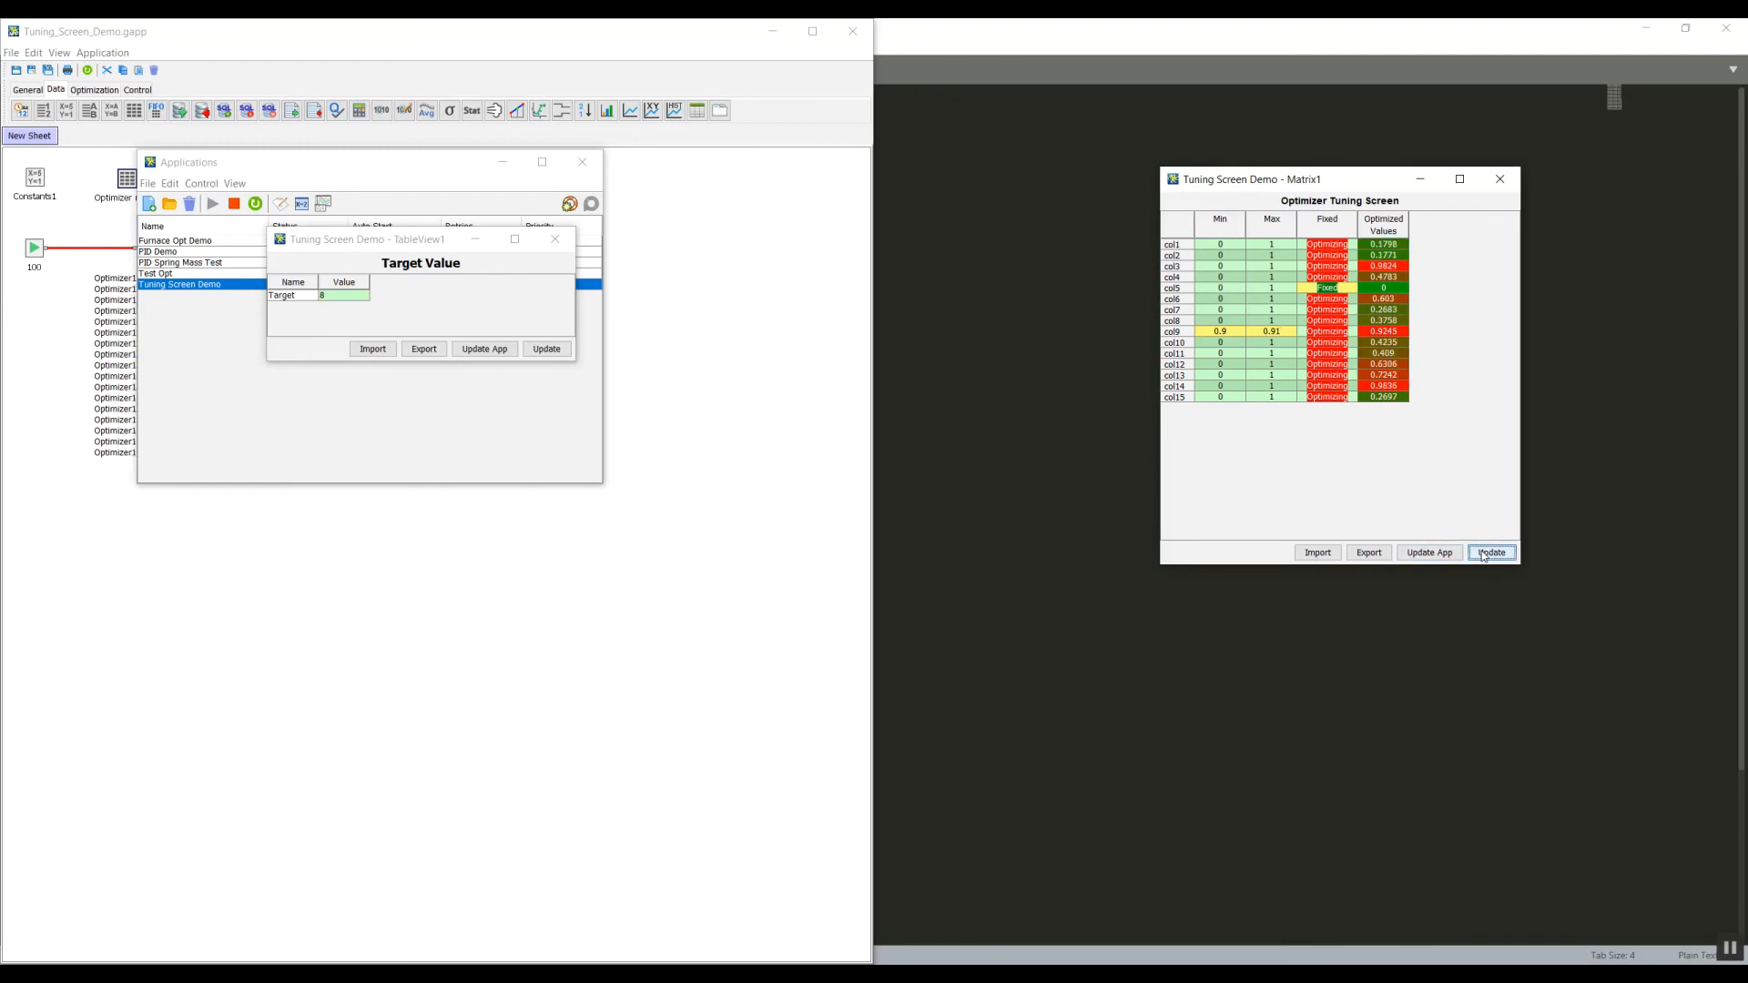
click(1483, 554)
click(1483, 555)
click(1483, 554)
click(1483, 554)
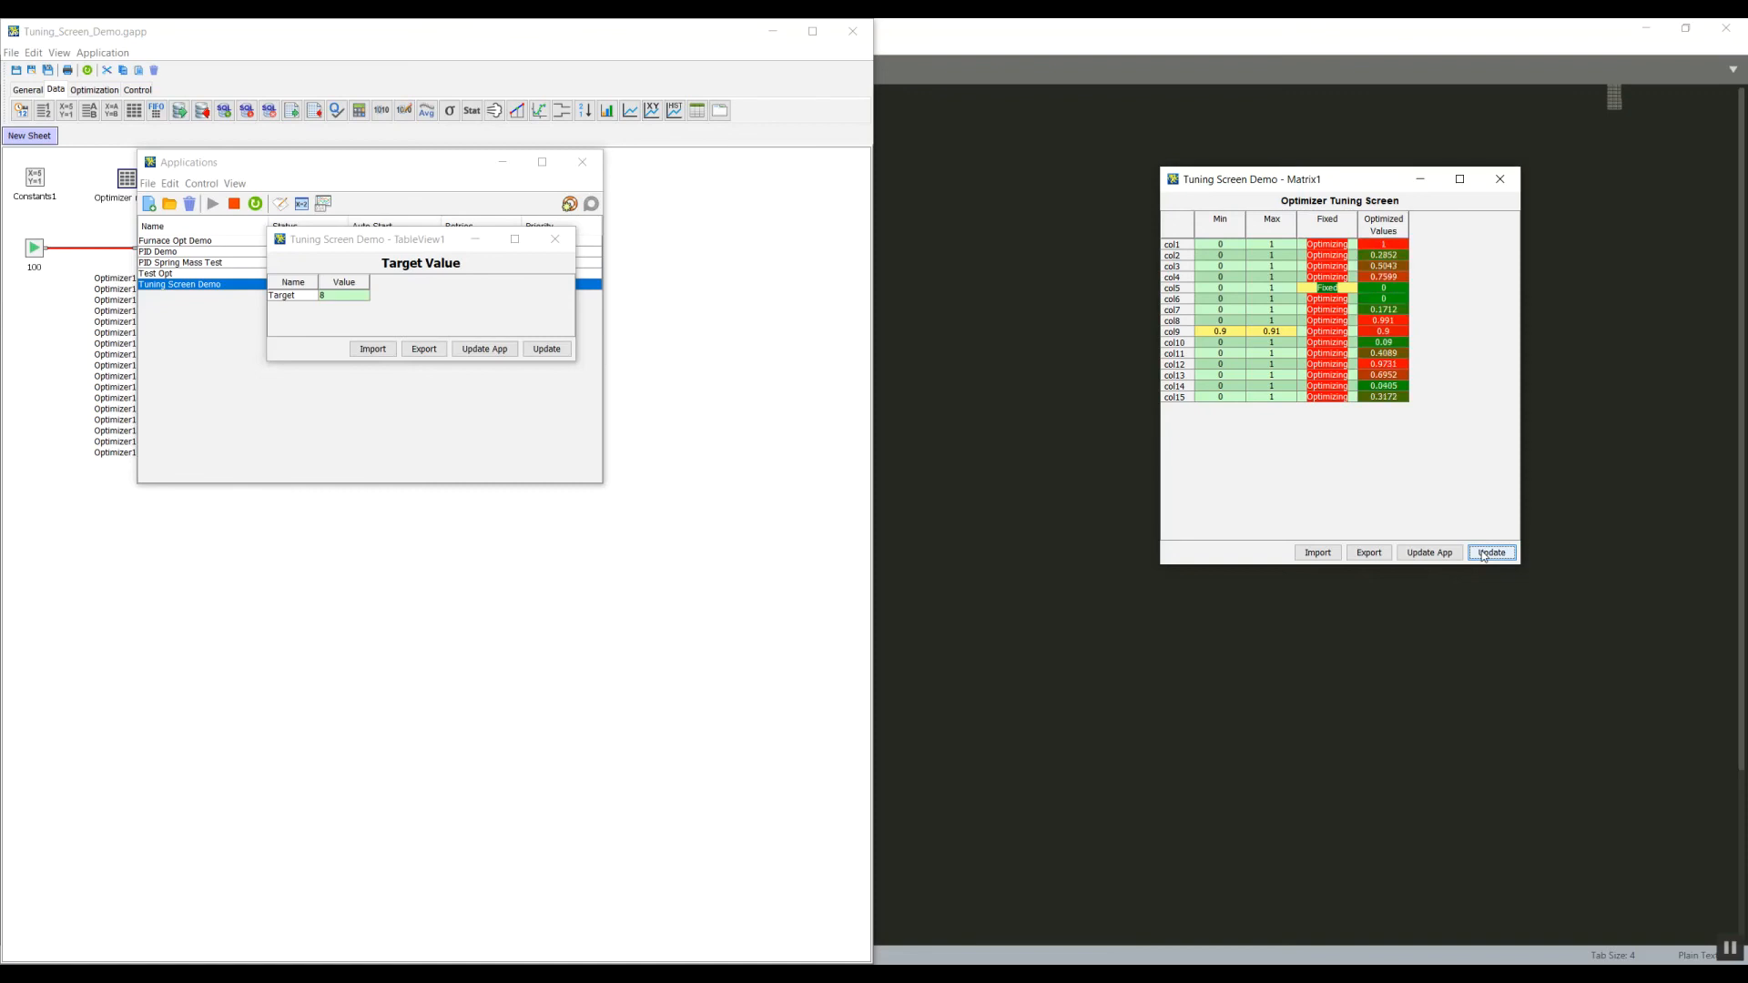
click(1483, 554)
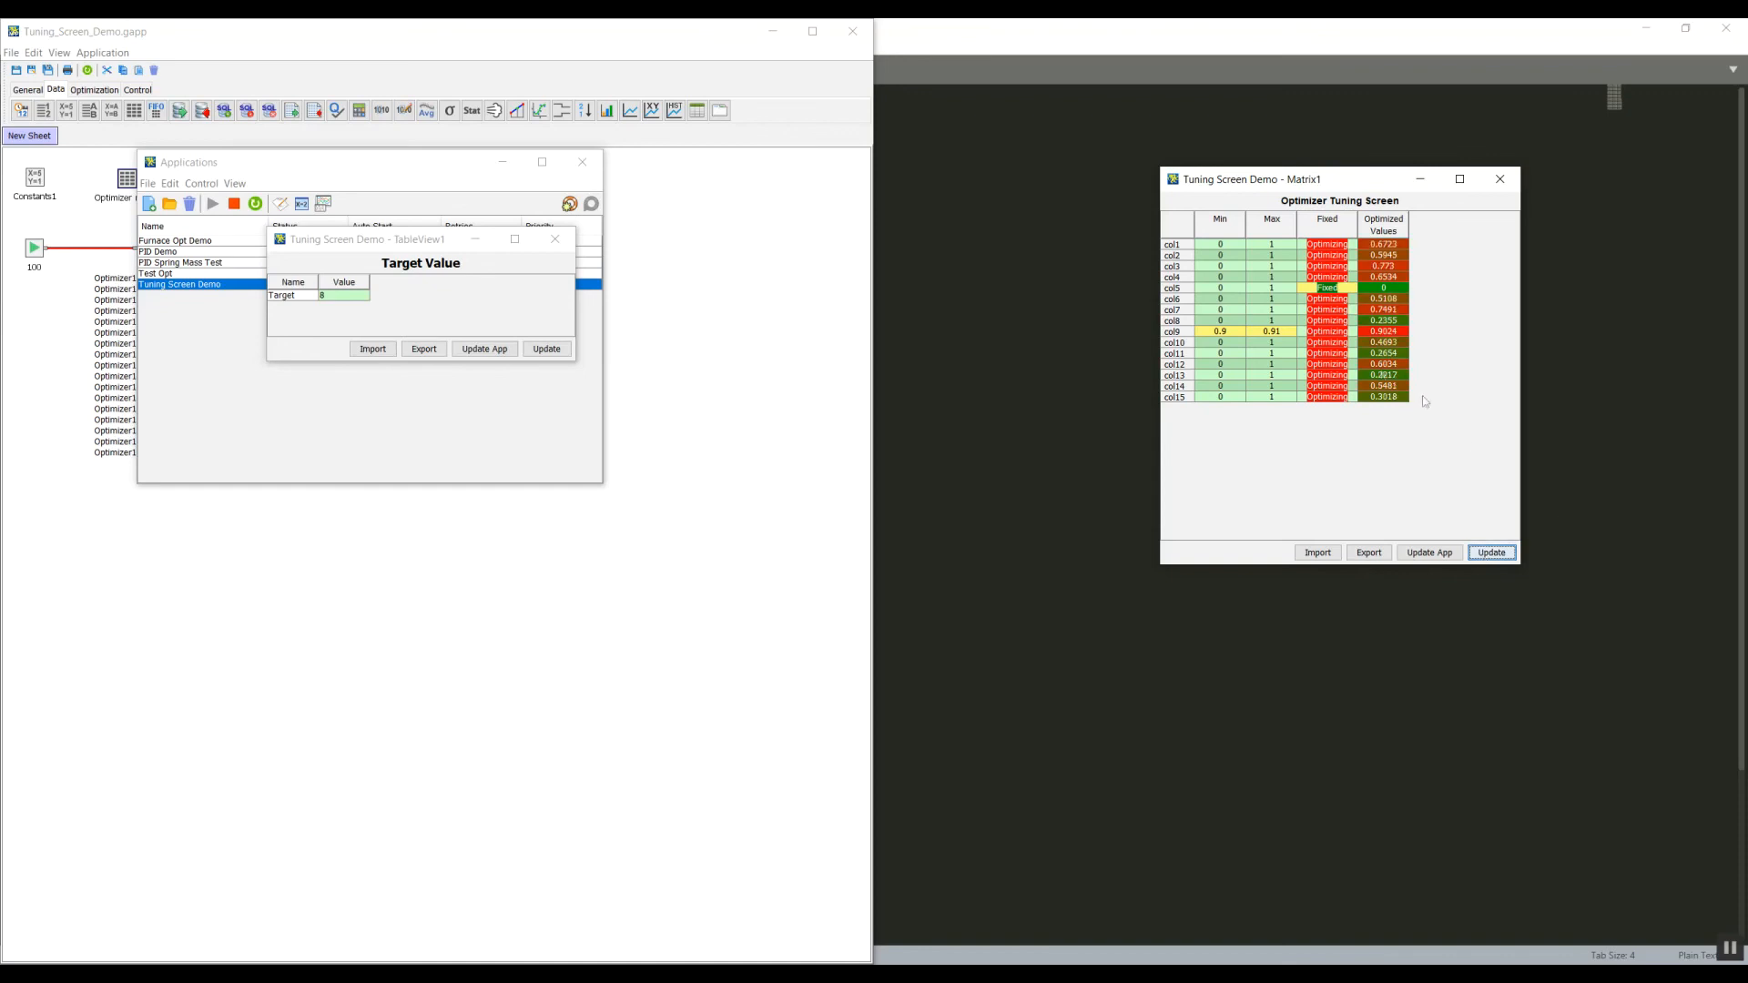
click(1221, 290)
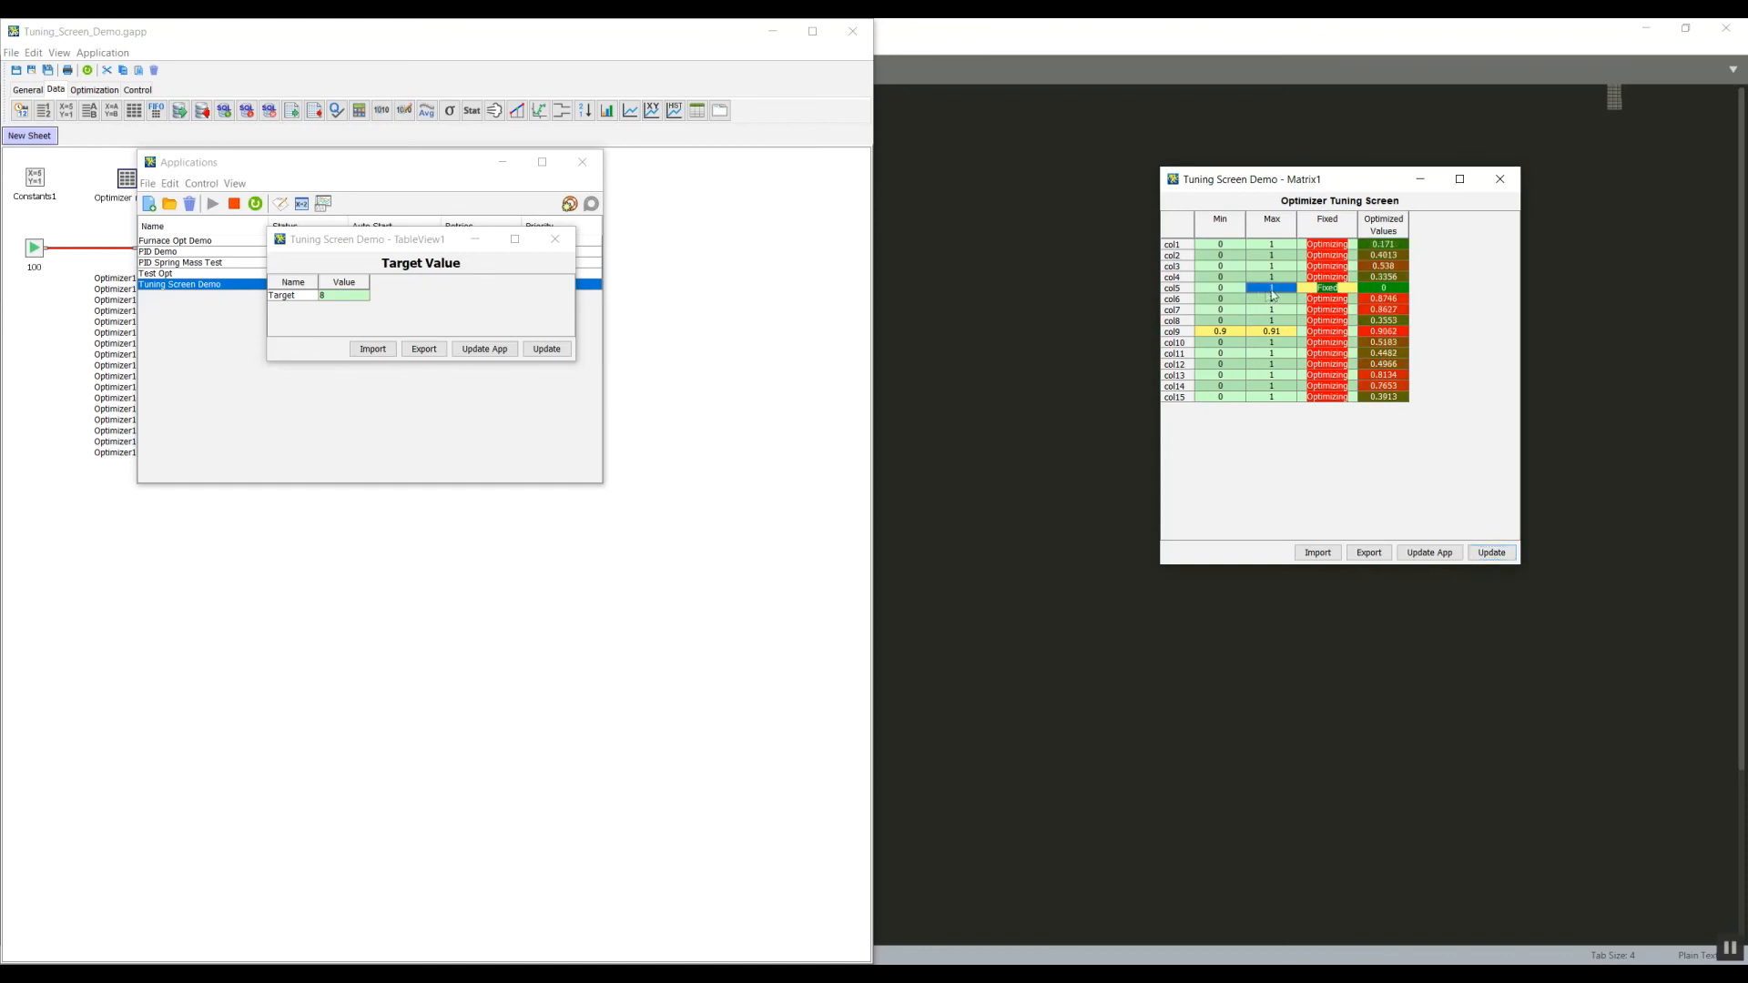
click(1259, 290)
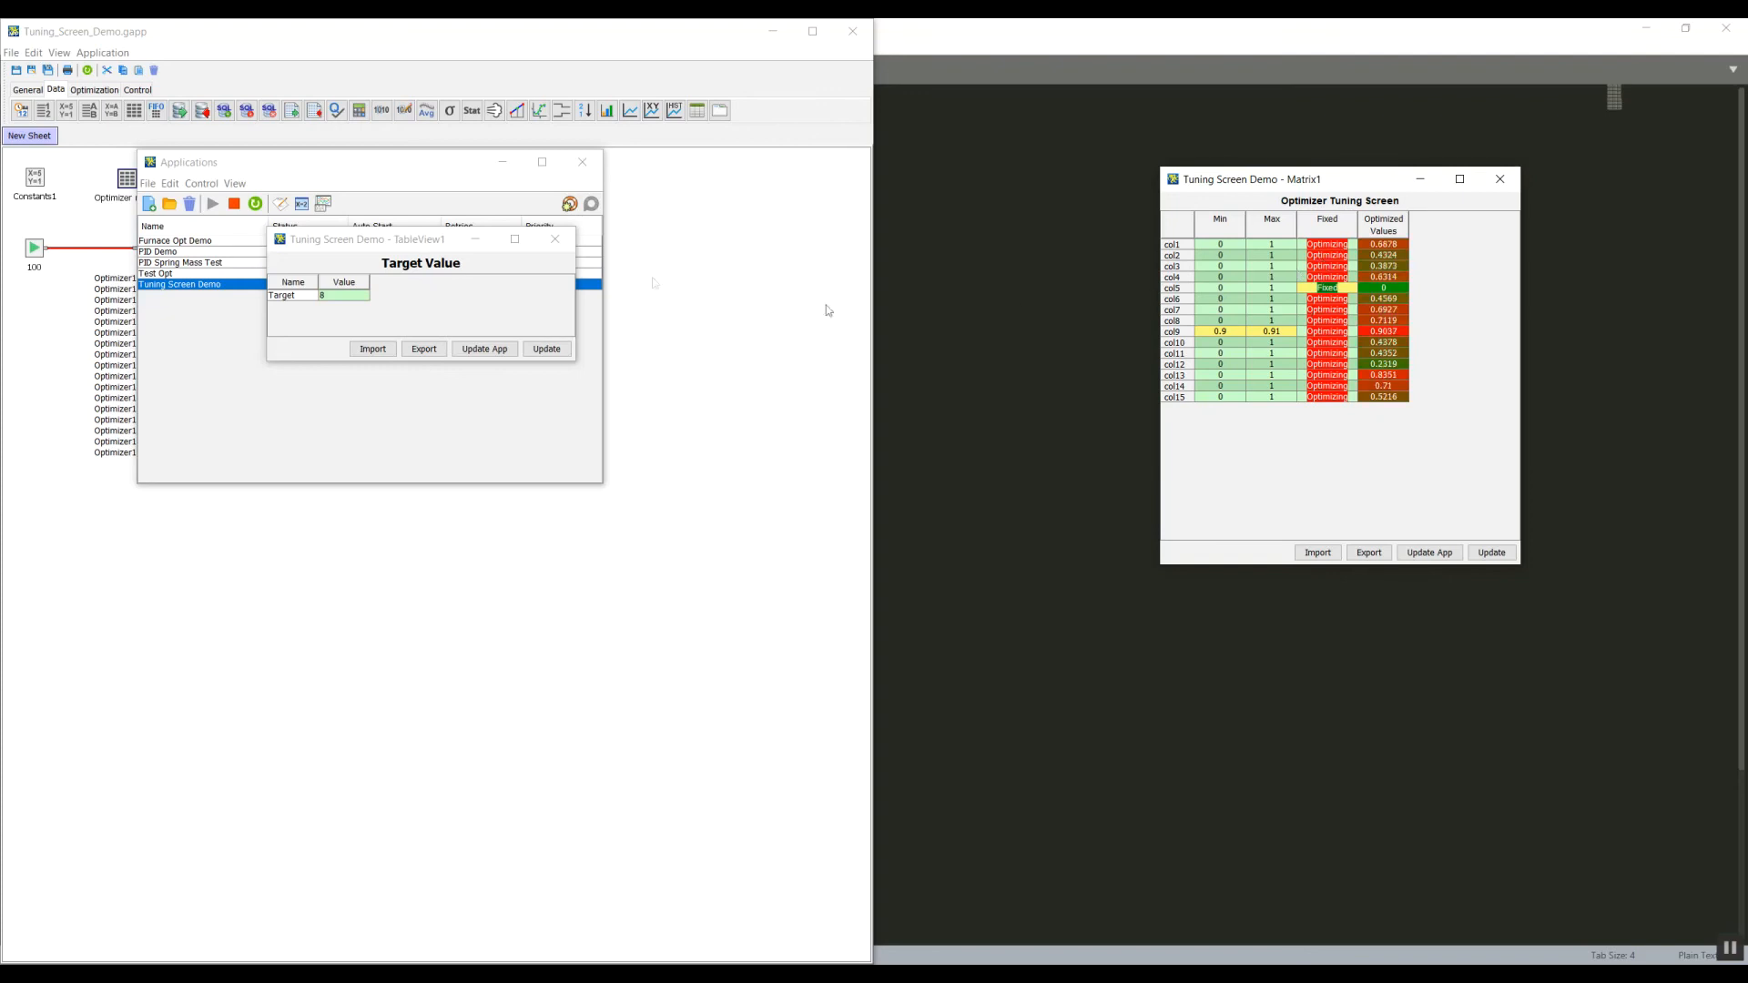
Bring the Applications window forward and stop the Tuning Screen Demo application
click(357, 166)
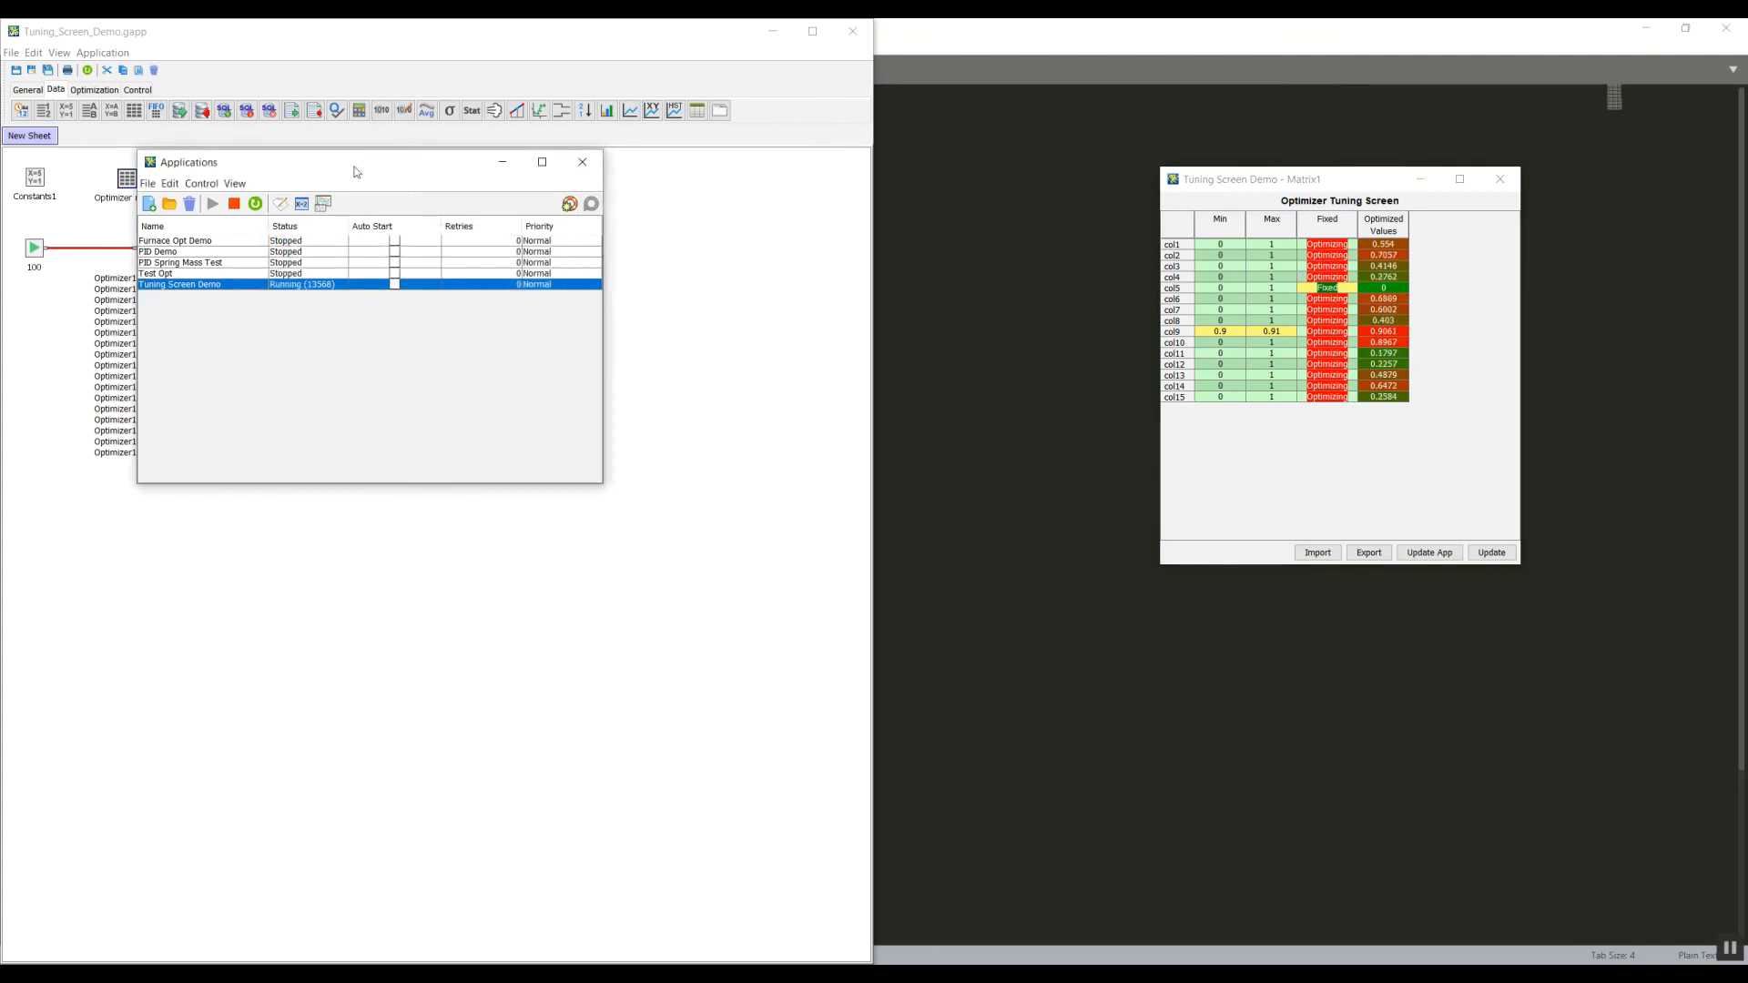
click(234, 204)
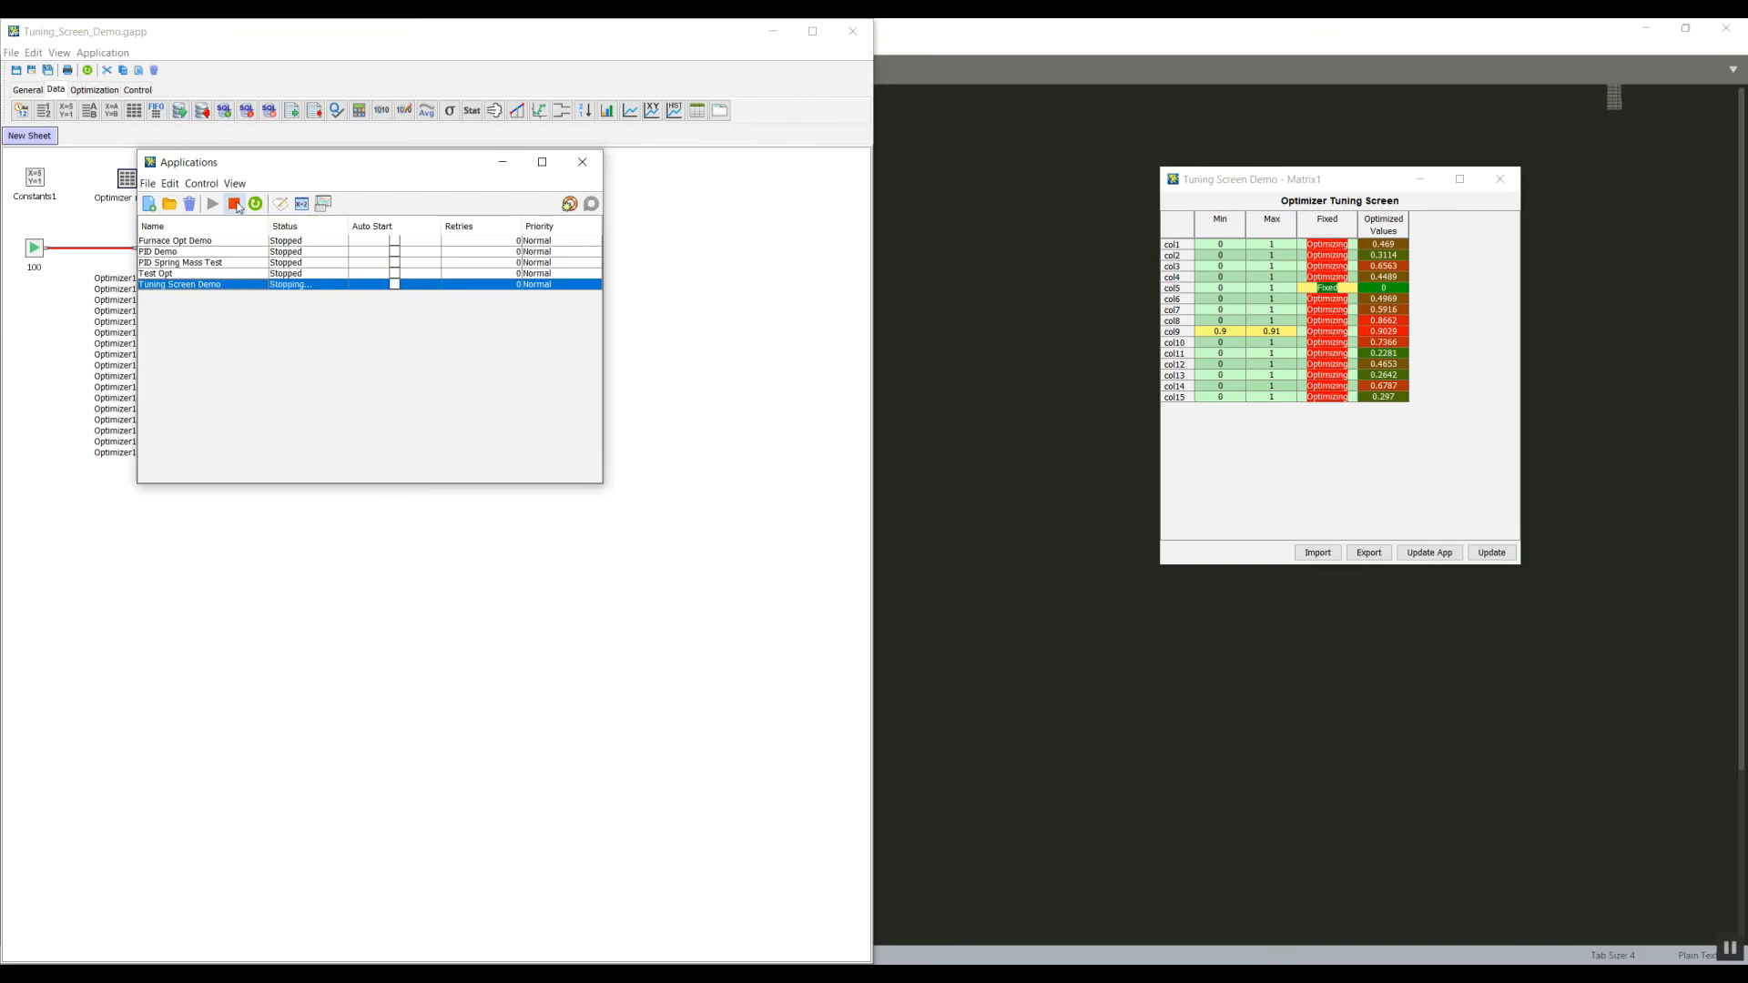